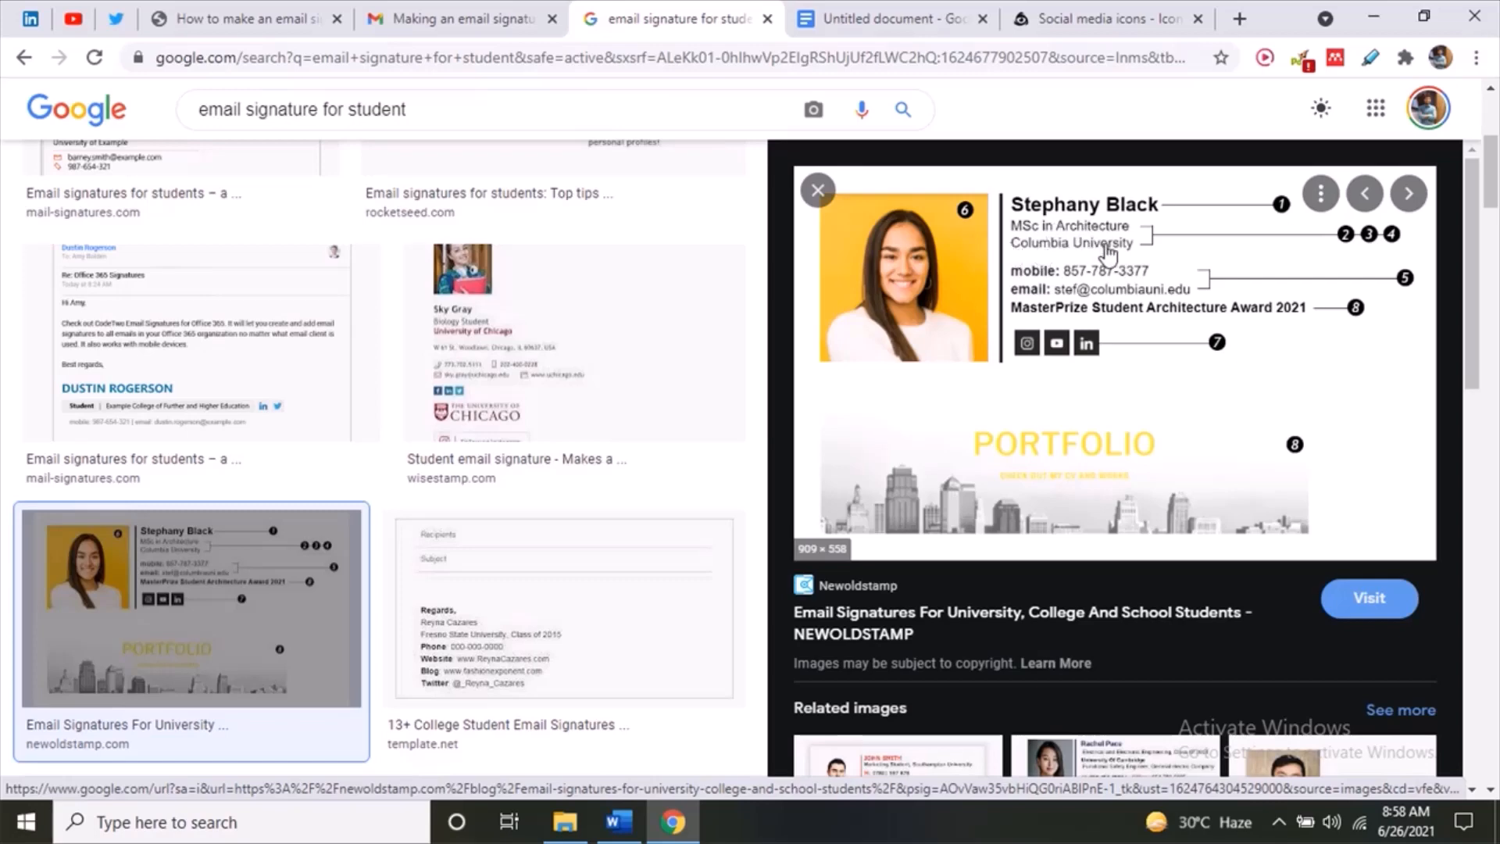
- Examine several student email signature designs in the image search results and close the search
click(189, 355)
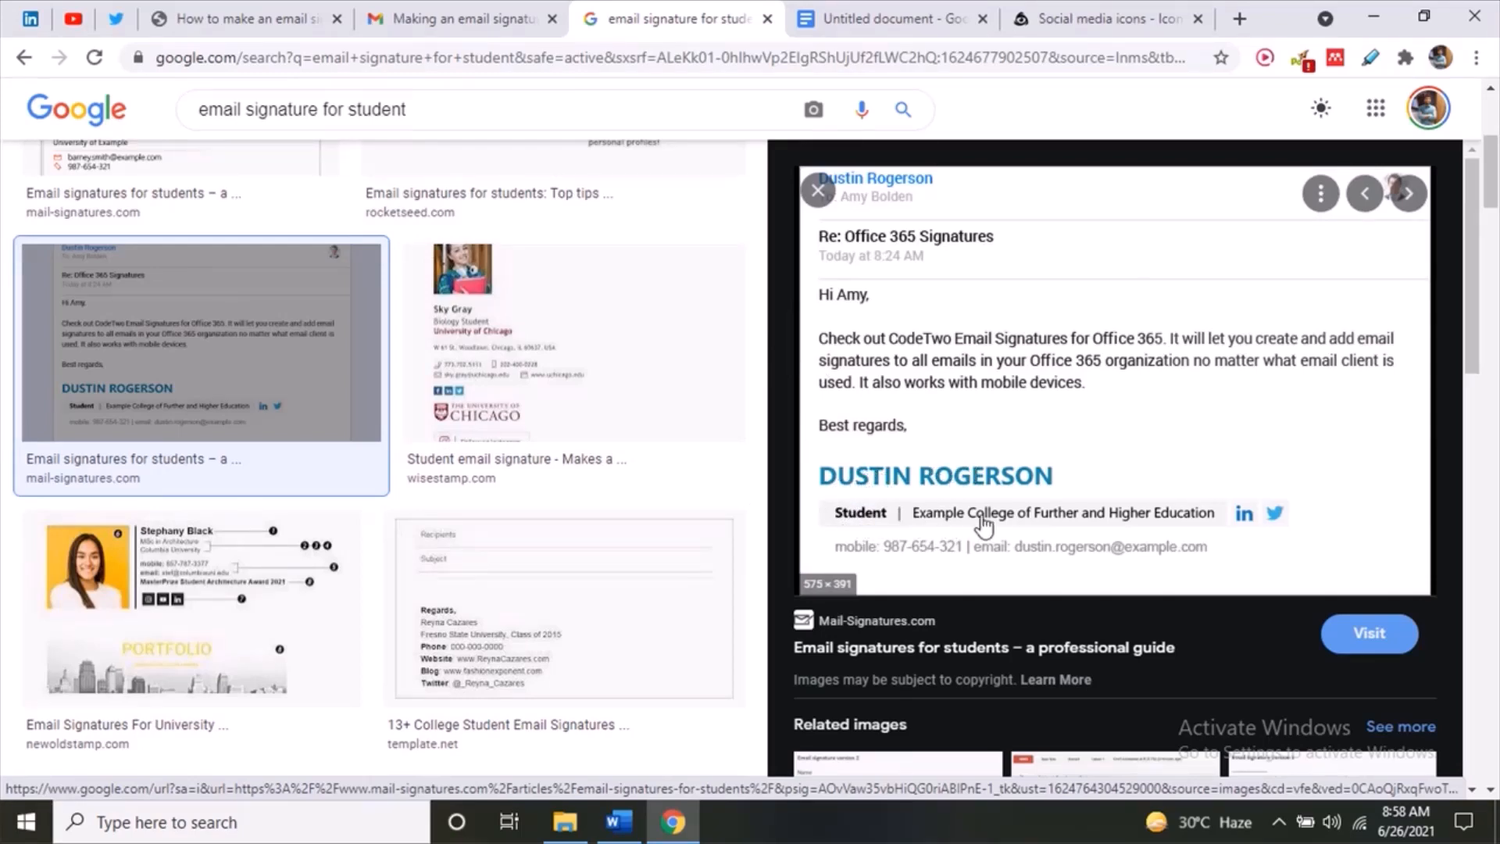
click(497, 619)
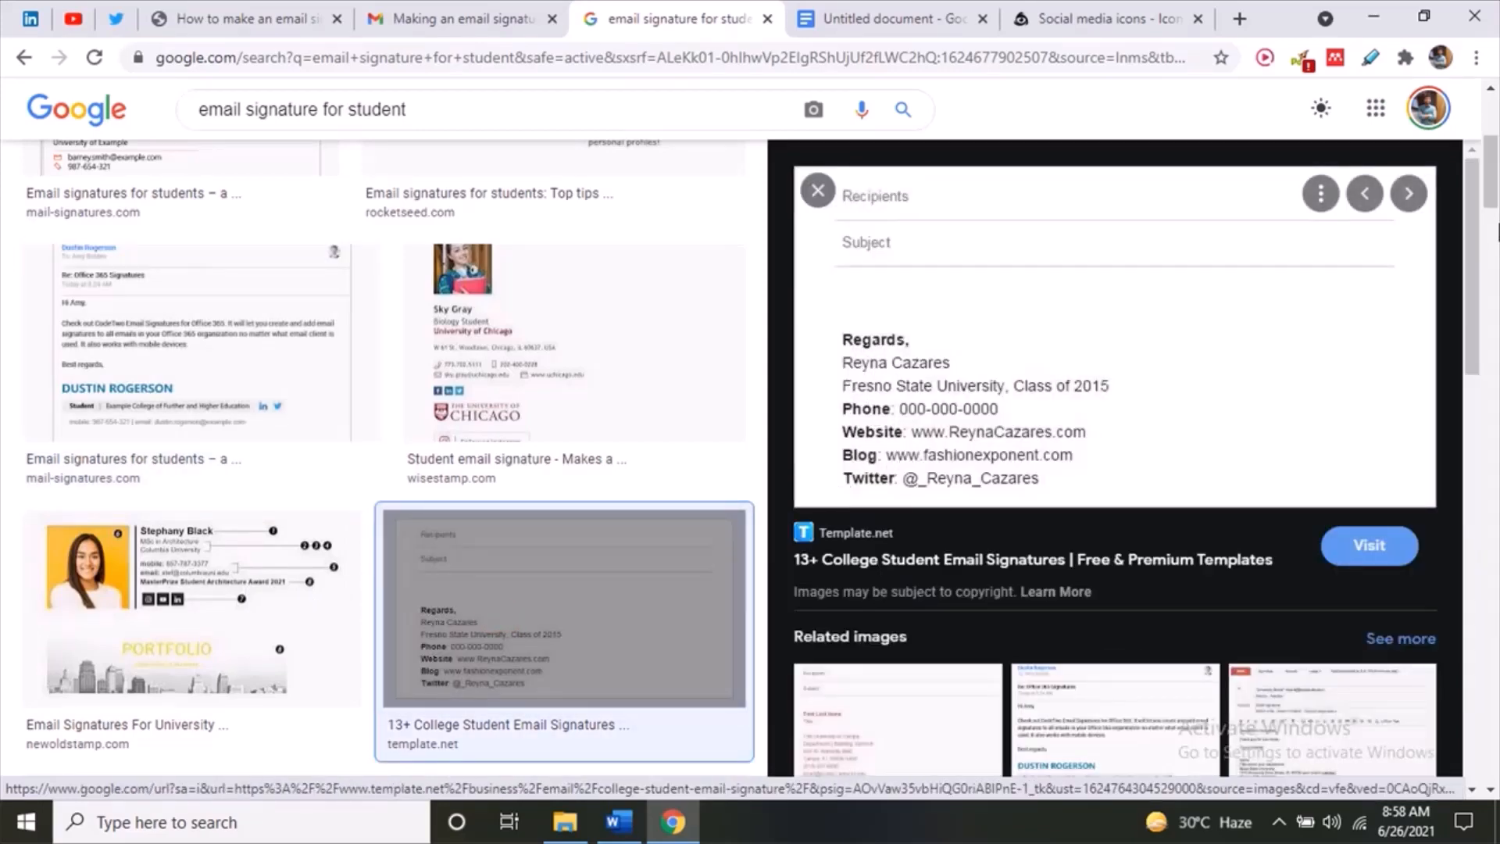
scroll(564, 353, down, 7)
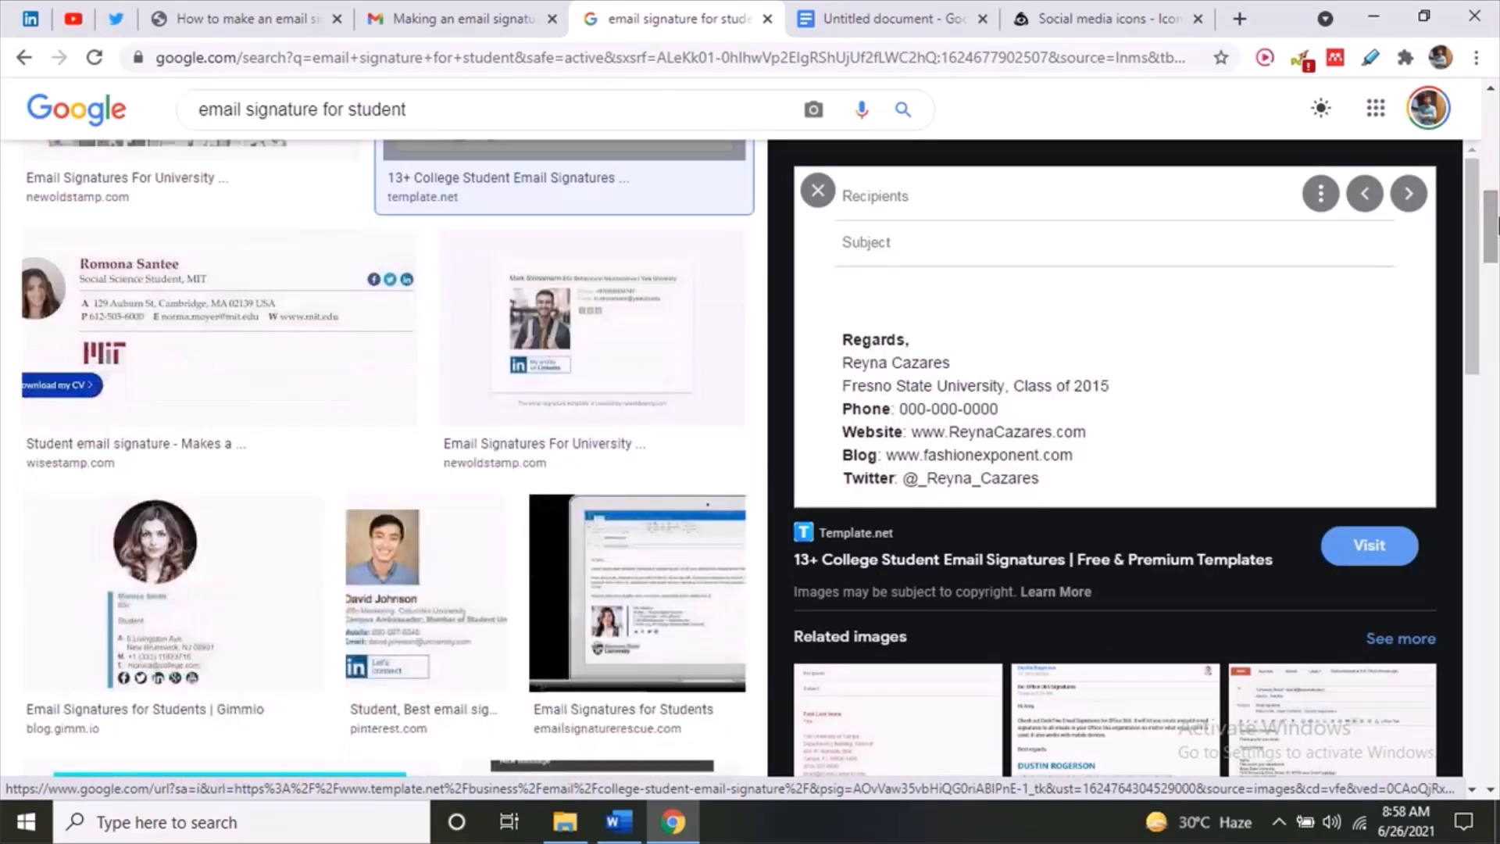
click(564, 353)
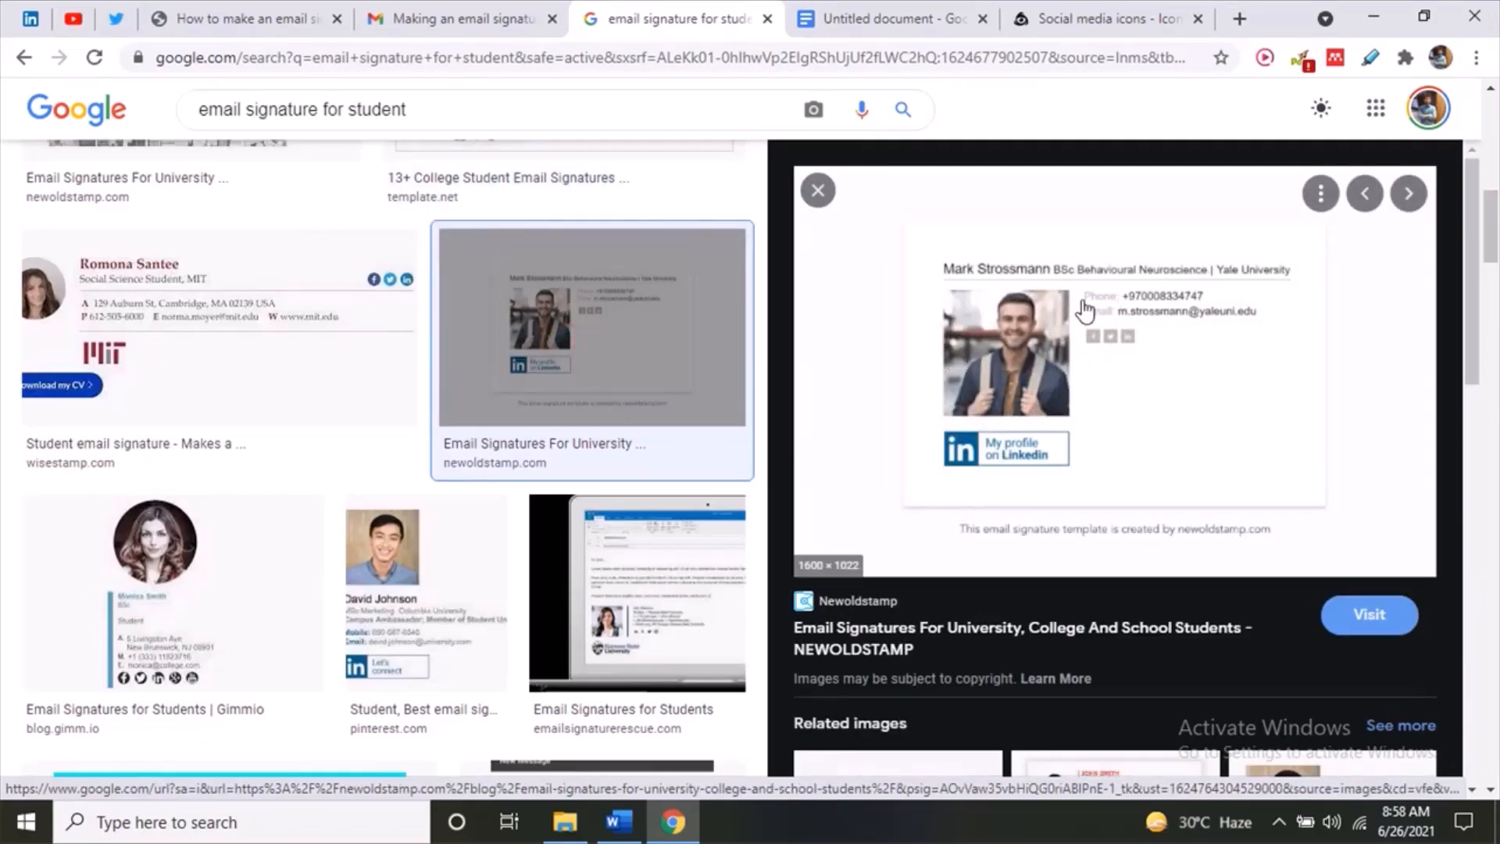
click(194, 326)
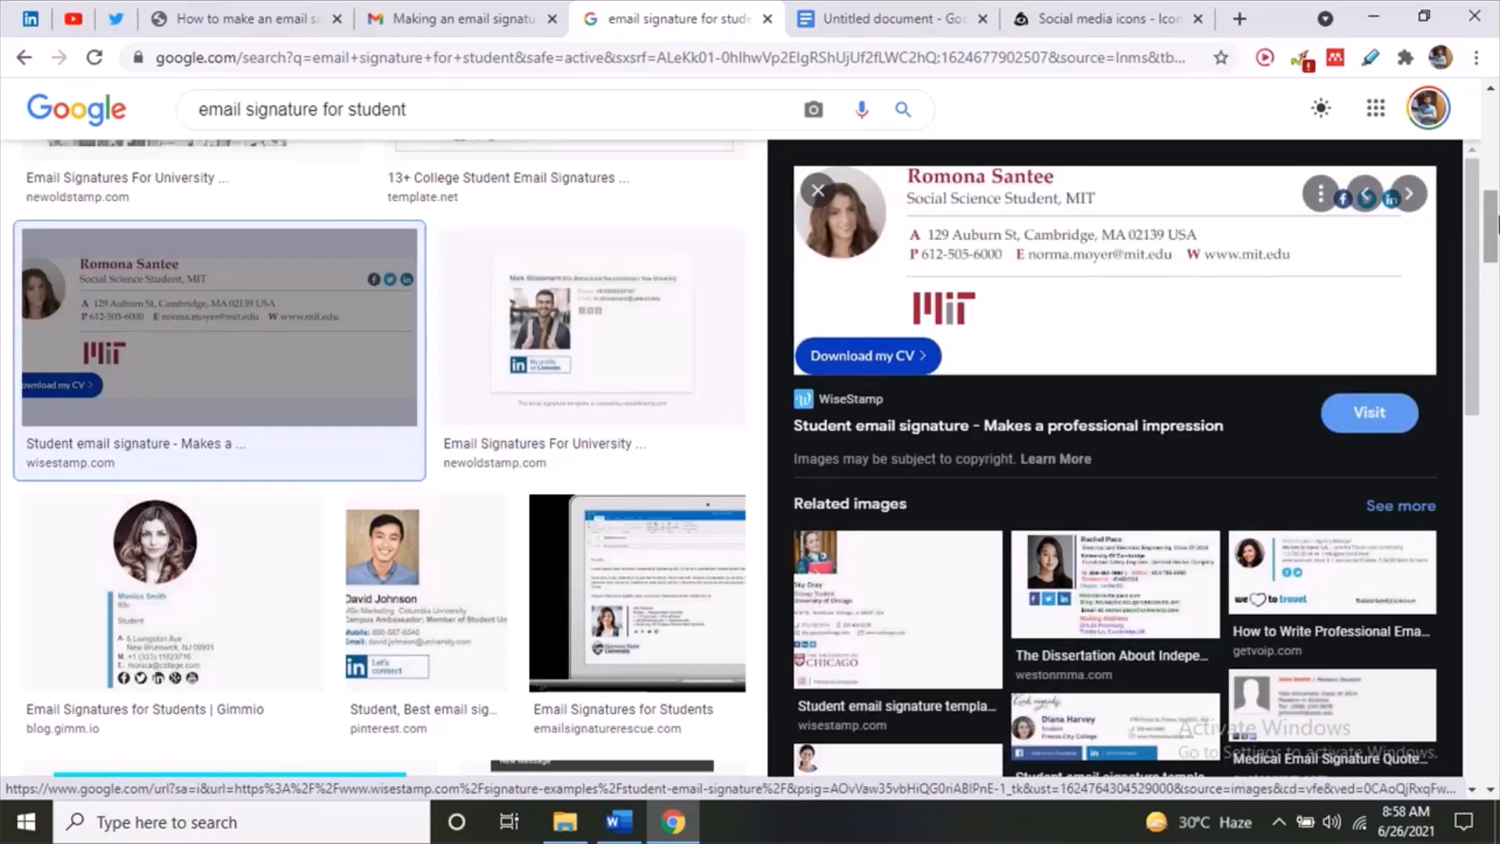
drag(1492, 227, 1493, 280)
click(234, 250)
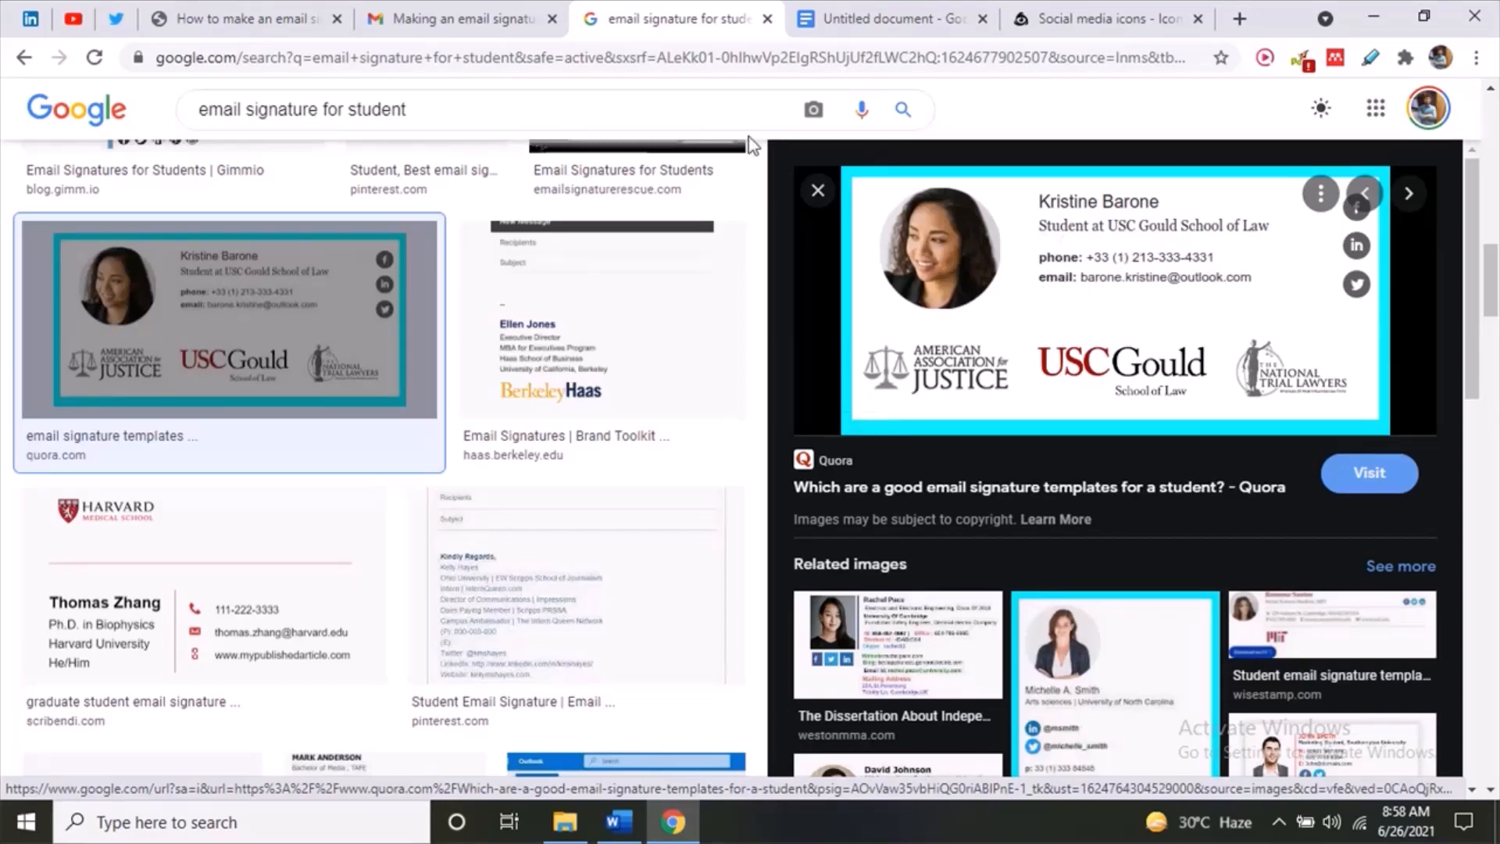
click(767, 18)
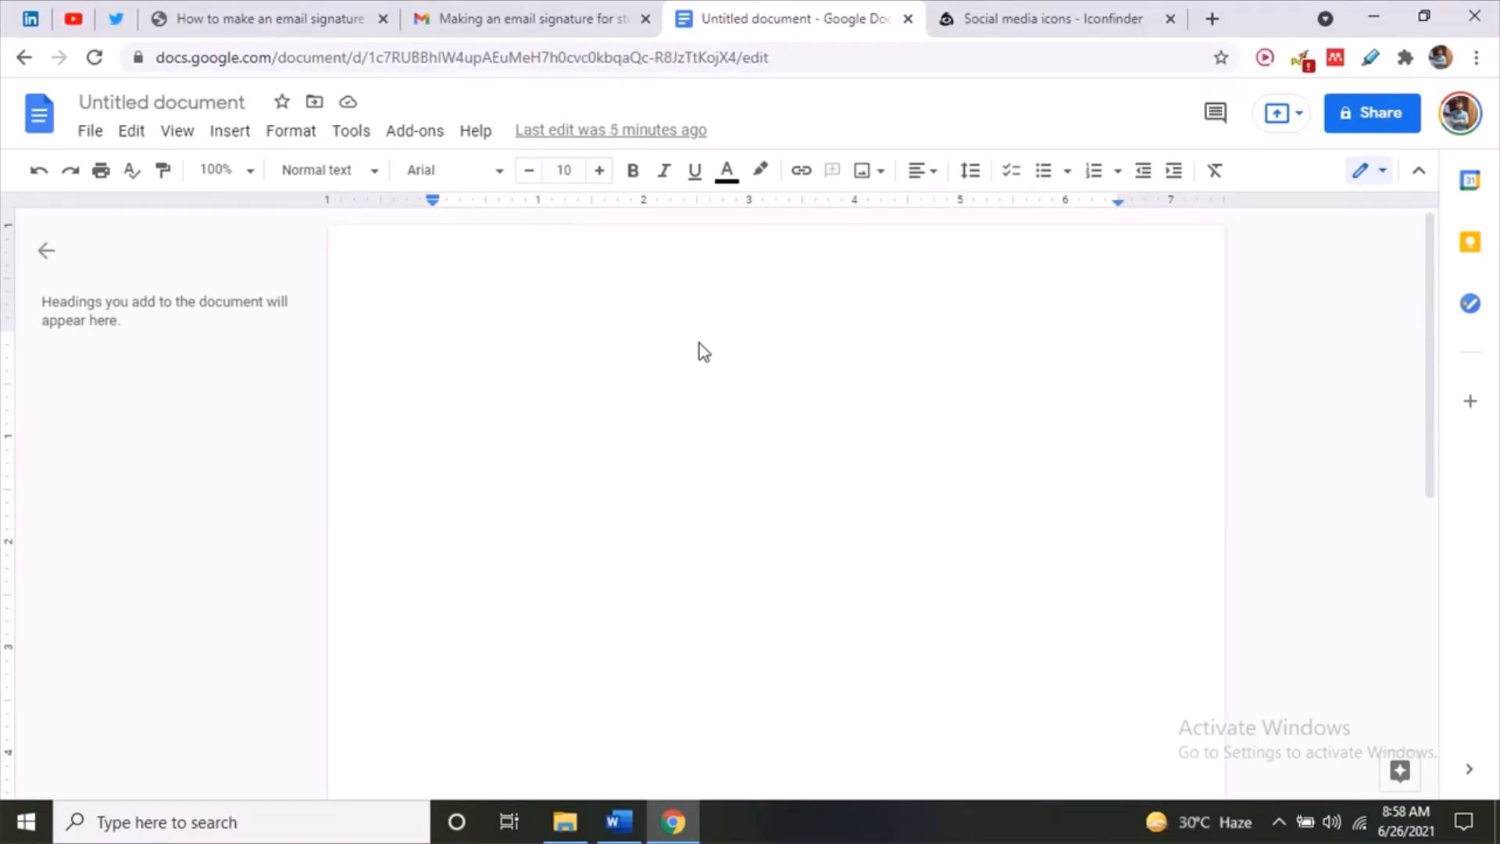
- Switch to the Gmail message and examine the sample signature's name, degree, university, mobile and email lines
click(561, 3)
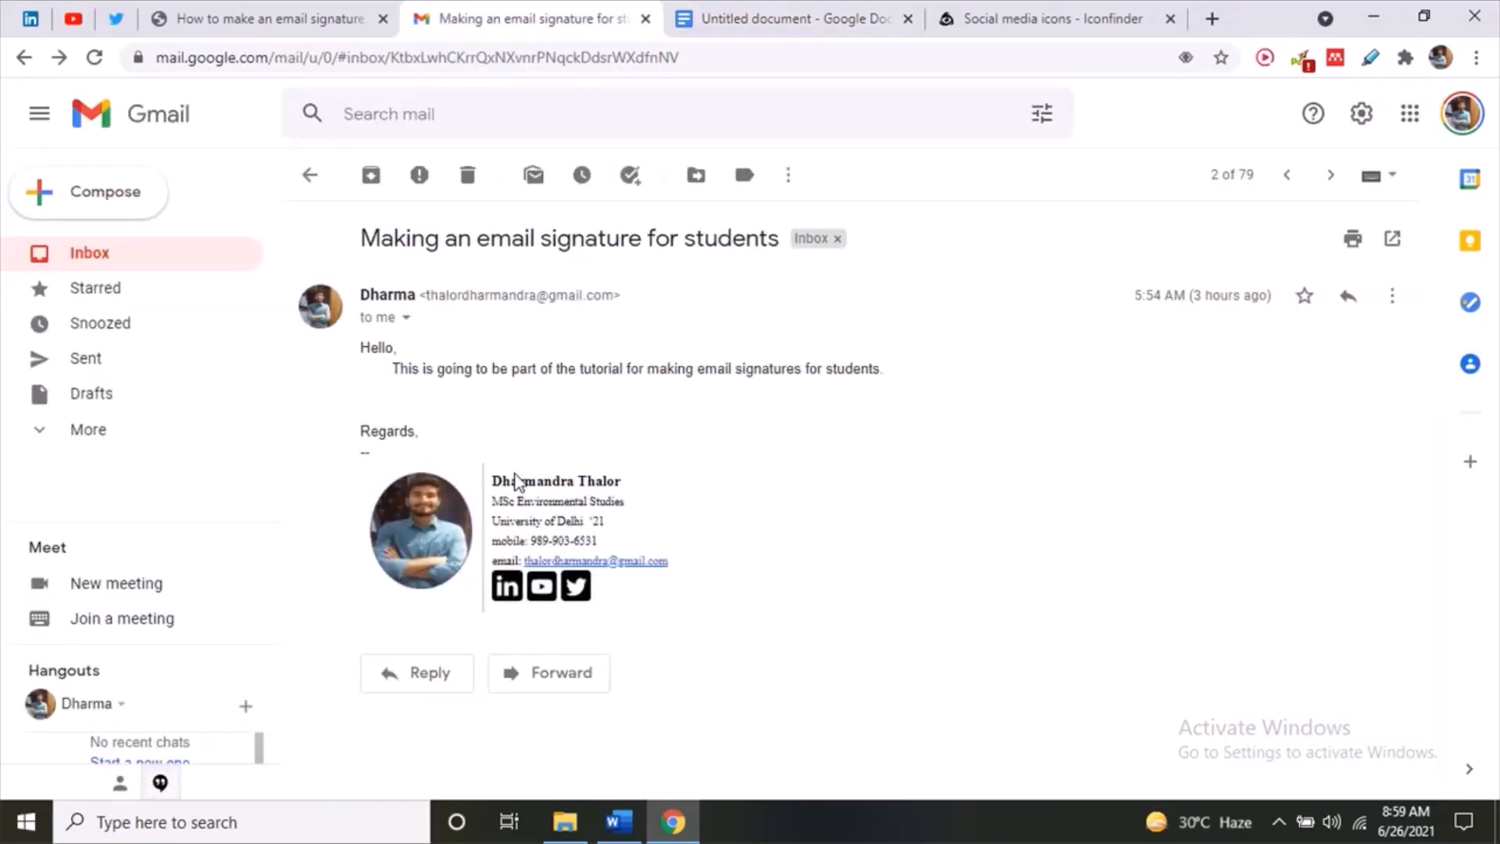
drag(496, 477, 619, 479)
click(622, 477)
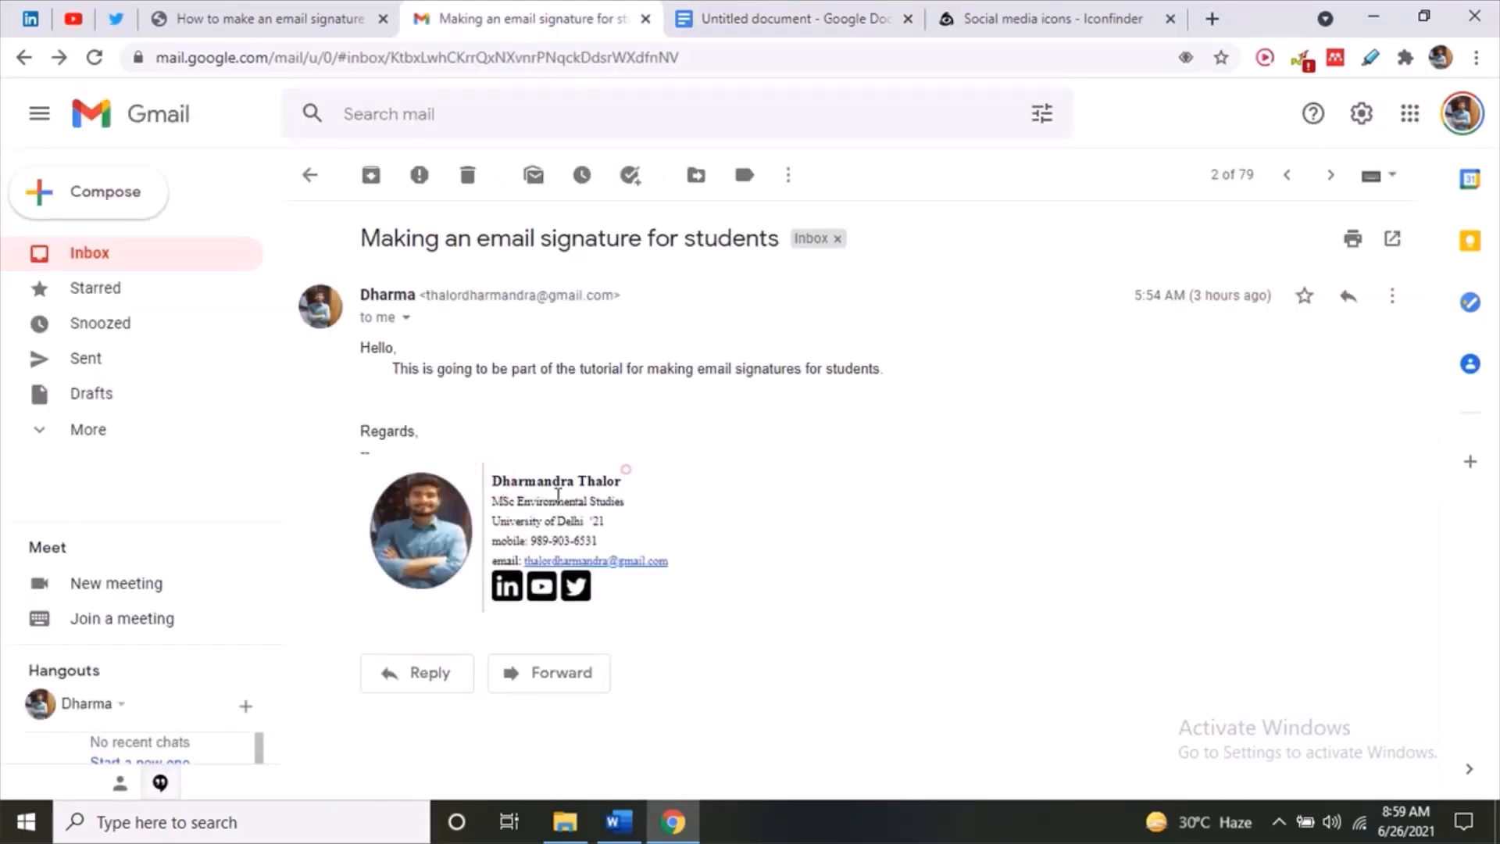
drag(491, 501, 636, 509)
click(496, 518)
drag(492, 521, 609, 522)
click(603, 521)
drag(492, 541, 598, 542)
click(598, 543)
drag(496, 560, 687, 567)
click(691, 570)
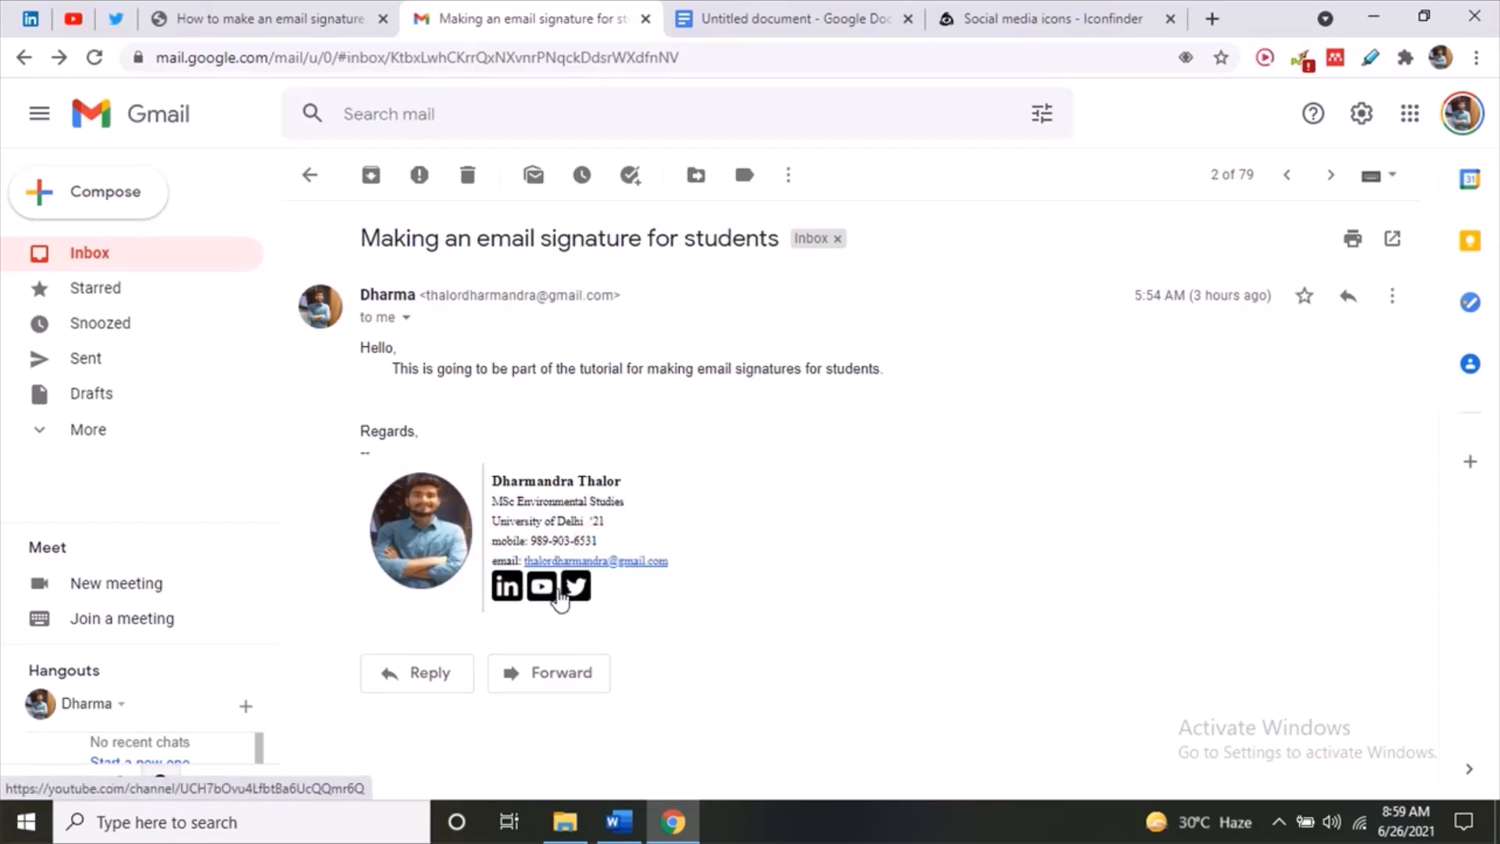
- Check where the LinkedIn icon in the sample signature leads and close the opened profile page
click(506, 586)
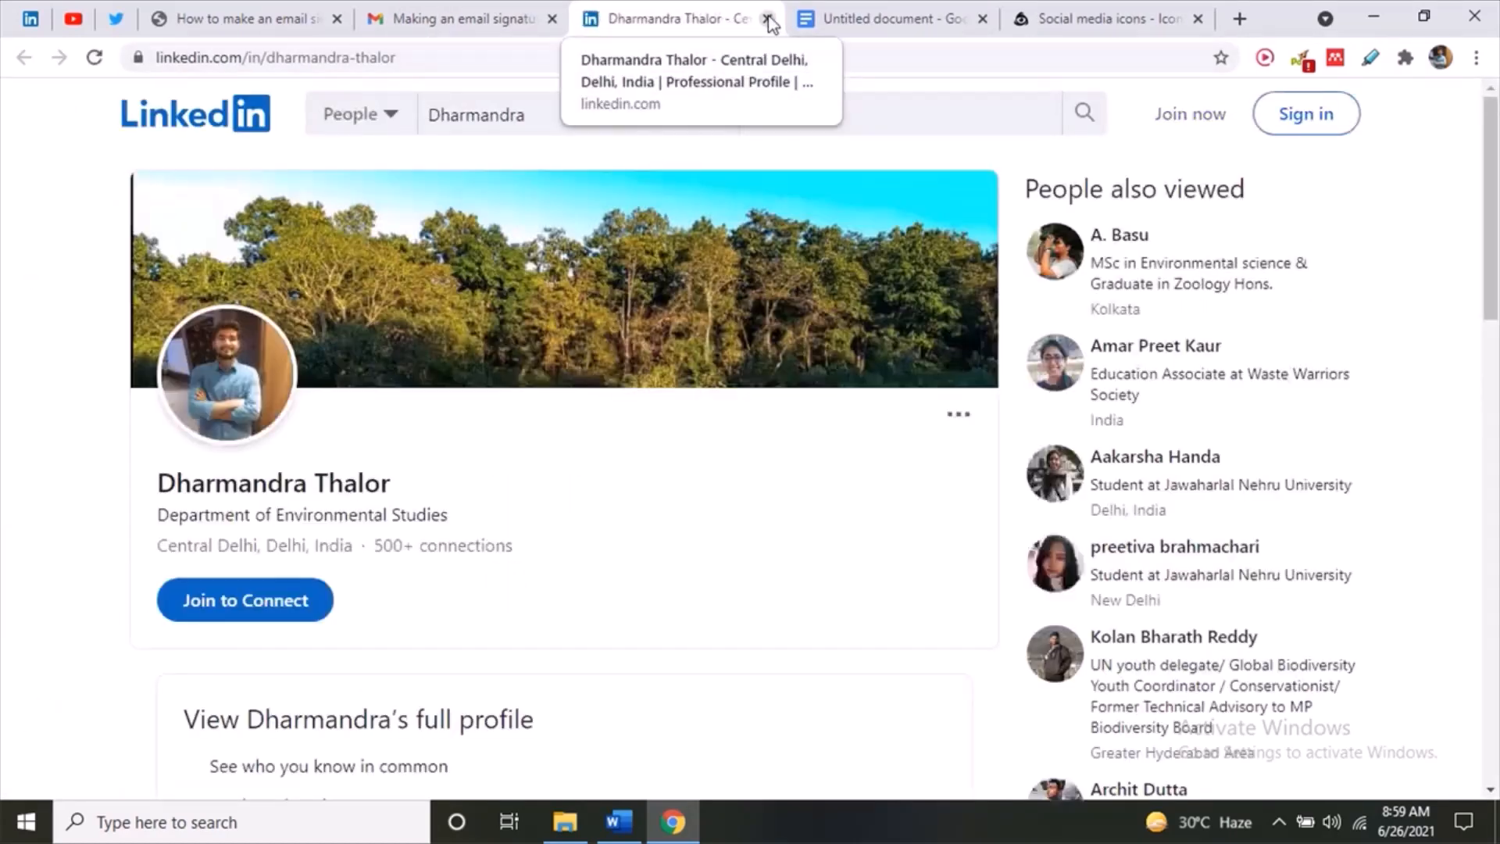
key(ctrl+w)
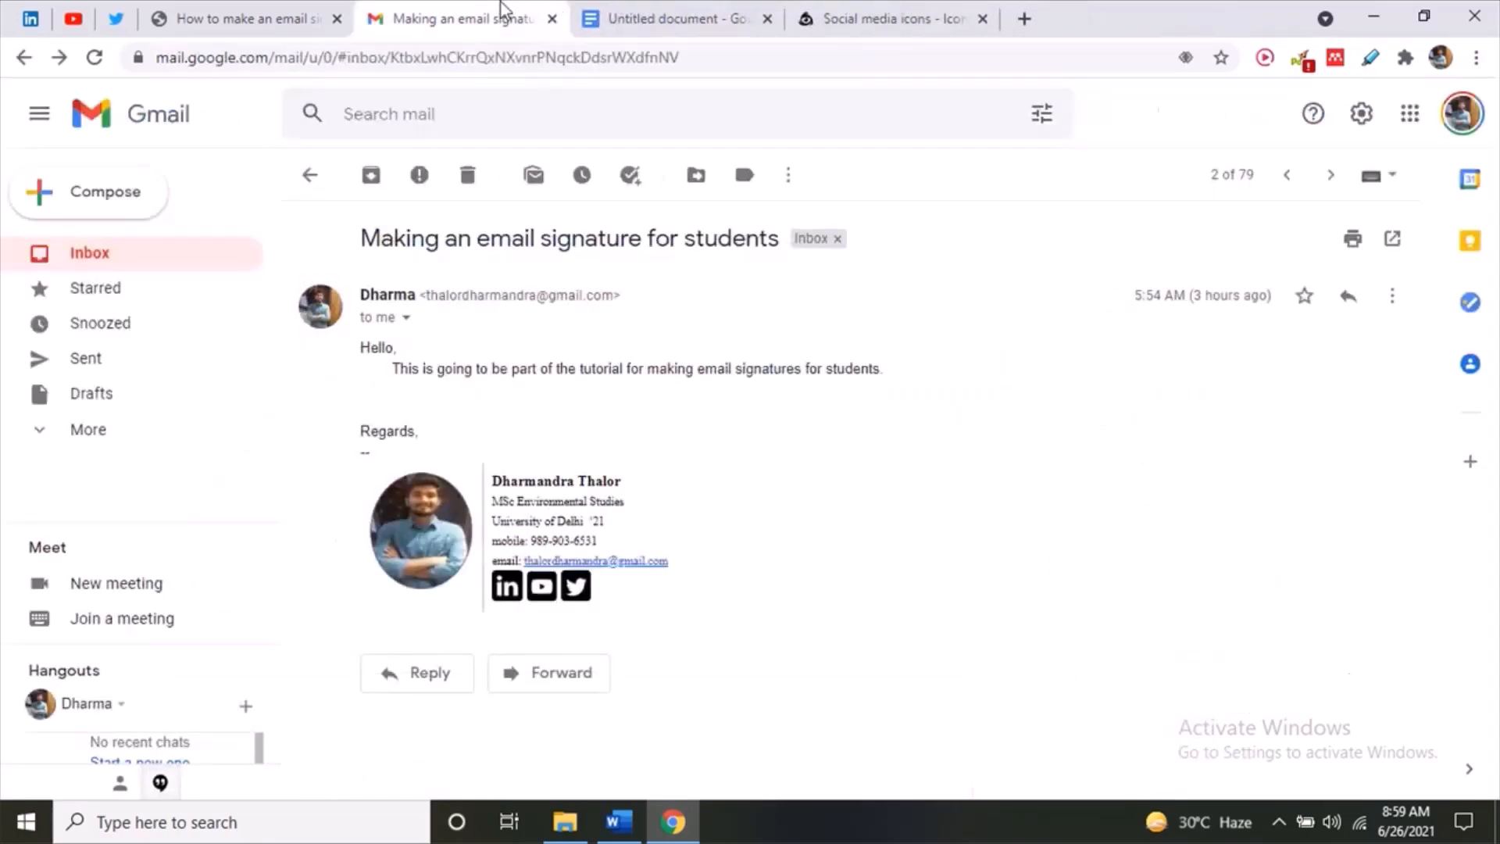
- Switch to the blank Google Docs document and insert a 2 x 1 table
click(710, 10)
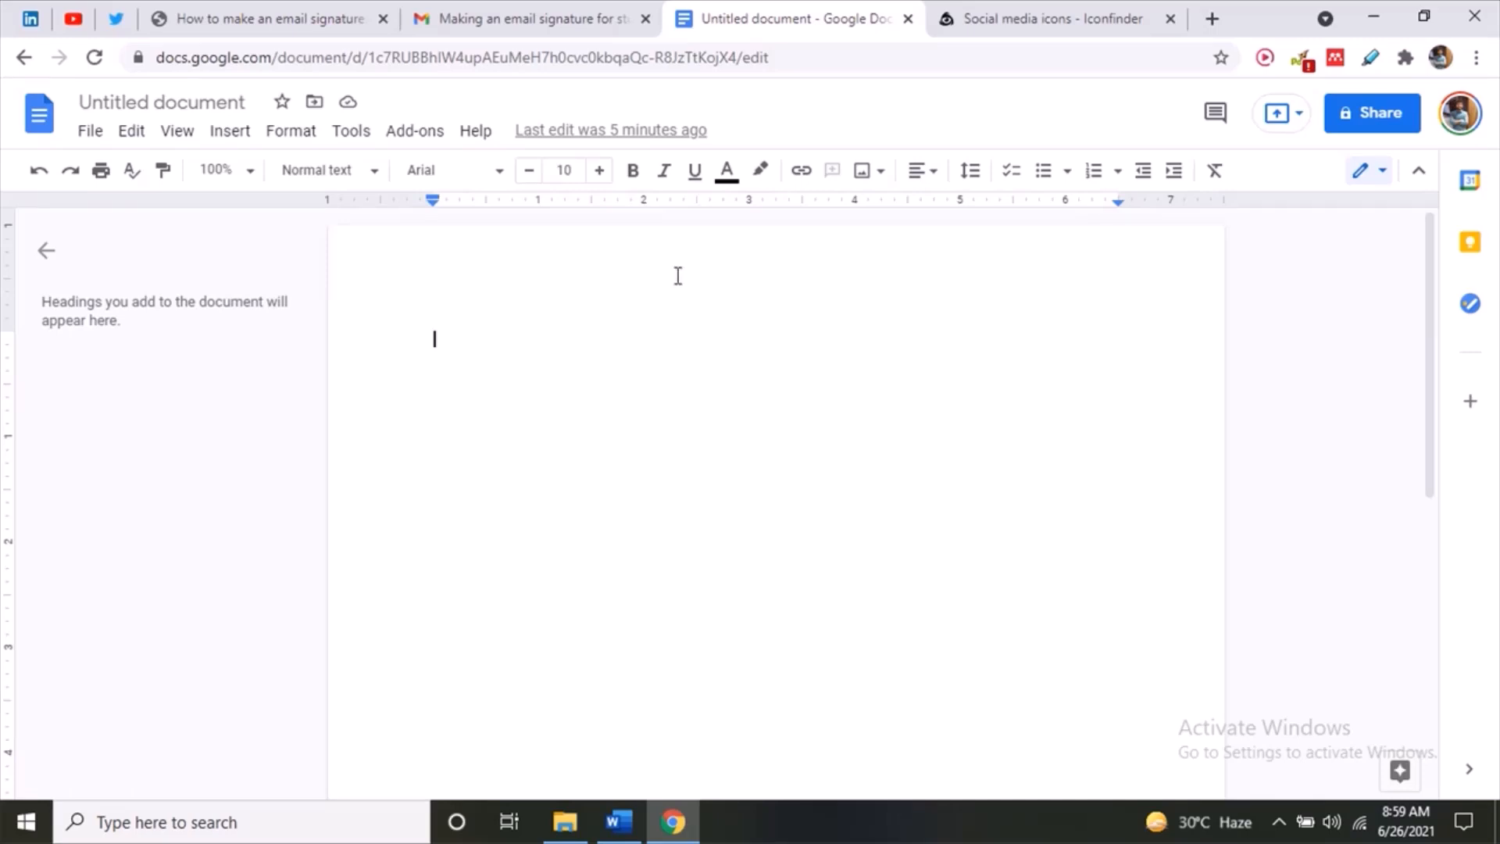
click(228, 133)
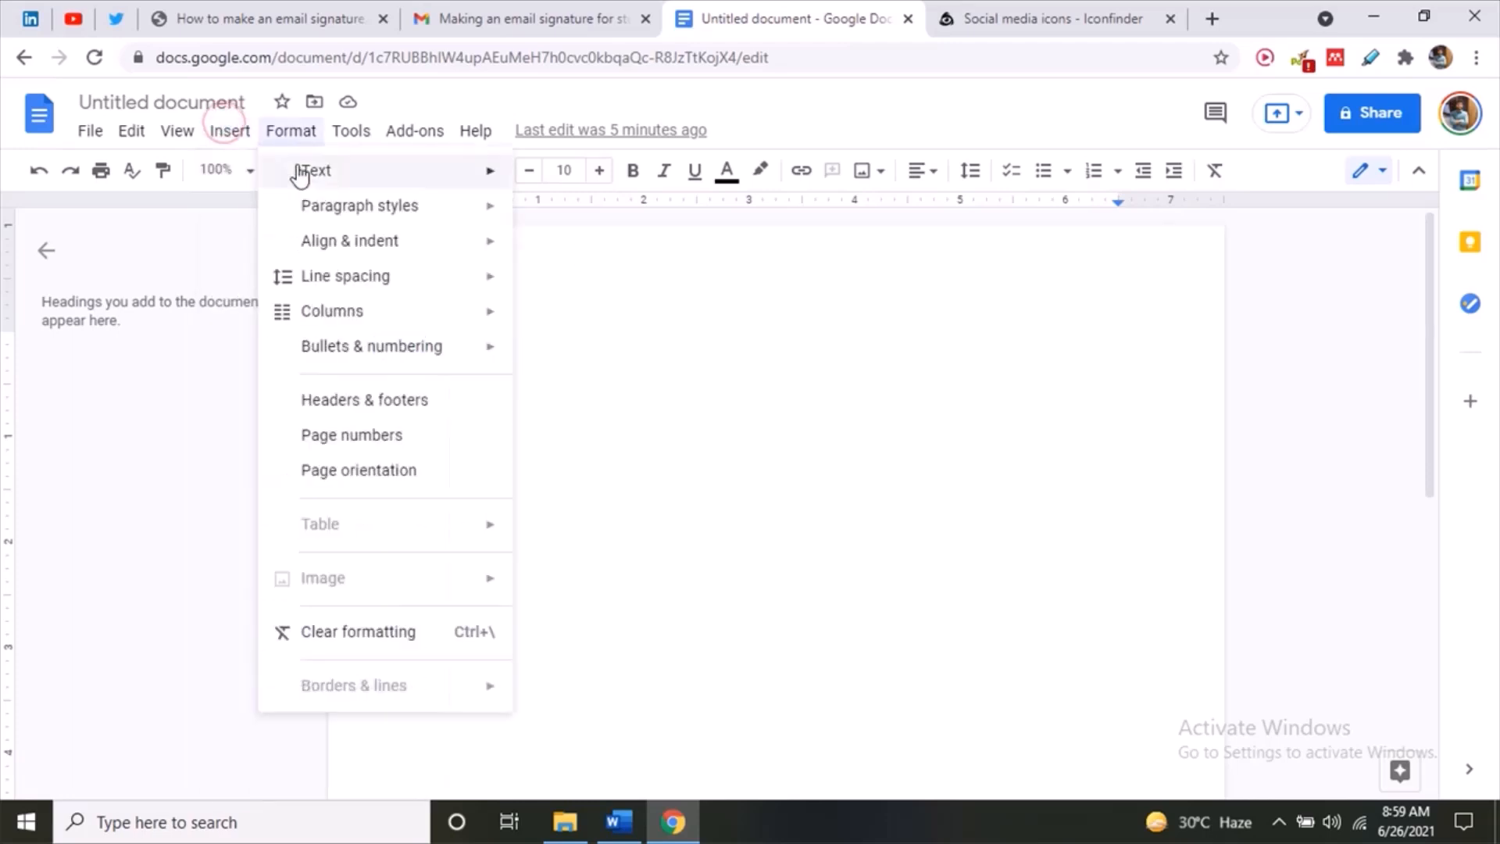
click(230, 144)
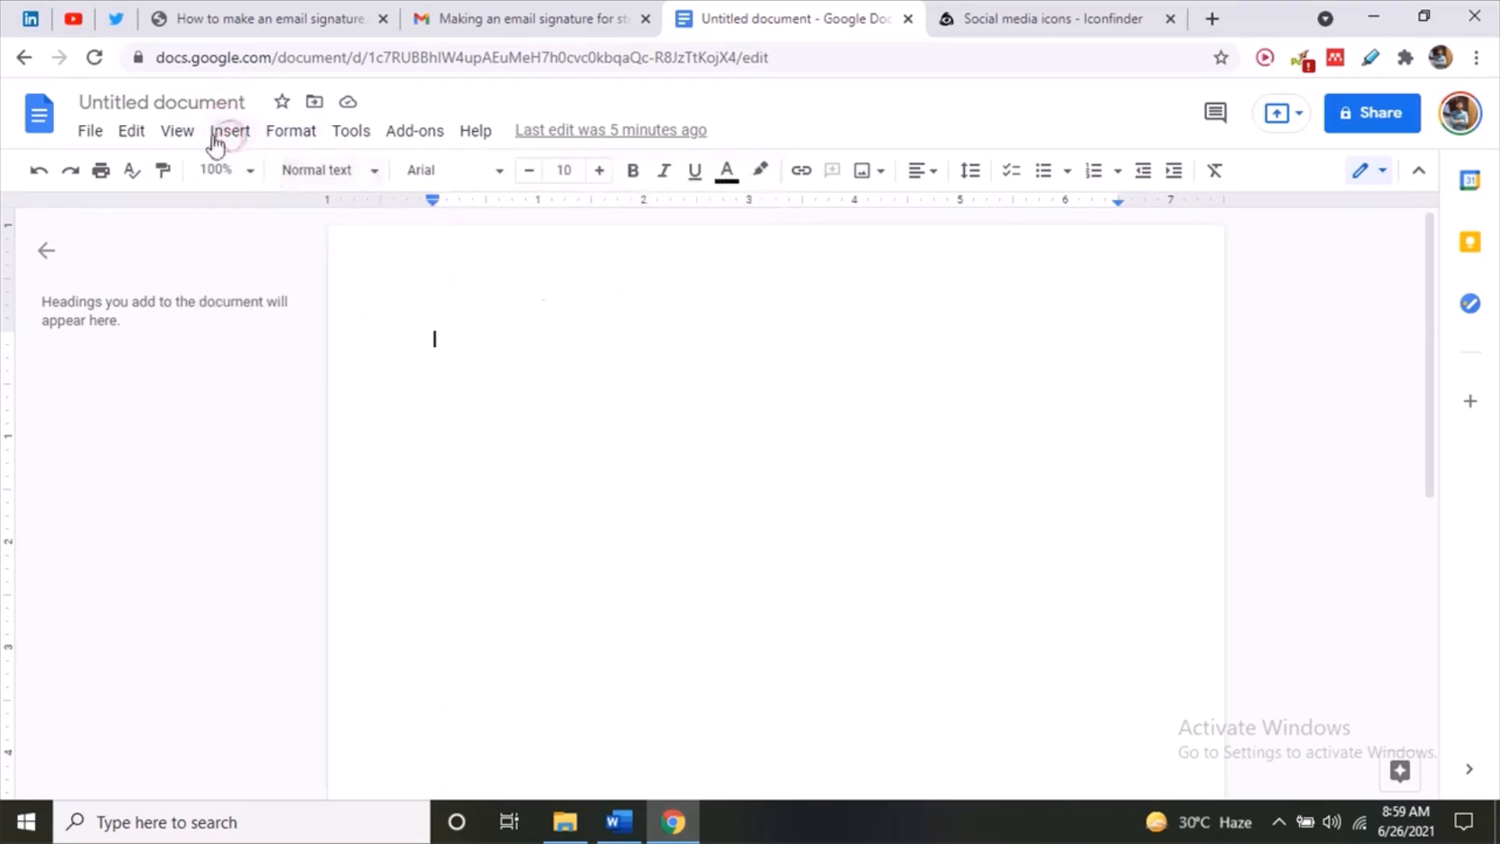
click(223, 134)
mouse_move(315, 205)
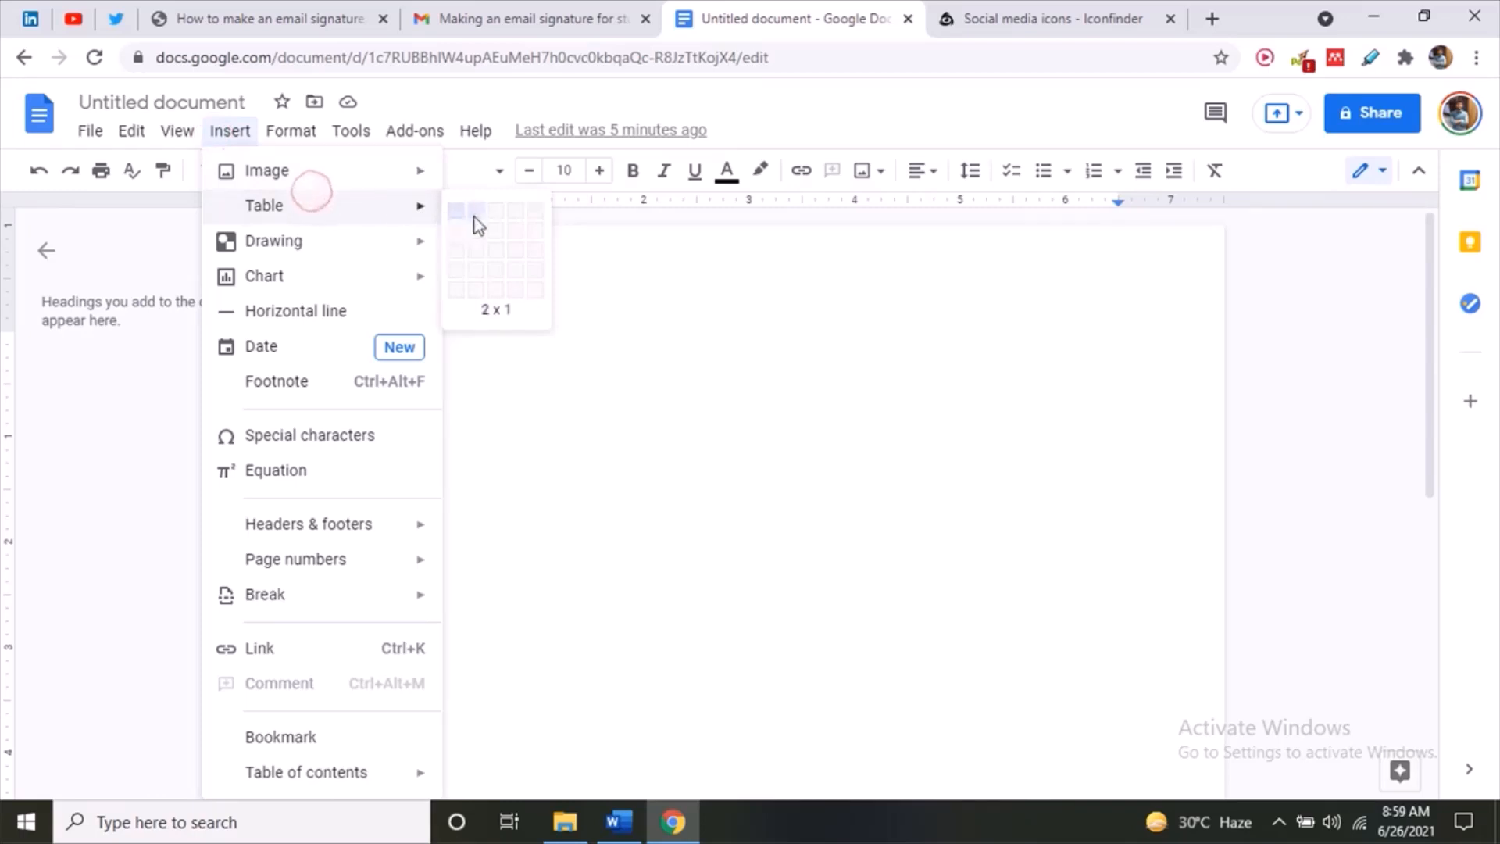
click(474, 217)
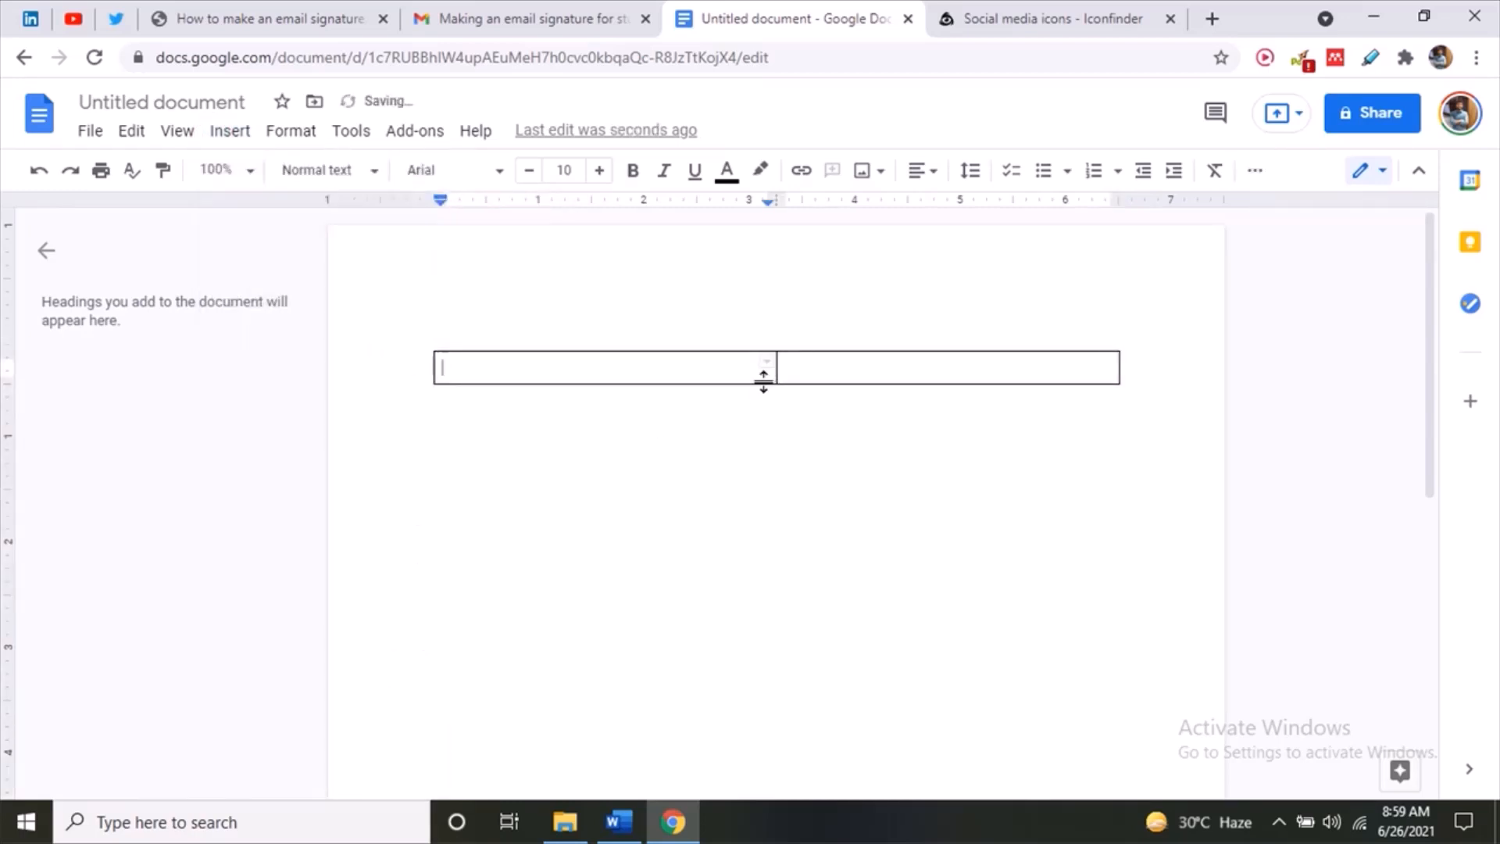
- Resize the table to a row about 1.3 inches tall, with columns about 1.4 and 2.8 inches wide
drag(763, 383, 754, 490)
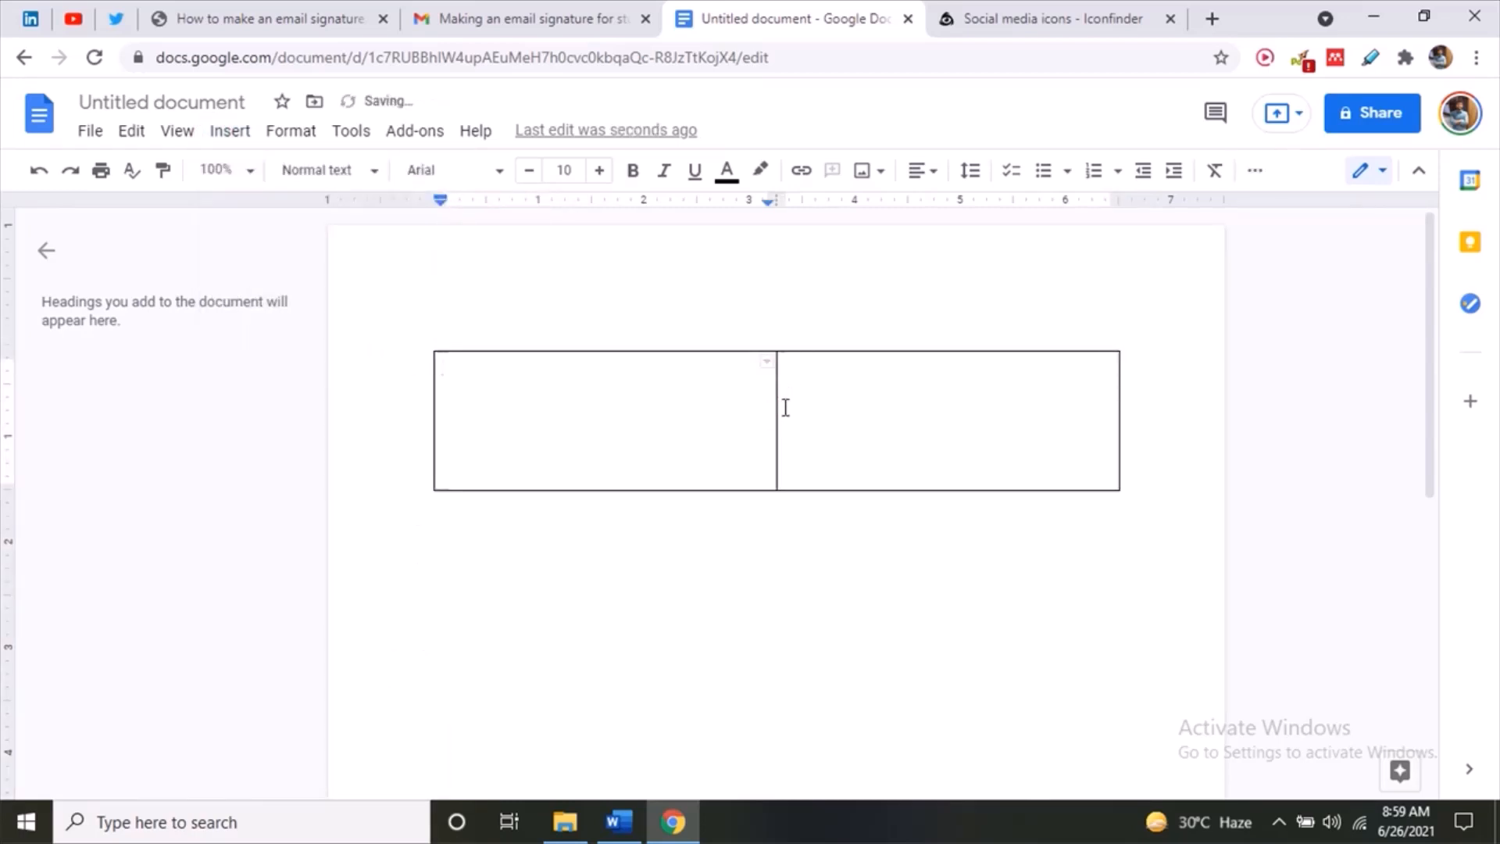
drag(777, 409, 580, 404)
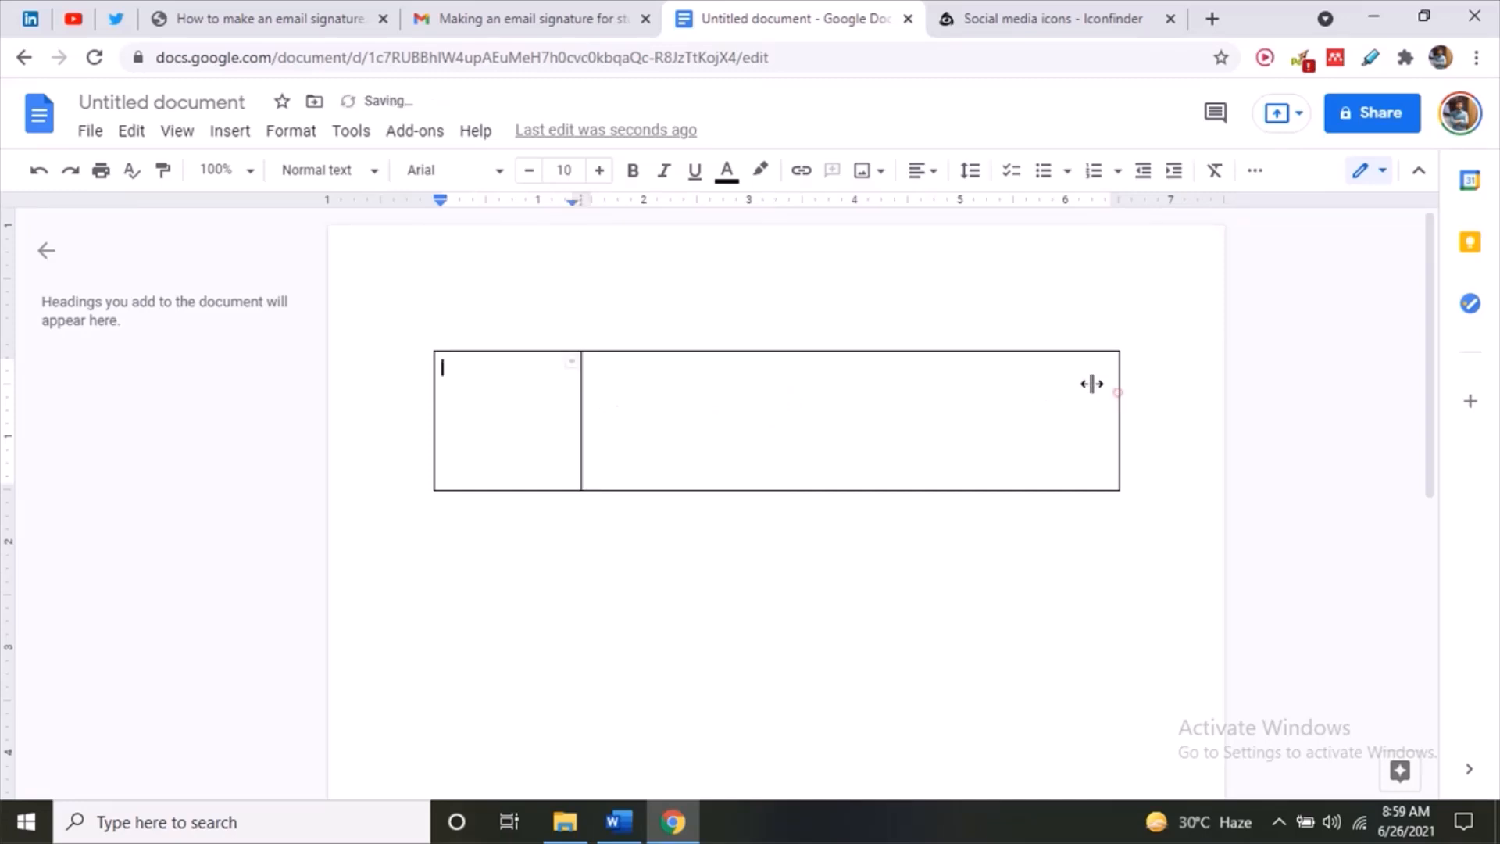
drag(1117, 391, 875, 402)
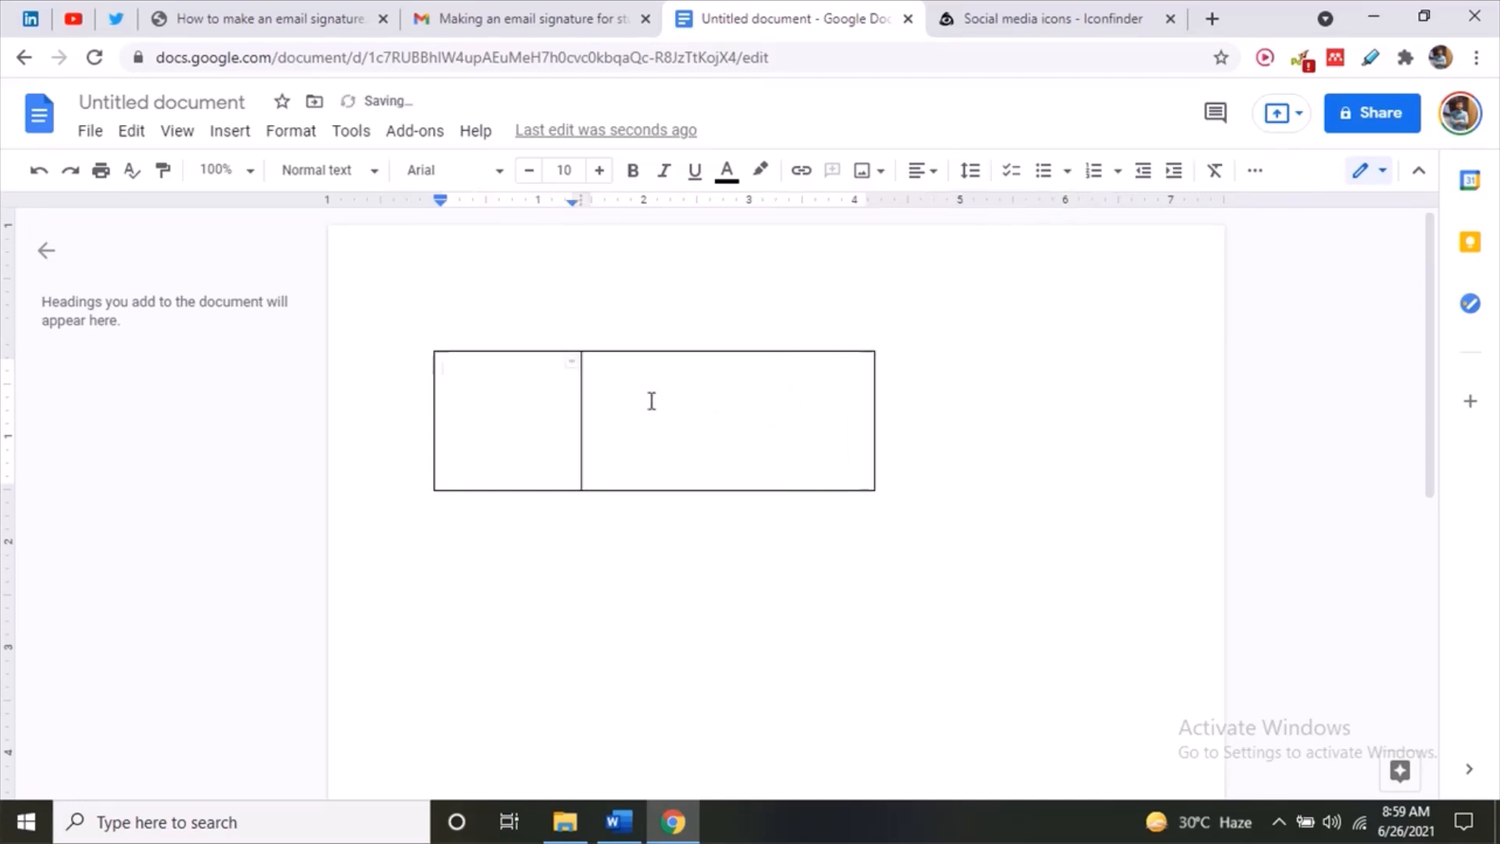
- Paste the copied signature text with name, degree, university, mobile and email into the table's second cell
click(637, 395)
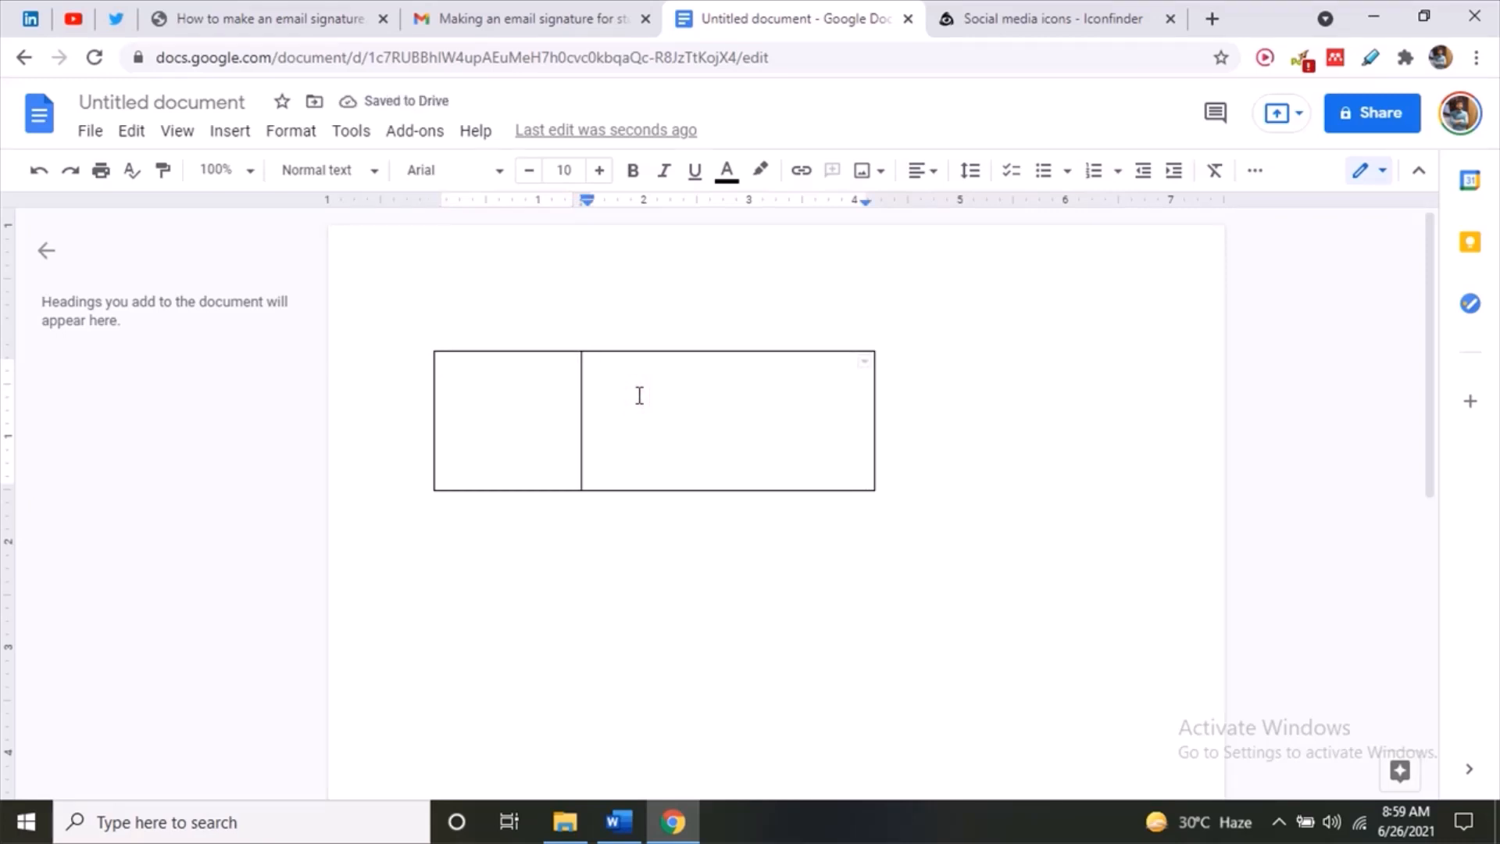
key(ctrl+v)
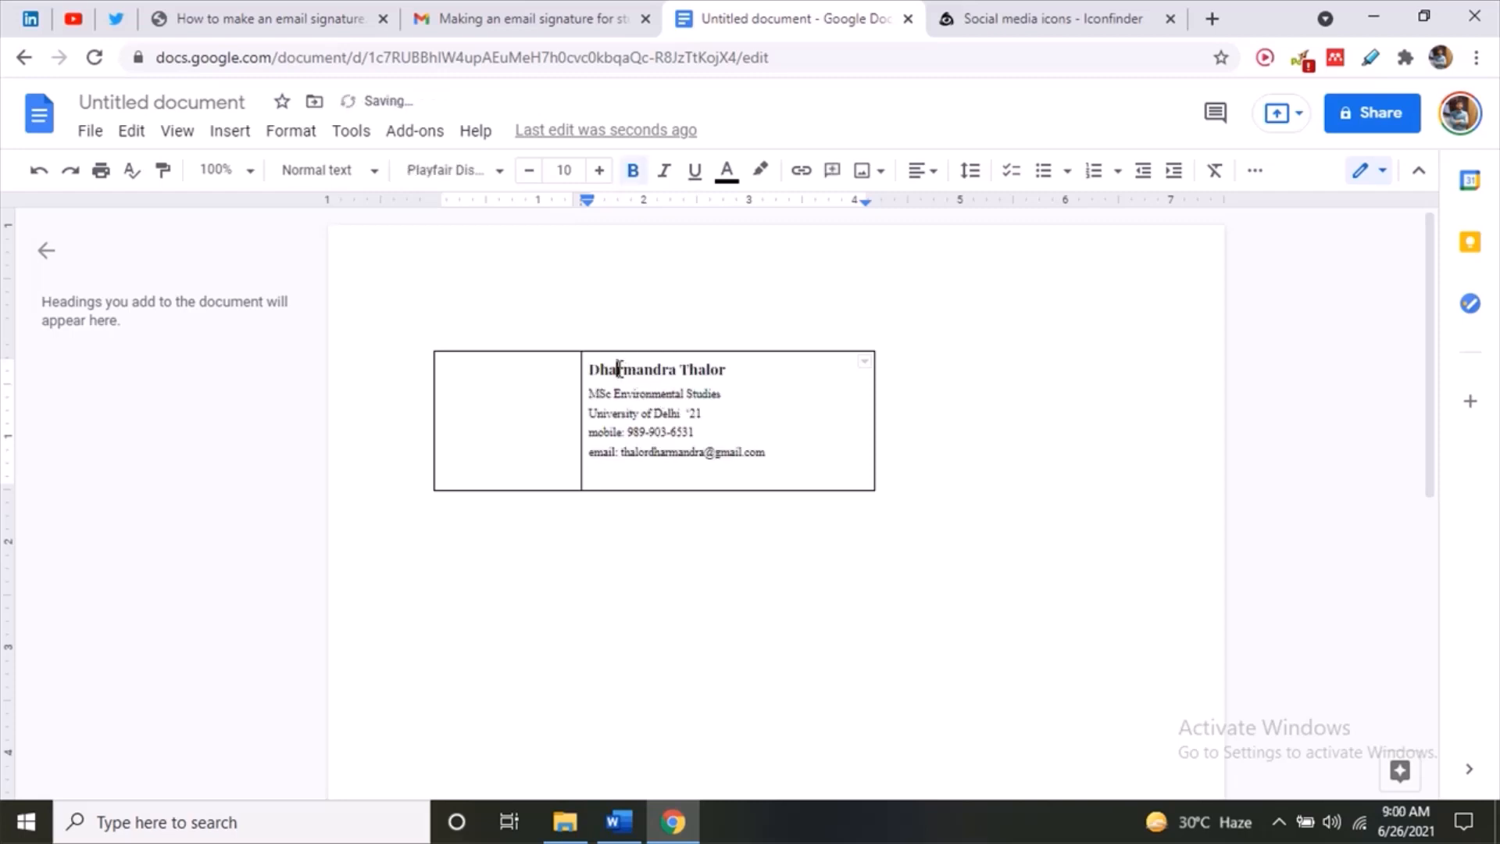
double_click(618, 368)
click(618, 368)
click(589, 369)
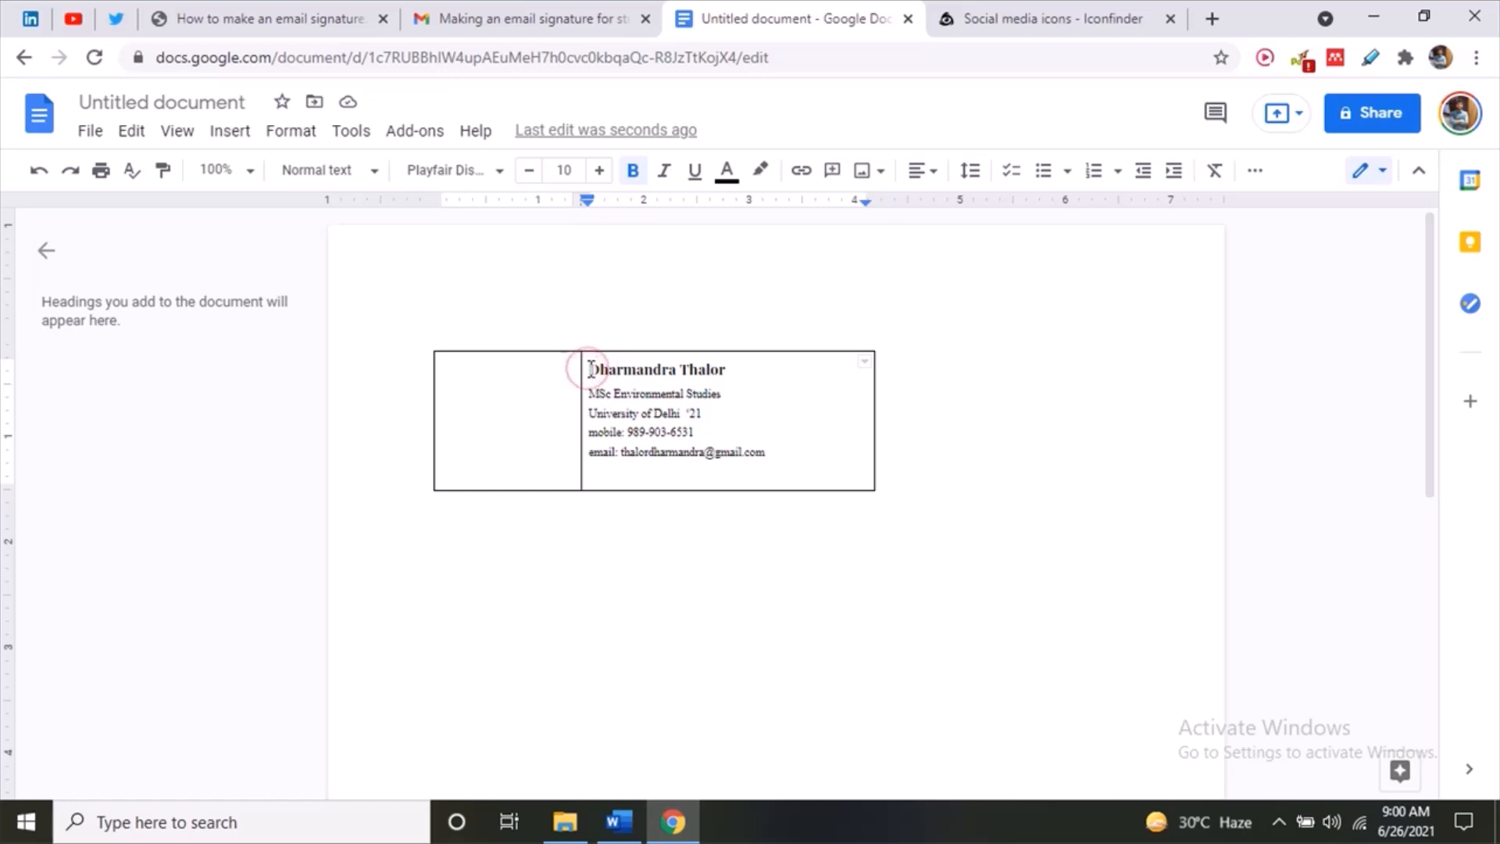
text(newjth)
text( ejvbejlb vebfg)
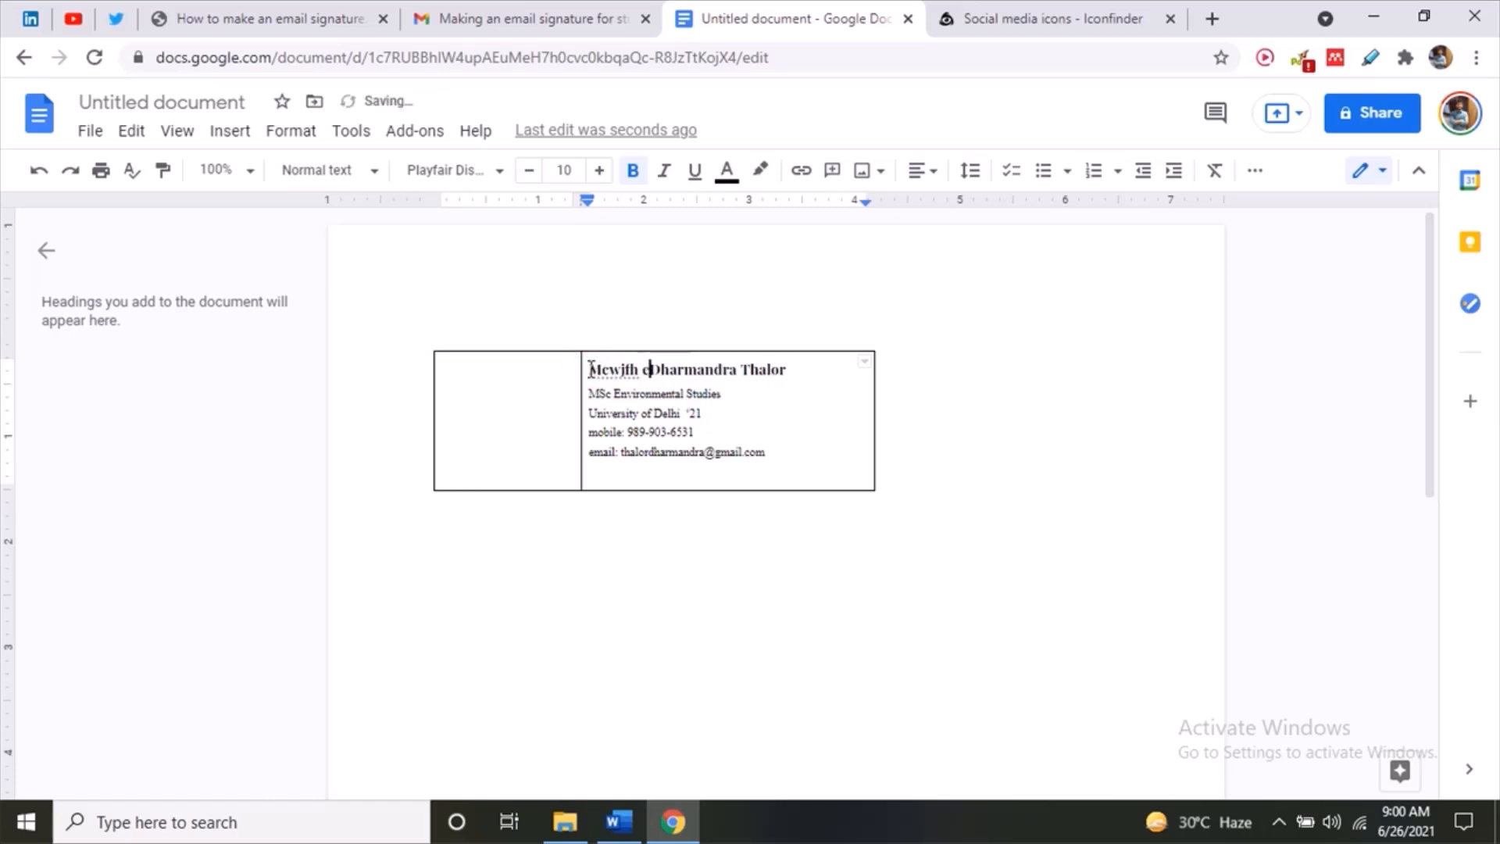
key(BackSpace)
key(BackSpace)
key(BackSpace)
key(BackSpace)
key(BackSpace)
key(BackSpace)
key(BackSpace)
key(BackSpace)
key(BackSpace)
key(BackSpace)
key(BackSpace)
key(BackSpace)
key(BackSpace)
key(BackSpace)
key(BackSpace)
key(BackSpace)
key(BackSpace)
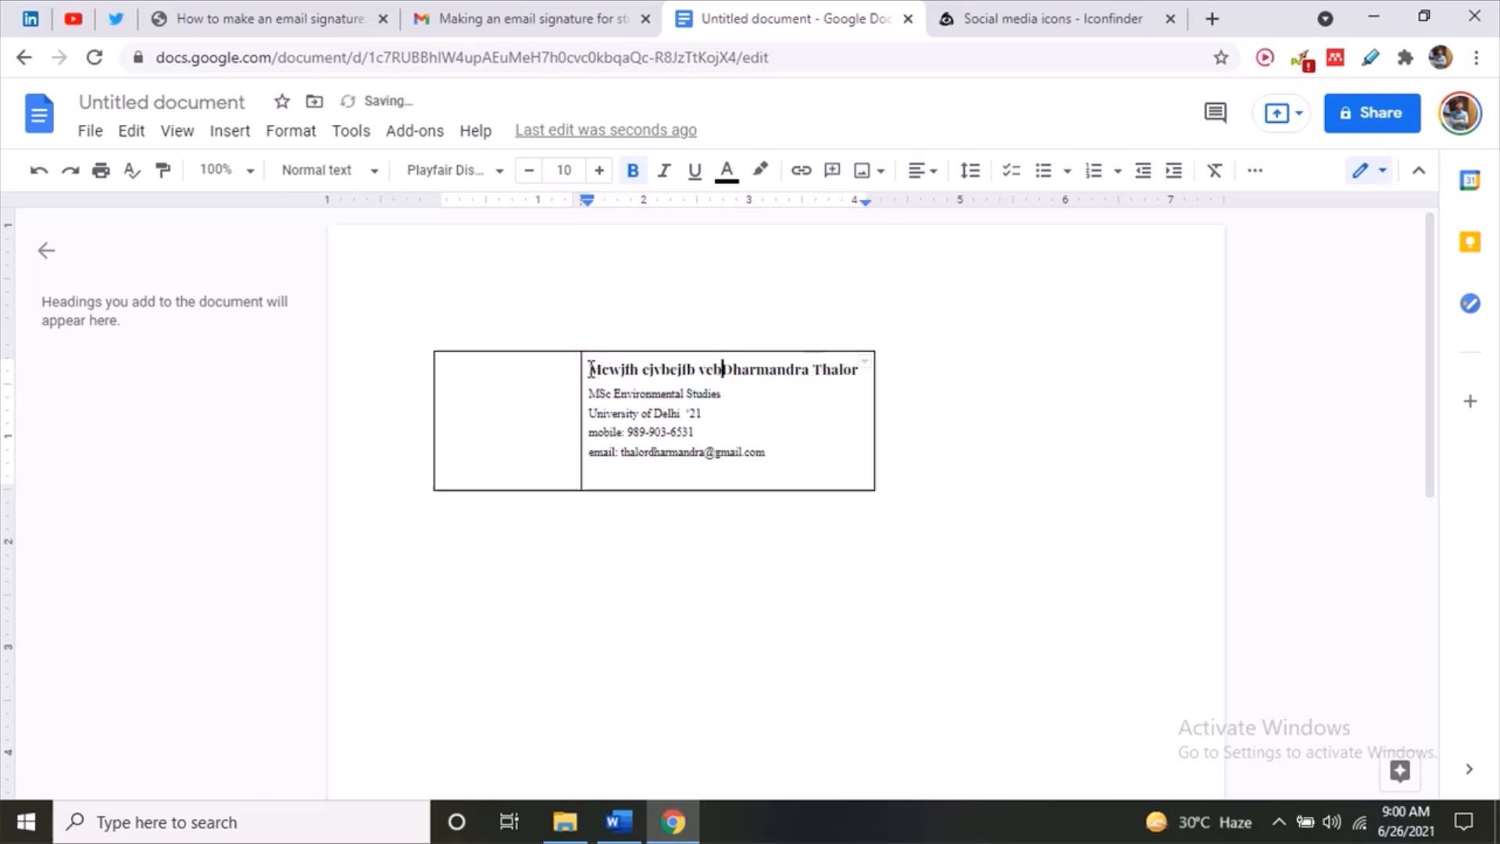
key(BackSpace)
key(BackSpace)
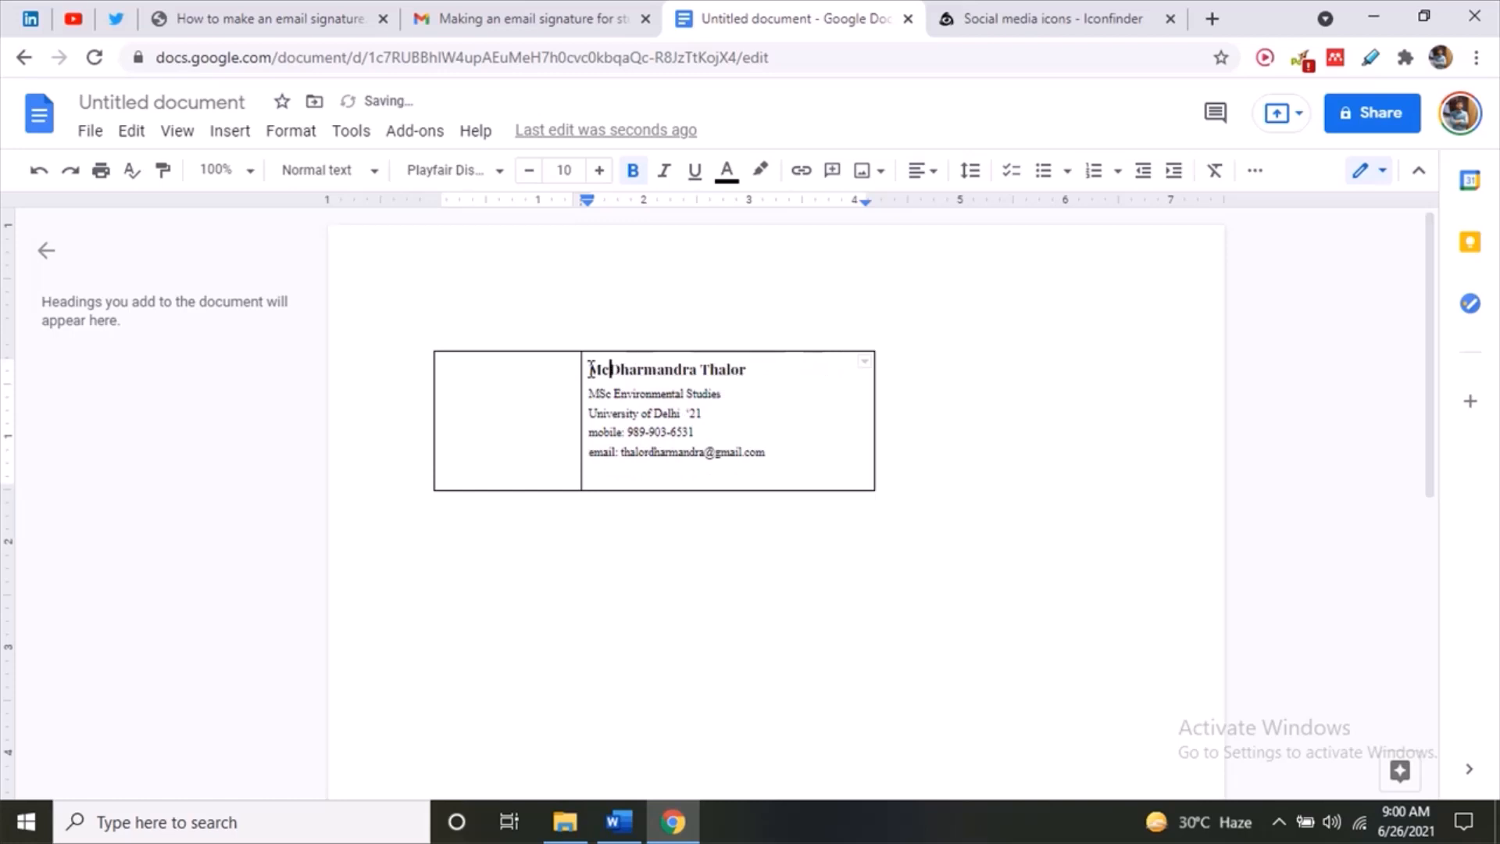
key(BackSpace)
key(BackSpace)
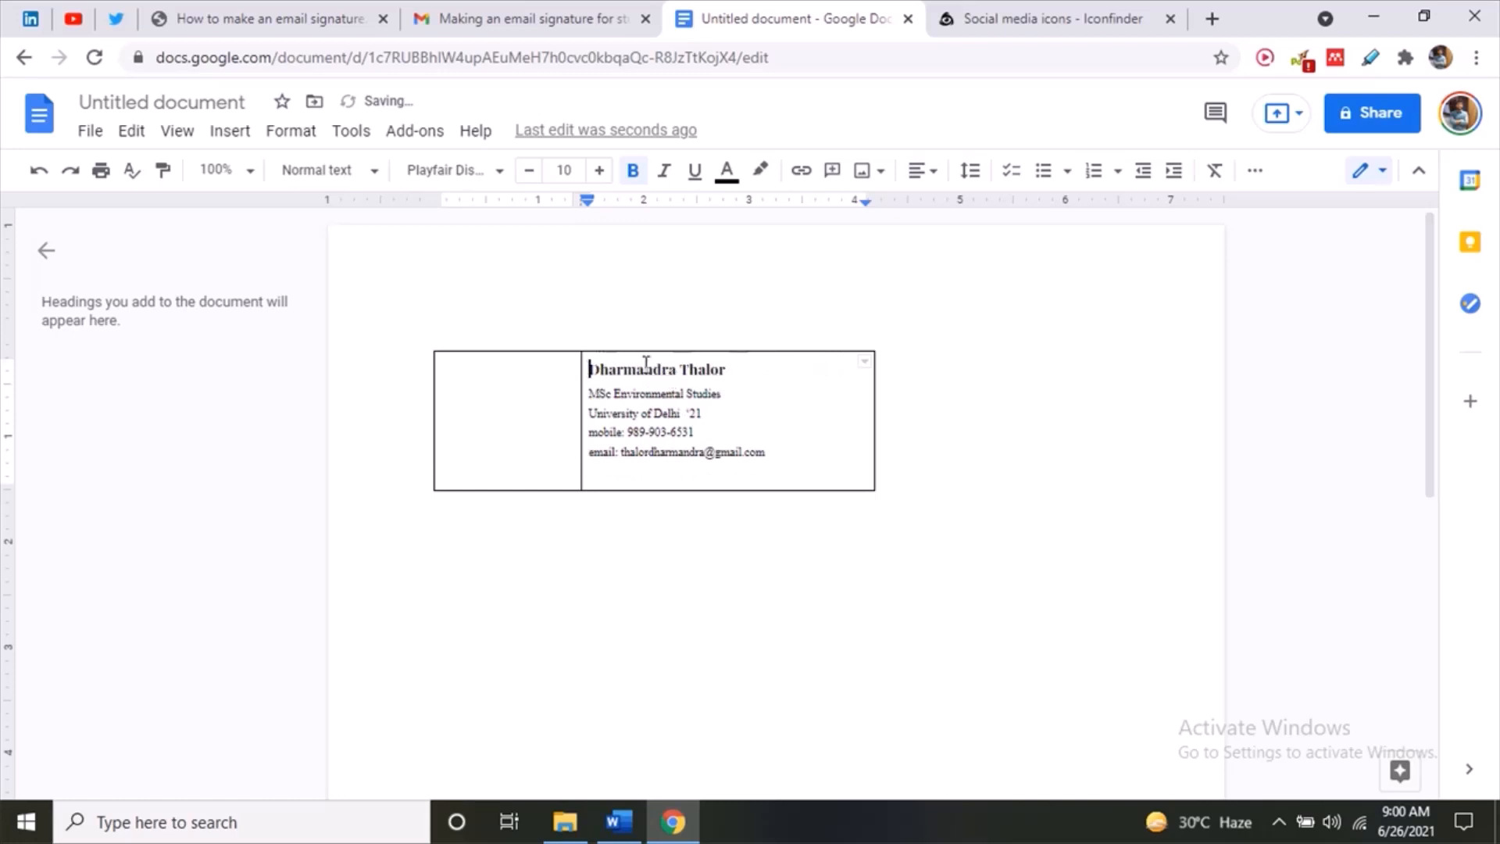
- Set the font of the name line in the signature to Times New Roman
triple_click(642, 364)
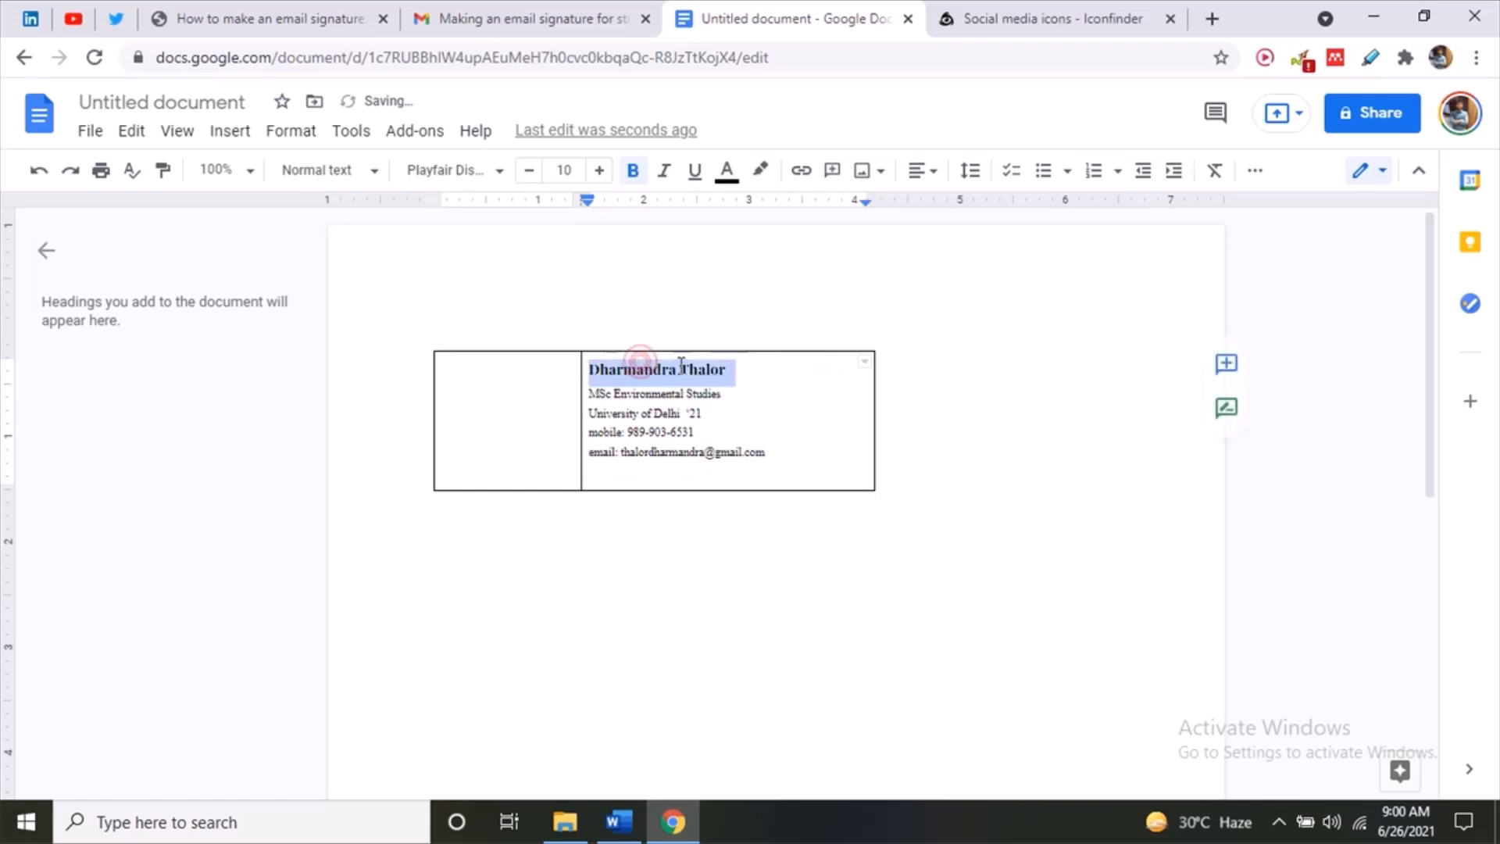
click(432, 172)
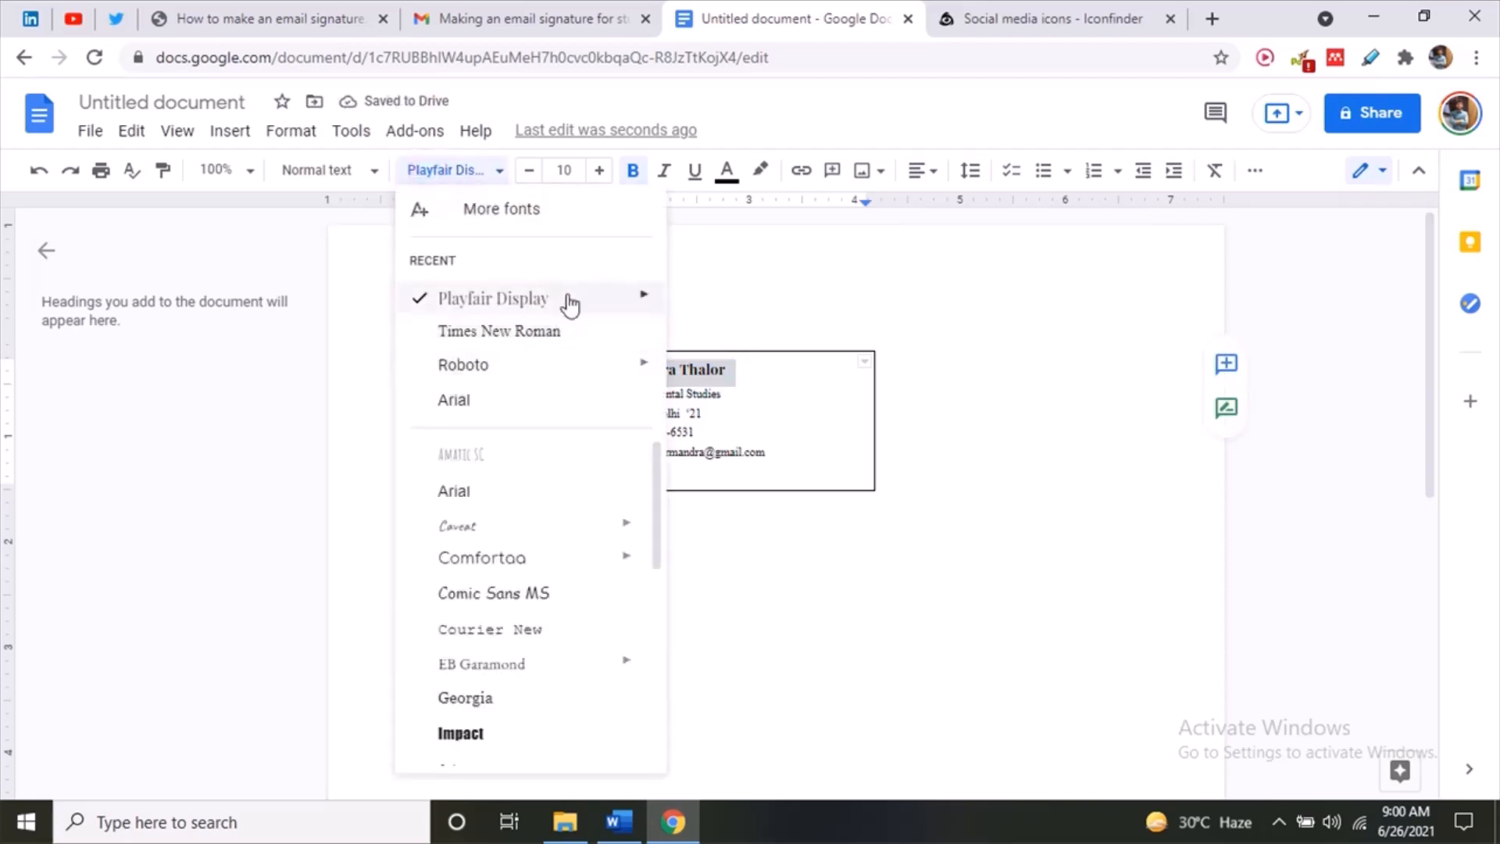
mouse_move(580, 293)
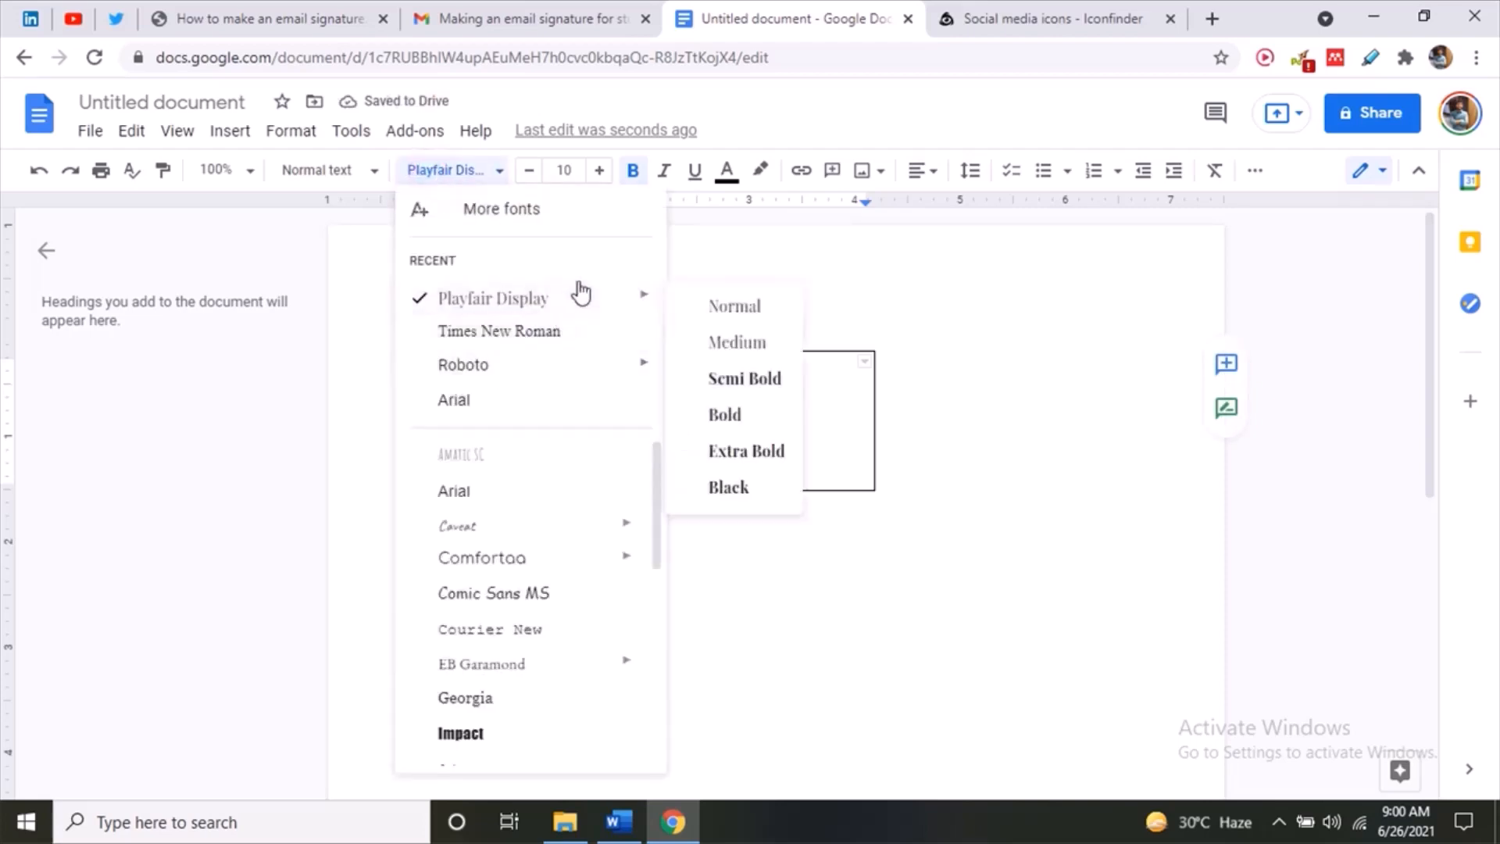
click(578, 338)
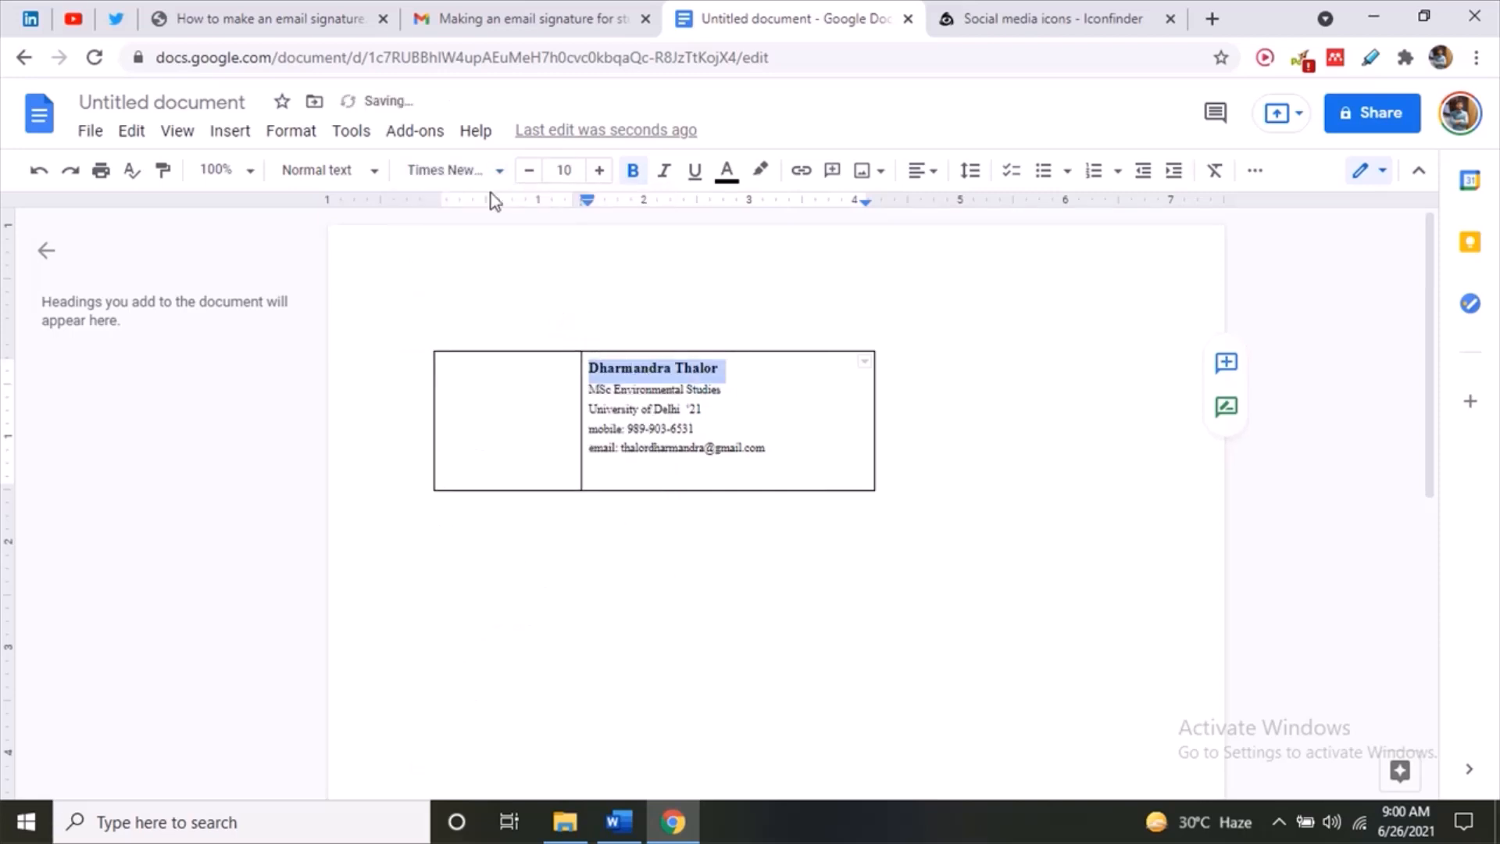
- Set the font of the name line in the signature to Playfair Display
click(455, 166)
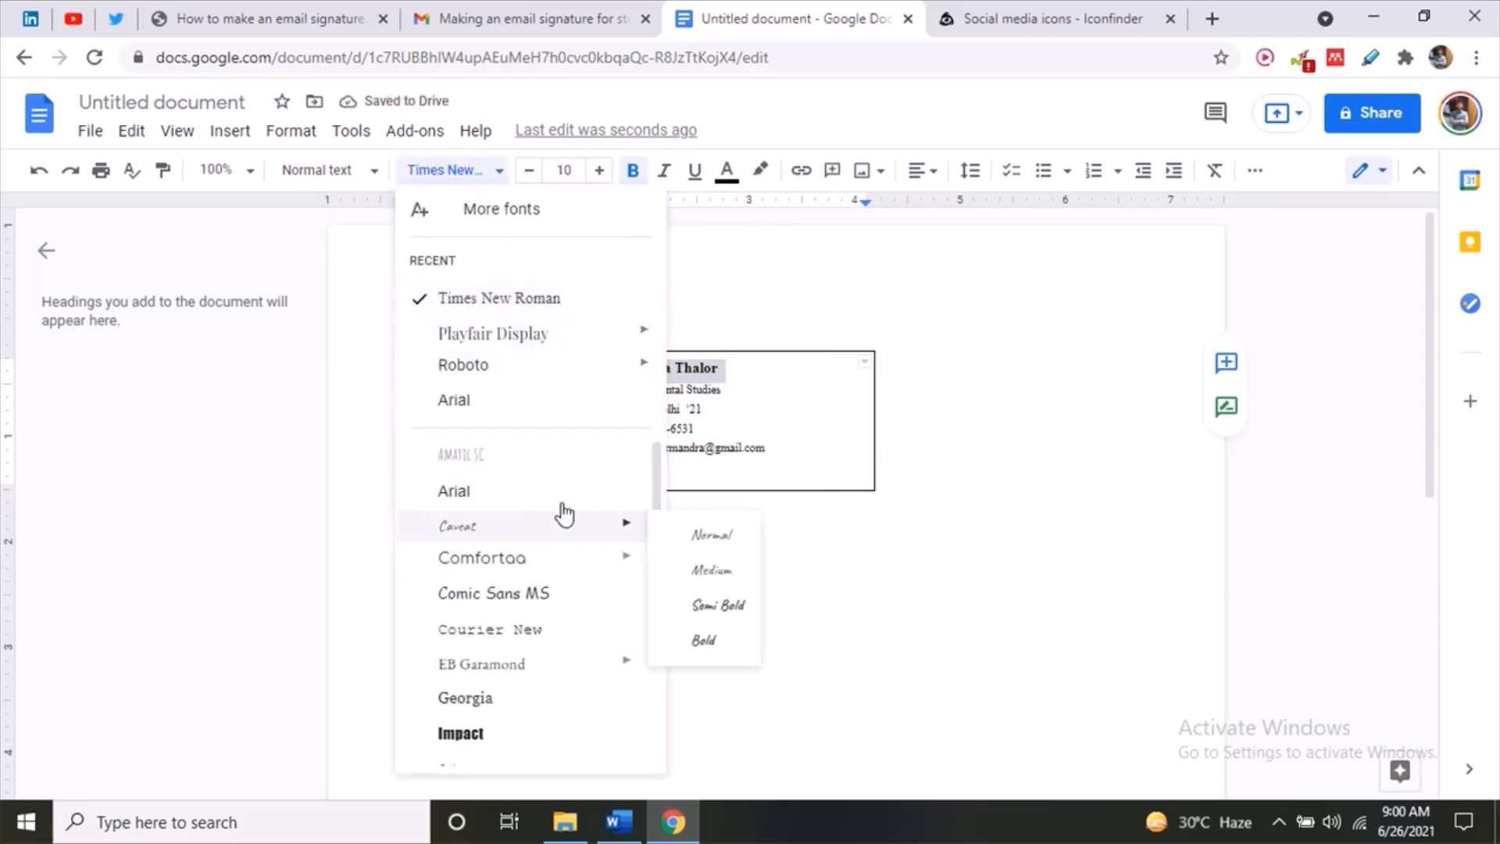
mouse_move(654, 492)
mouse_down()
mouse_move(659, 679)
mouse_move(659, 469)
mouse_up()
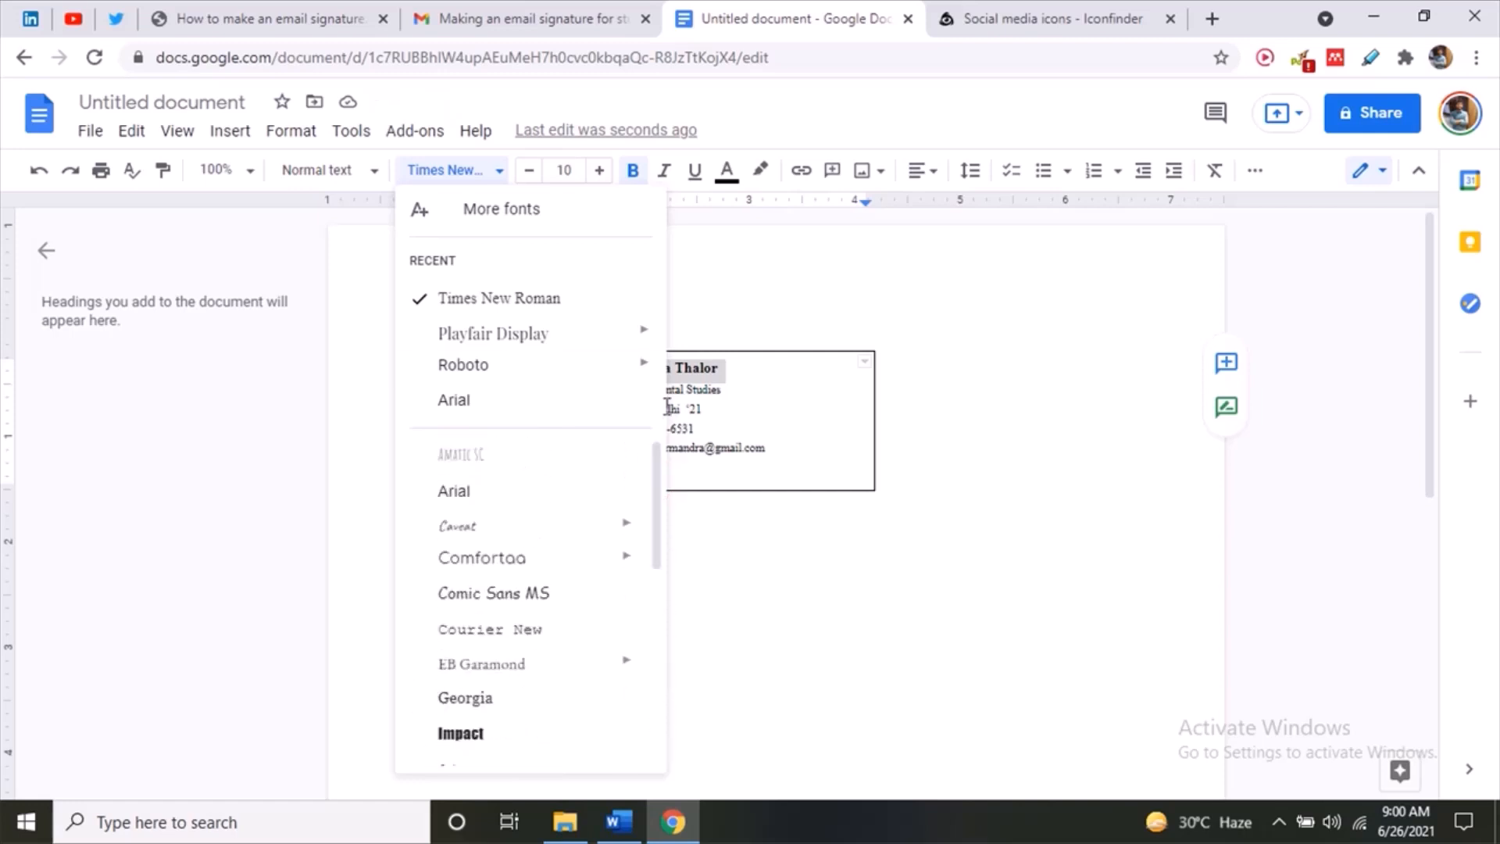
click(623, 328)
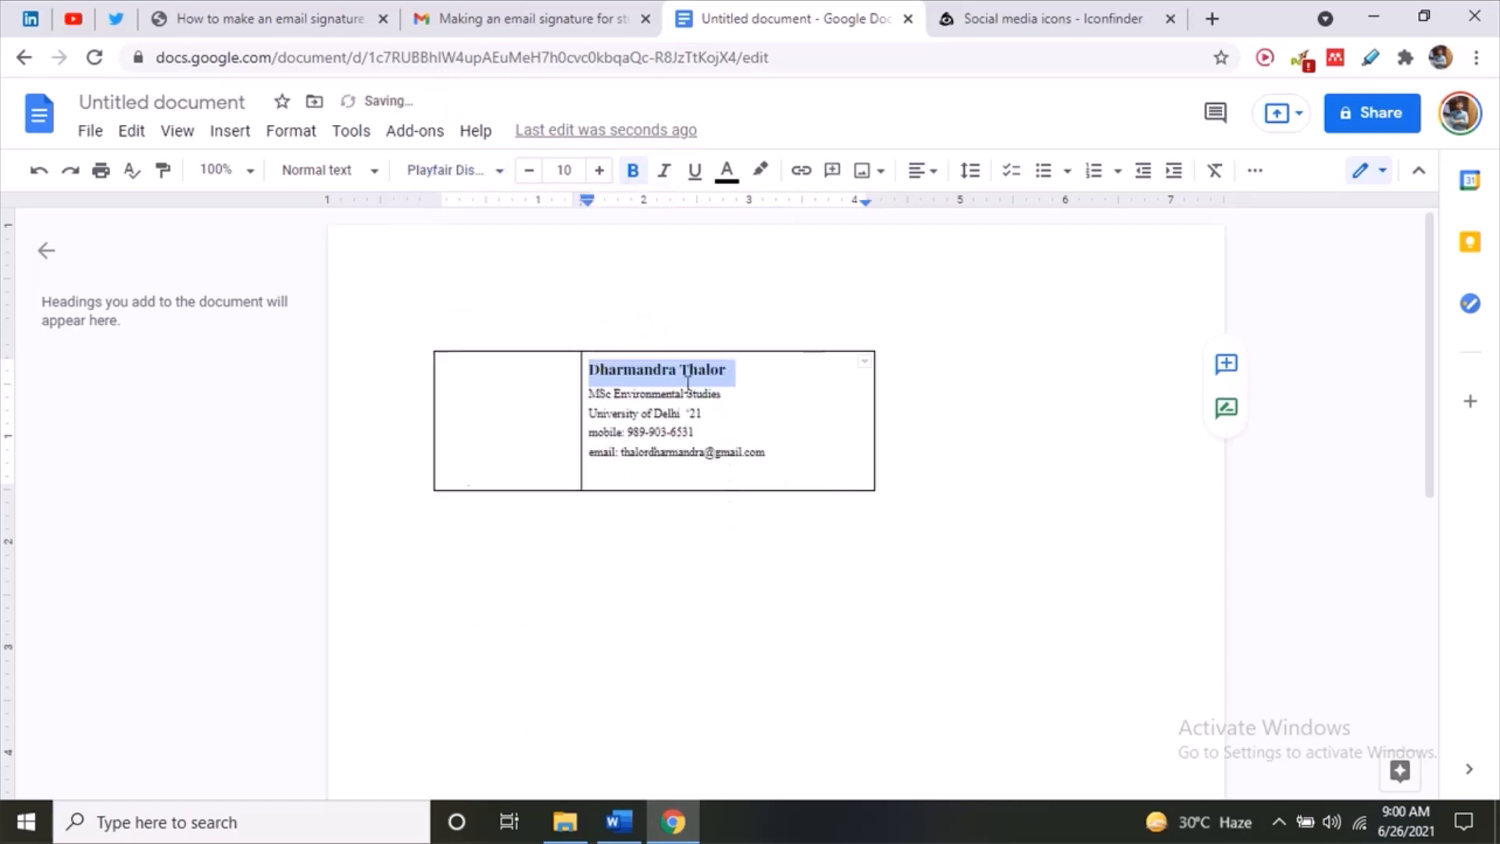
- Set the font weight of the name line in the signature to Playfair Display Extra Bold
click(462, 172)
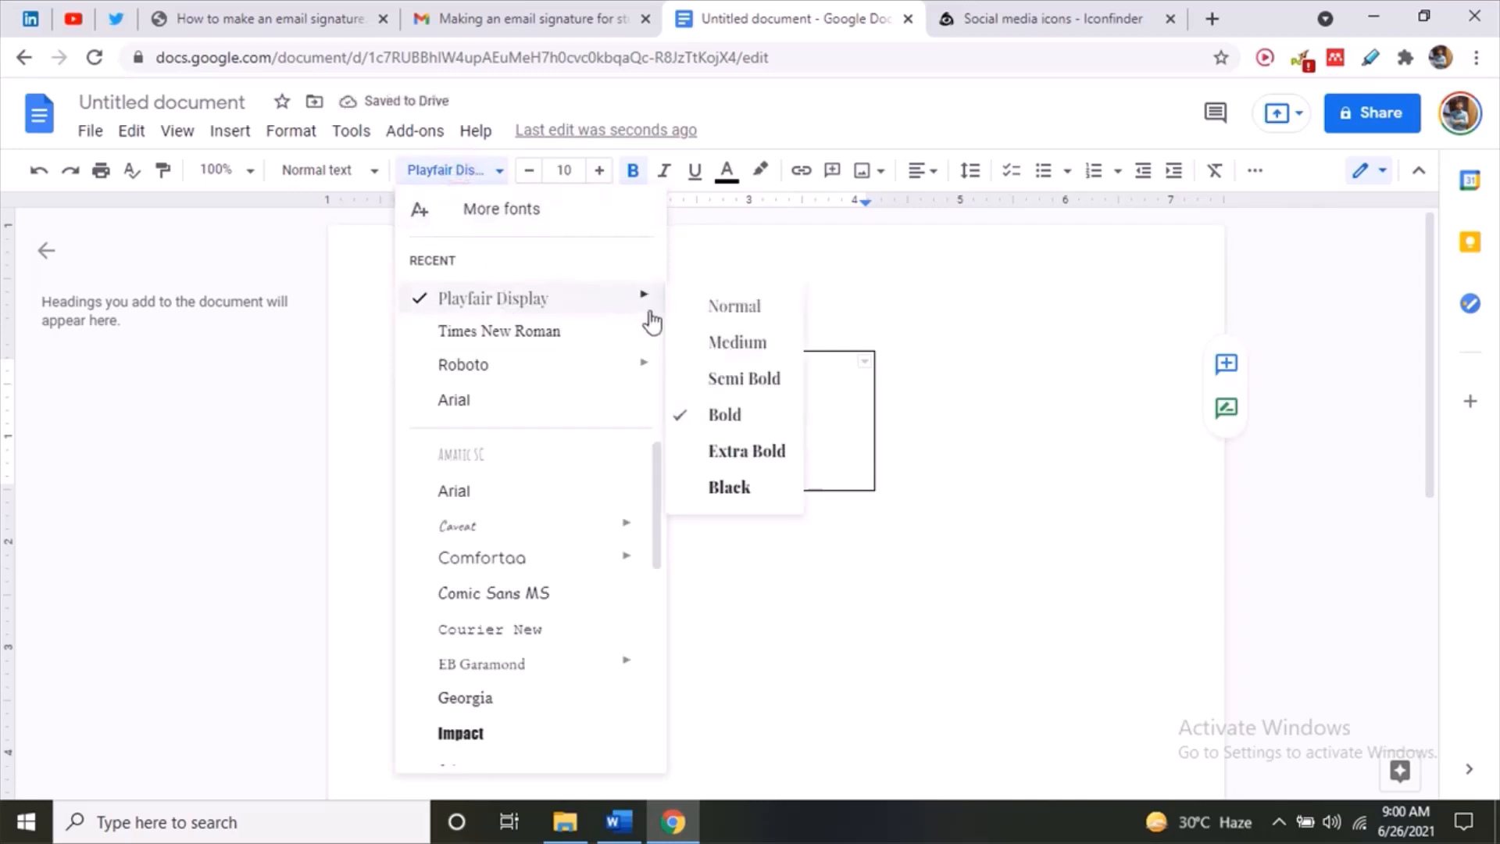
mouse_move(659, 301)
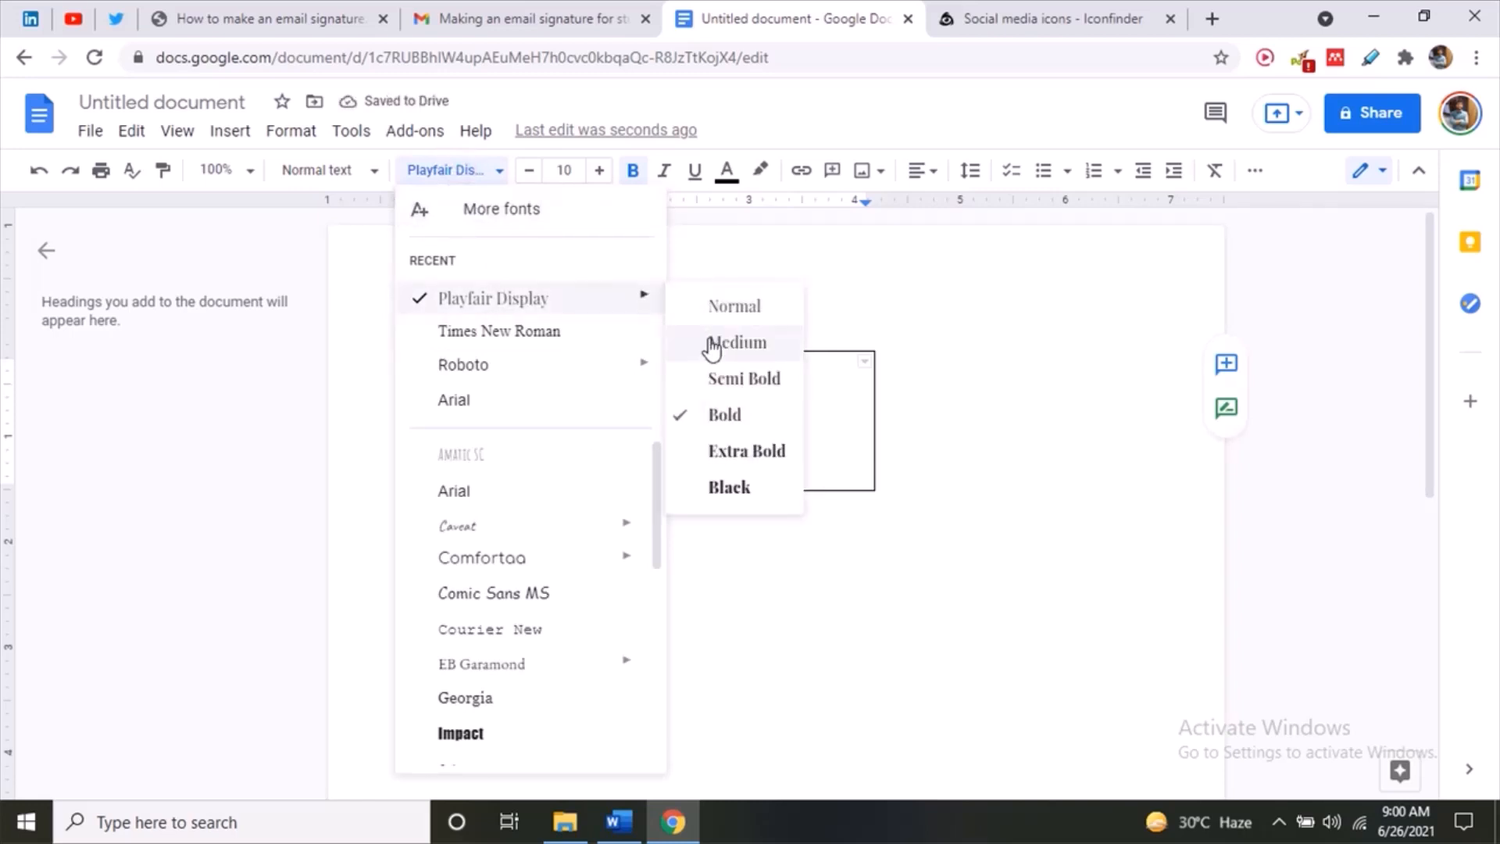
click(711, 451)
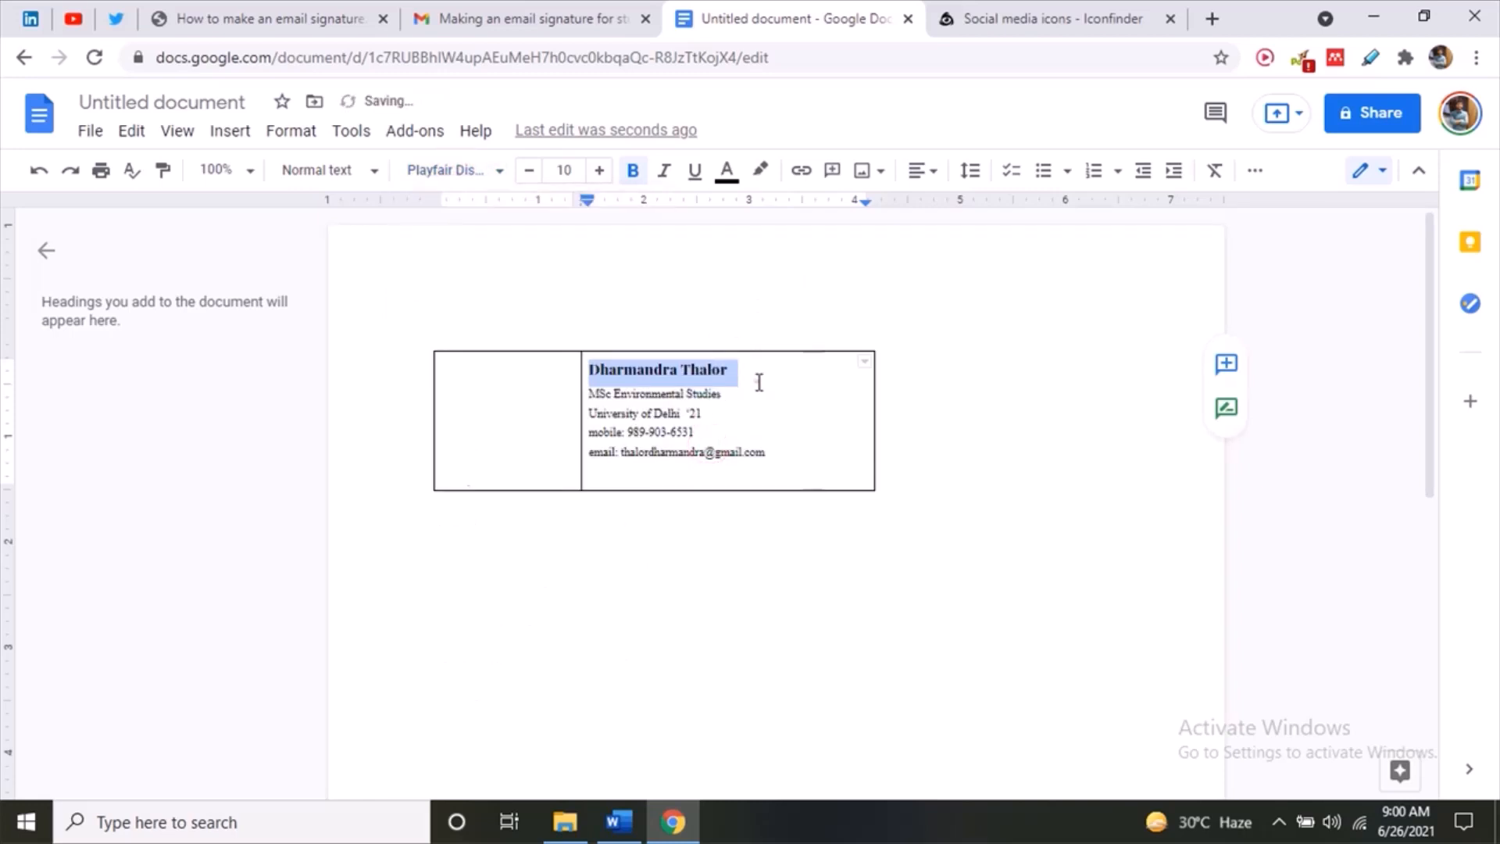
click(756, 381)
- Review the degree, university, mobile and email lines of the signature, and make the table row slightly taller
drag(590, 393, 717, 391)
drag(590, 414, 701, 414)
click(703, 414)
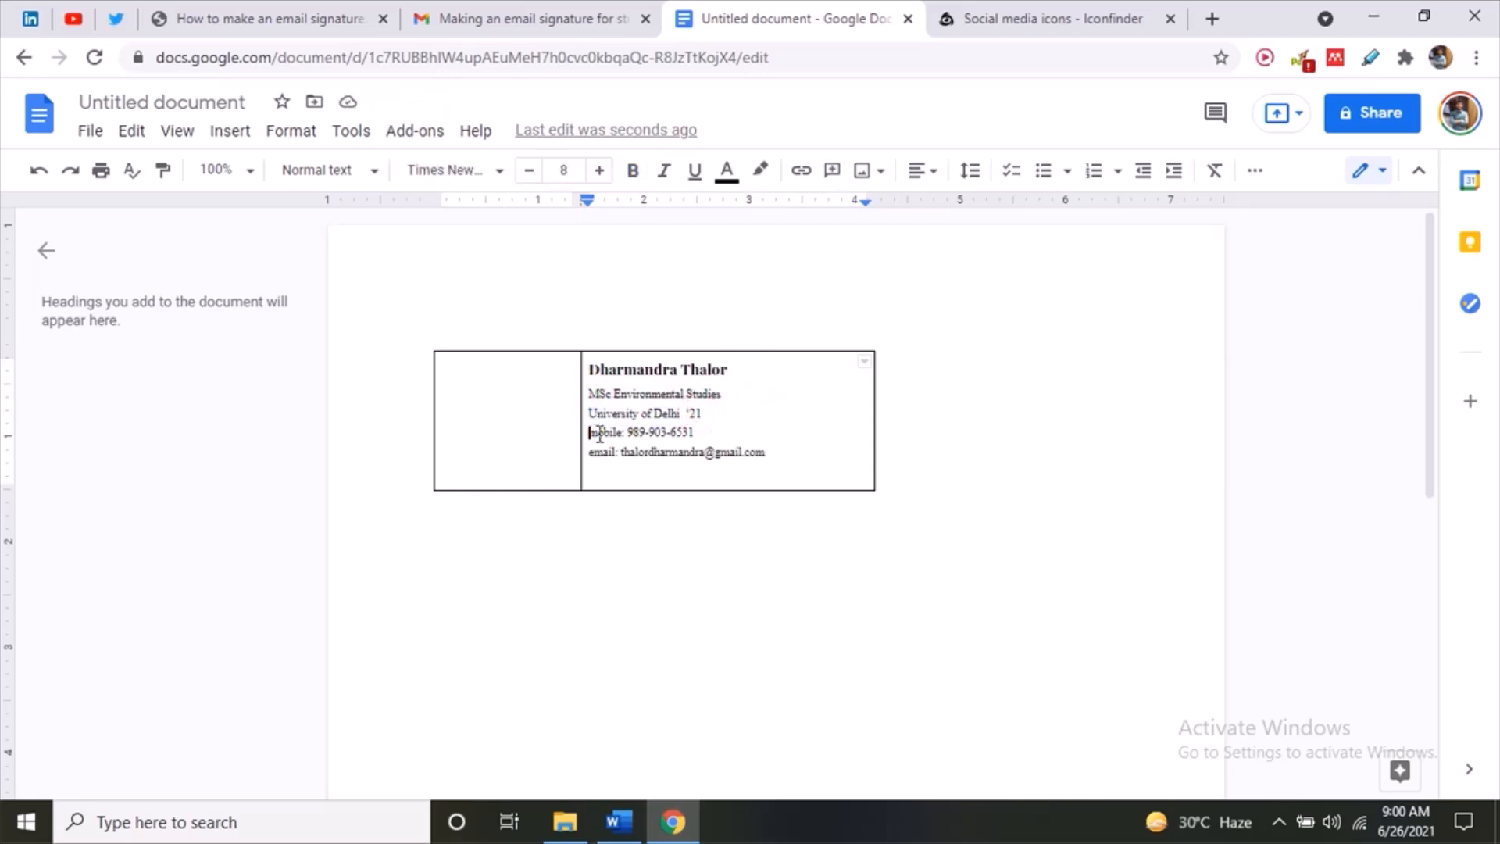
drag(599, 434, 693, 432)
click(692, 431)
click(644, 451)
click(780, 452)
drag(666, 490, 674, 495)
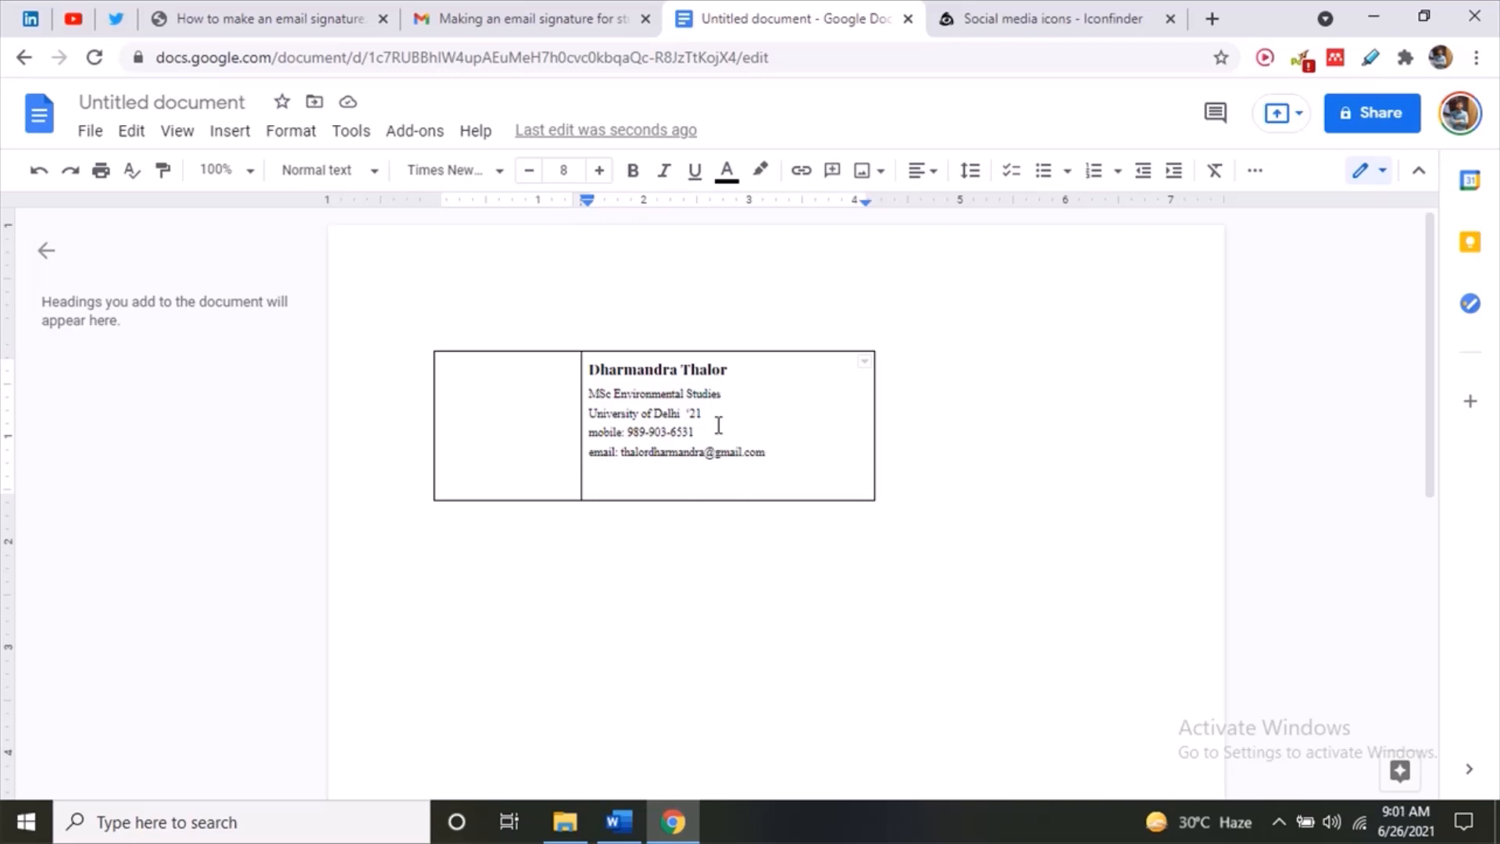
key(Return)
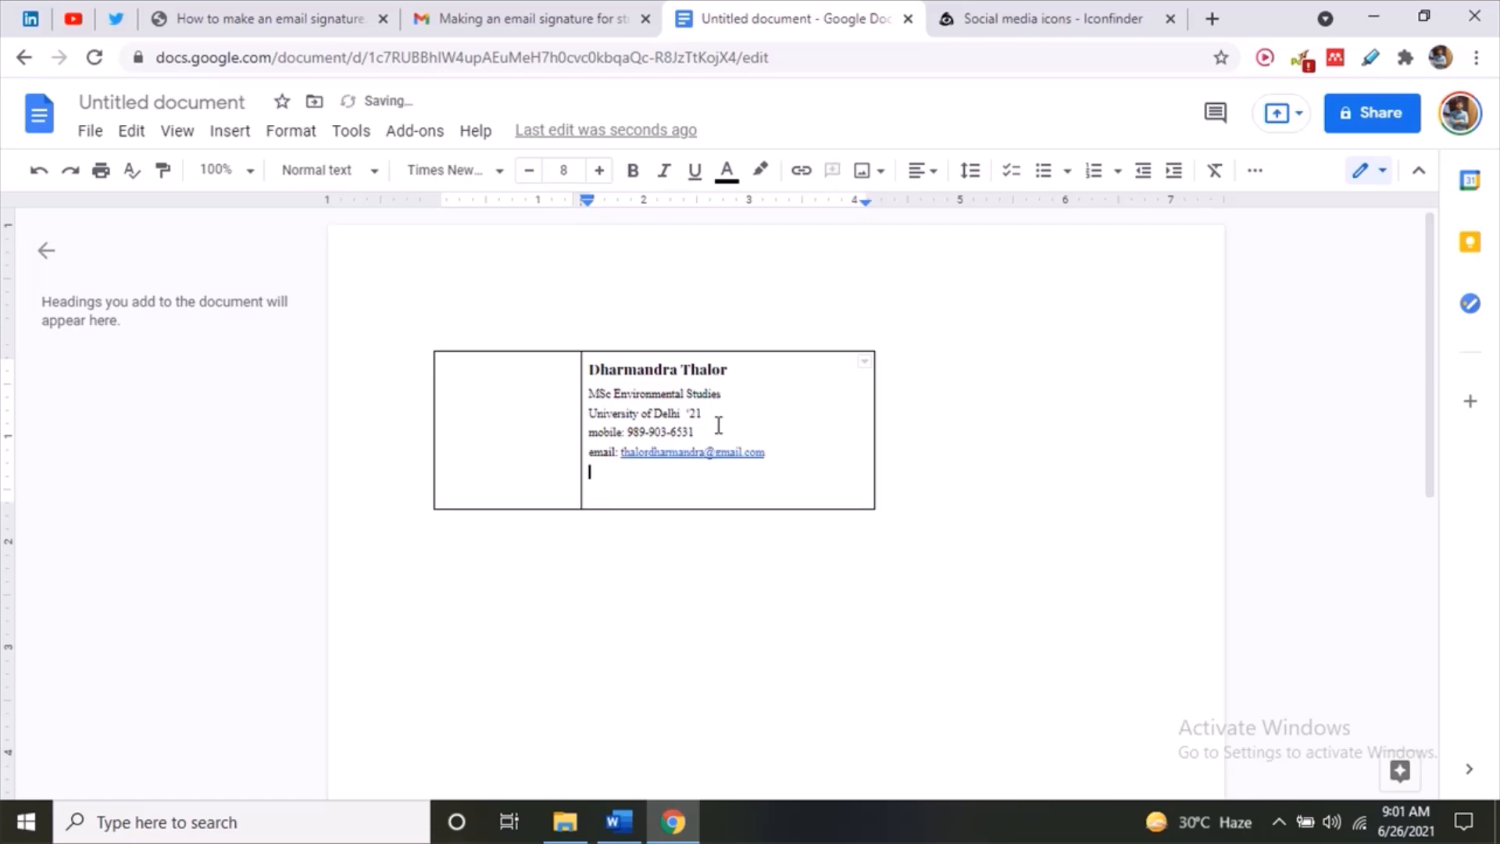
key(ctrl+z)
key(ctrl+z)
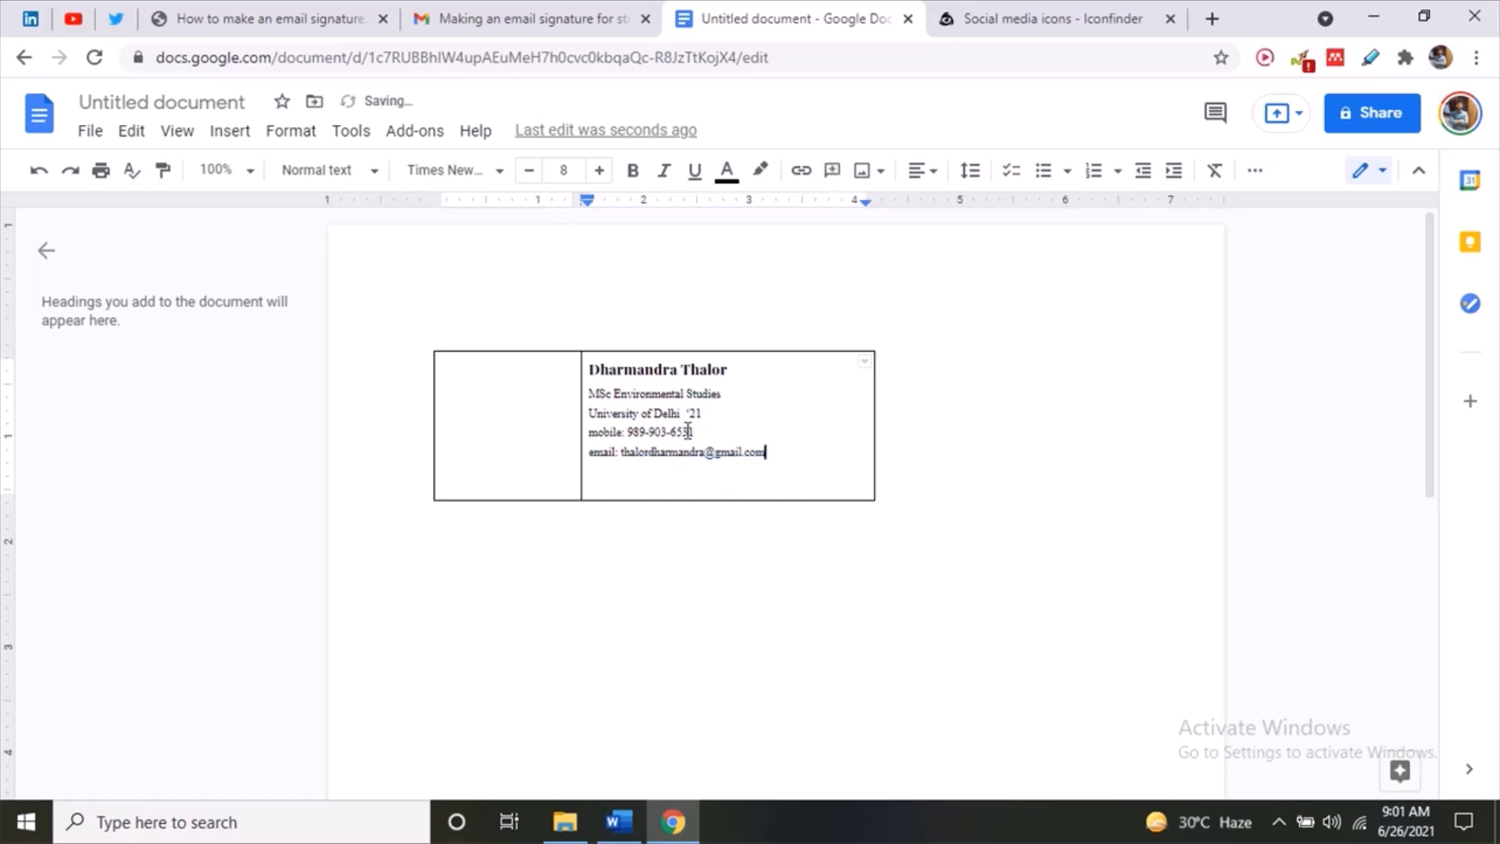
click(505, 372)
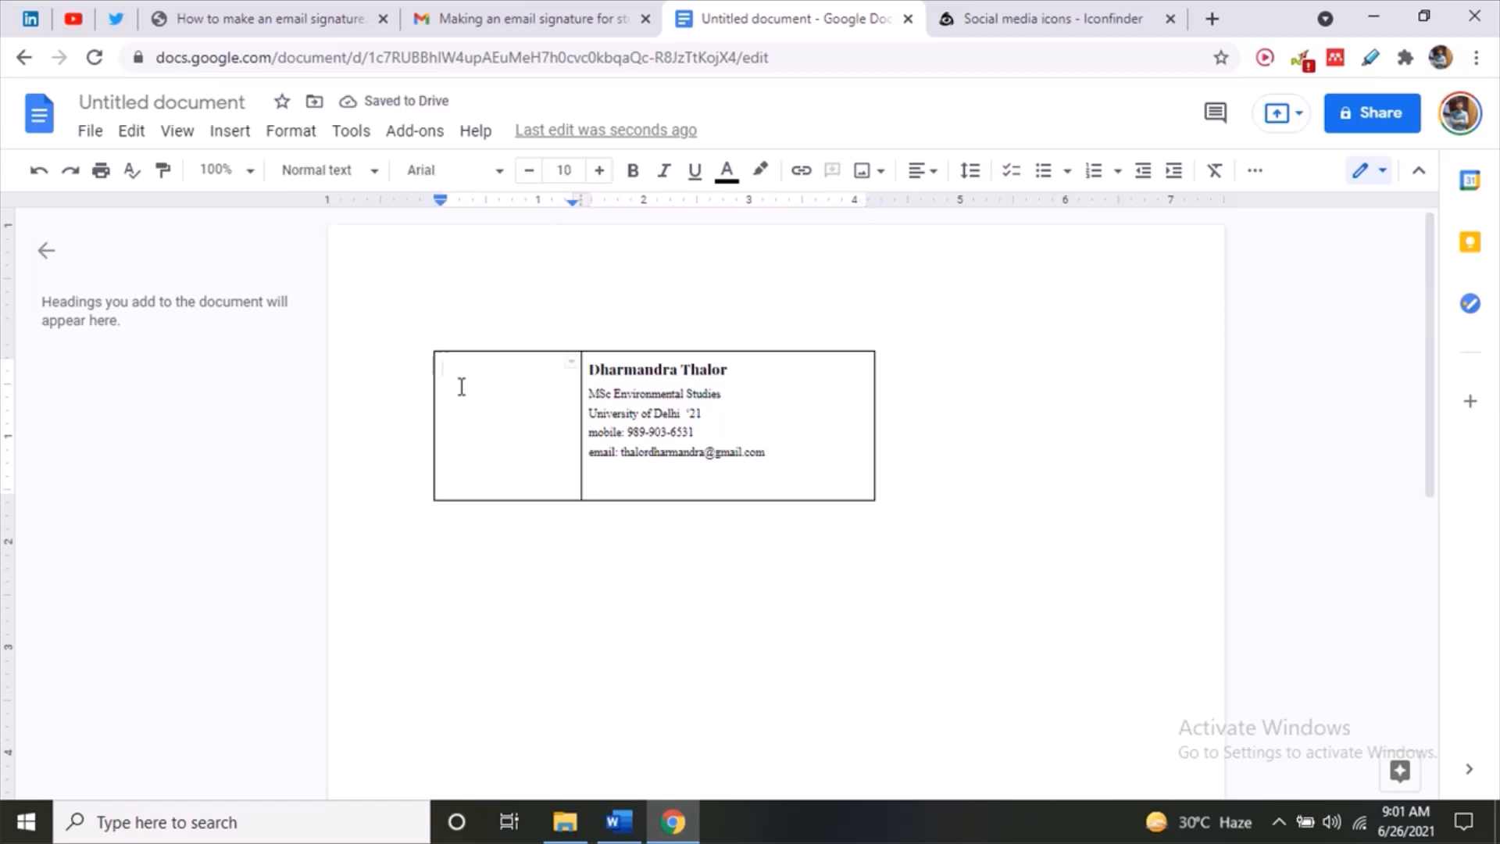
text(Insert the)
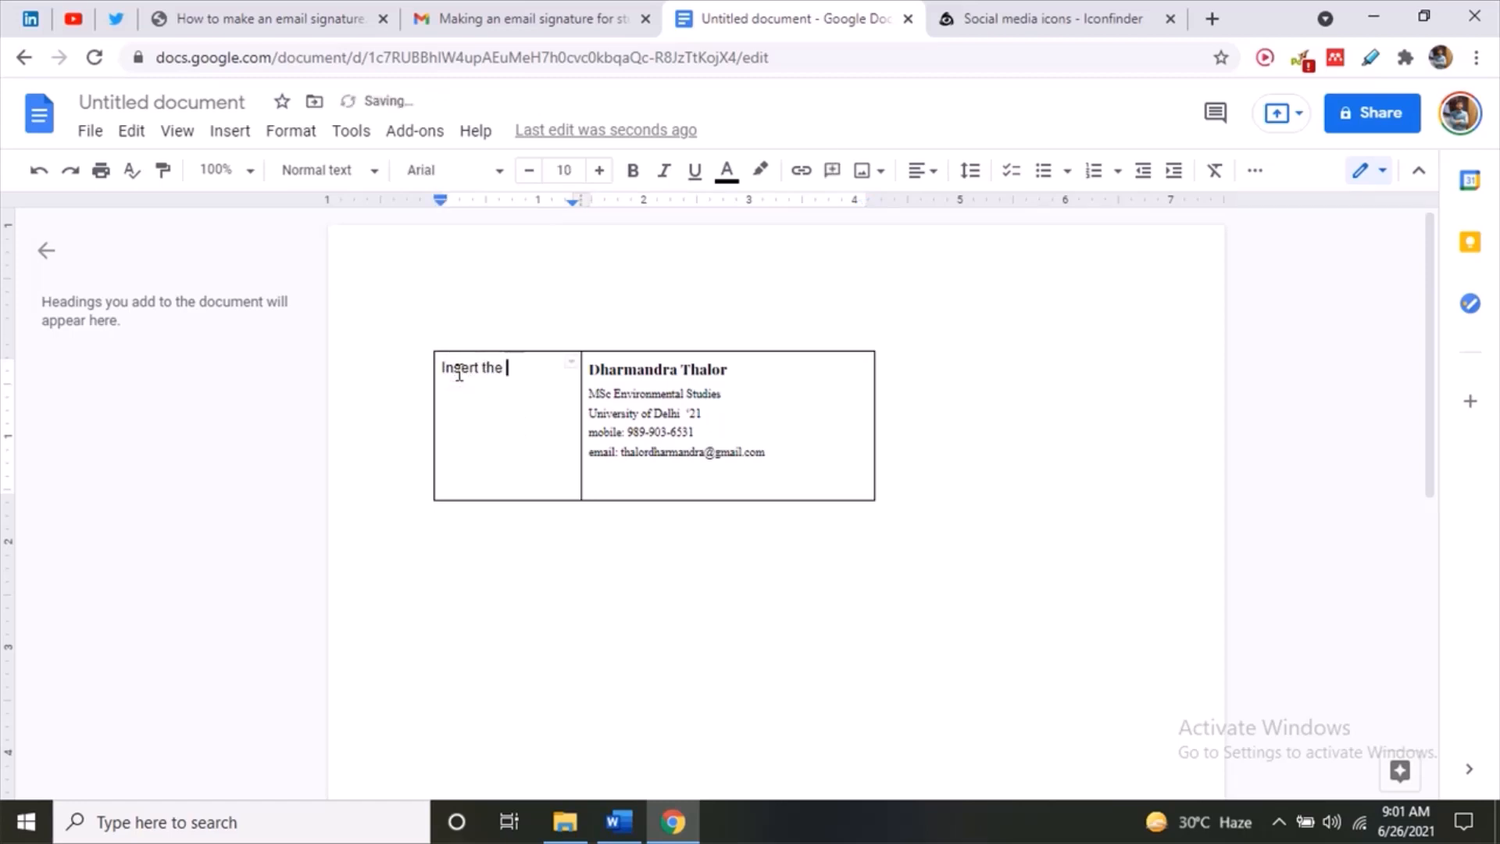
text( image here)
triple_click(496, 388)
key(BackSpace)
- Switch to File Explorer and compare the rectangular and round portrait photos in the Downloads folder
click(565, 820)
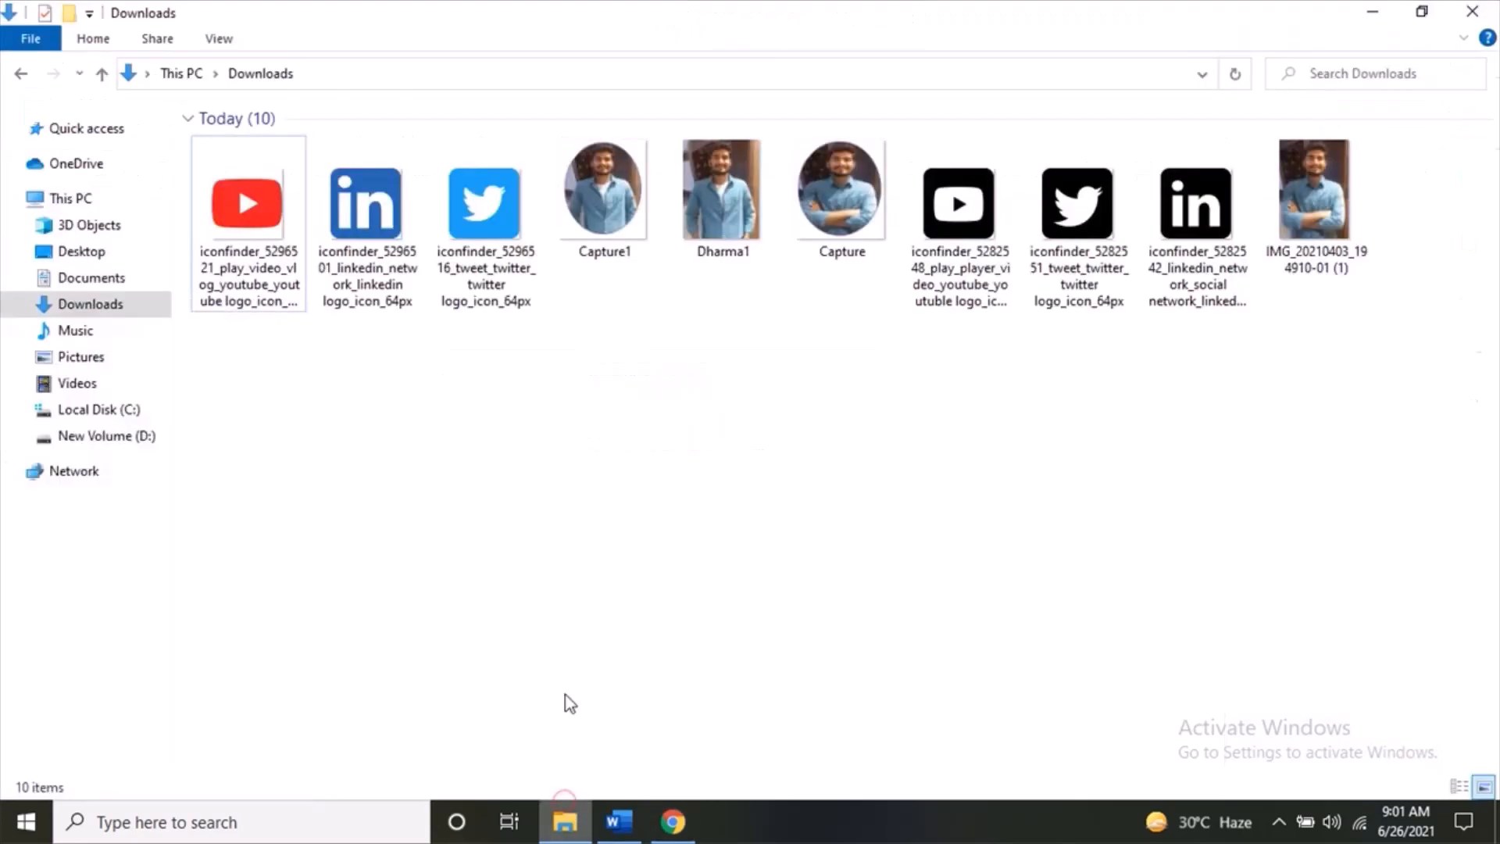
click(625, 238)
click(720, 199)
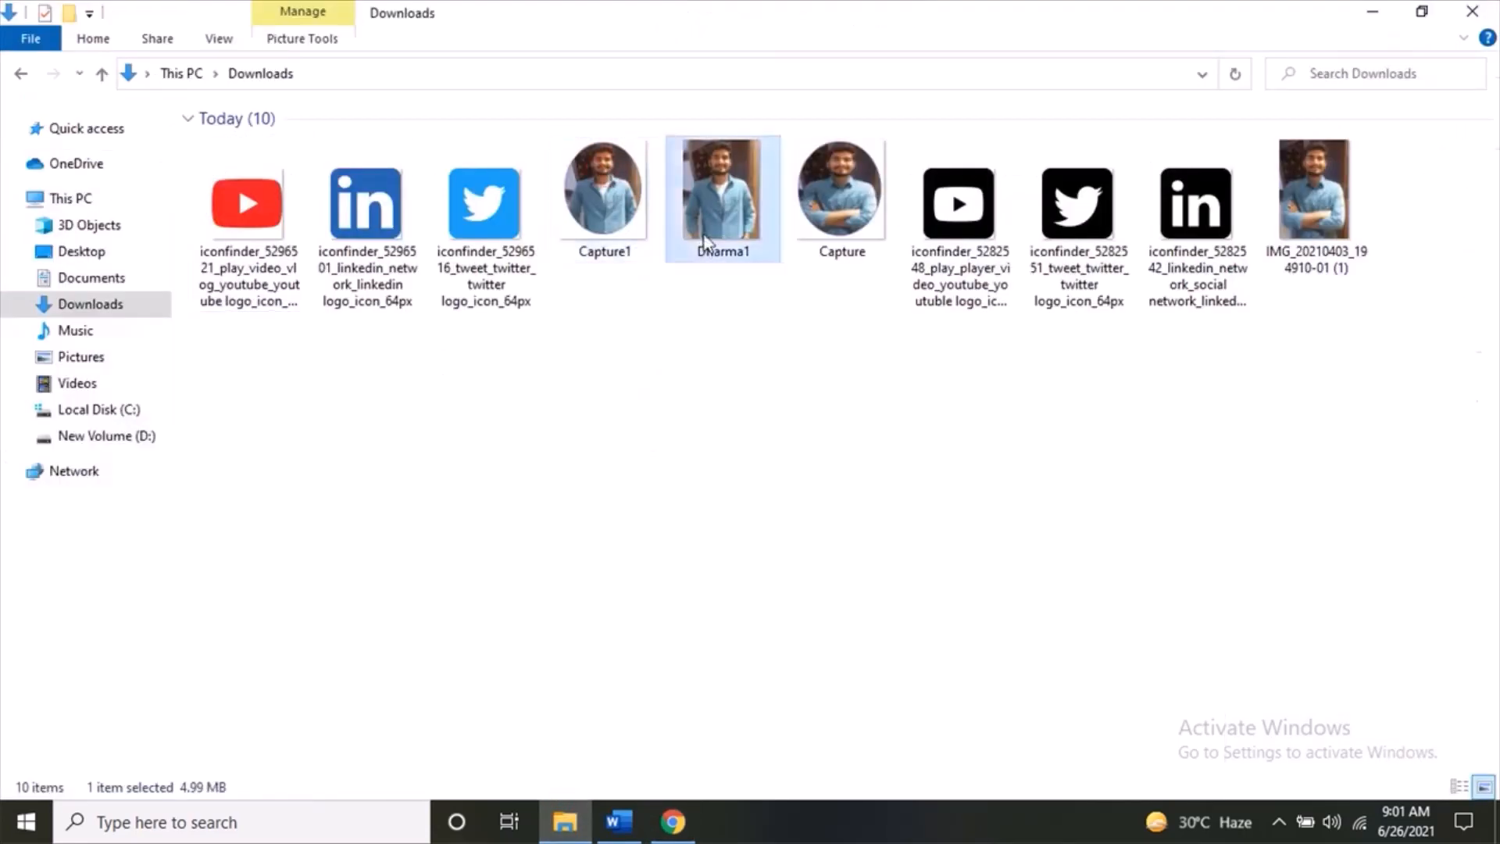
click(840, 199)
click(1300, 217)
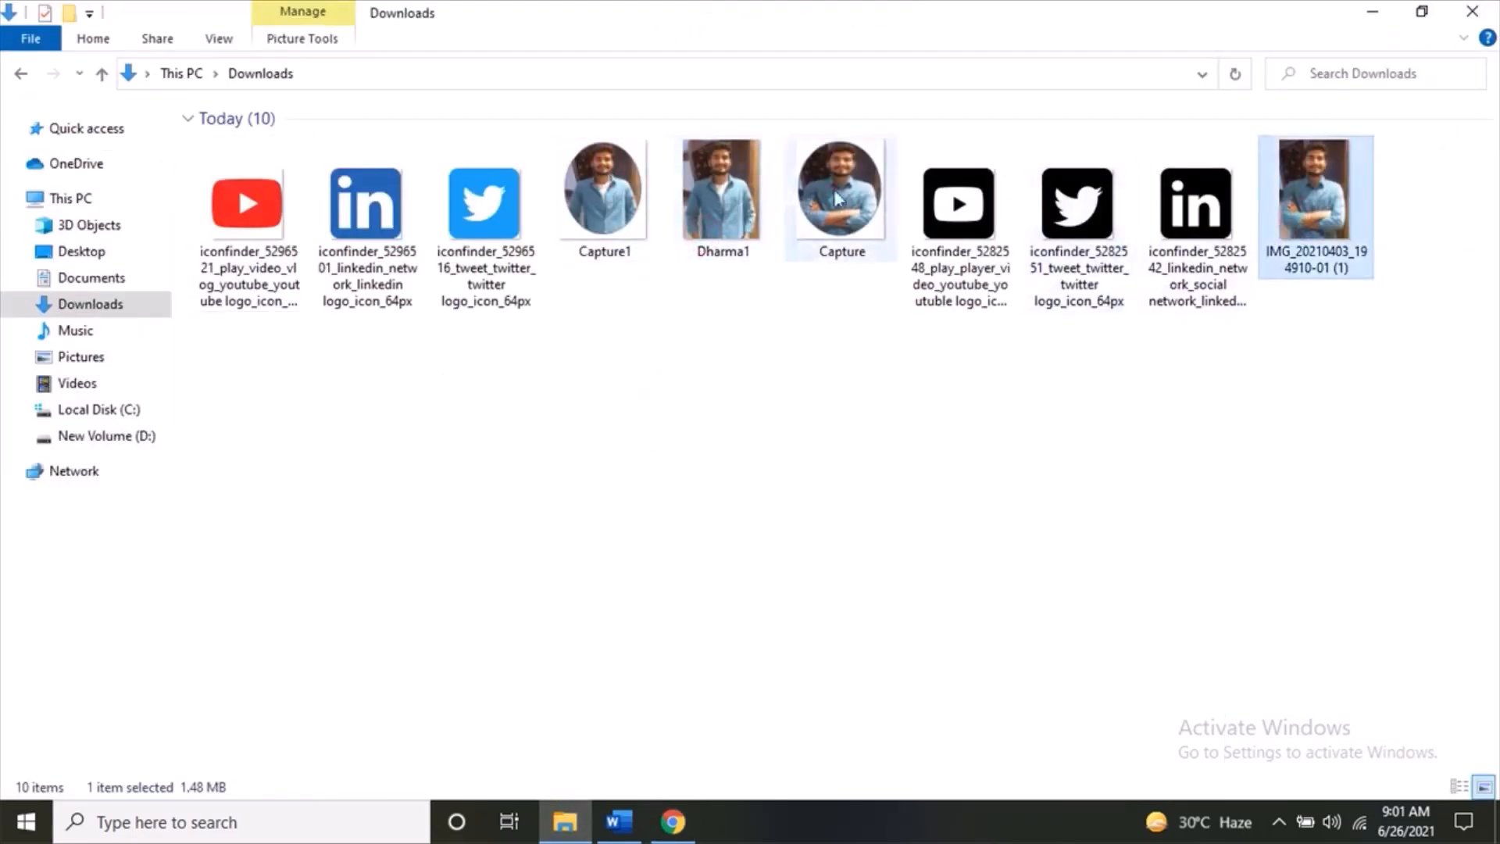
click(842, 234)
click(723, 213)
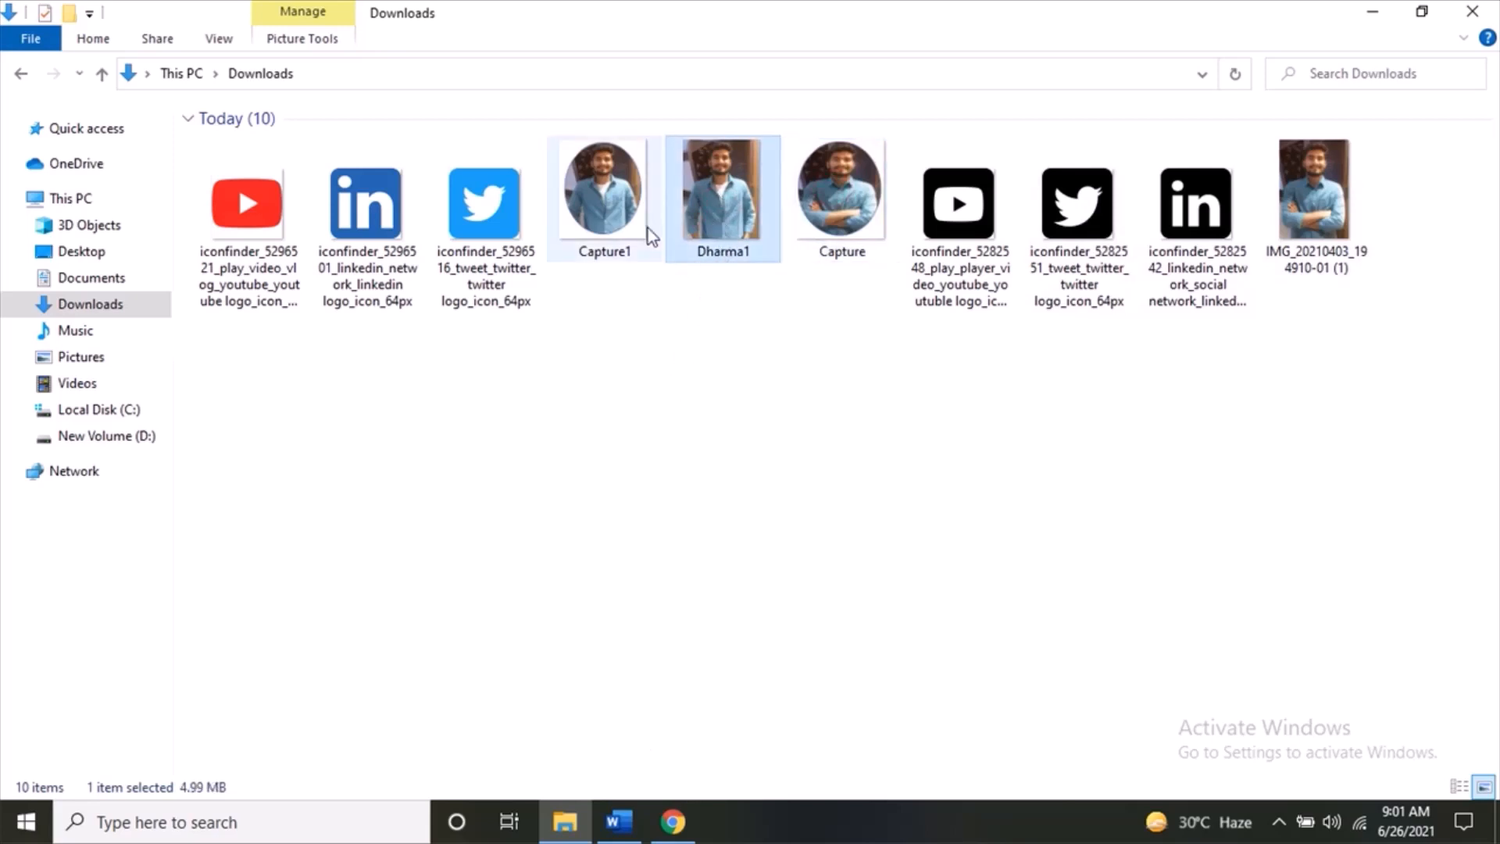
click(612, 204)
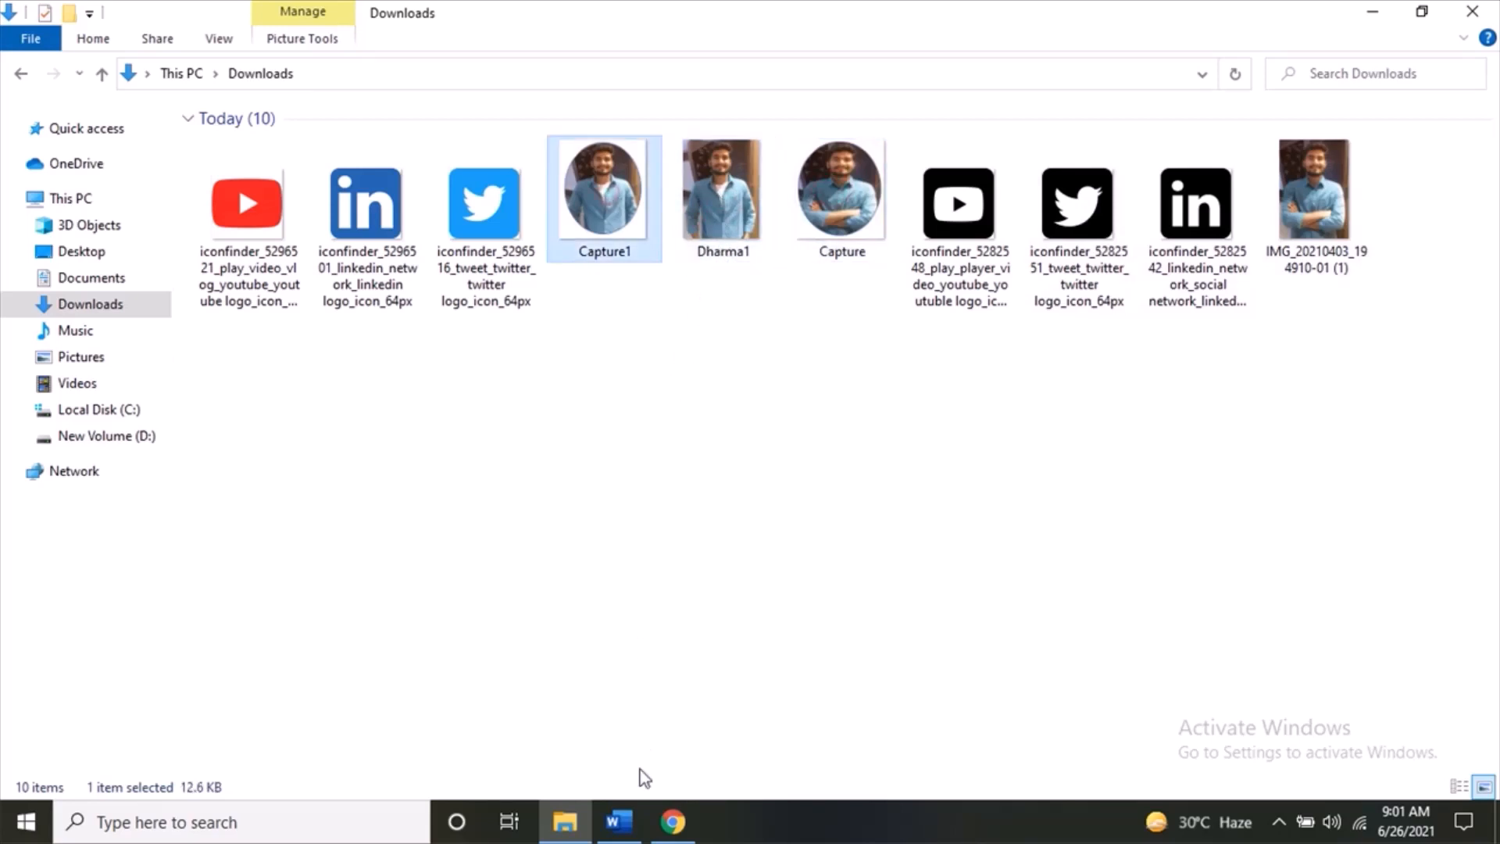
- Switch to the blank Word document, enter the heading "How to make a round image" and delete it
click(621, 823)
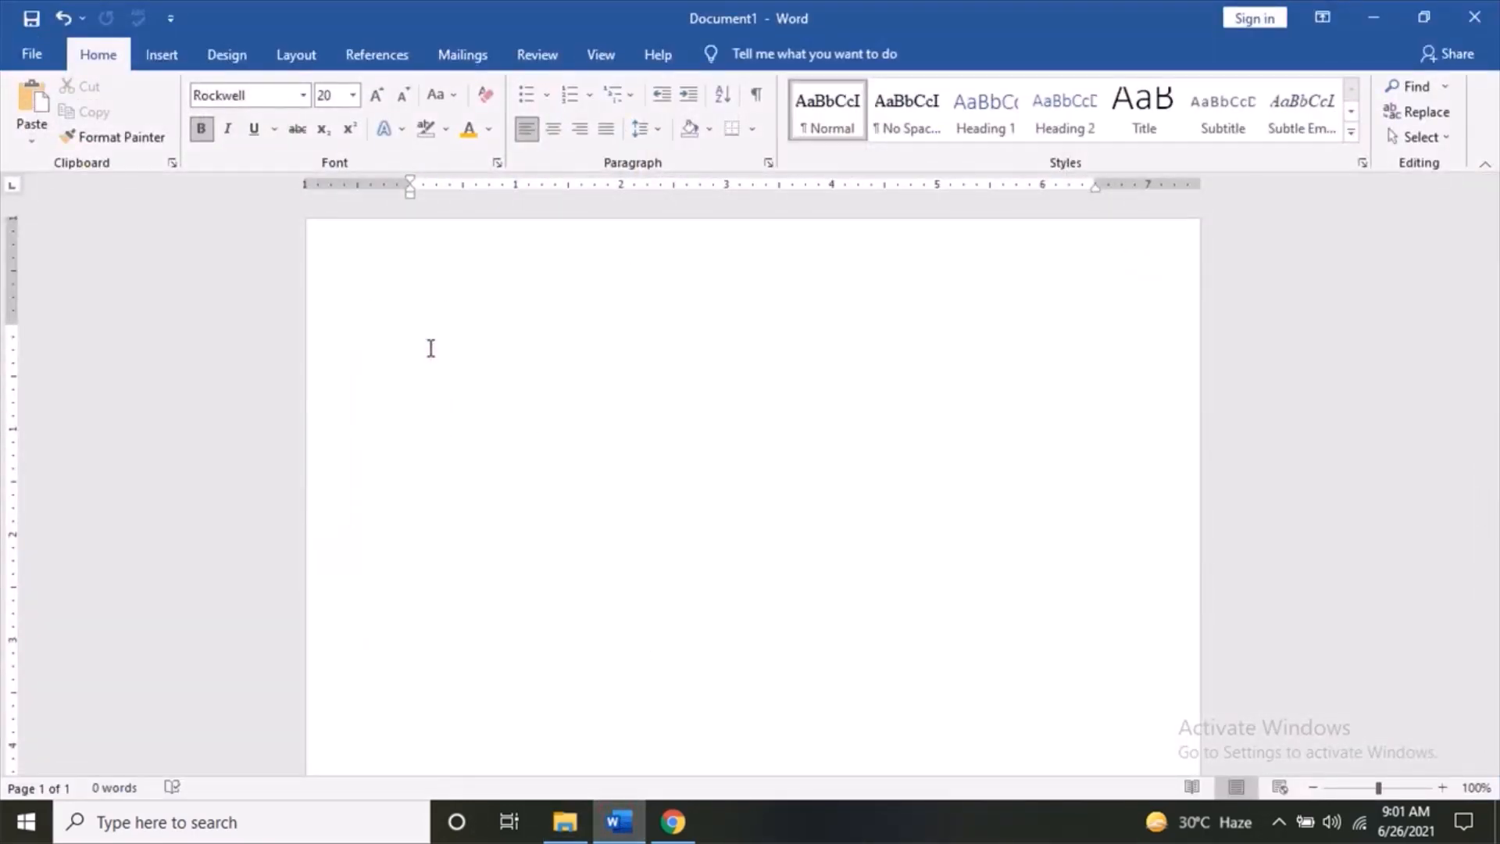
text(How to make a round )
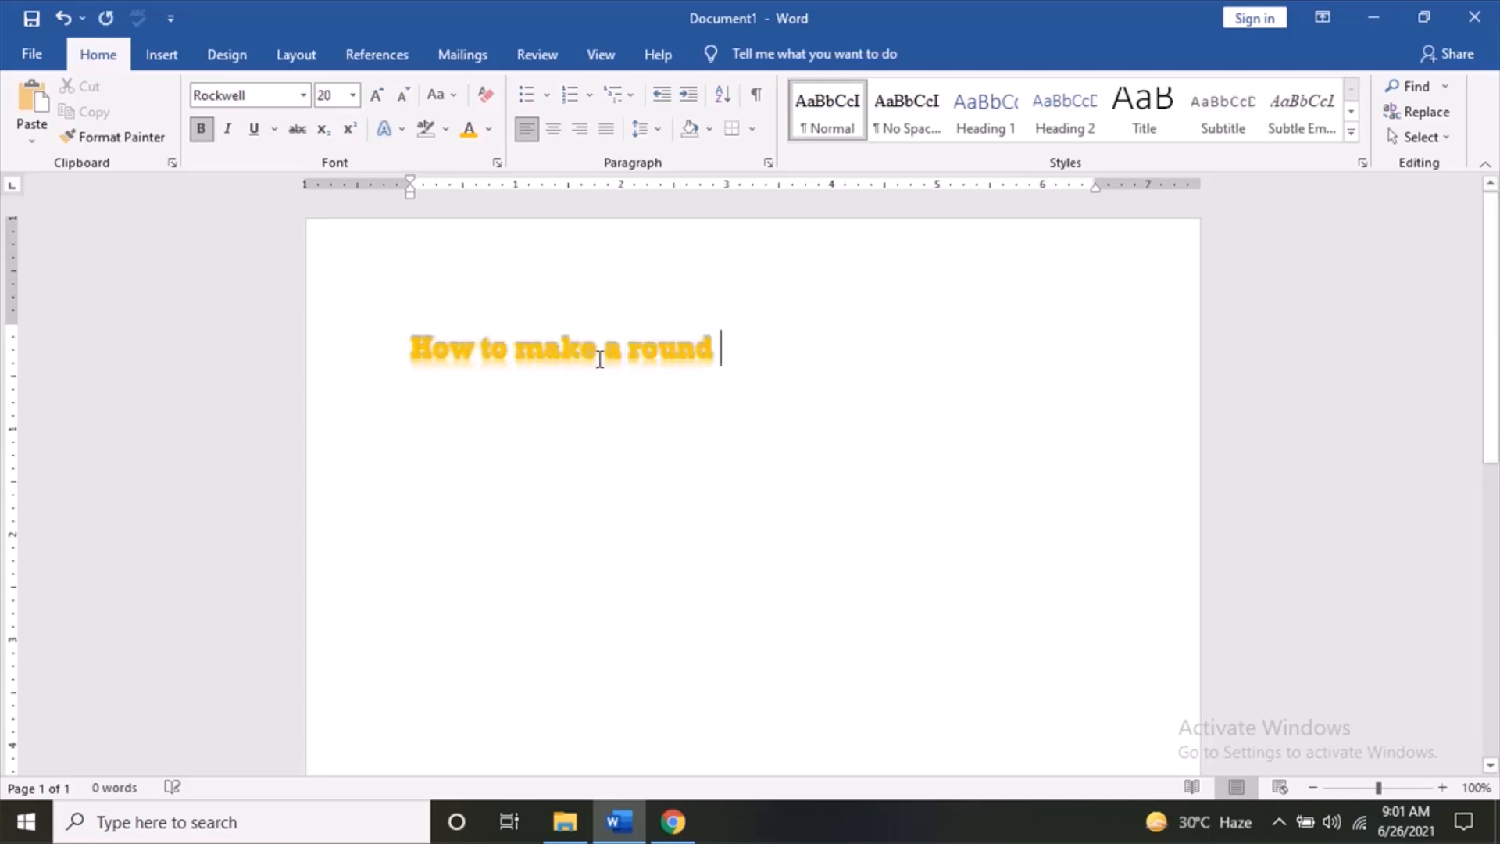
text(image)
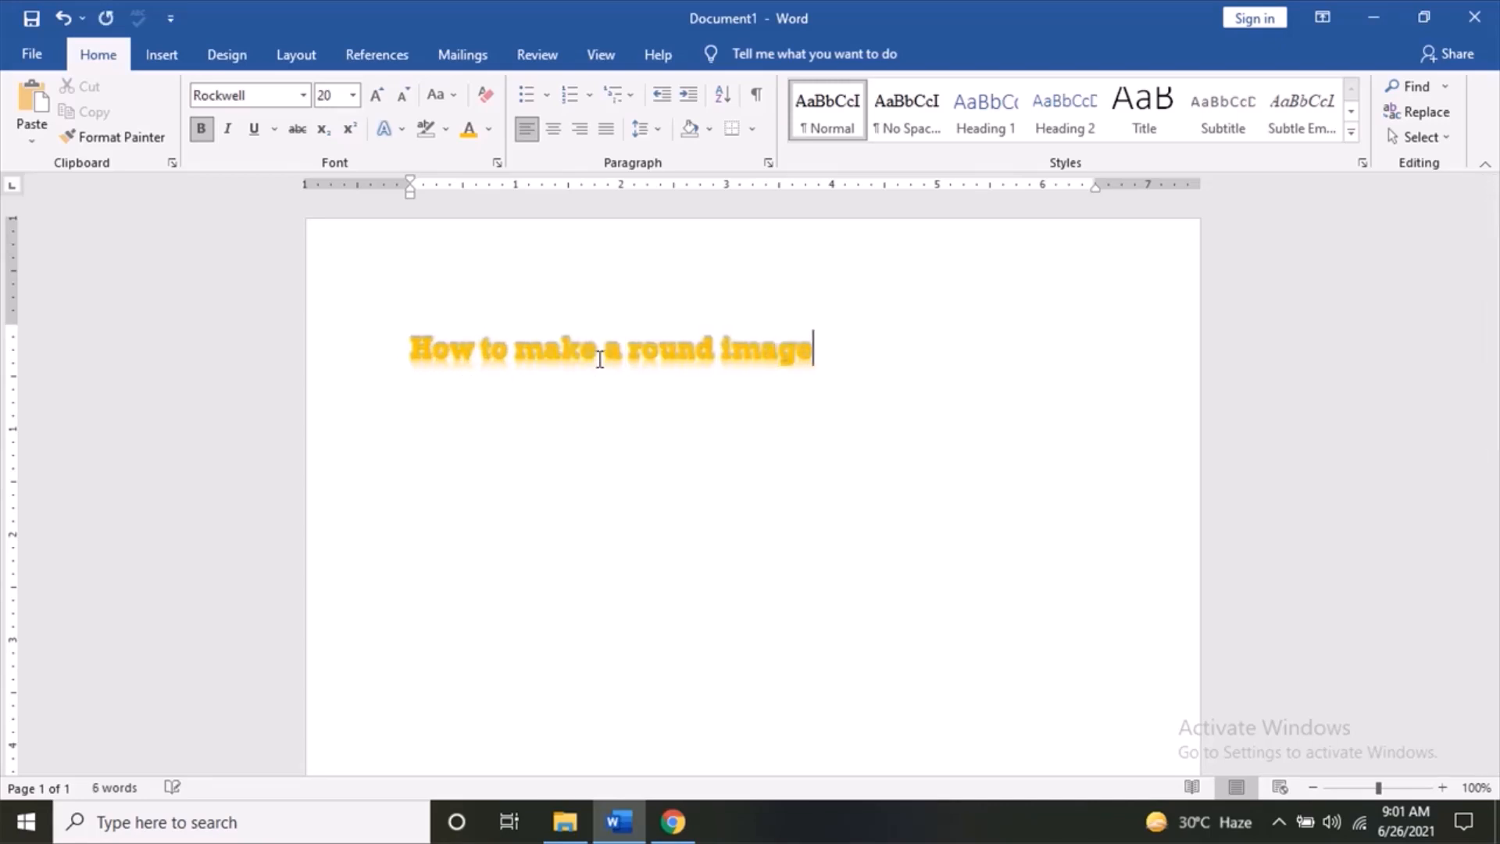
drag(822, 353, 407, 345)
key(Delete)
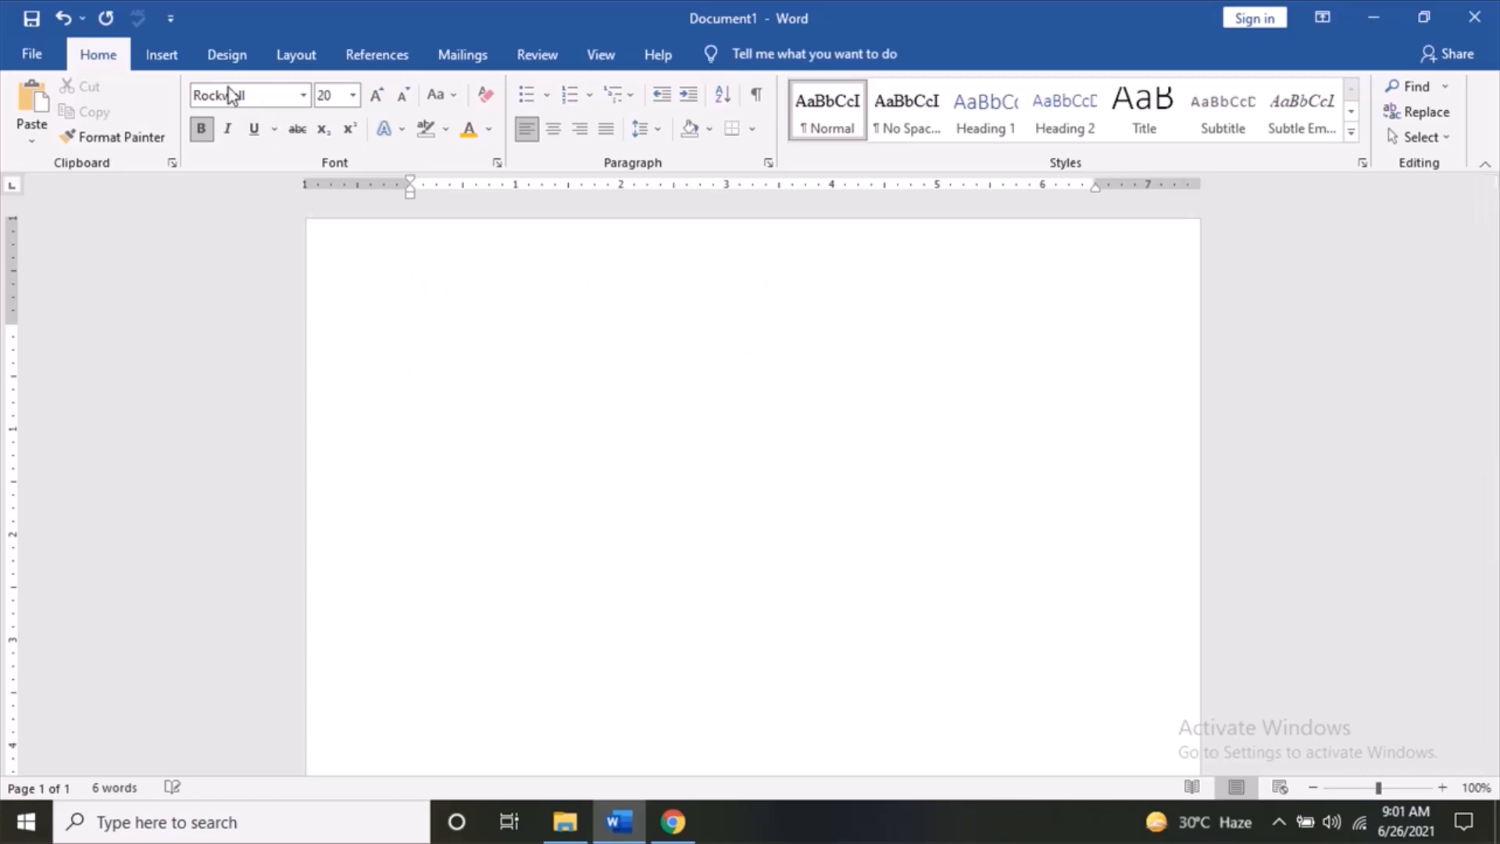
- Draw an oval about 1.55 inches tall and 1.27 inches wide near the top of the blank Word page
click(184, 63)
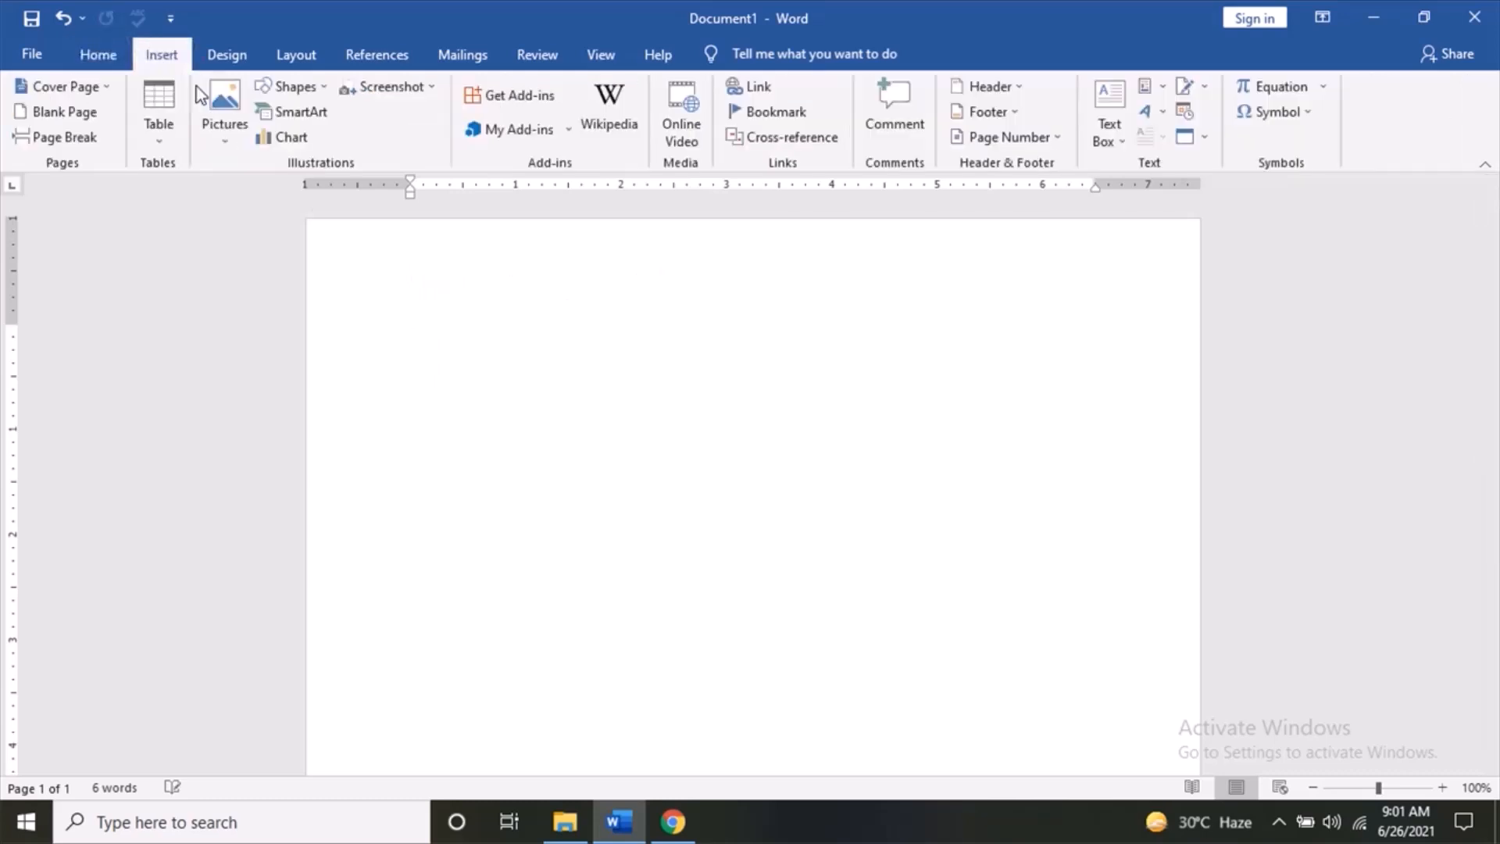
click(291, 88)
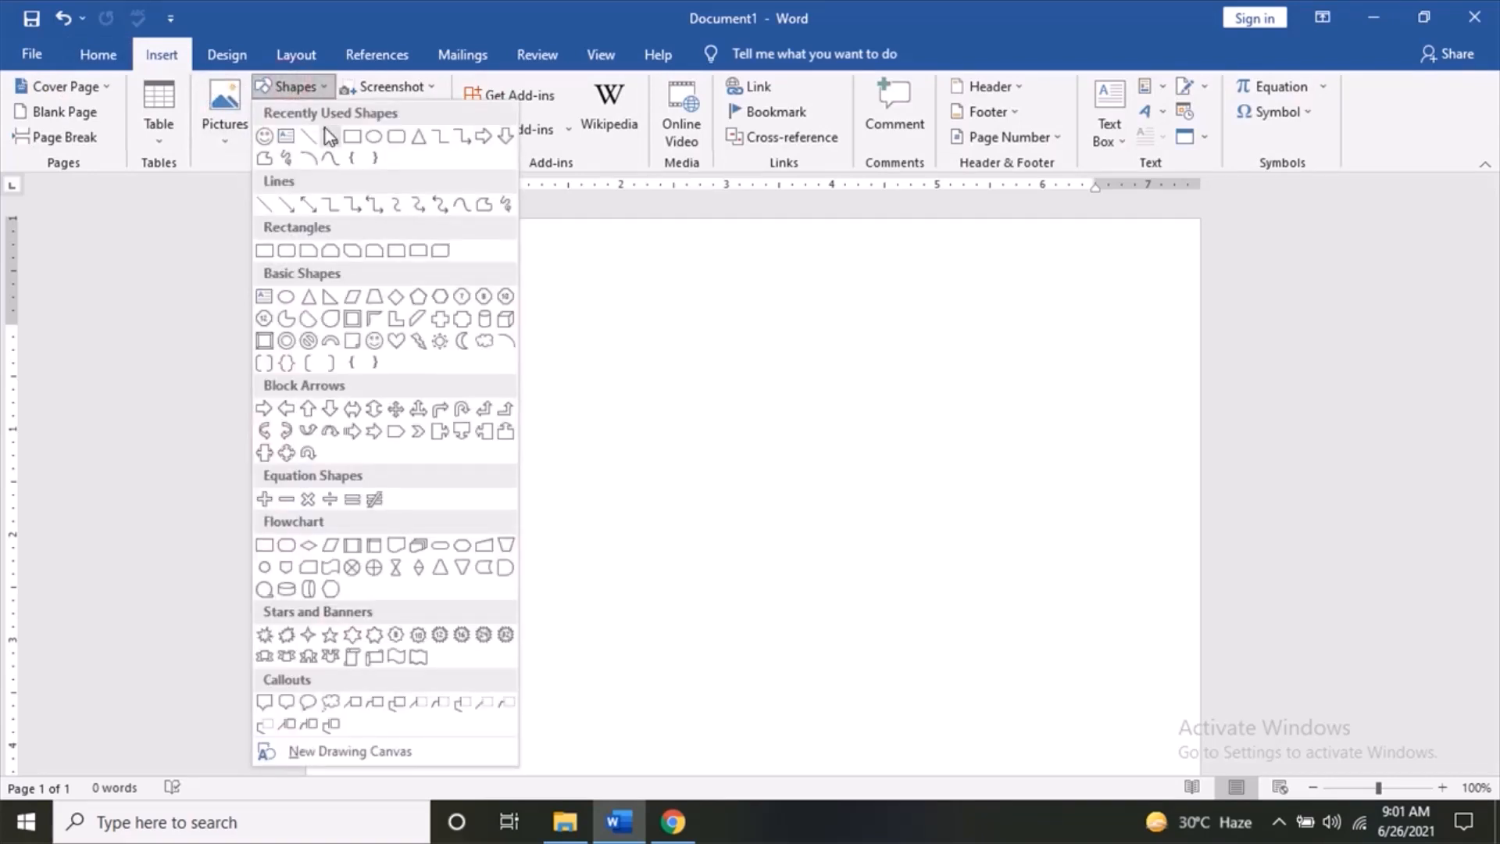
click(367, 135)
drag(468, 340, 603, 505)
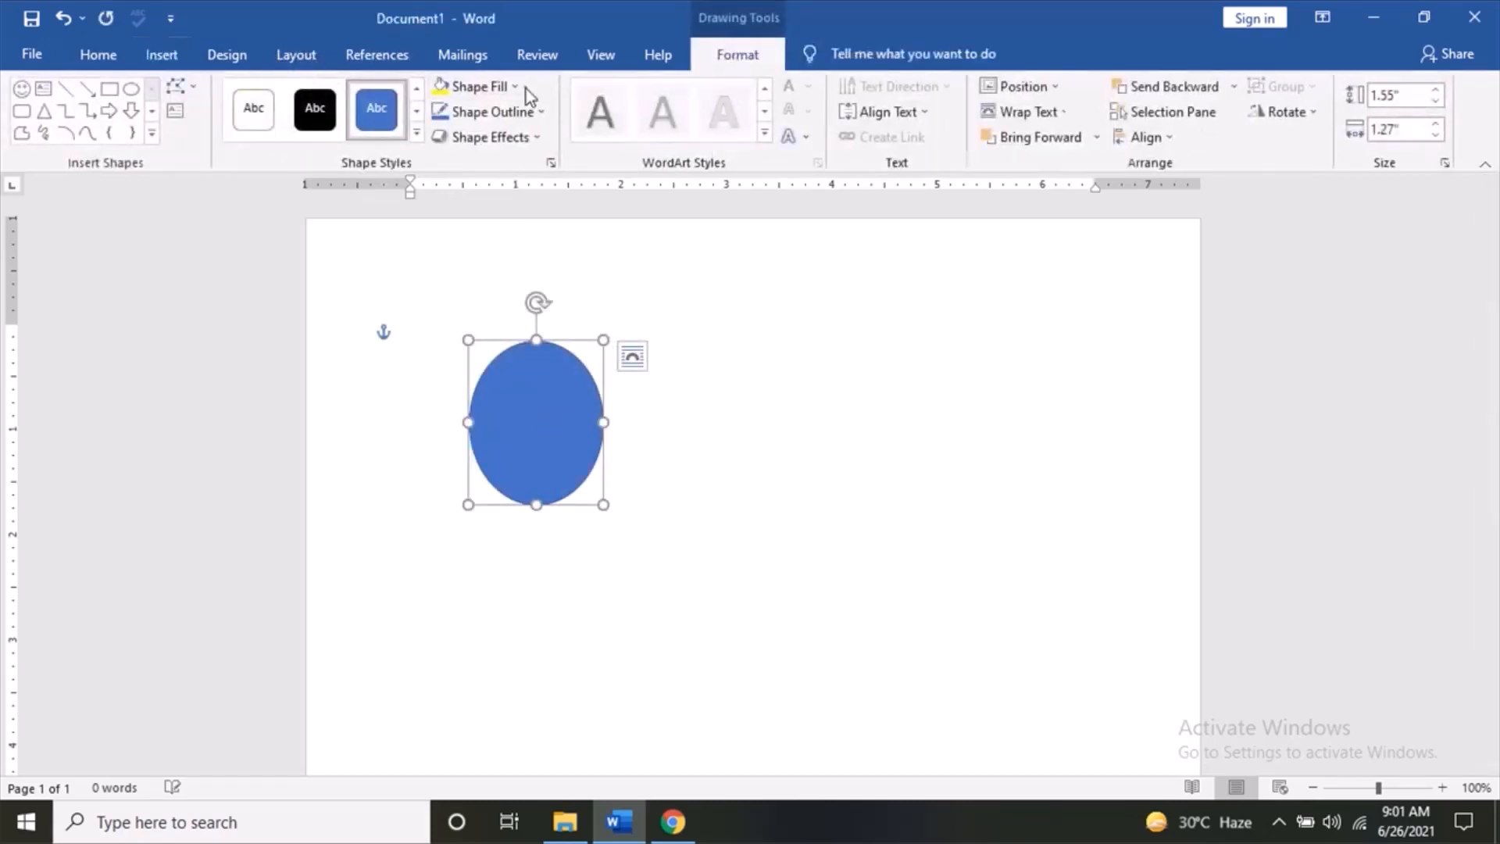
- Fill the oval with the rectangular portrait photo listed between Capture1 and Capture in Downloads, and widen it to about 1.37 inches
click(509, 87)
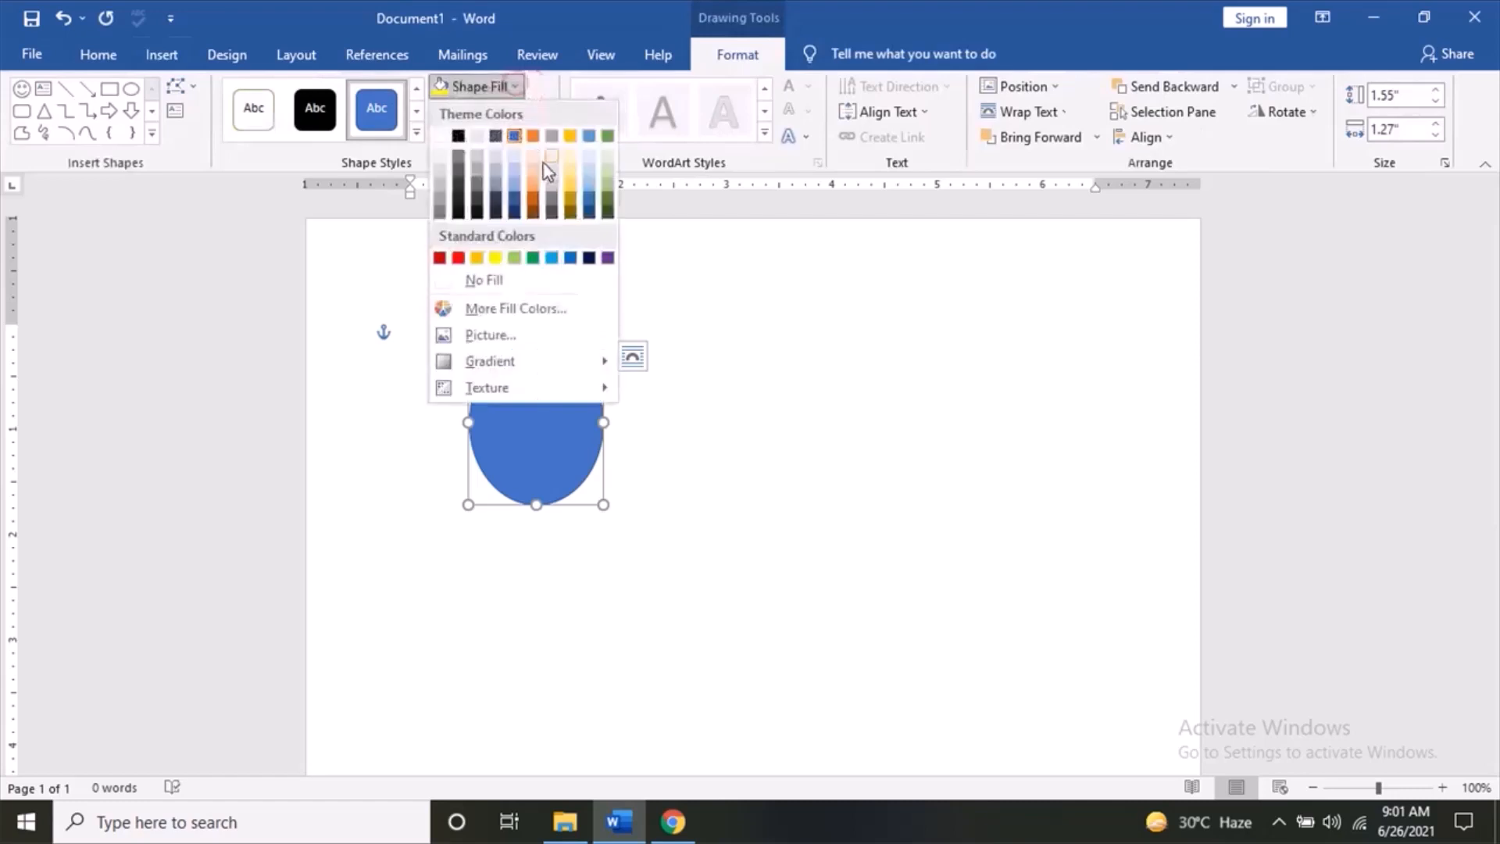
click(490, 334)
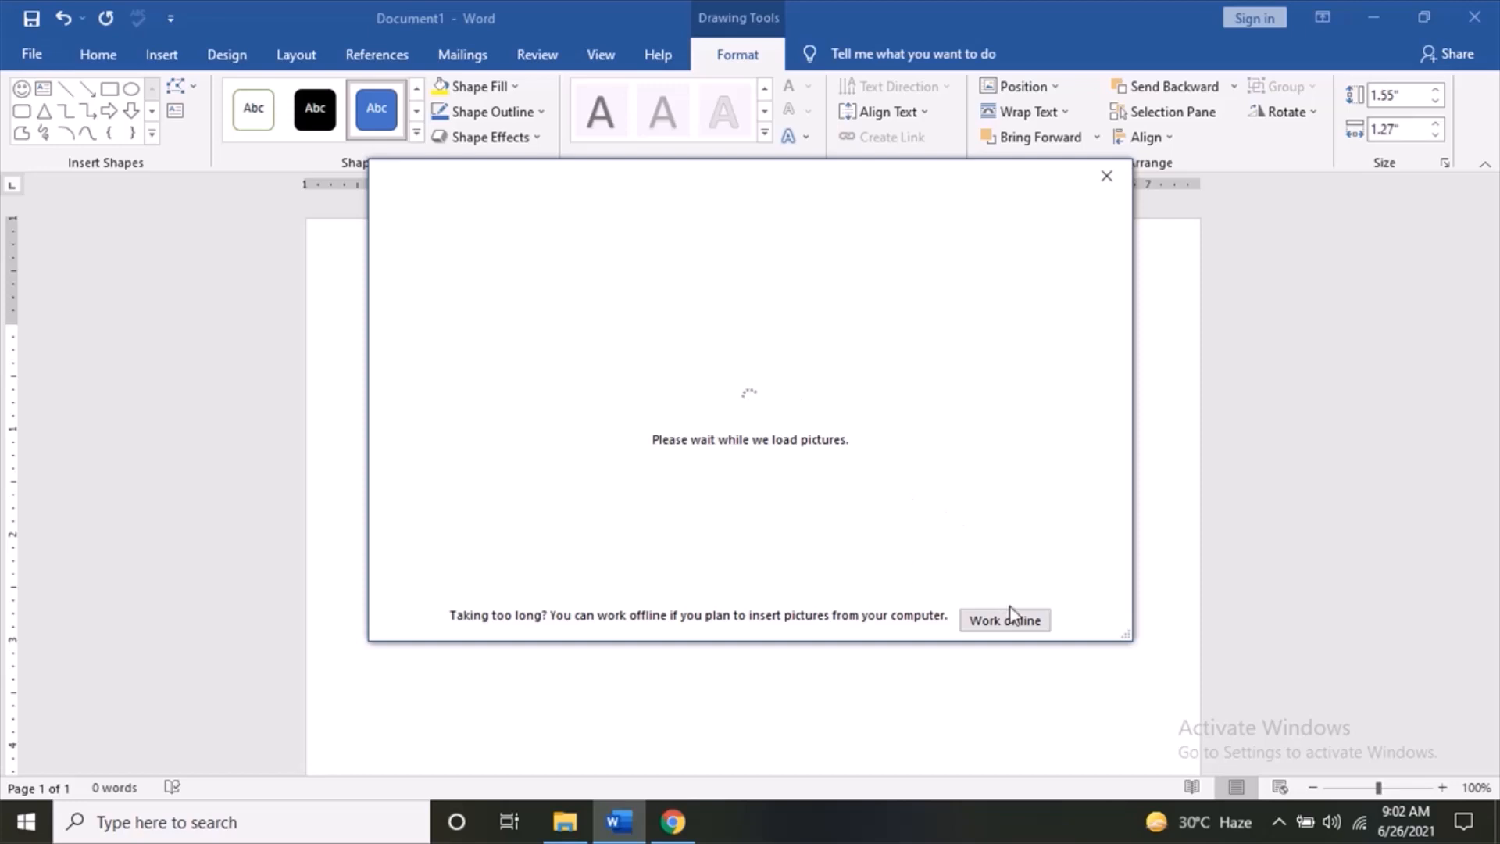
click(998, 623)
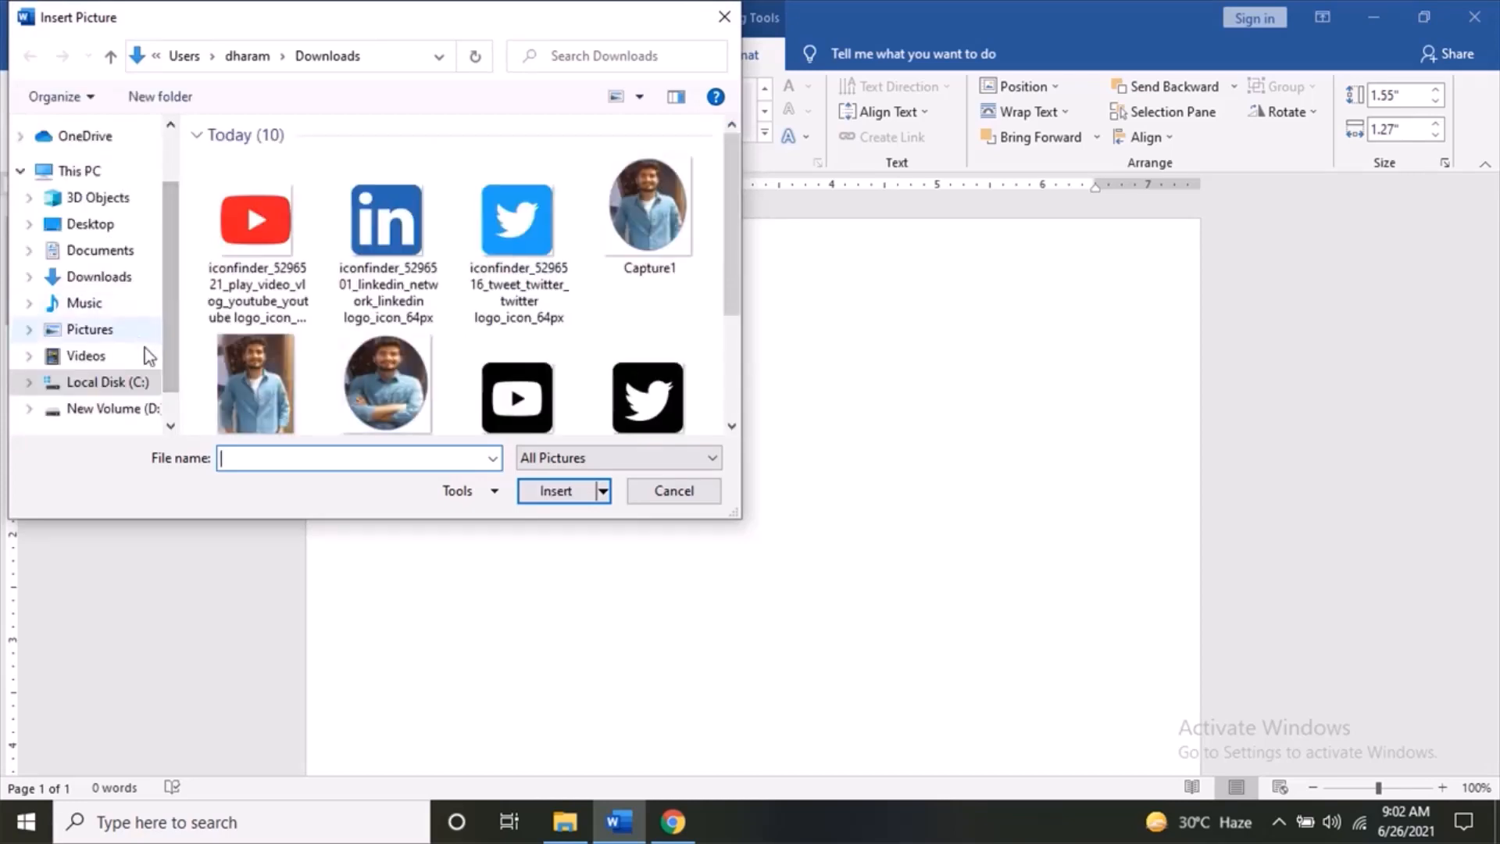
drag(733, 207, 736, 278)
click(272, 355)
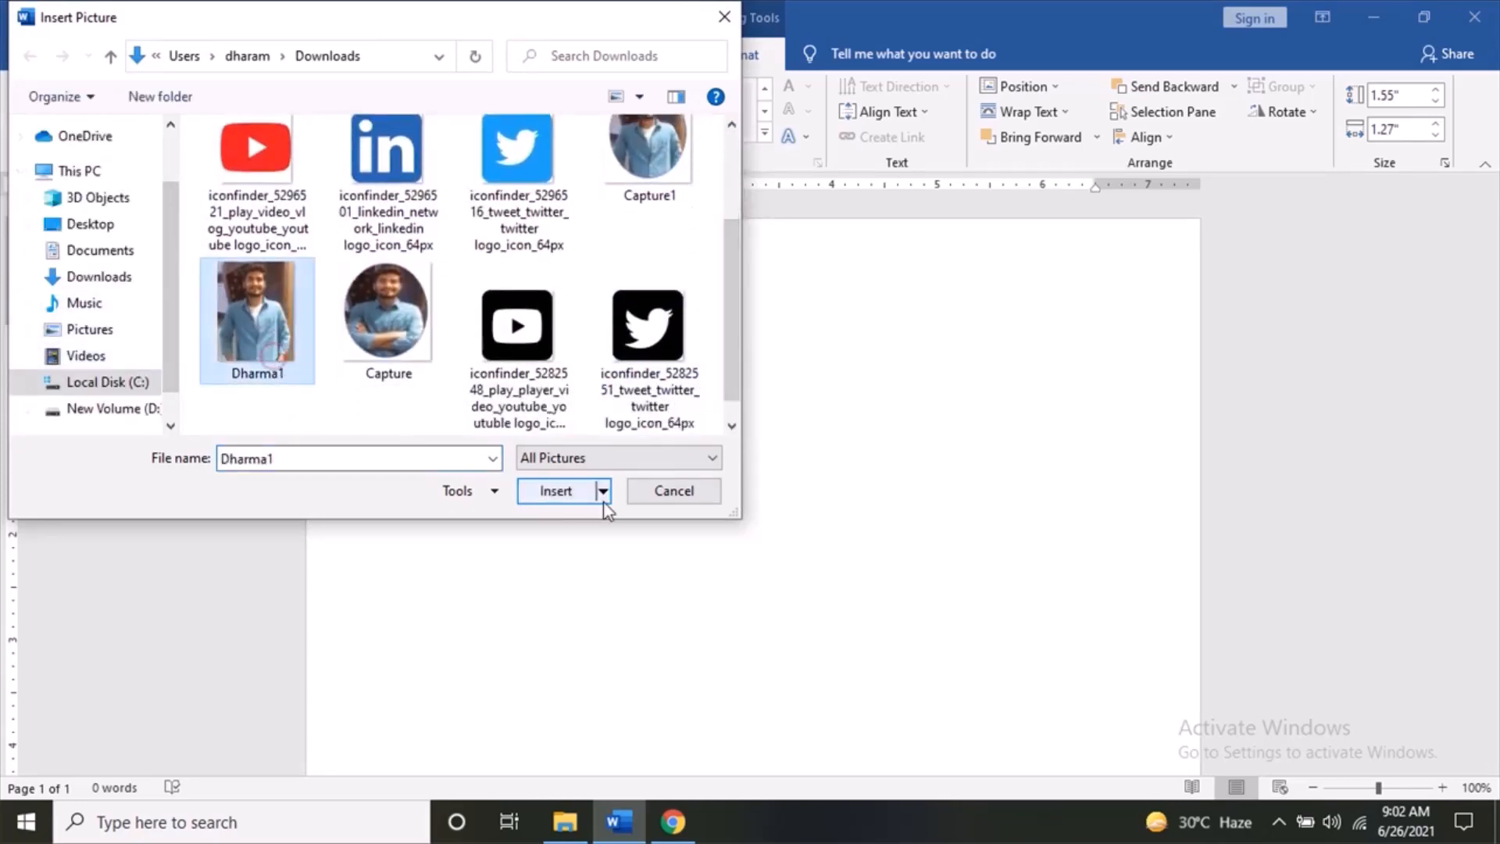
click(566, 498)
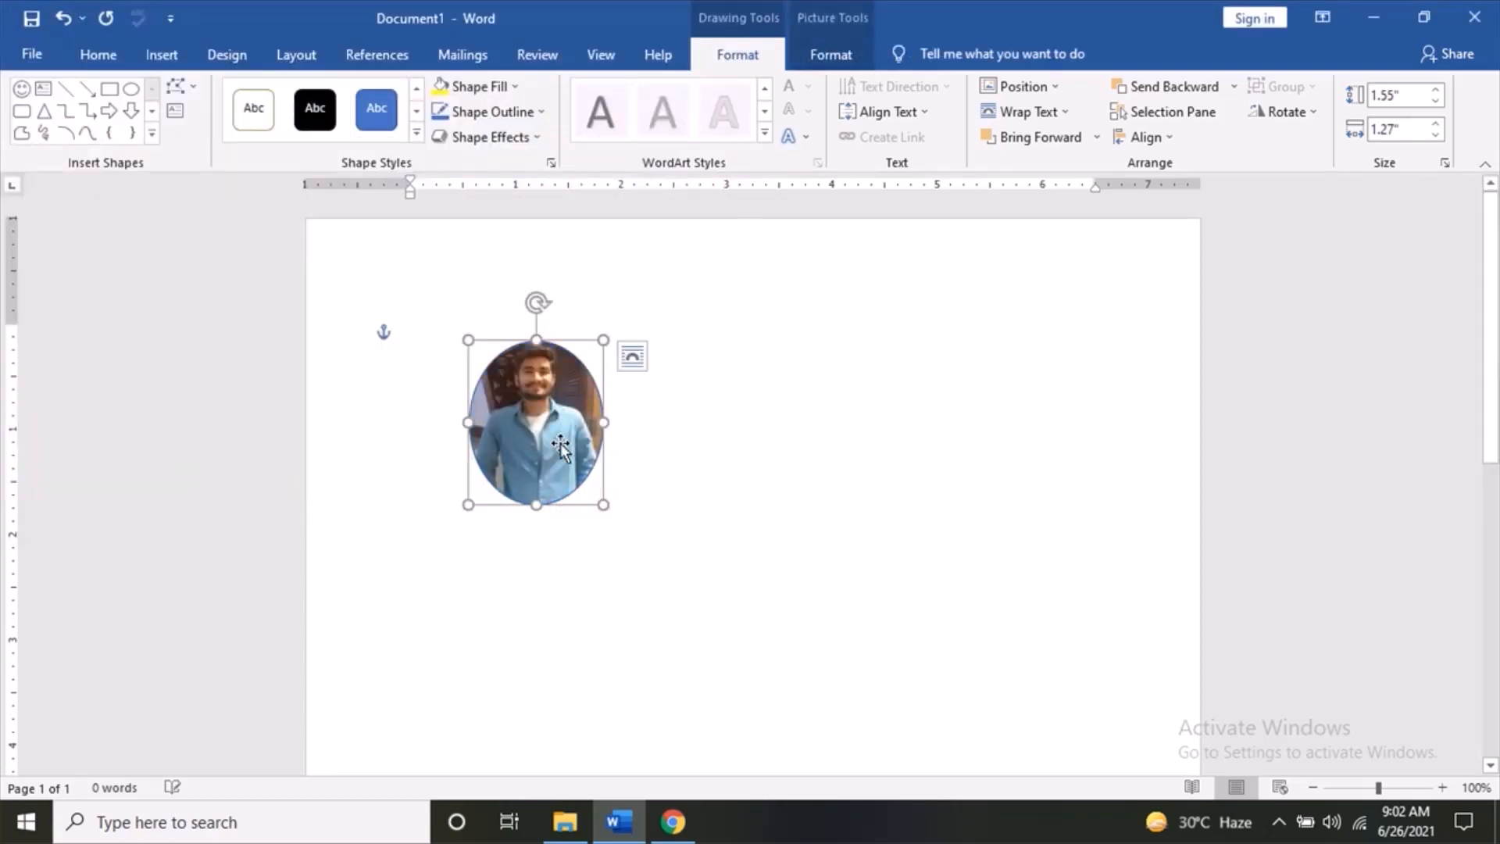
drag(615, 422, 614, 422)
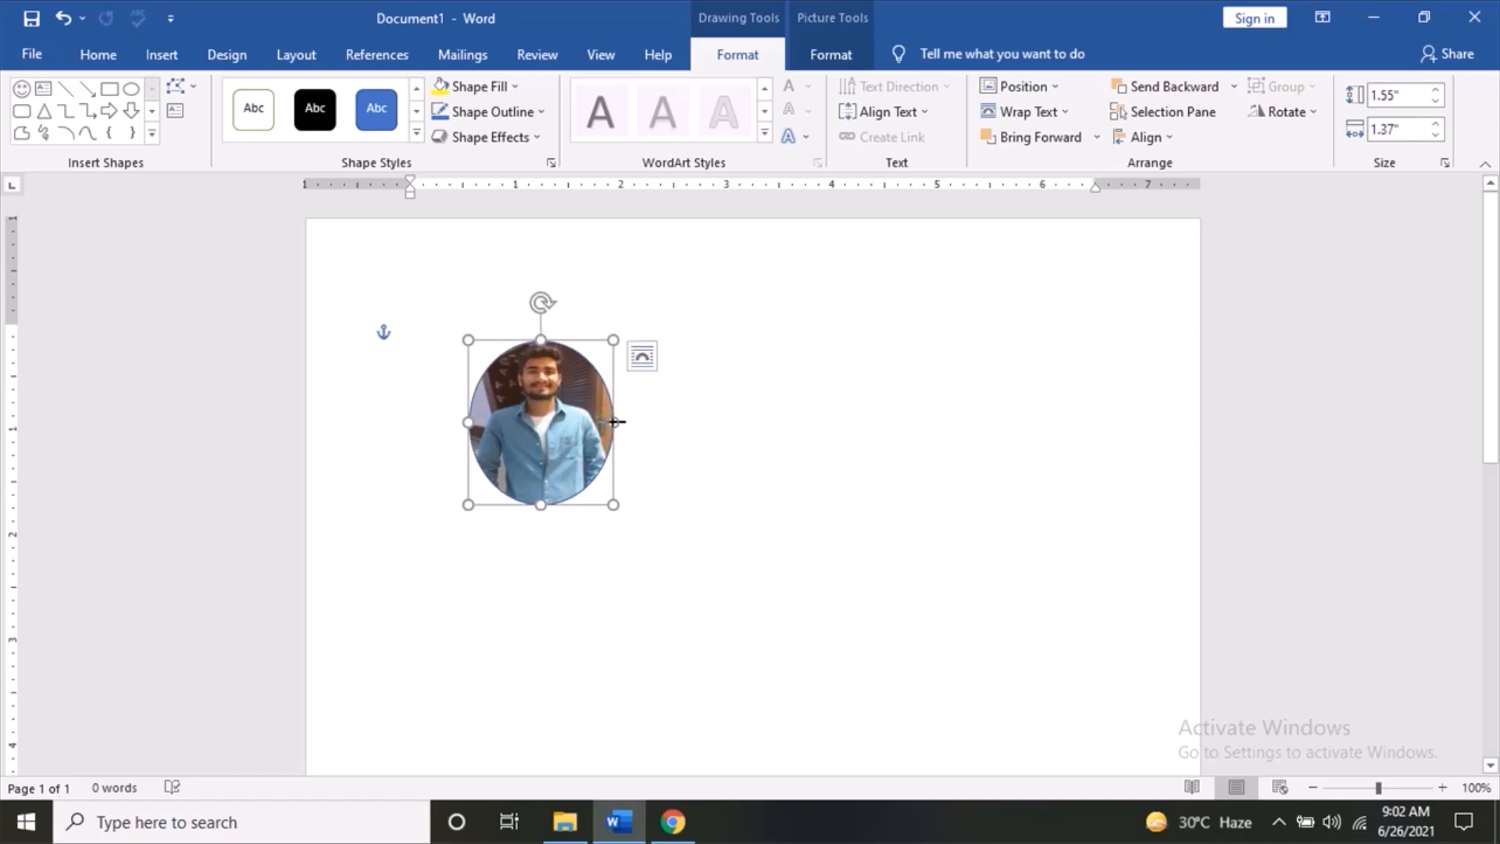
- Search Windows for "snip" and launch the Snipping Tool
click(227, 820)
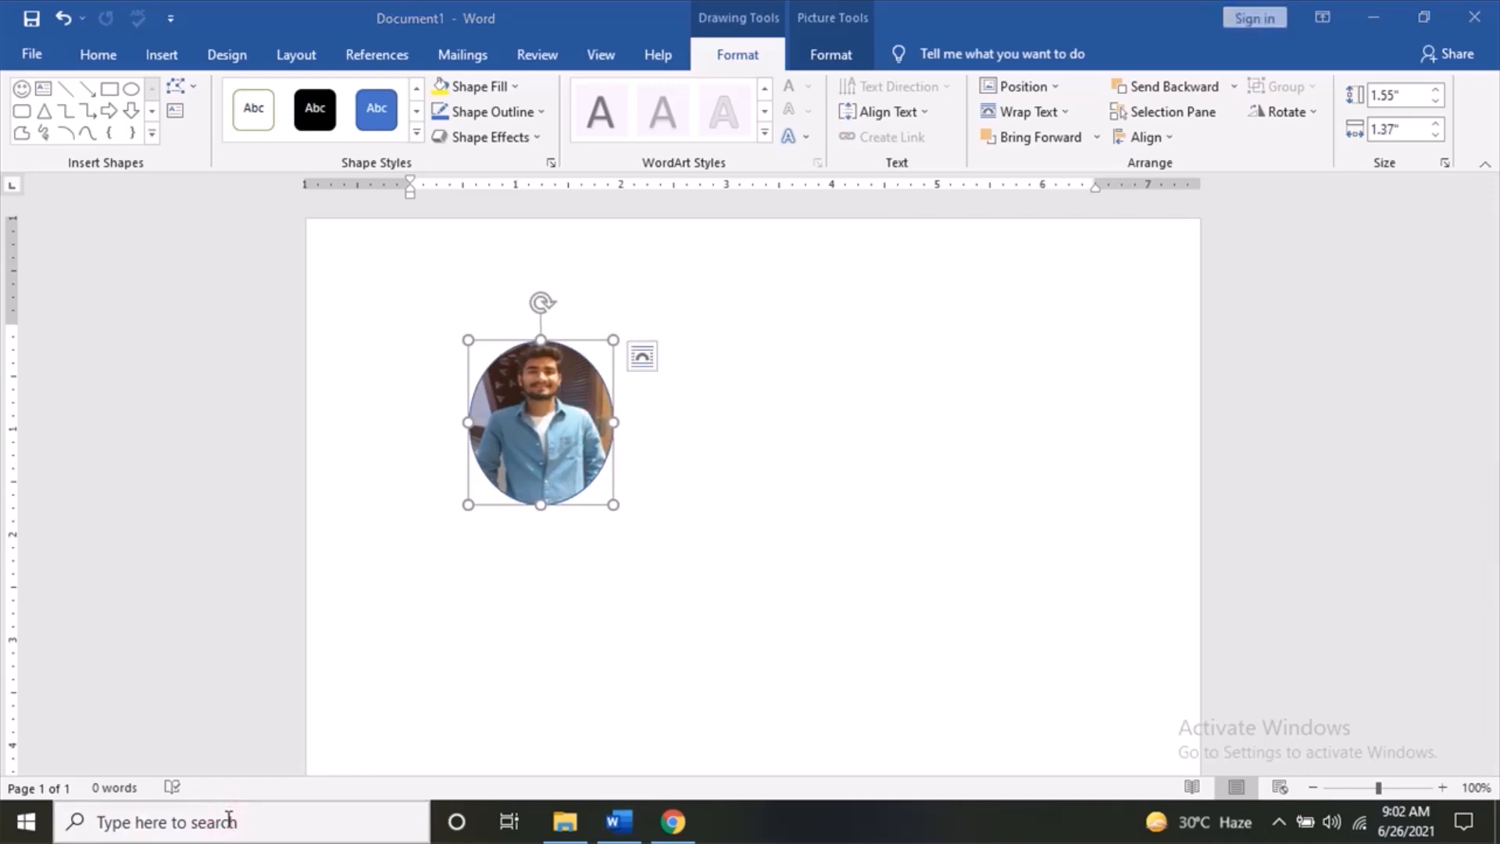
text(snip)
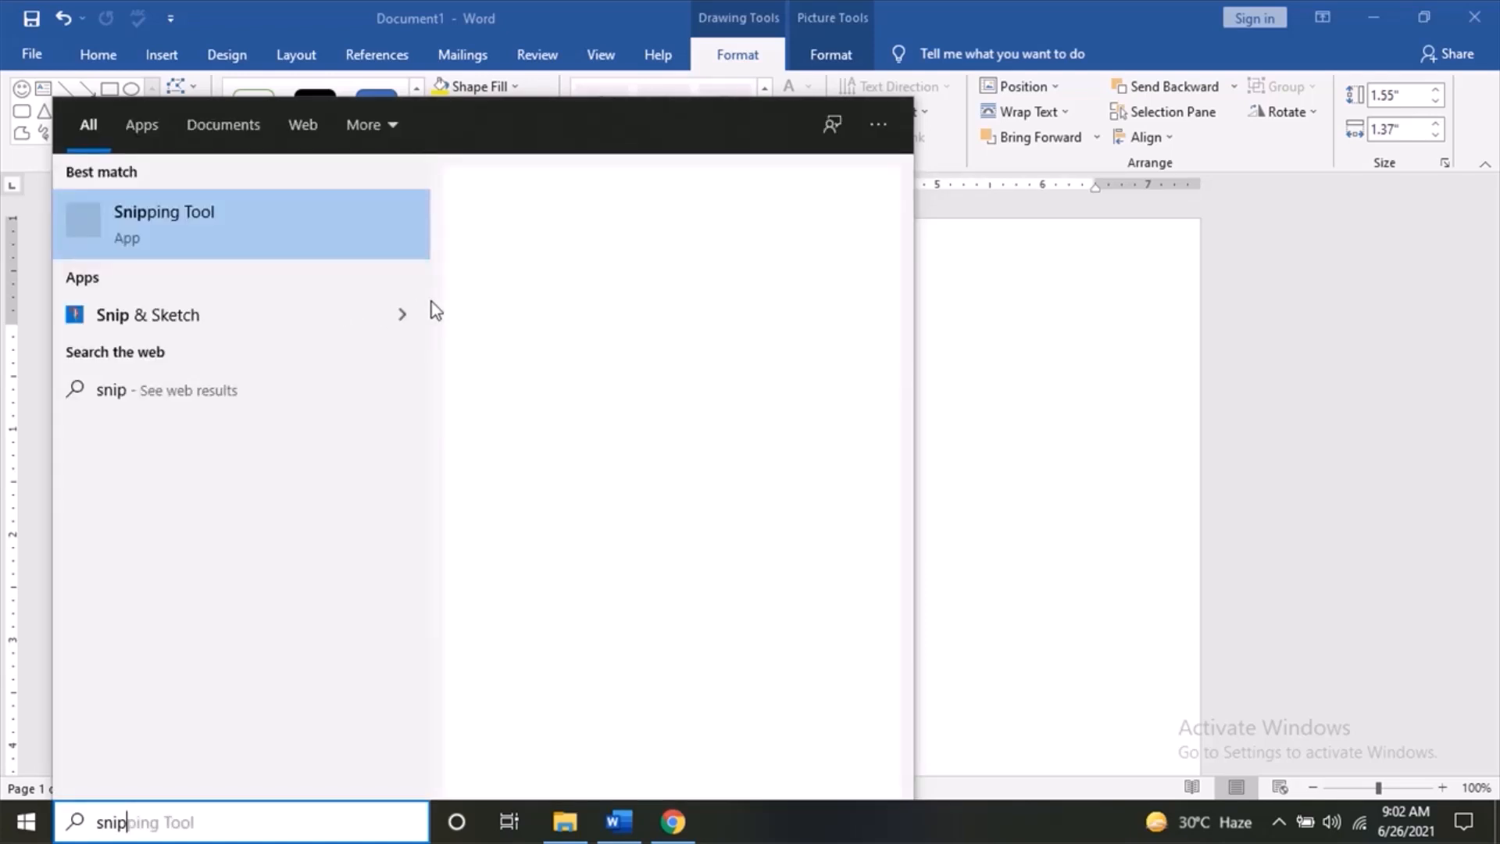
click(715, 348)
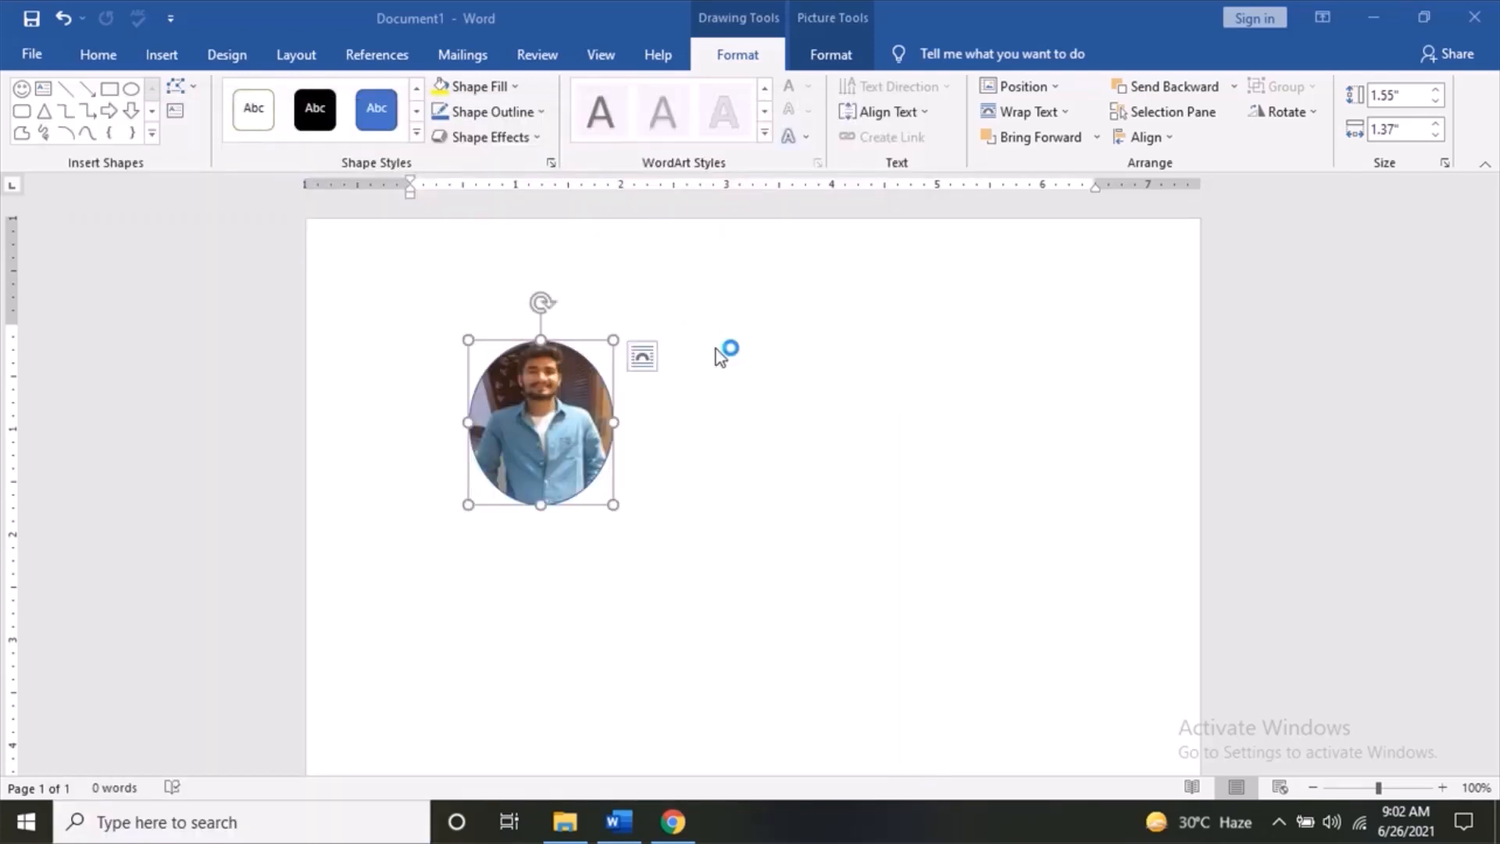
- Move the photo-filled oval to the middle of the page and deselect it
click(564, 548)
drag(546, 401, 717, 472)
click(592, 471)
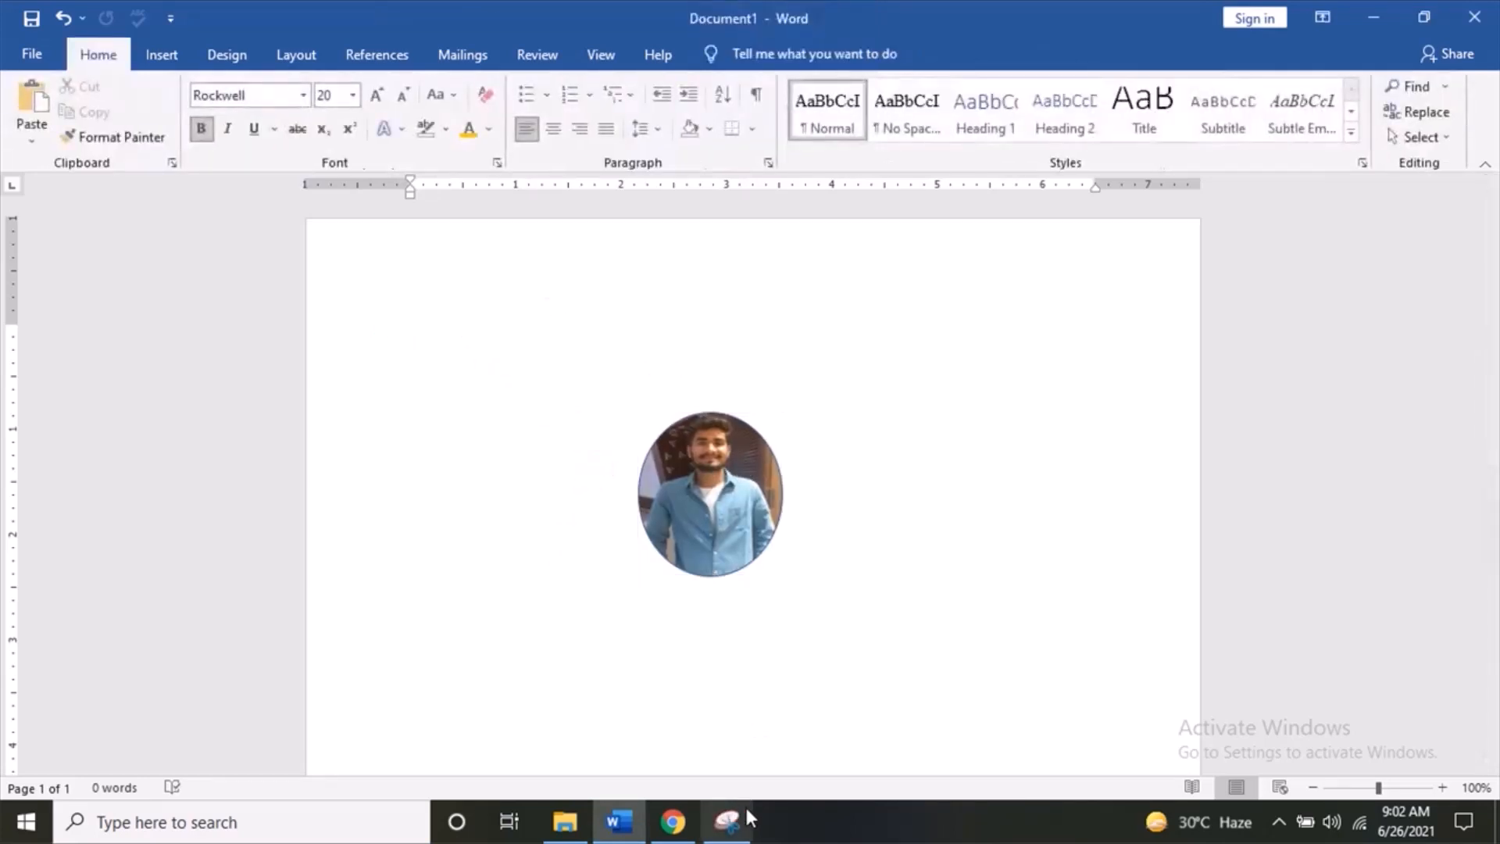
- Switch to the Snipping Tool and capture a new snip closely around the round photo
click(742, 812)
click(1092, 463)
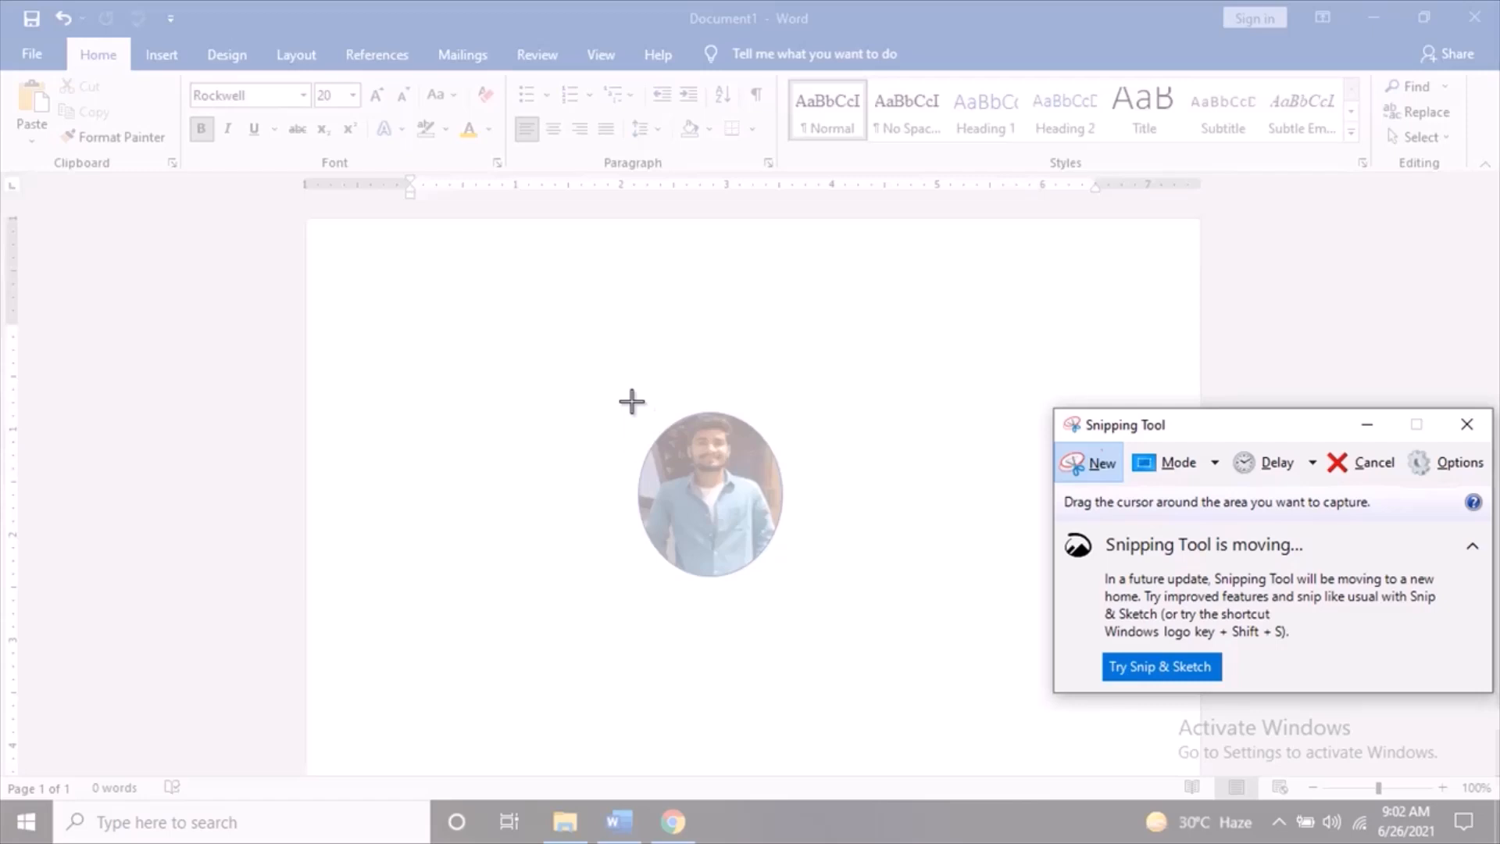
drag(631, 401, 786, 583)
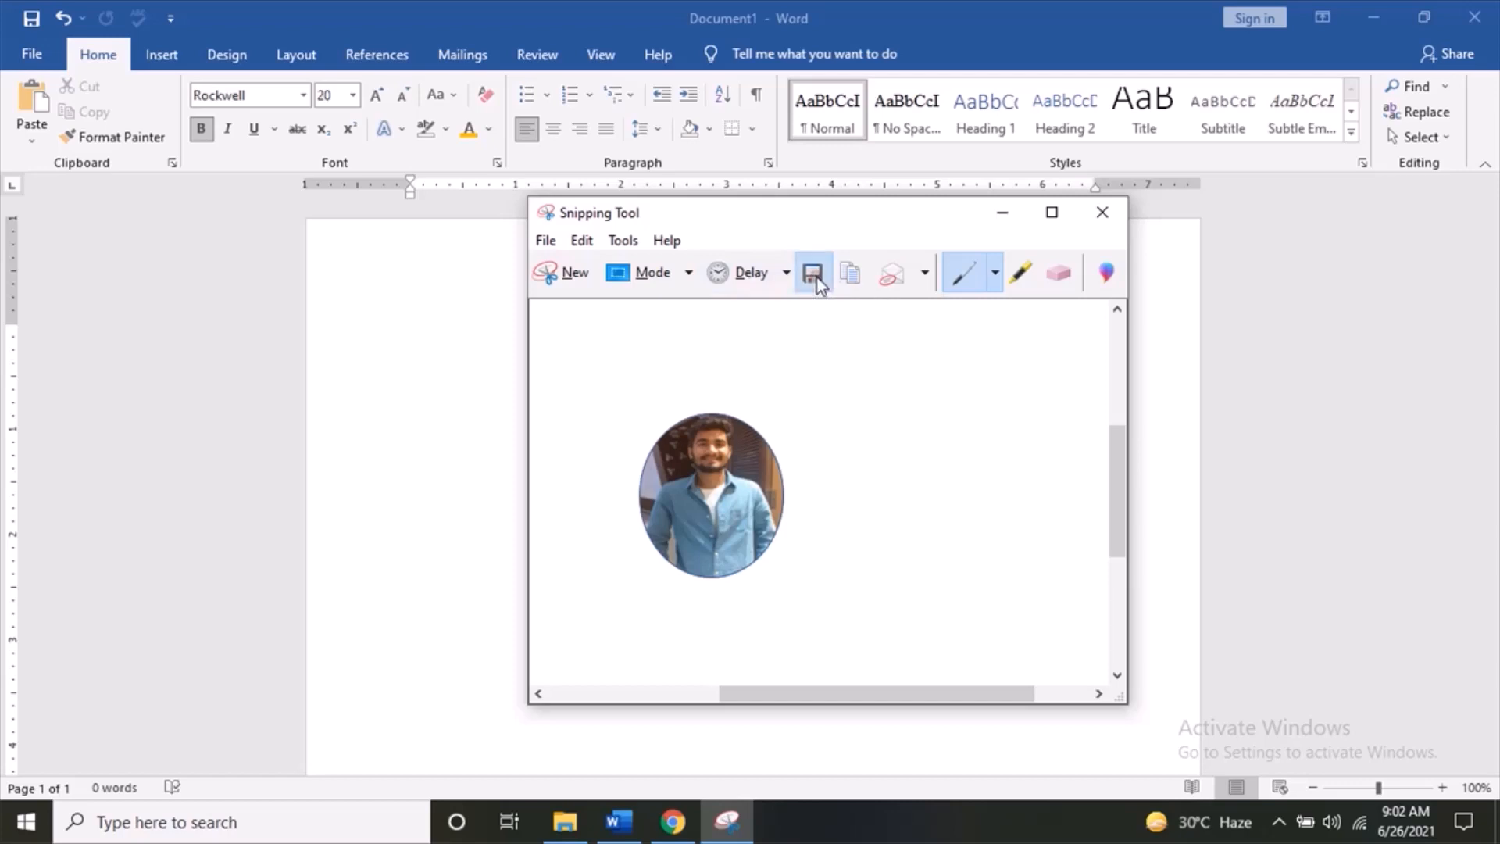
- Save the snip in Downloads as a JPEG file named "New 1" and close the Snipping Tool
click(812, 275)
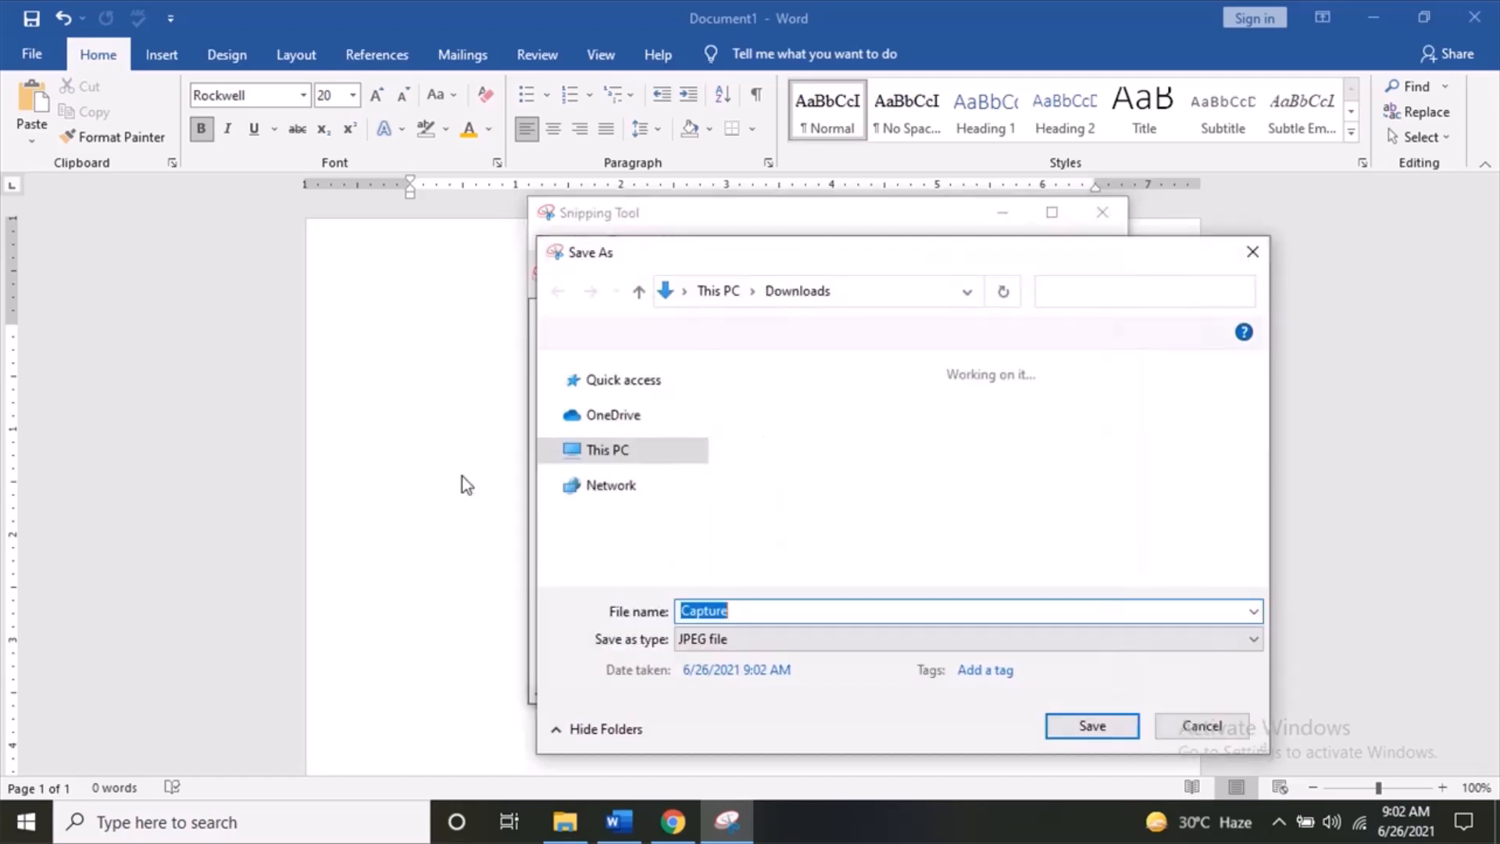
text(New )
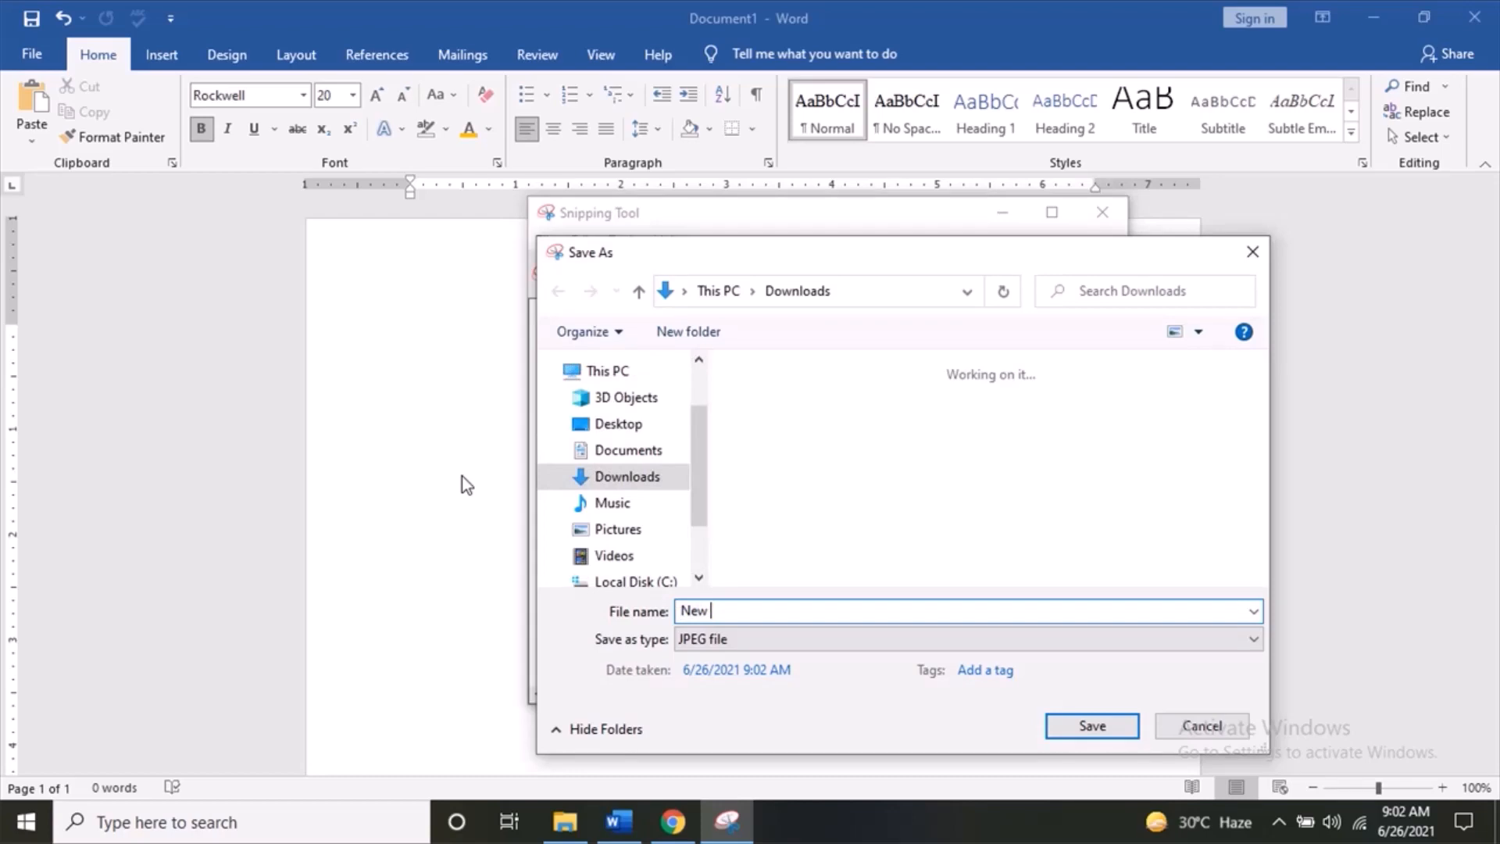
text(1)
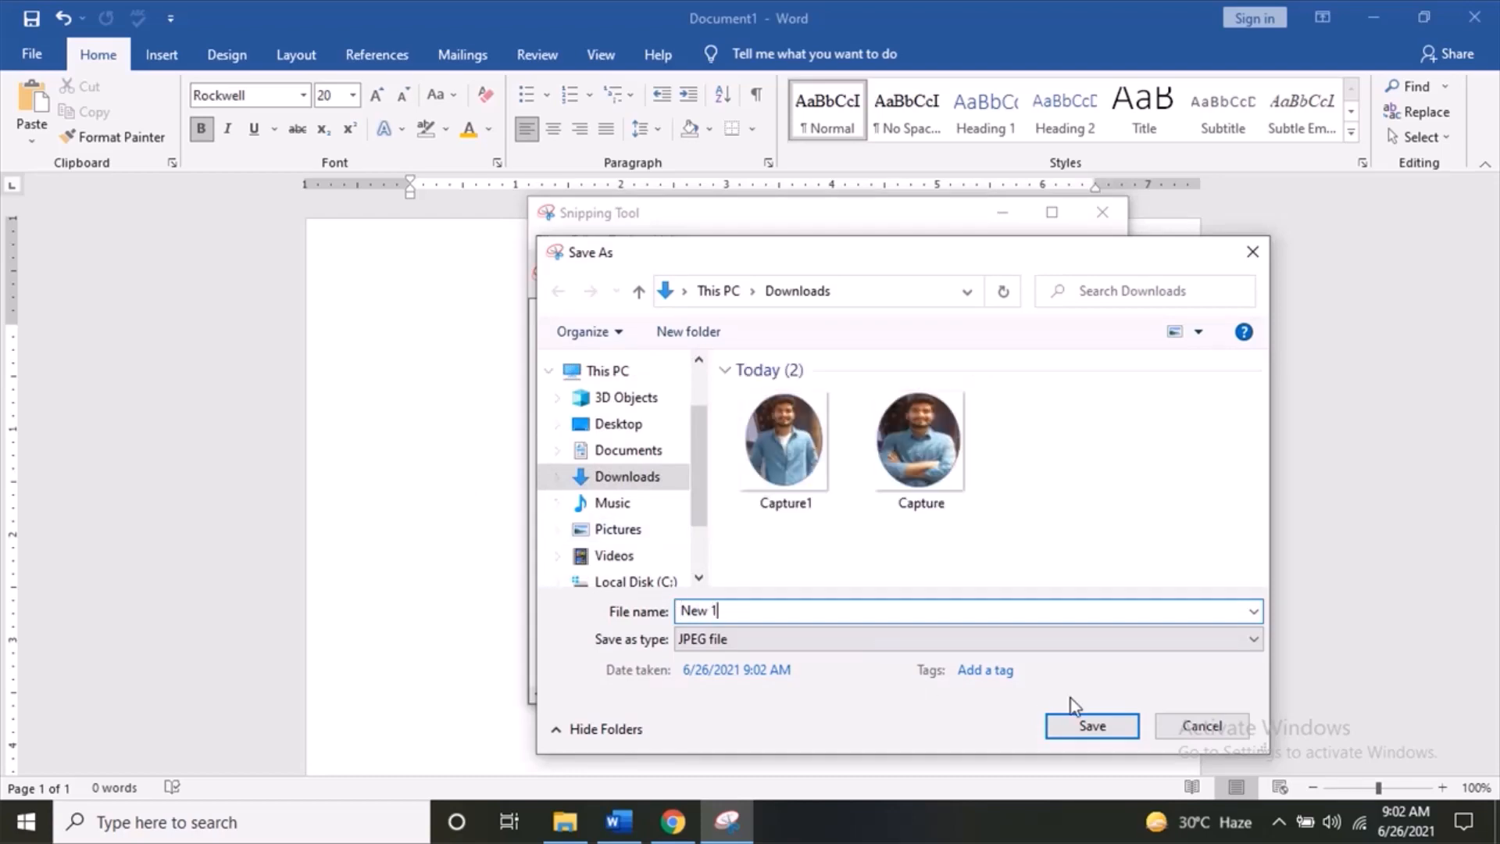
click(1070, 725)
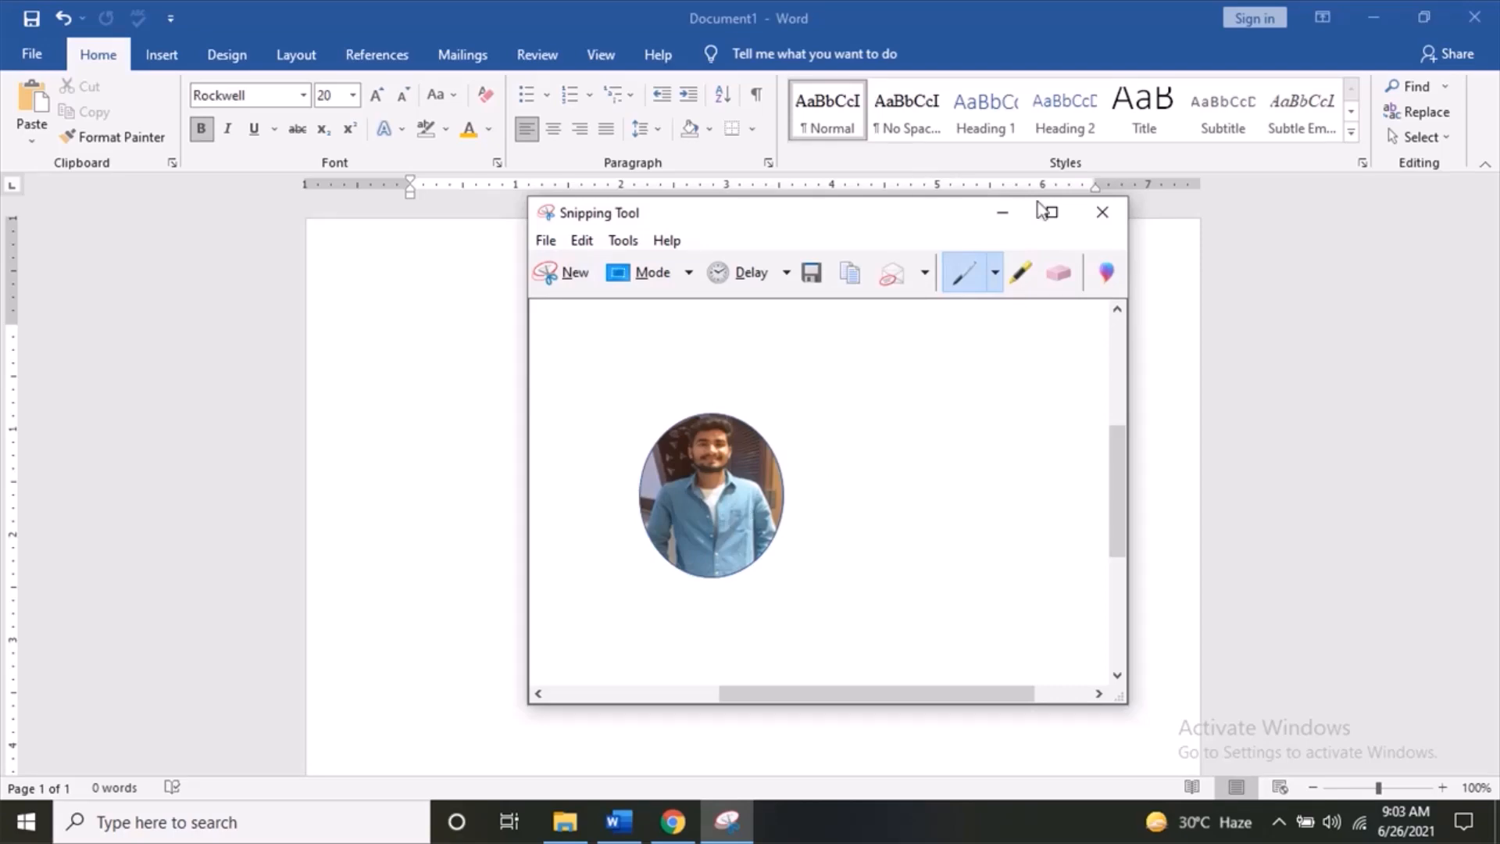
click(1096, 215)
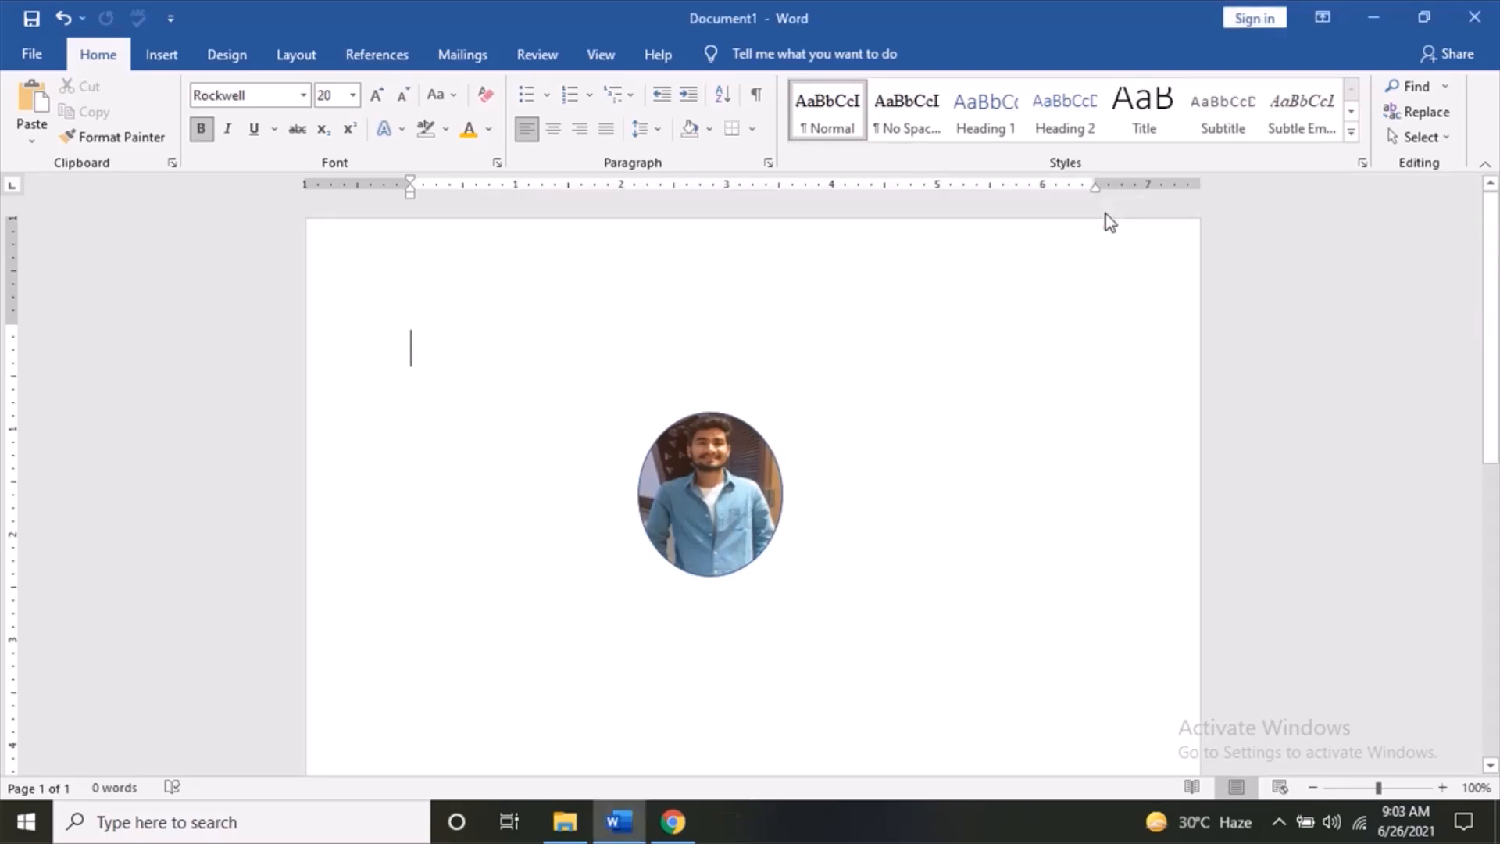
- Switch to the Downloads folder in File Explorer, refresh its listing and open the New 1 image
click(565, 820)
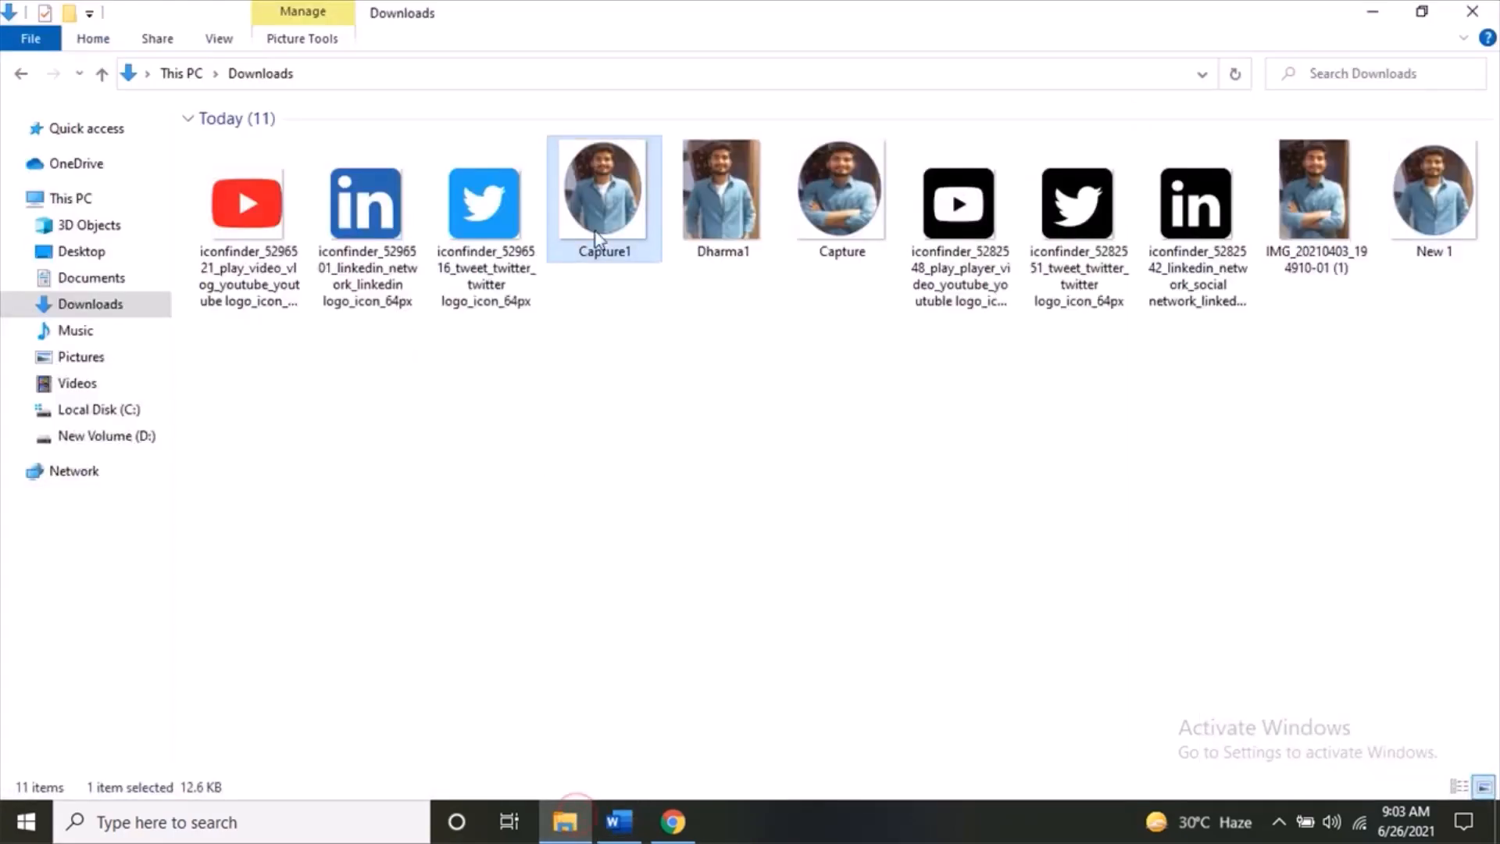
click(1425, 233)
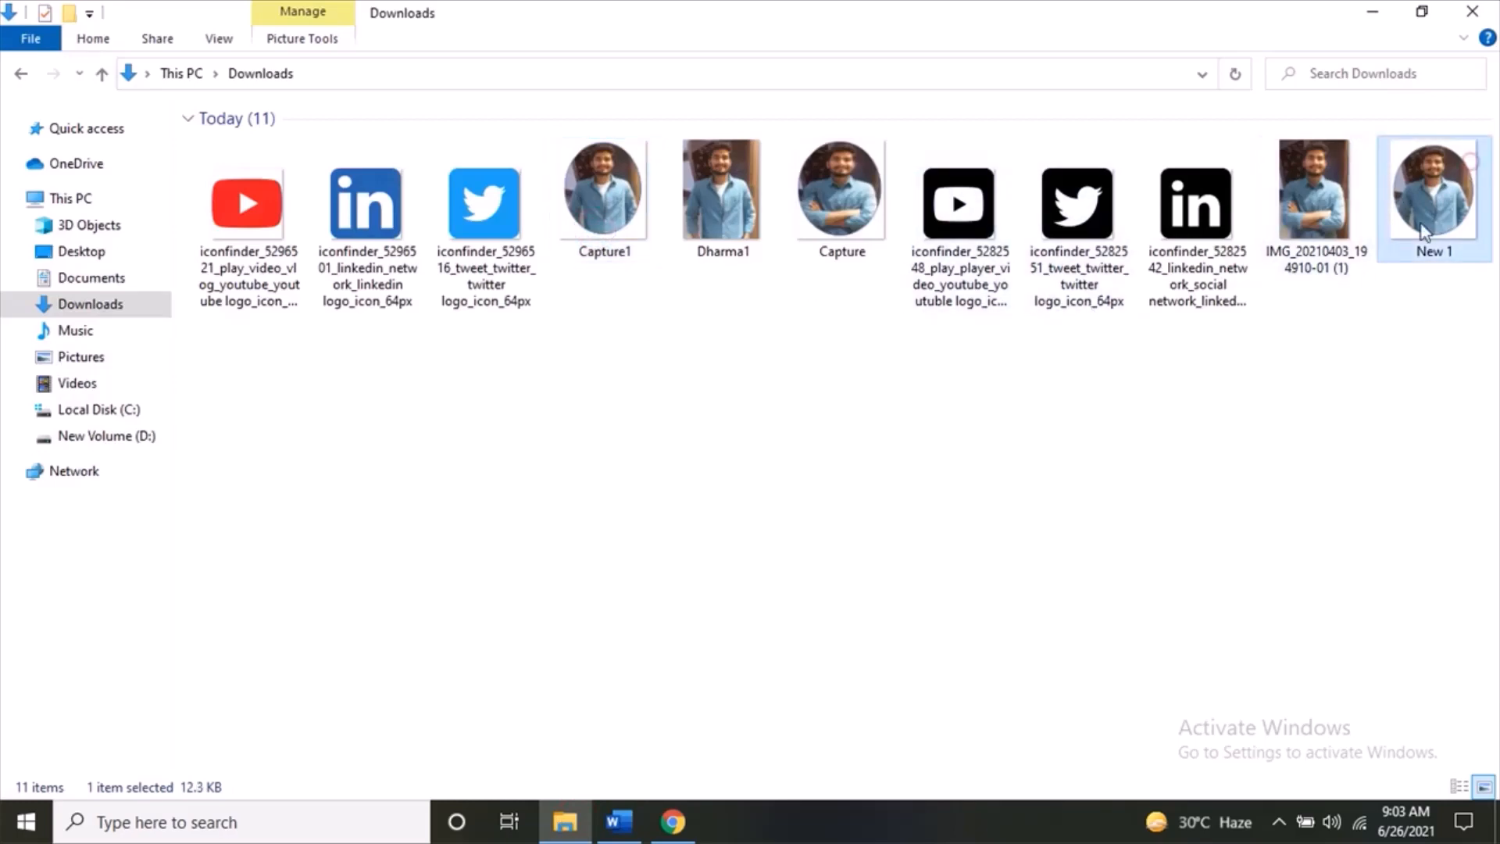
right_click(1352, 340)
click(1315, 449)
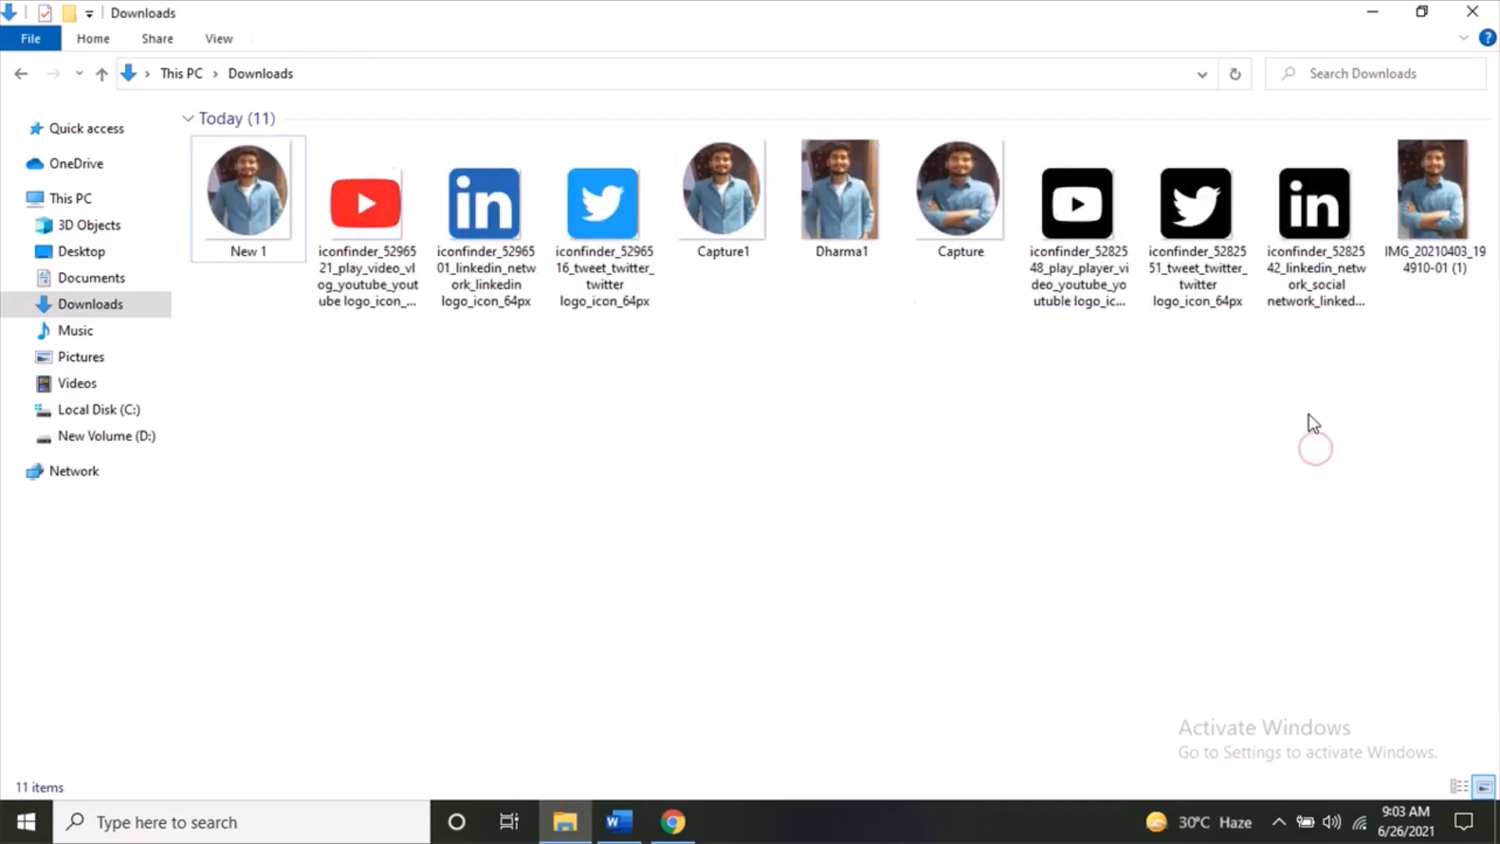
click(236, 200)
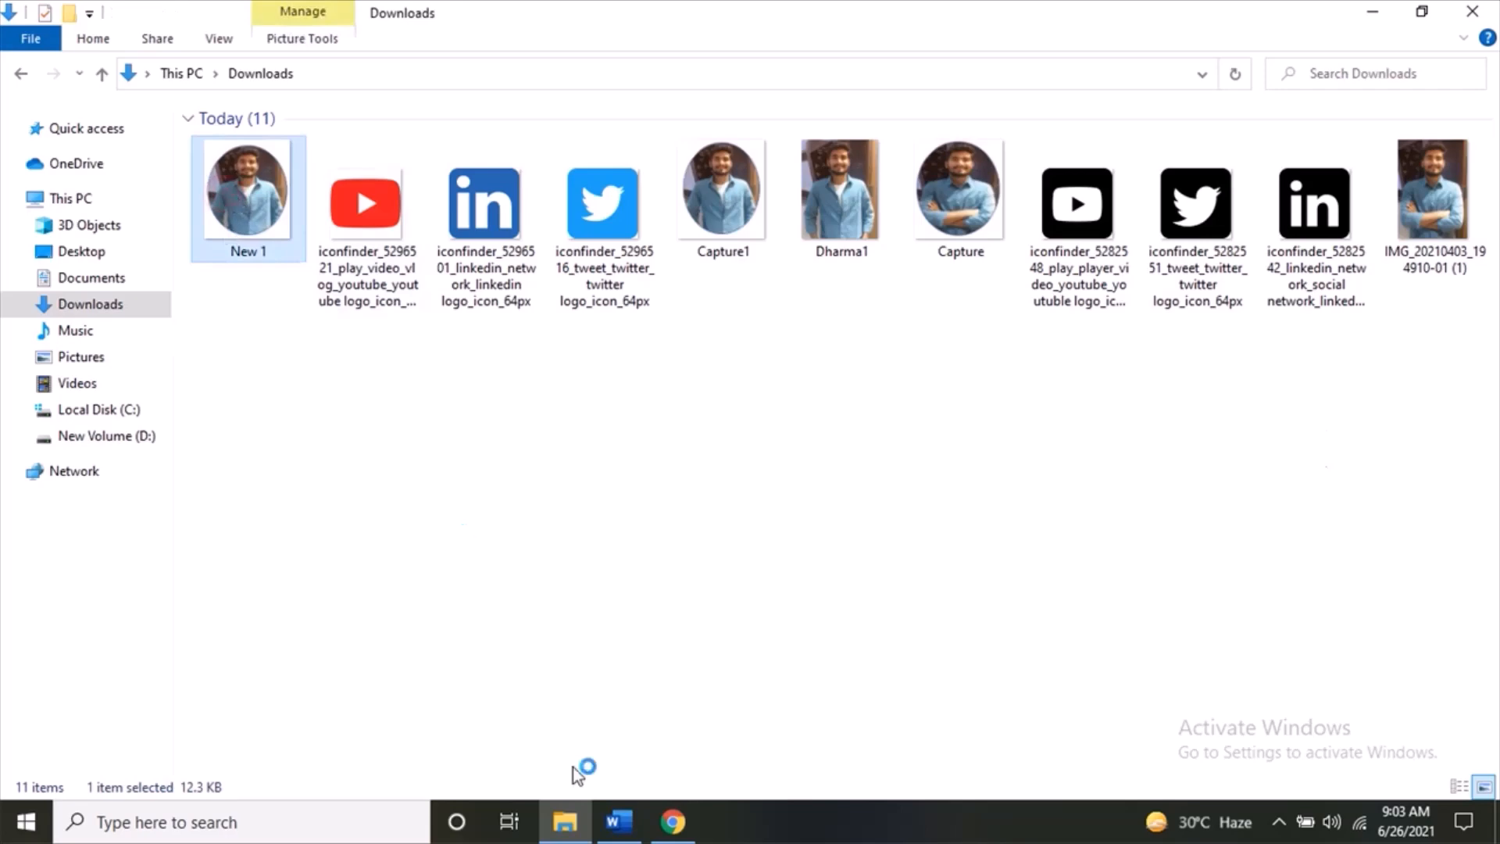
- Switch to the Google Docs document in Chrome and insert the rectangular portrait between Capture1 and Capture in Downloads into the empty table cell
click(673, 820)
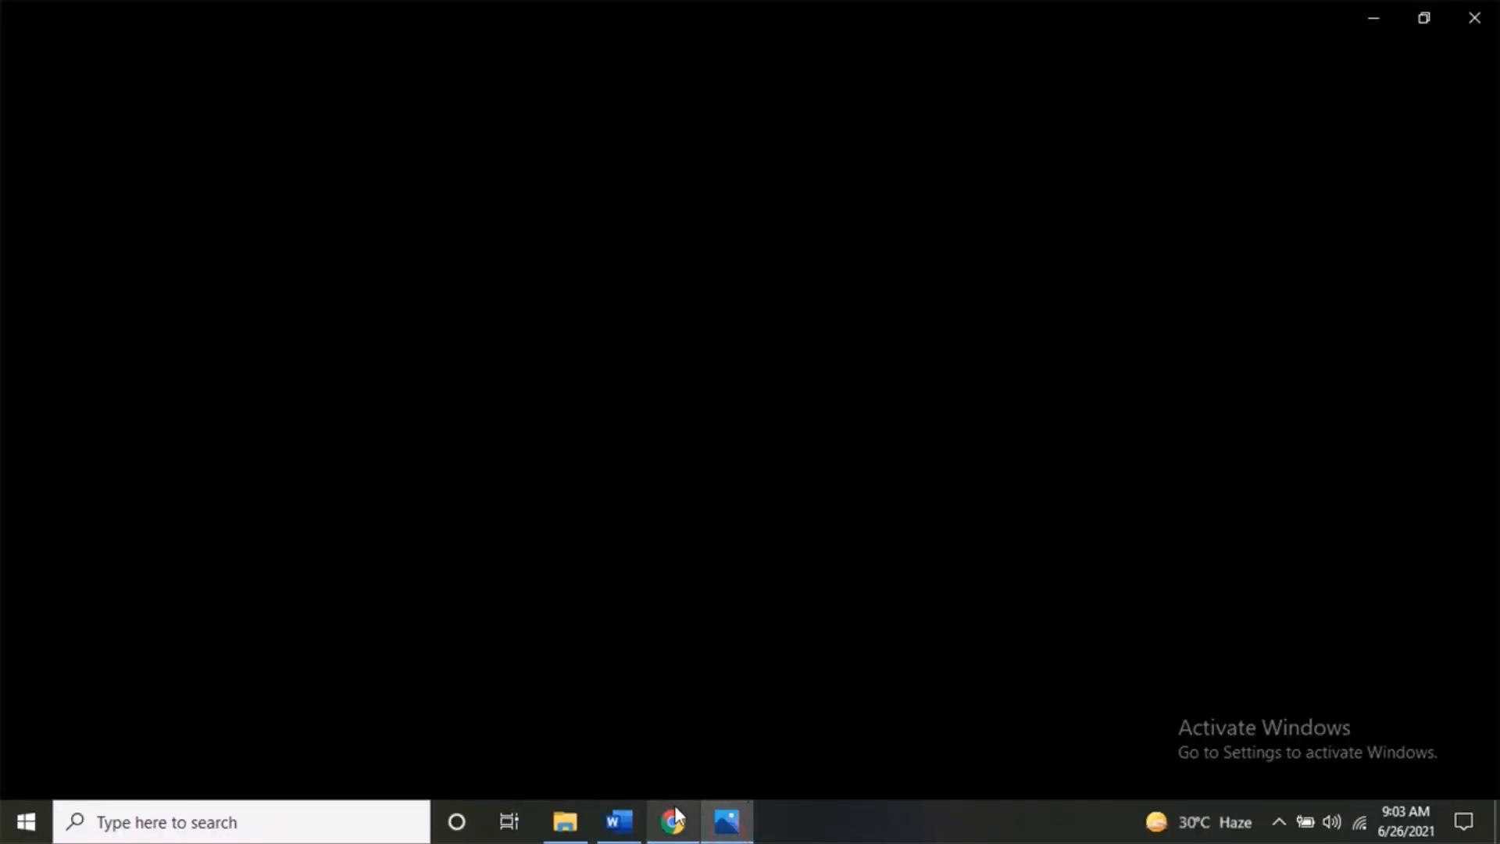
click(673, 818)
click(673, 818)
click(665, 814)
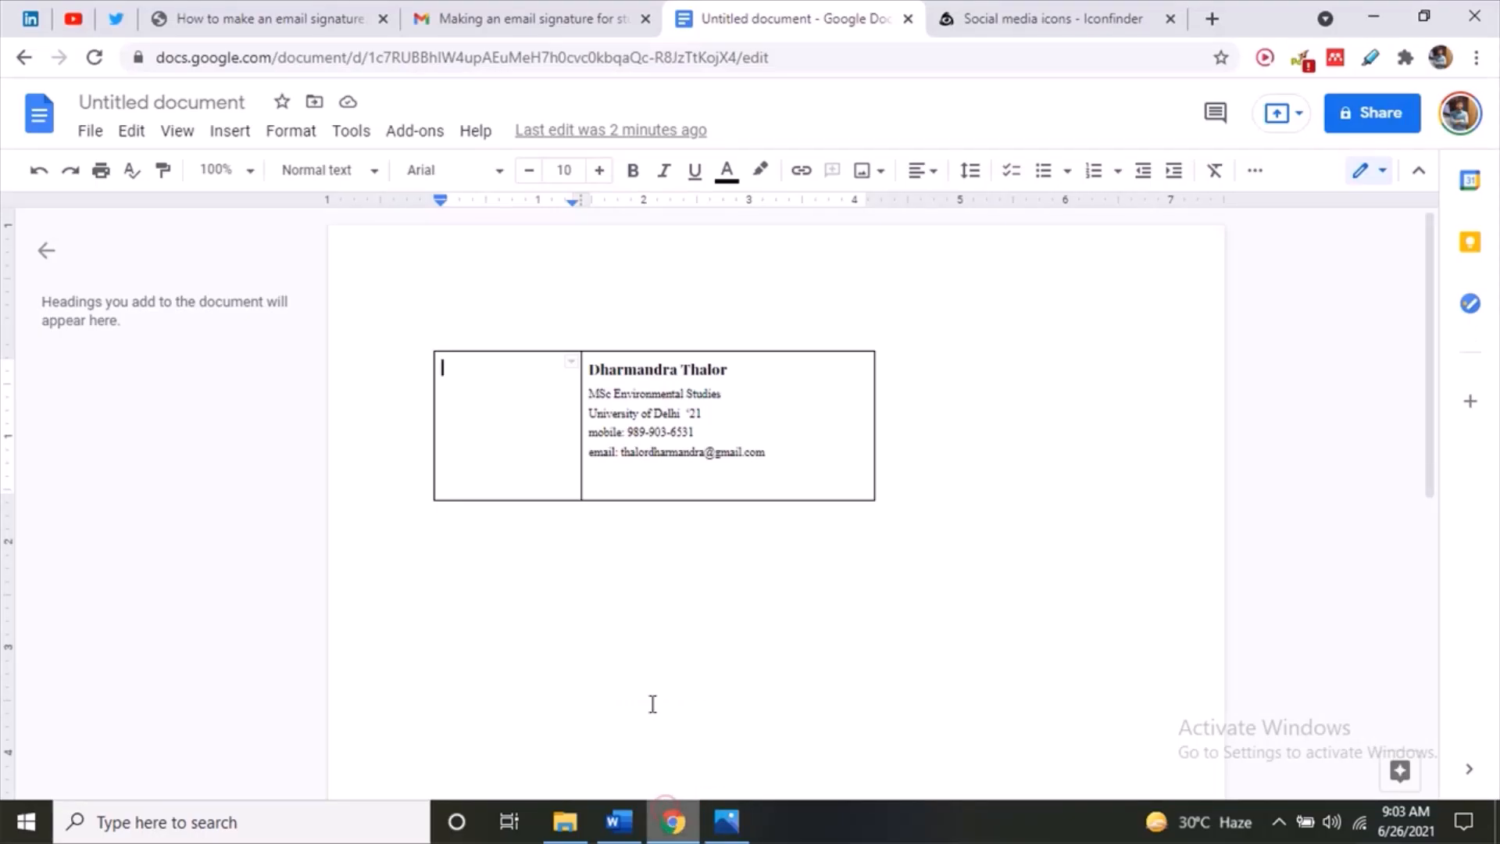
click(230, 131)
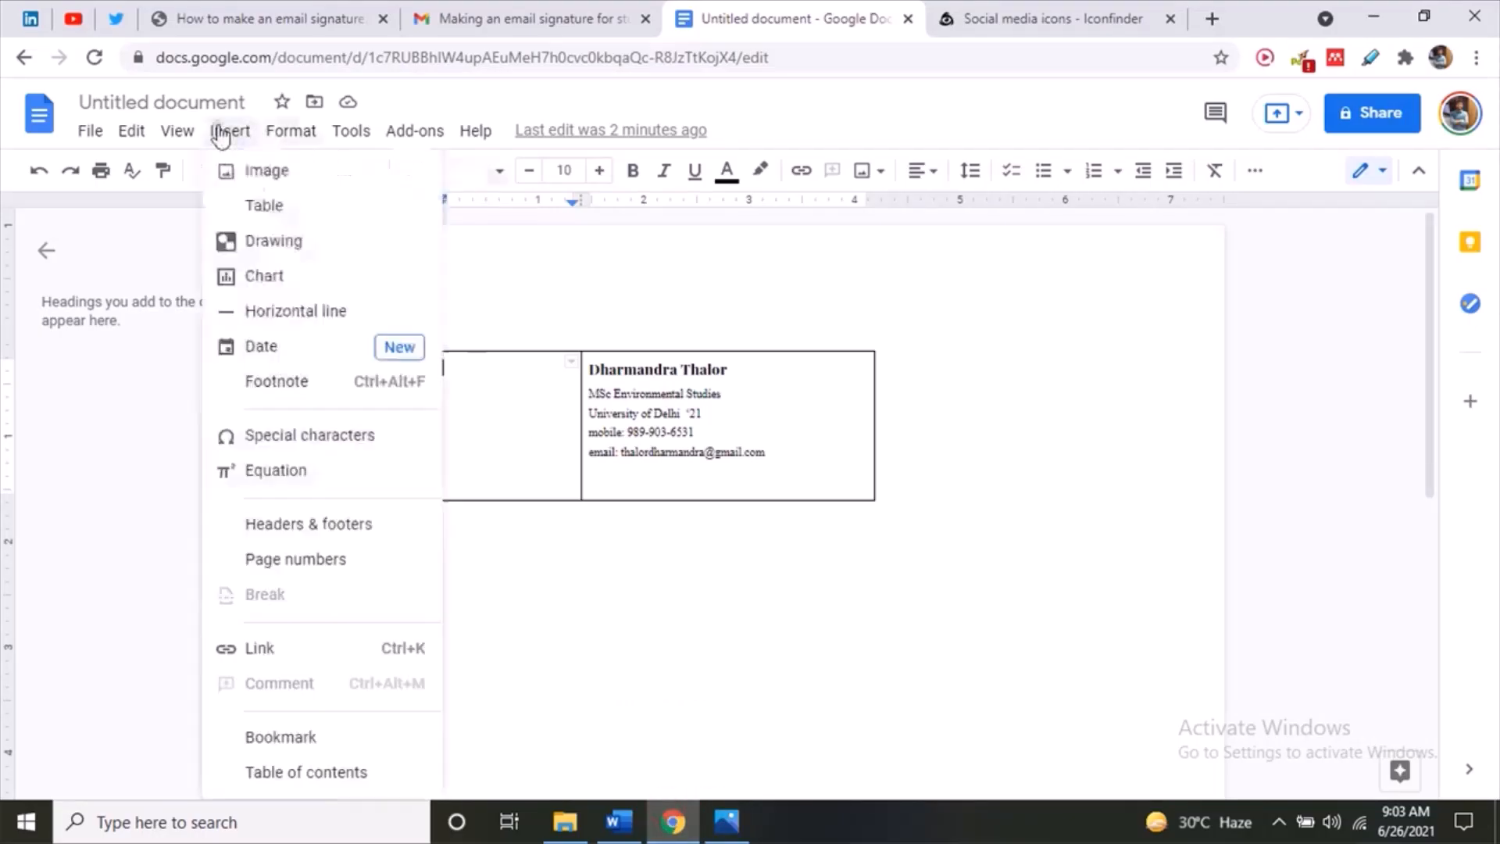
click(291, 130)
mouse_move(318, 177)
mouse_move(226, 137)
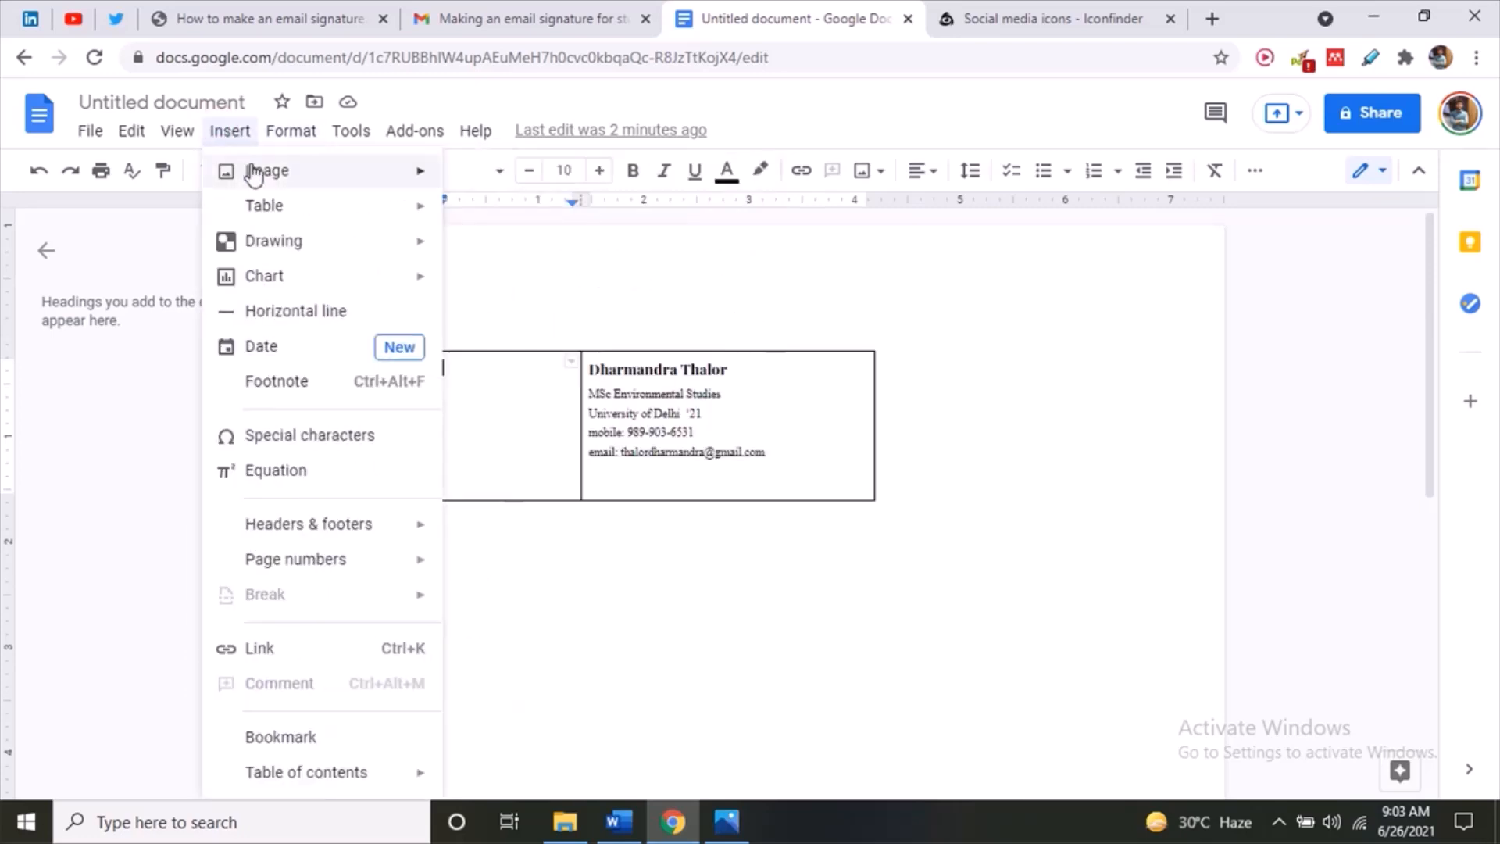
mouse_move(379, 174)
click(489, 178)
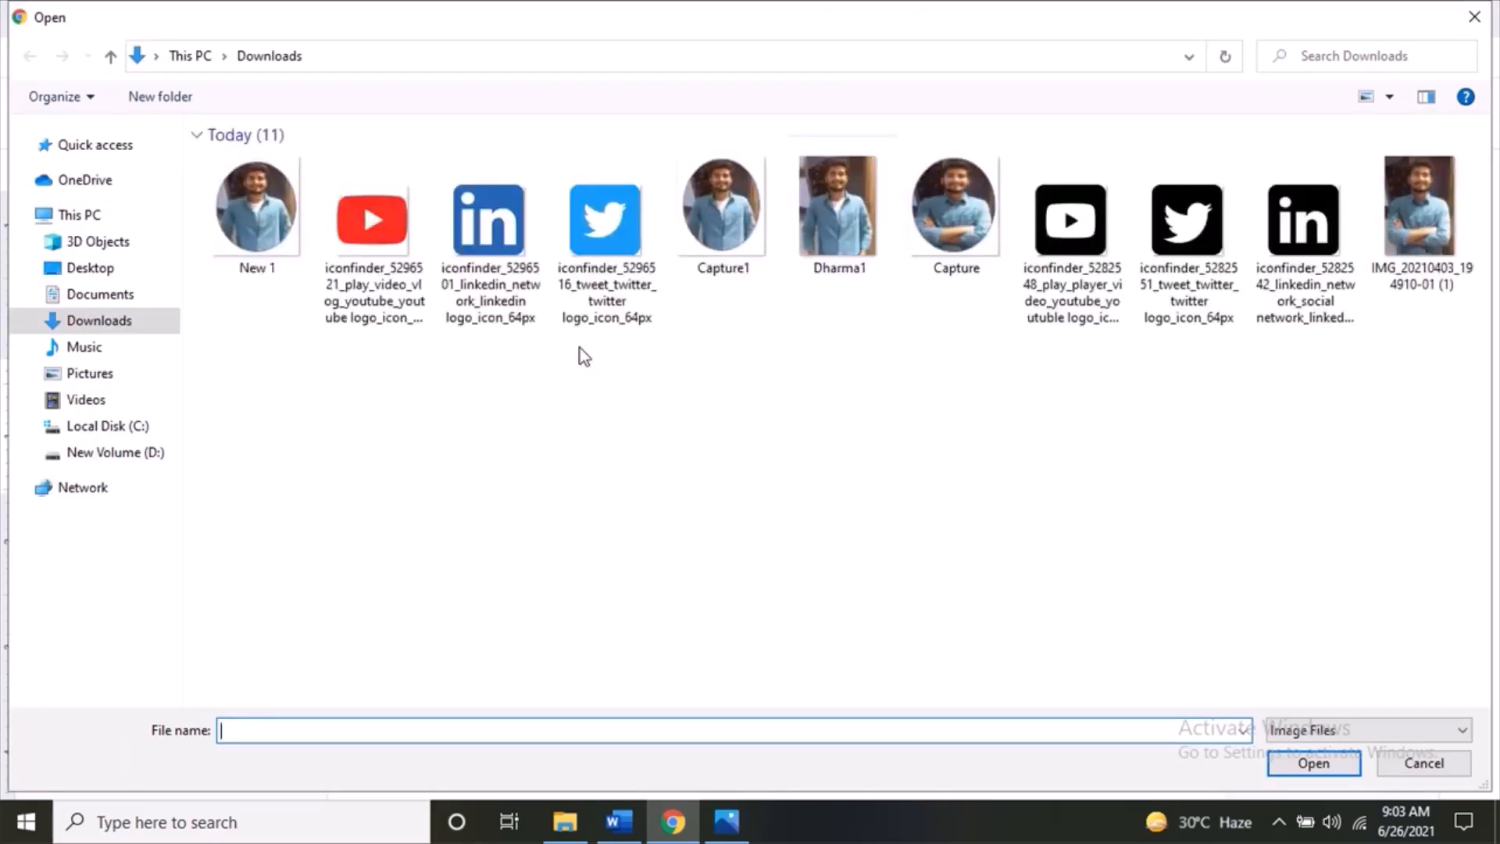
click(838, 217)
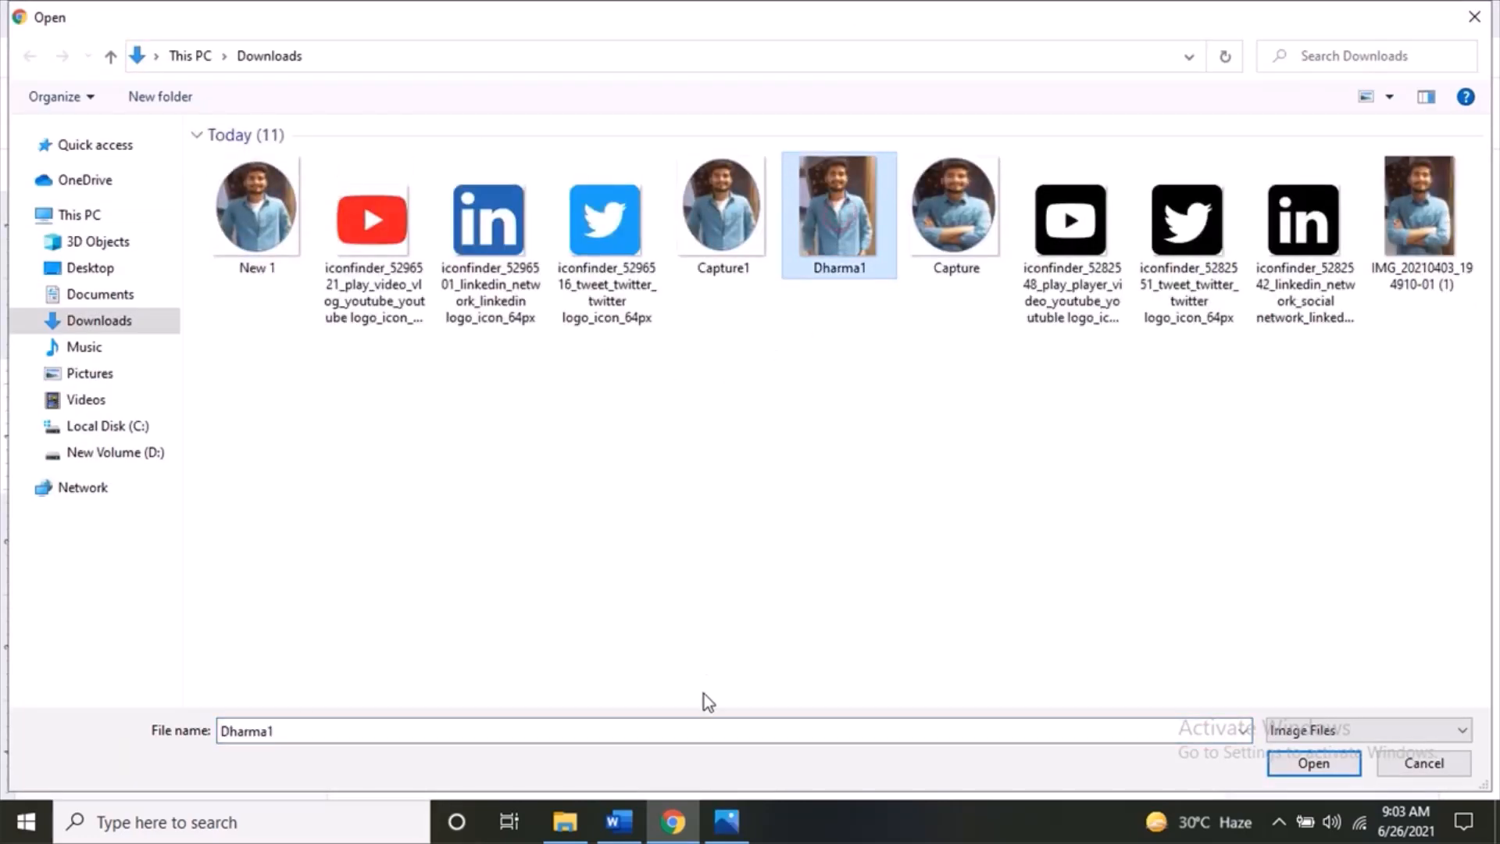
click(1320, 769)
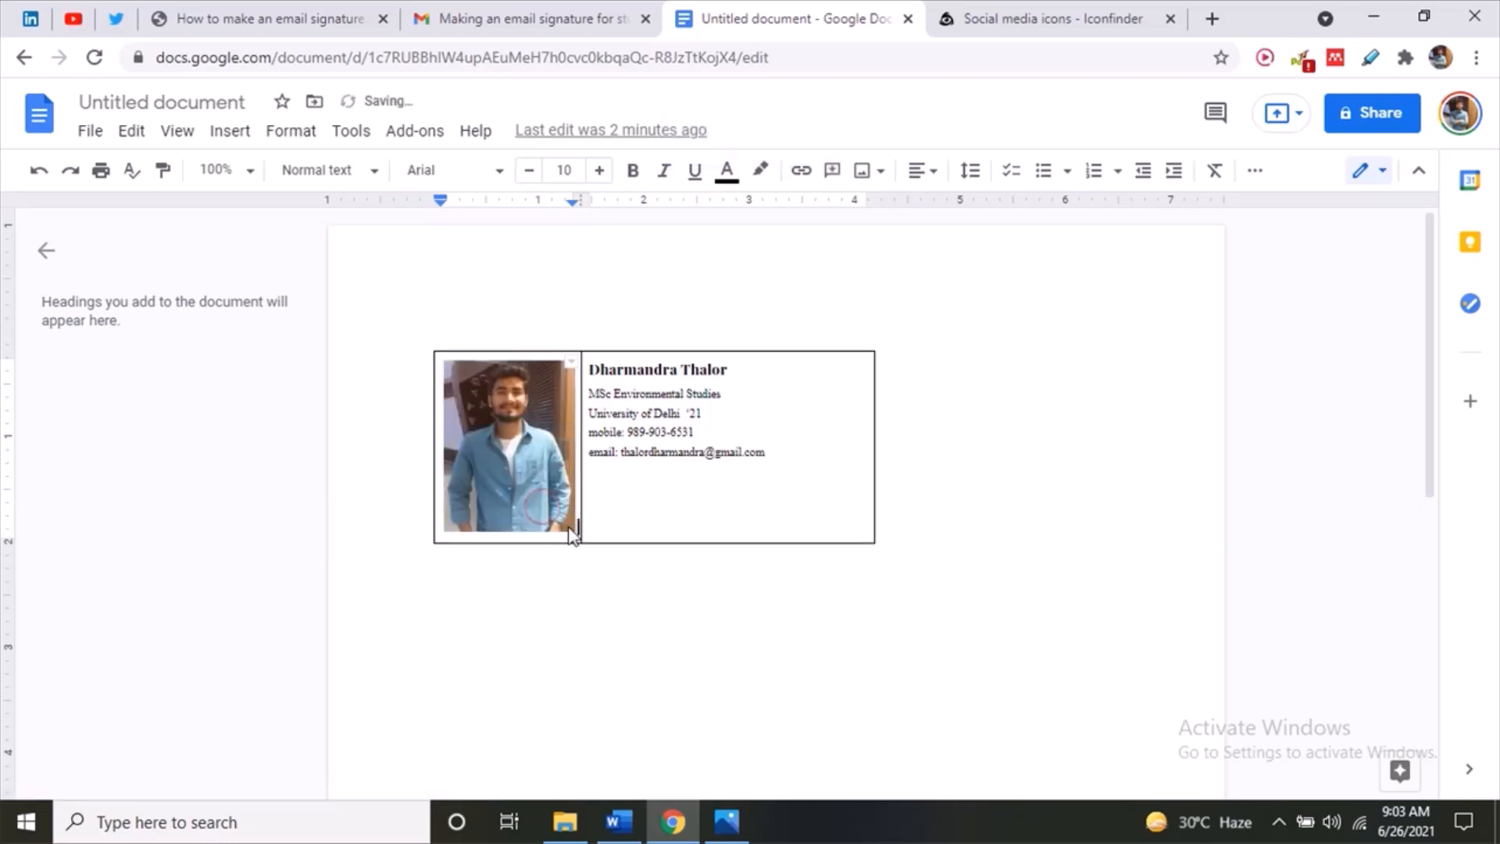
- Shrink the portrait photo proportionally to about 1 inch wide inside its table cell
click(569, 528)
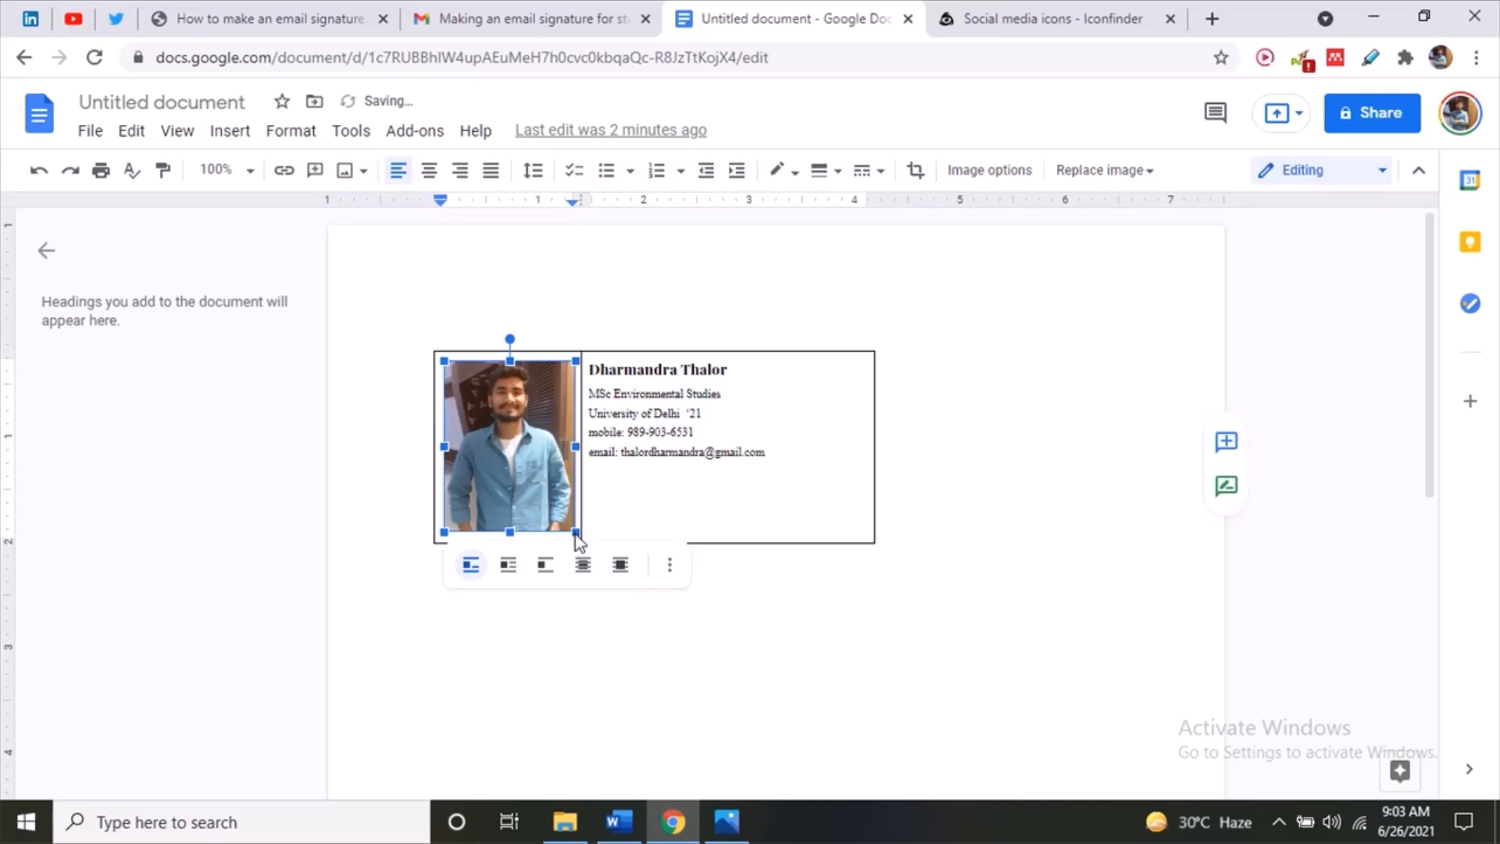
drag(575, 534, 564, 467)
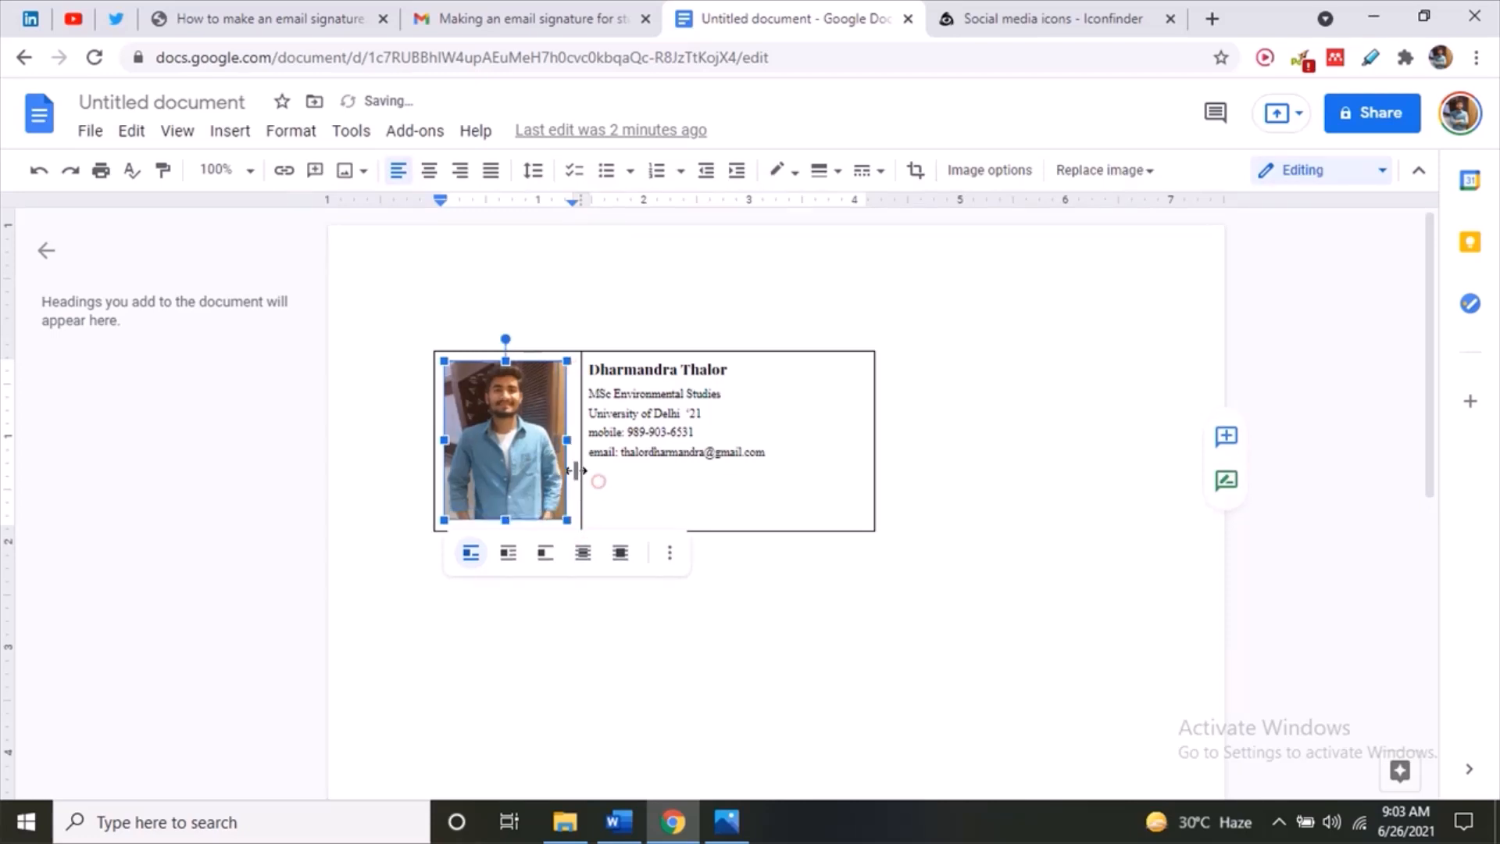
click(598, 482)
click(558, 500)
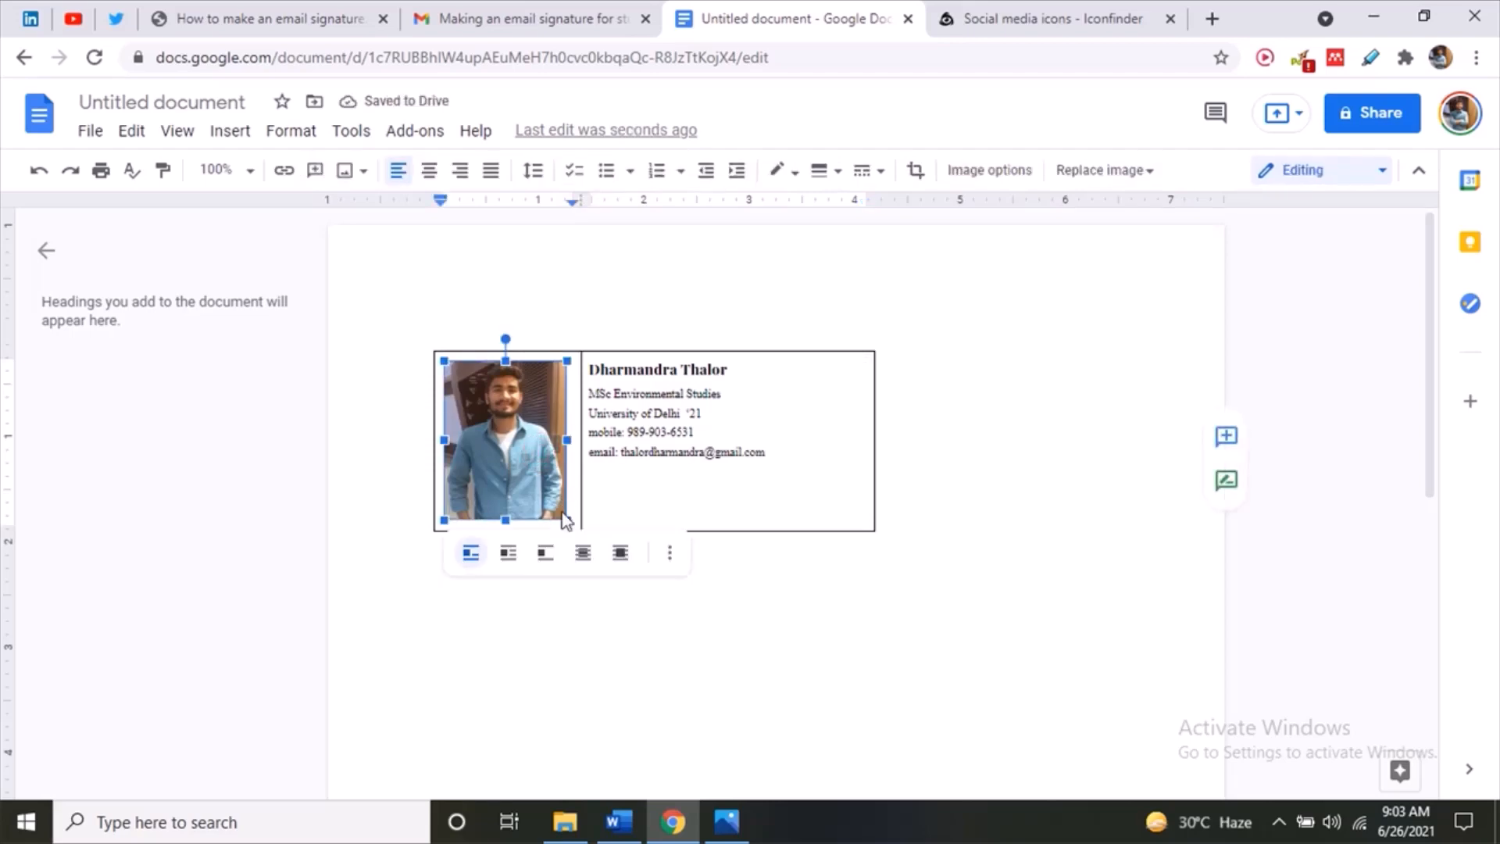
drag(567, 520, 551, 471)
click(593, 453)
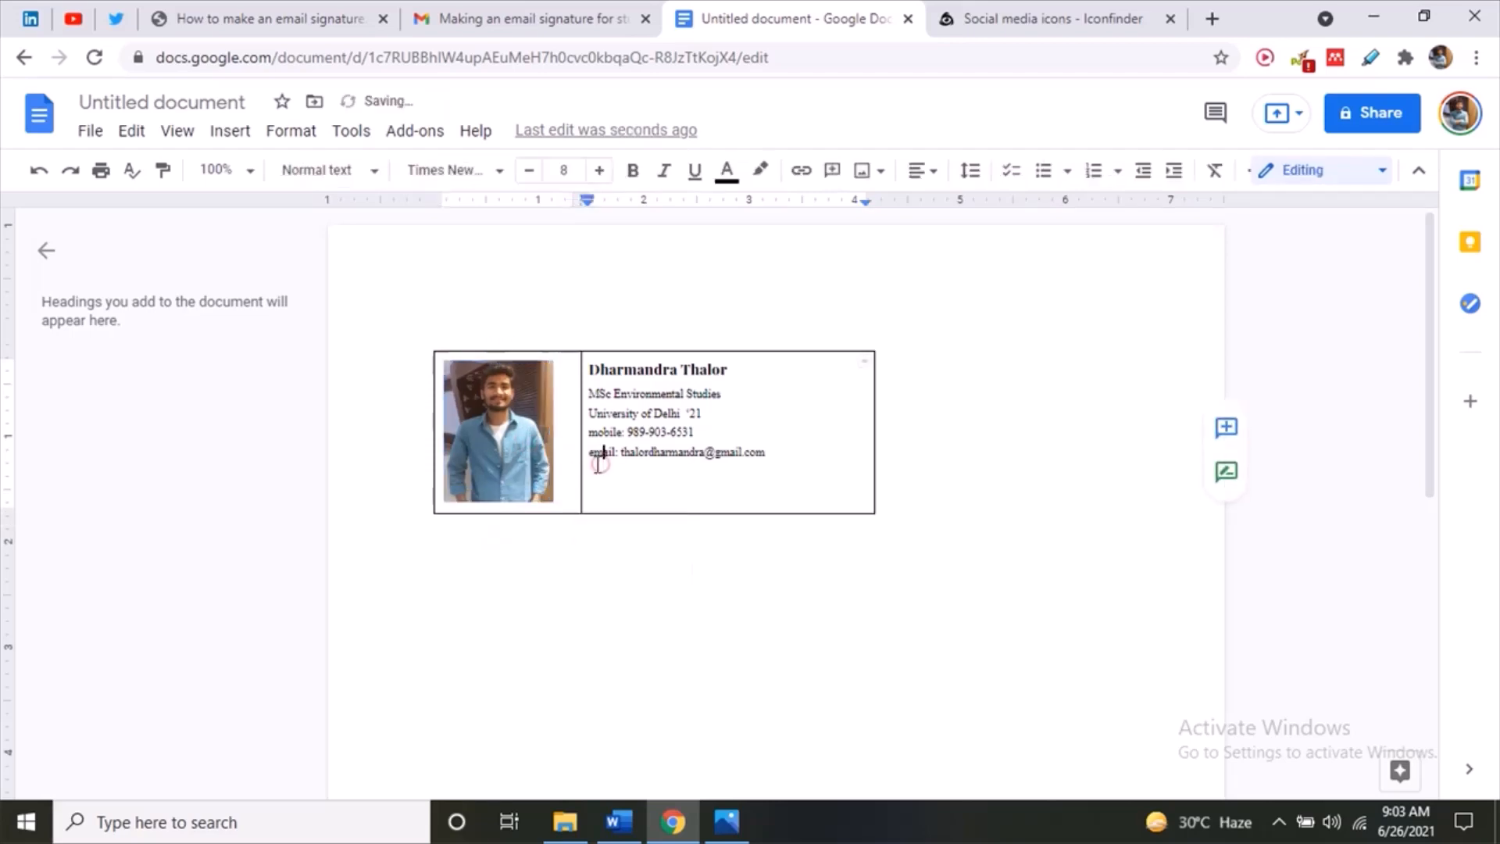
- Narrow the photo column to fit the picture and the contact details column to end just past the email line
drag(562, 434, 559, 434)
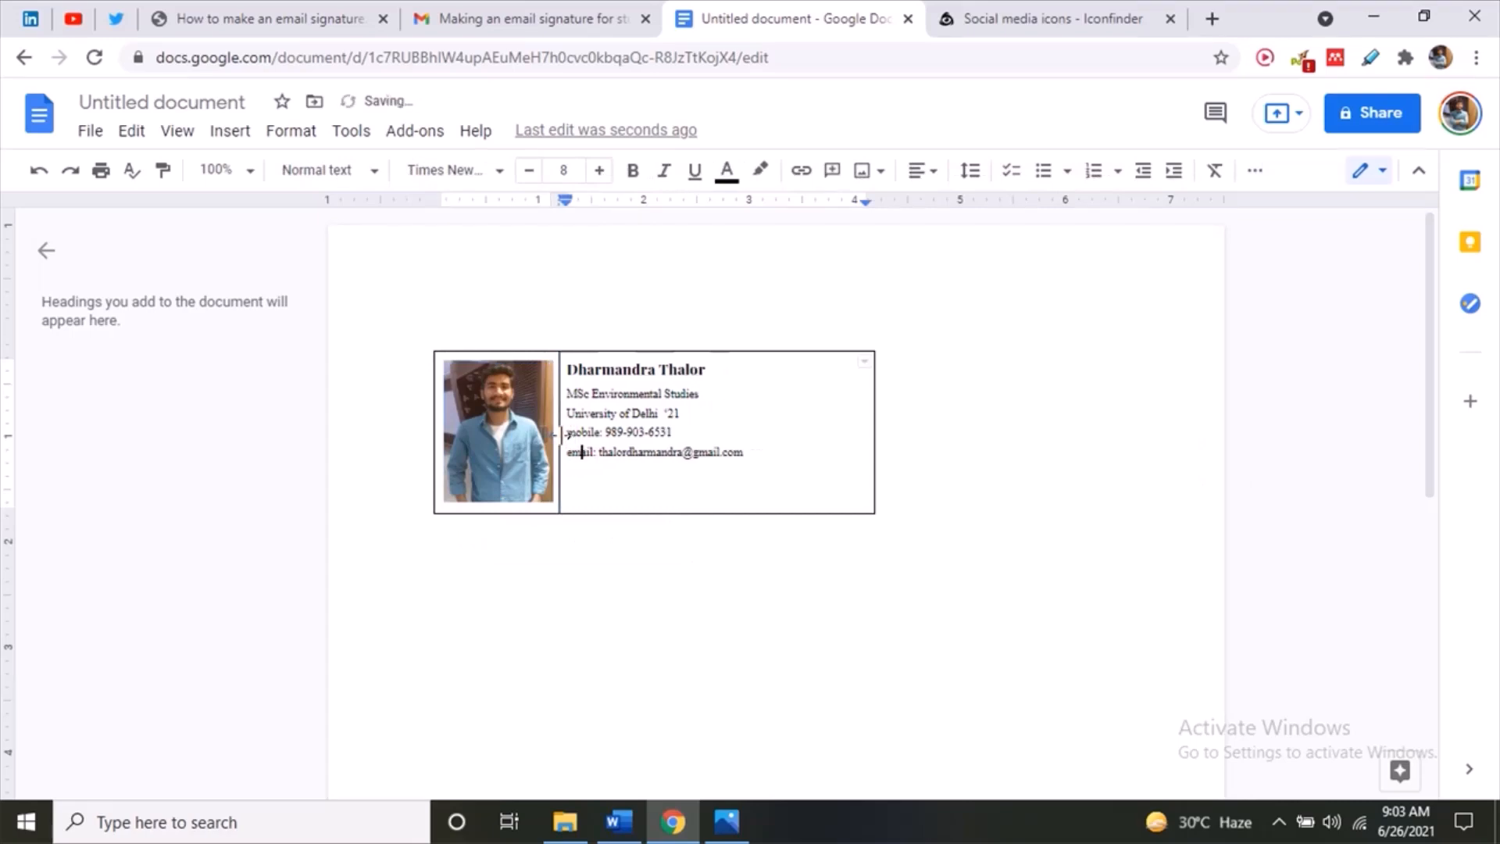
click(837, 412)
drag(872, 412, 753, 414)
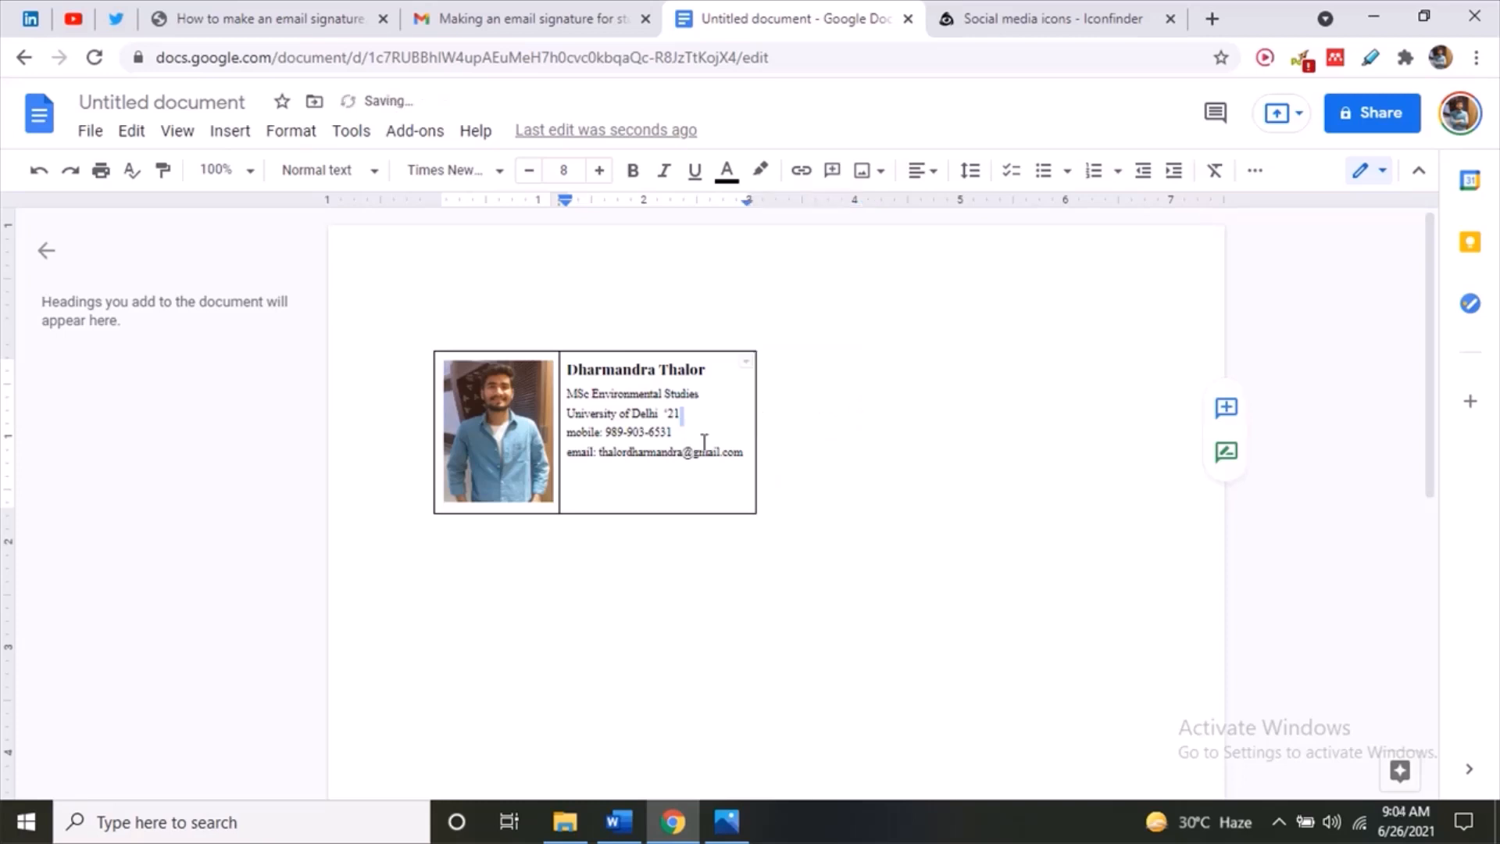
click(657, 469)
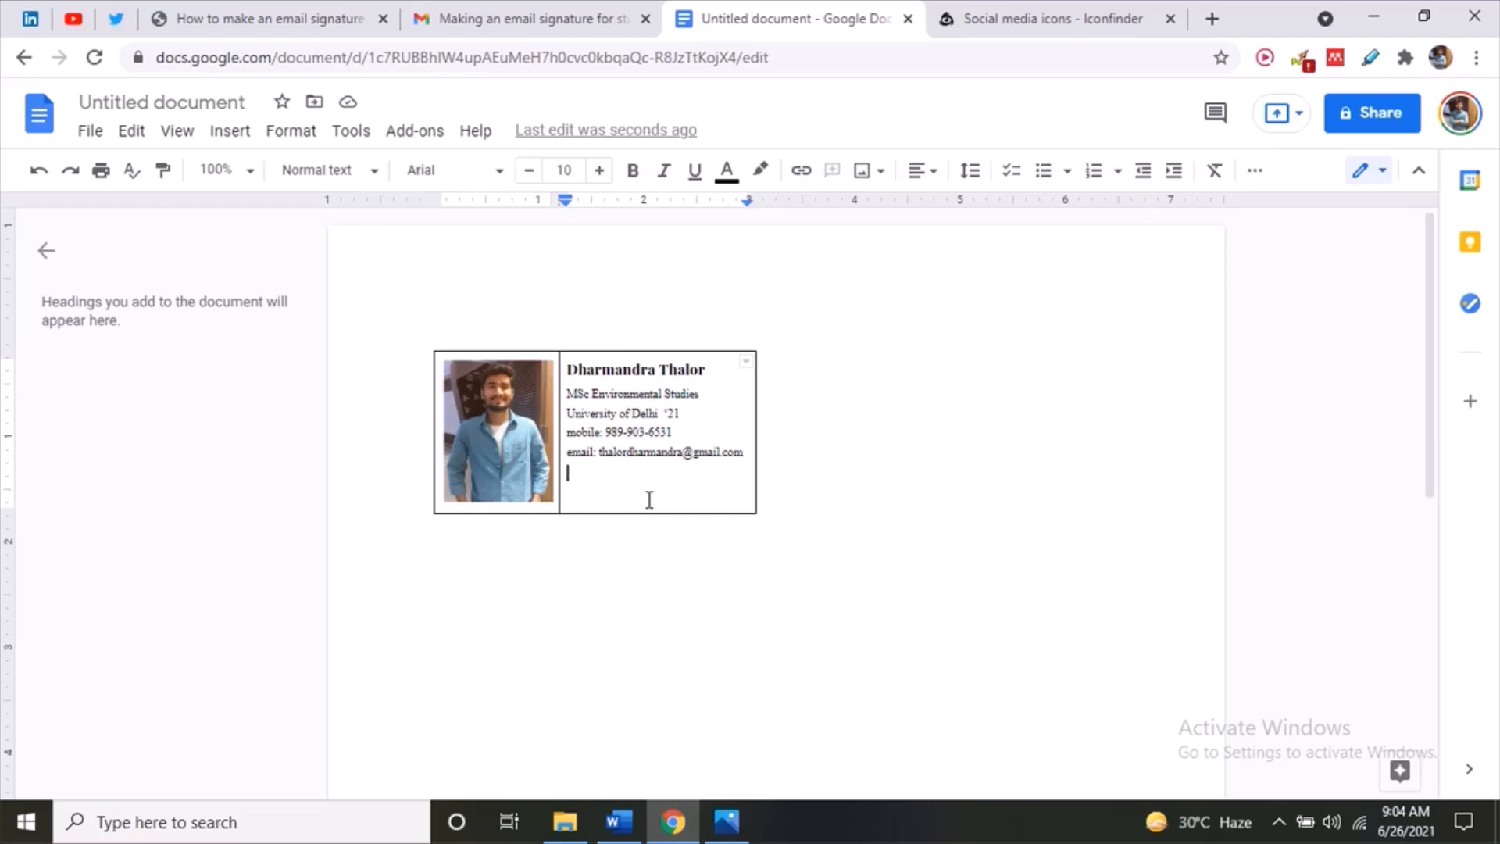
- Switch to the Iconfinder social media icons page and highlight its web address for copying
click(1048, 17)
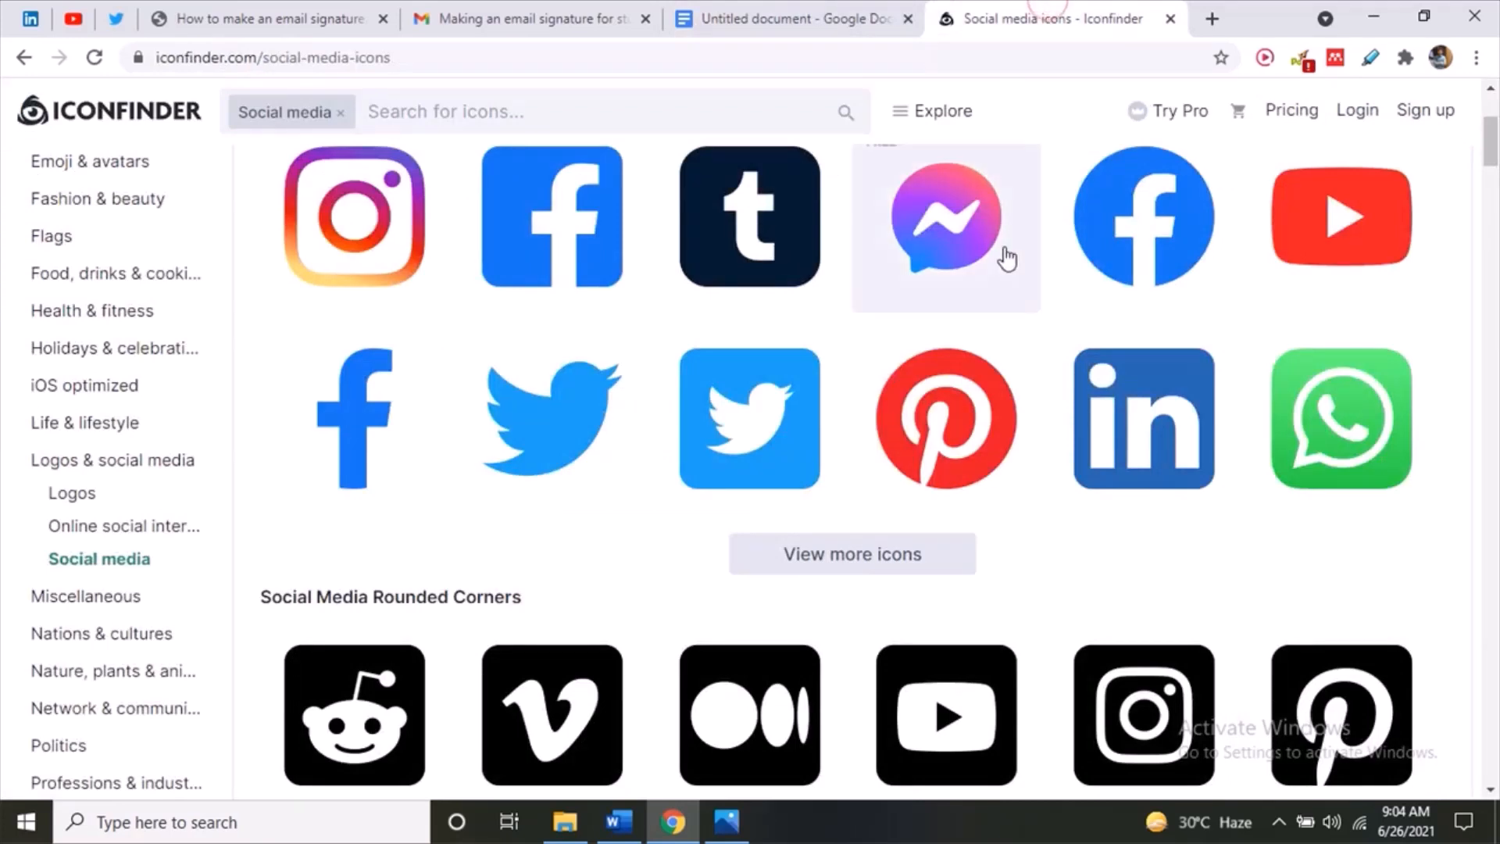
scroll(1001, 255, up, 4)
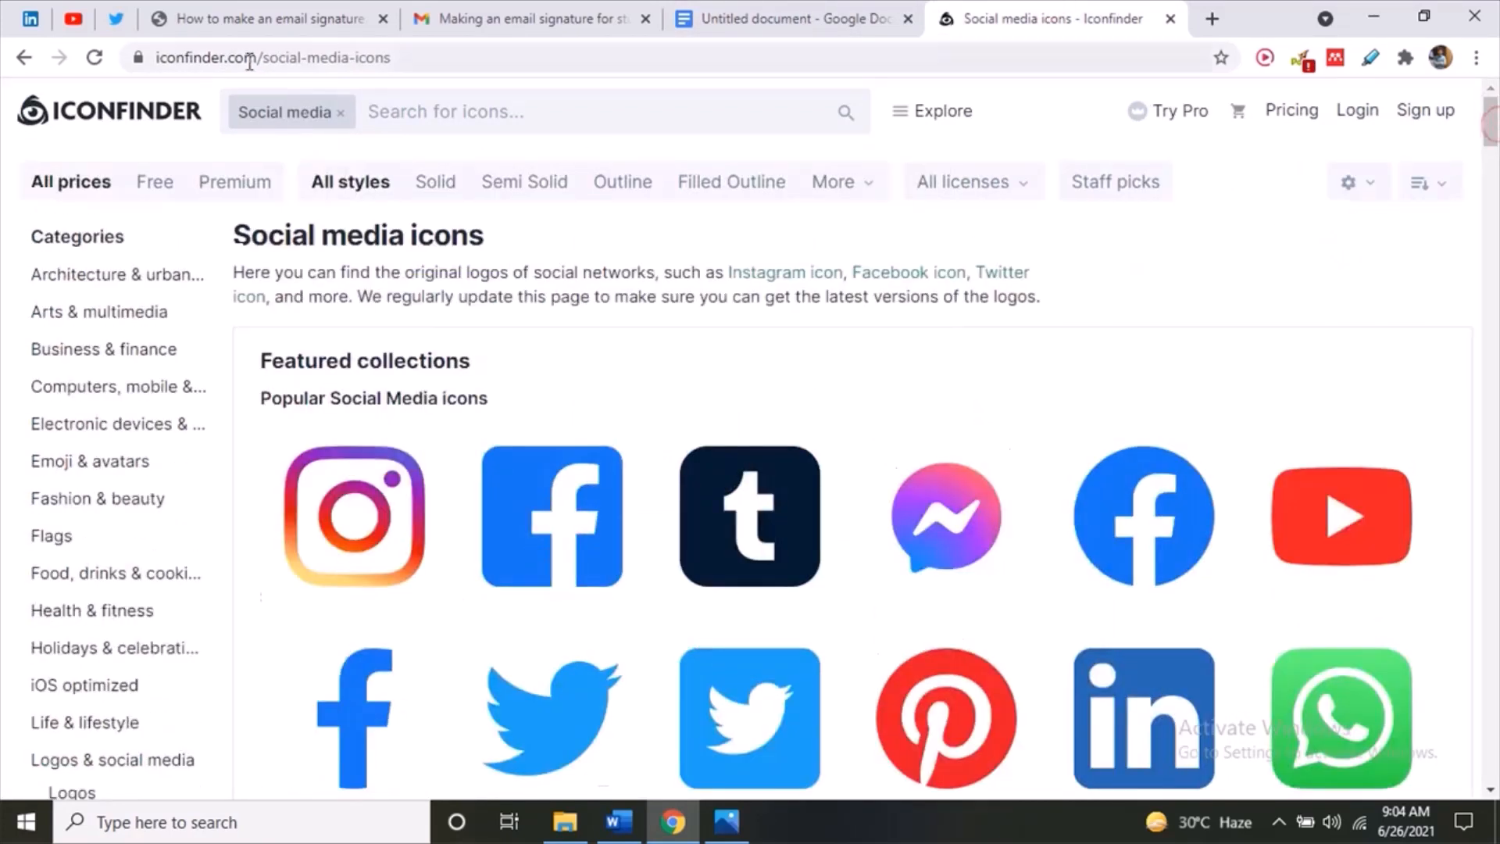
drag(161, 57, 208, 57)
key(ctrl+a)
key(ctrl+c)
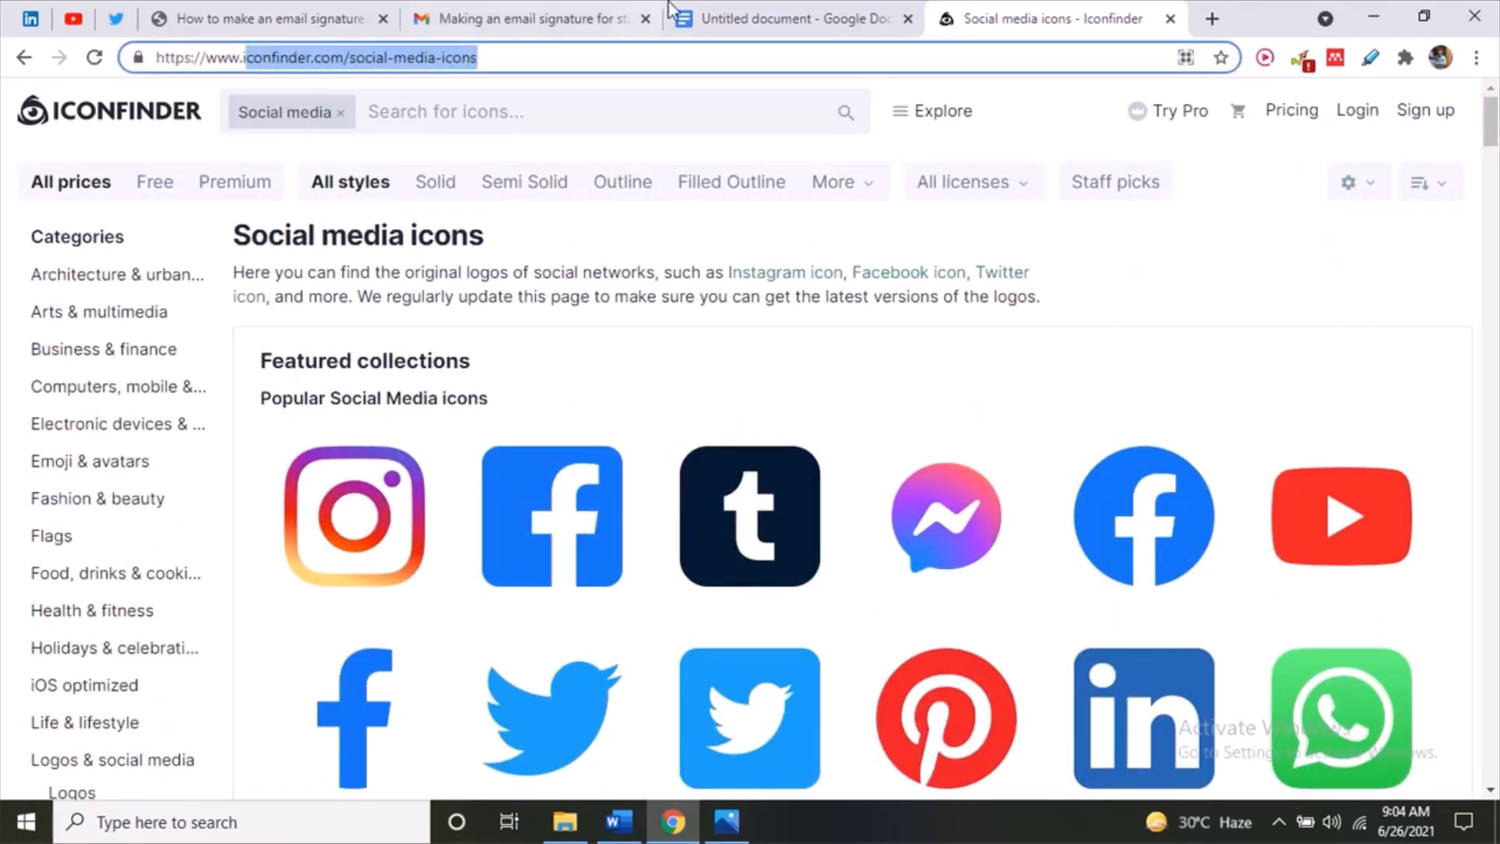
click(727, 17)
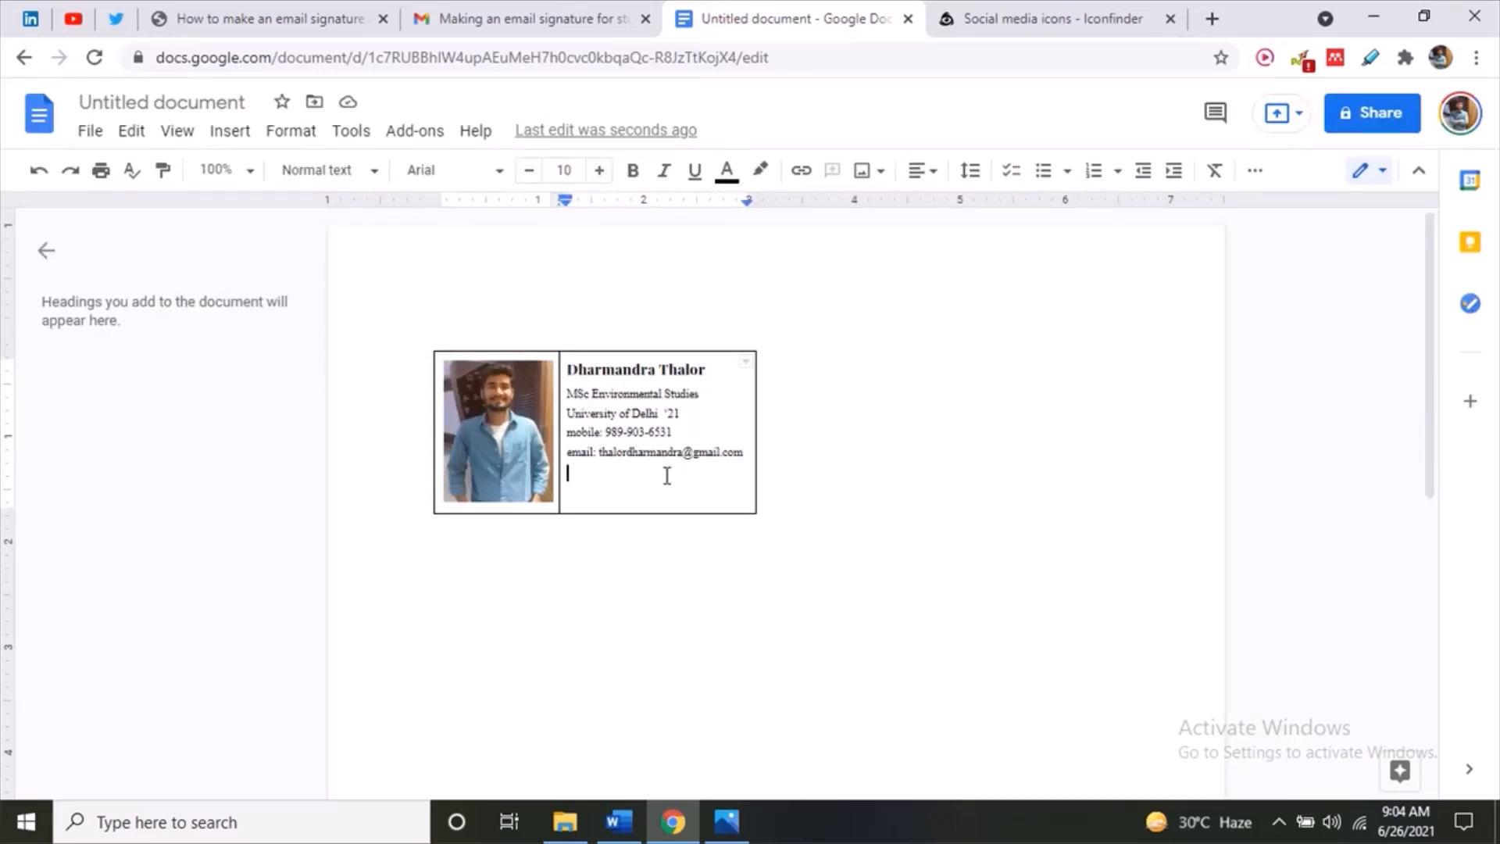
text(Hw)
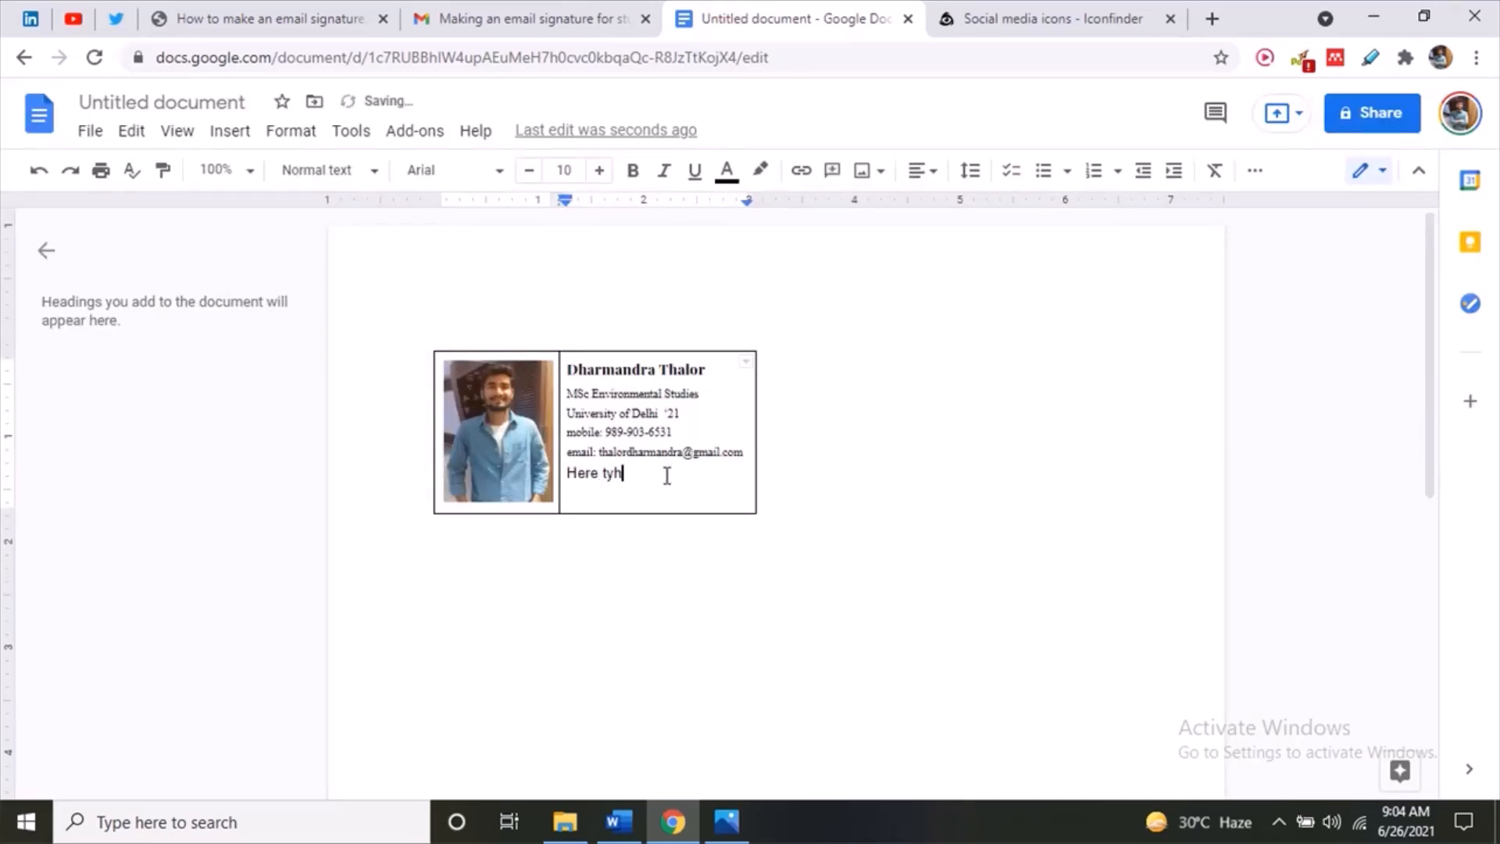
key(BackSpace)
key(BackSpace)
text(he link)
drag(739, 472, 565, 472)
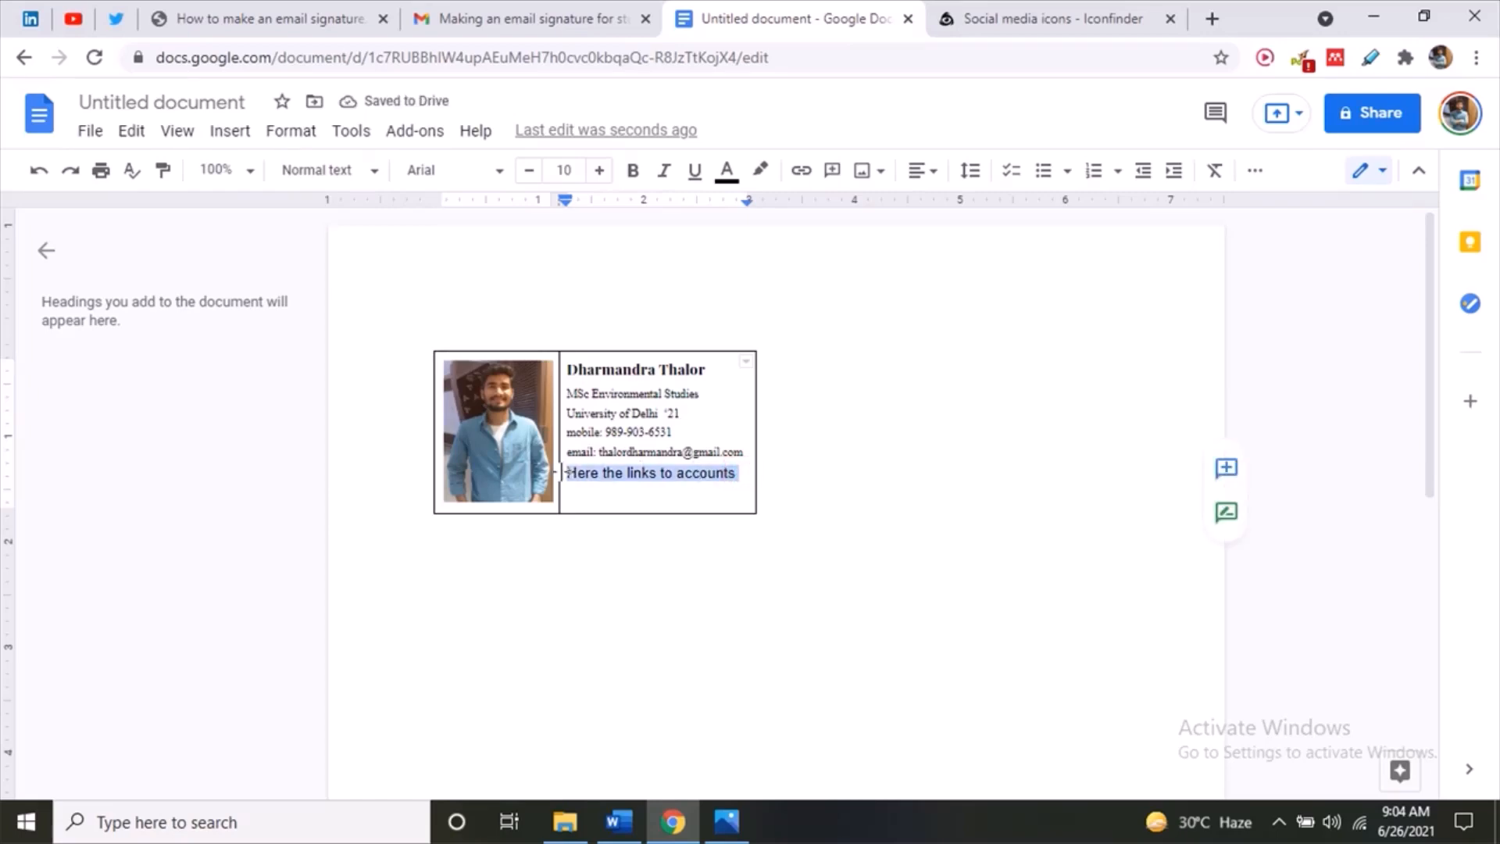
key(BackSpace)
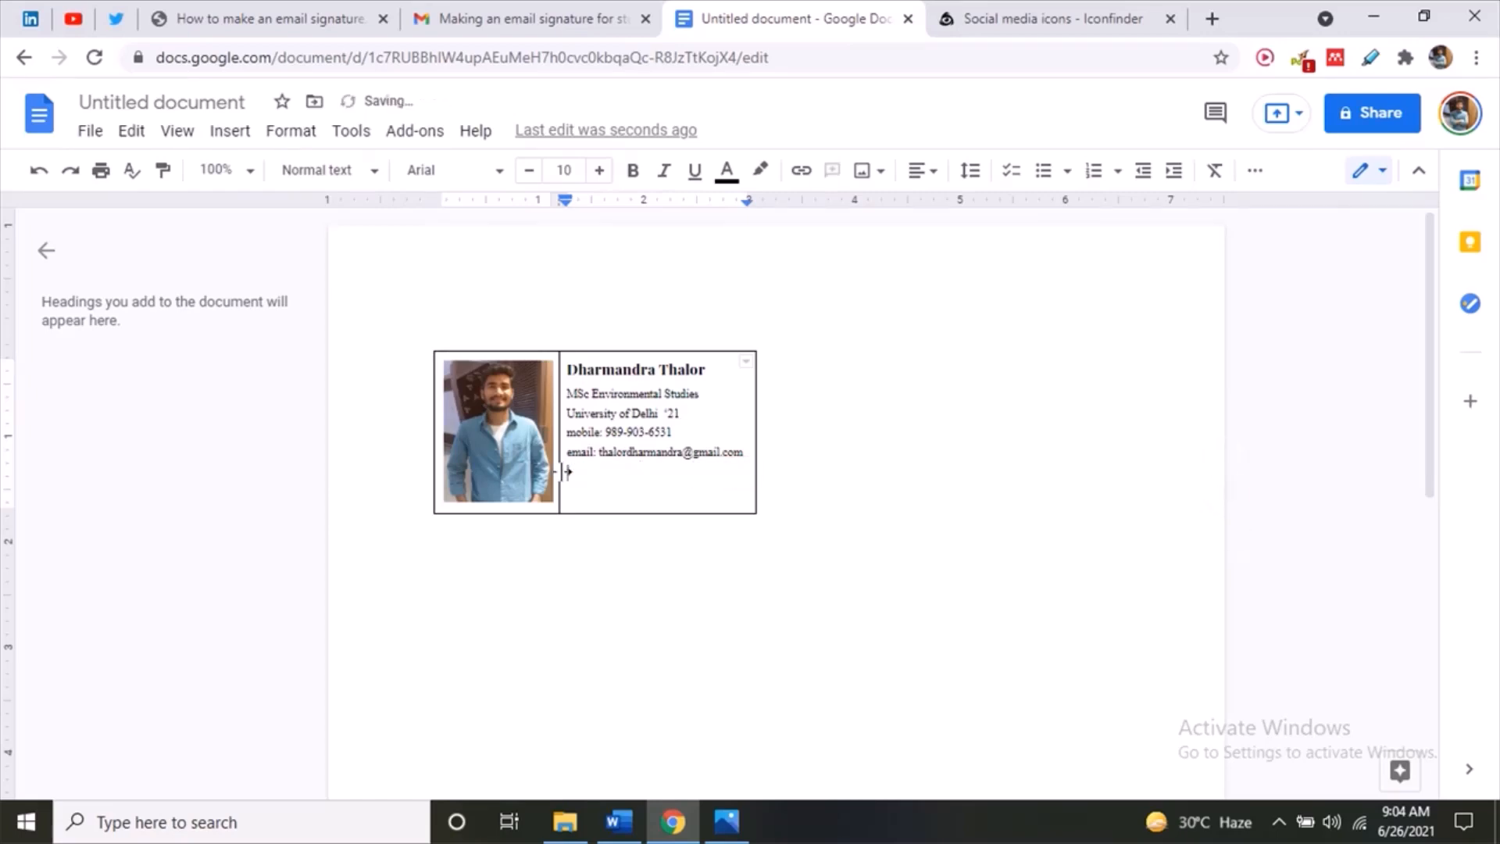
- Return to the Iconfinder page, check its address and browse the popular icons down to the Social Media Rounded Corners collection
click(926, 12)
click(242, 57)
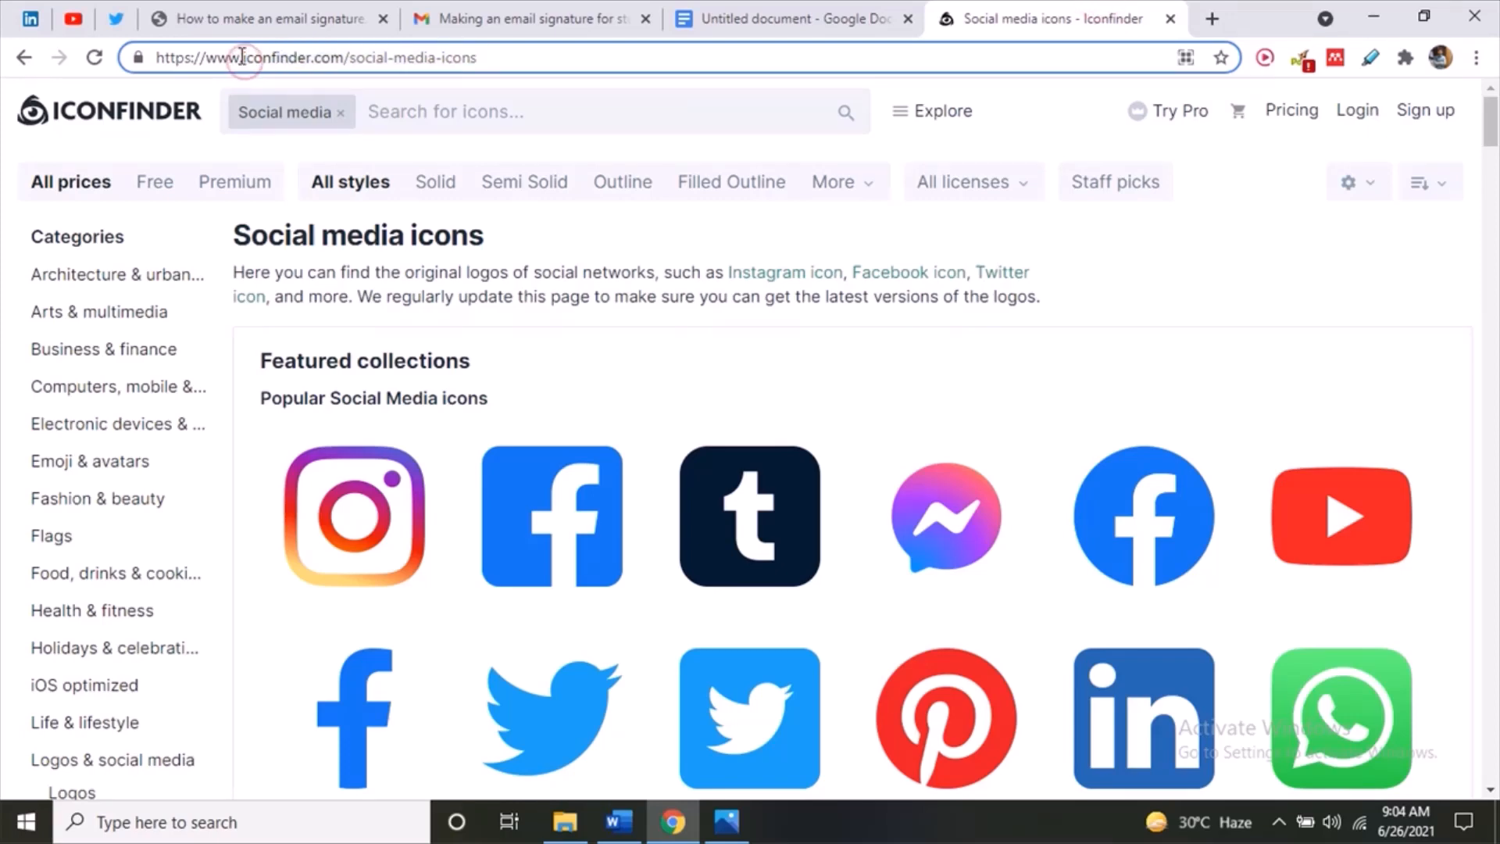
double_click(242, 57)
click(330, 57)
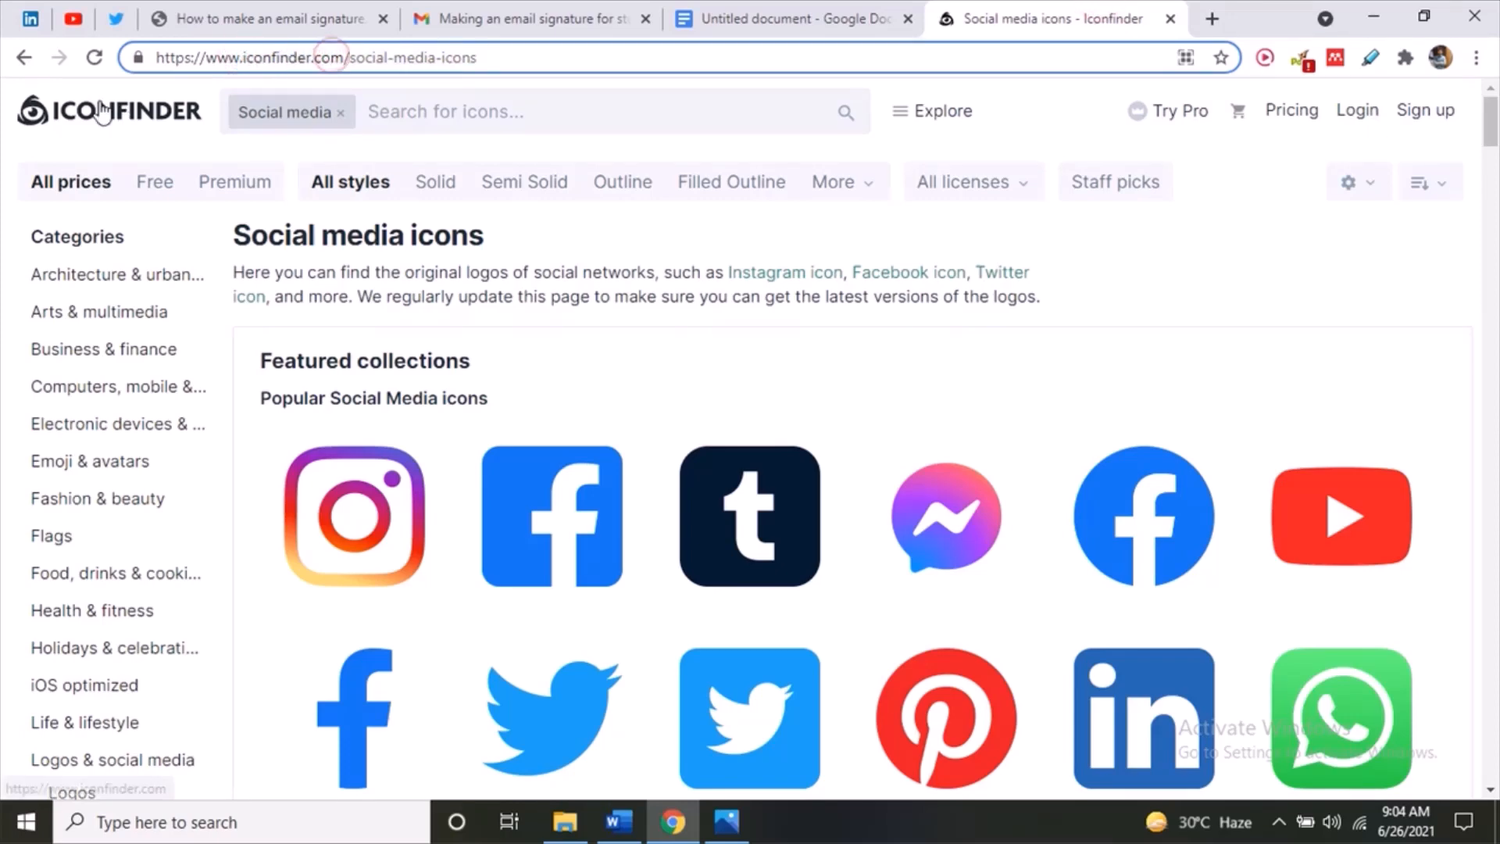
click(58, 129)
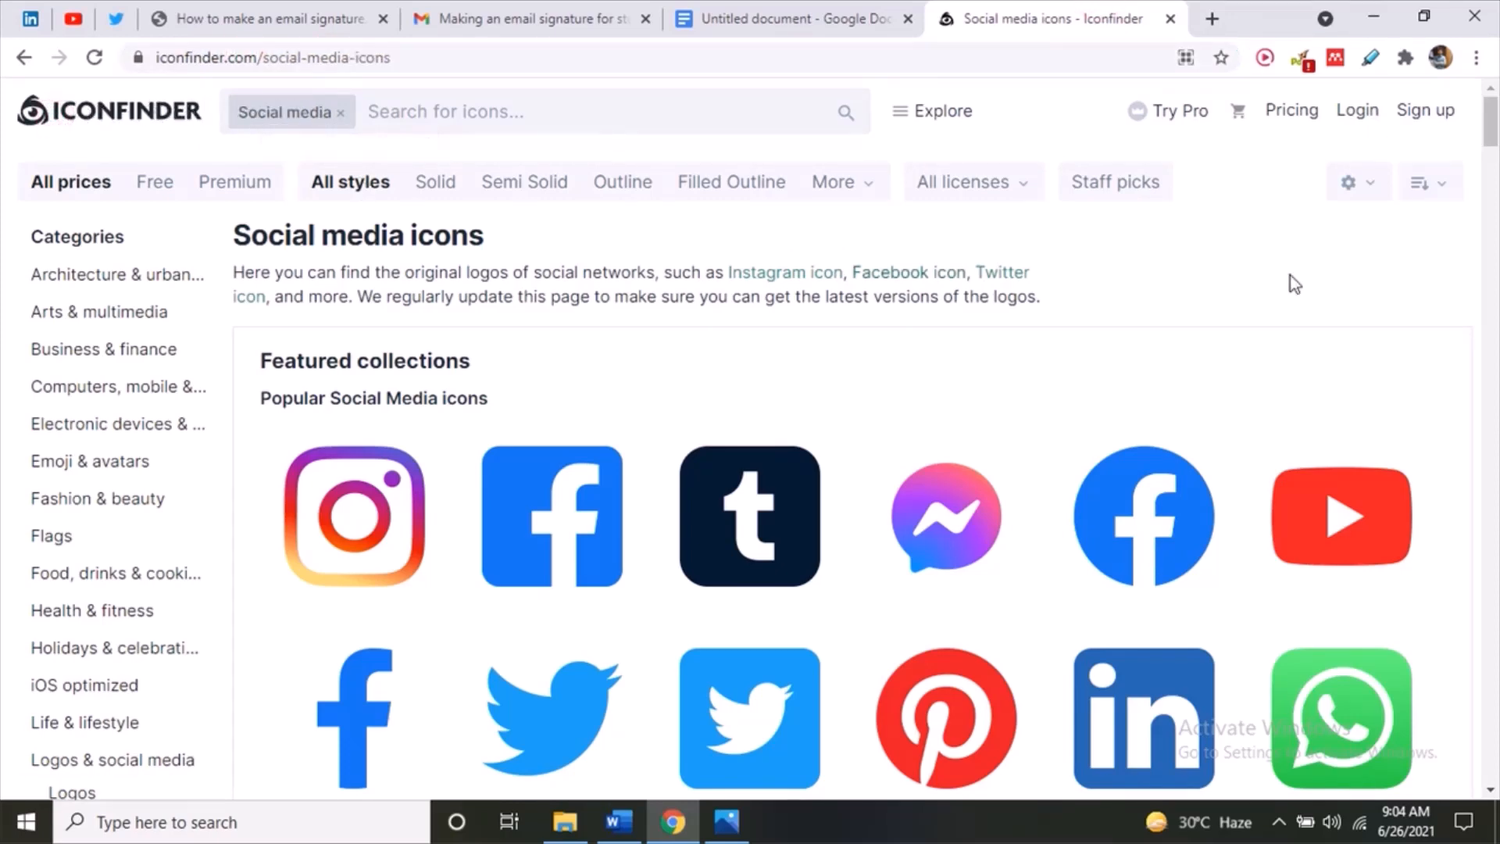
scroll(1293, 283, down, 3)
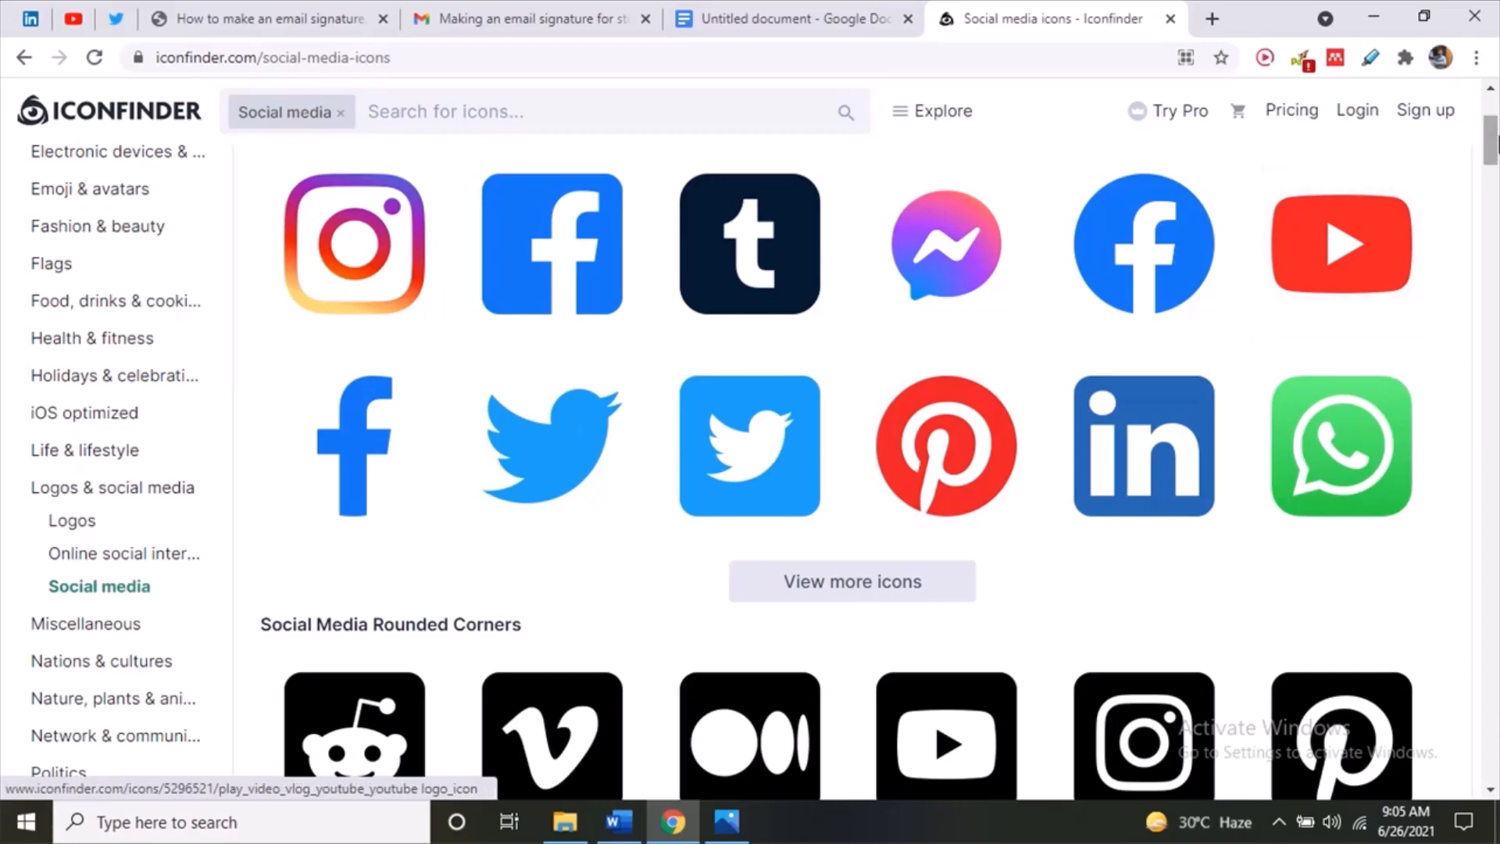
scroll(1492, 140, down, 3)
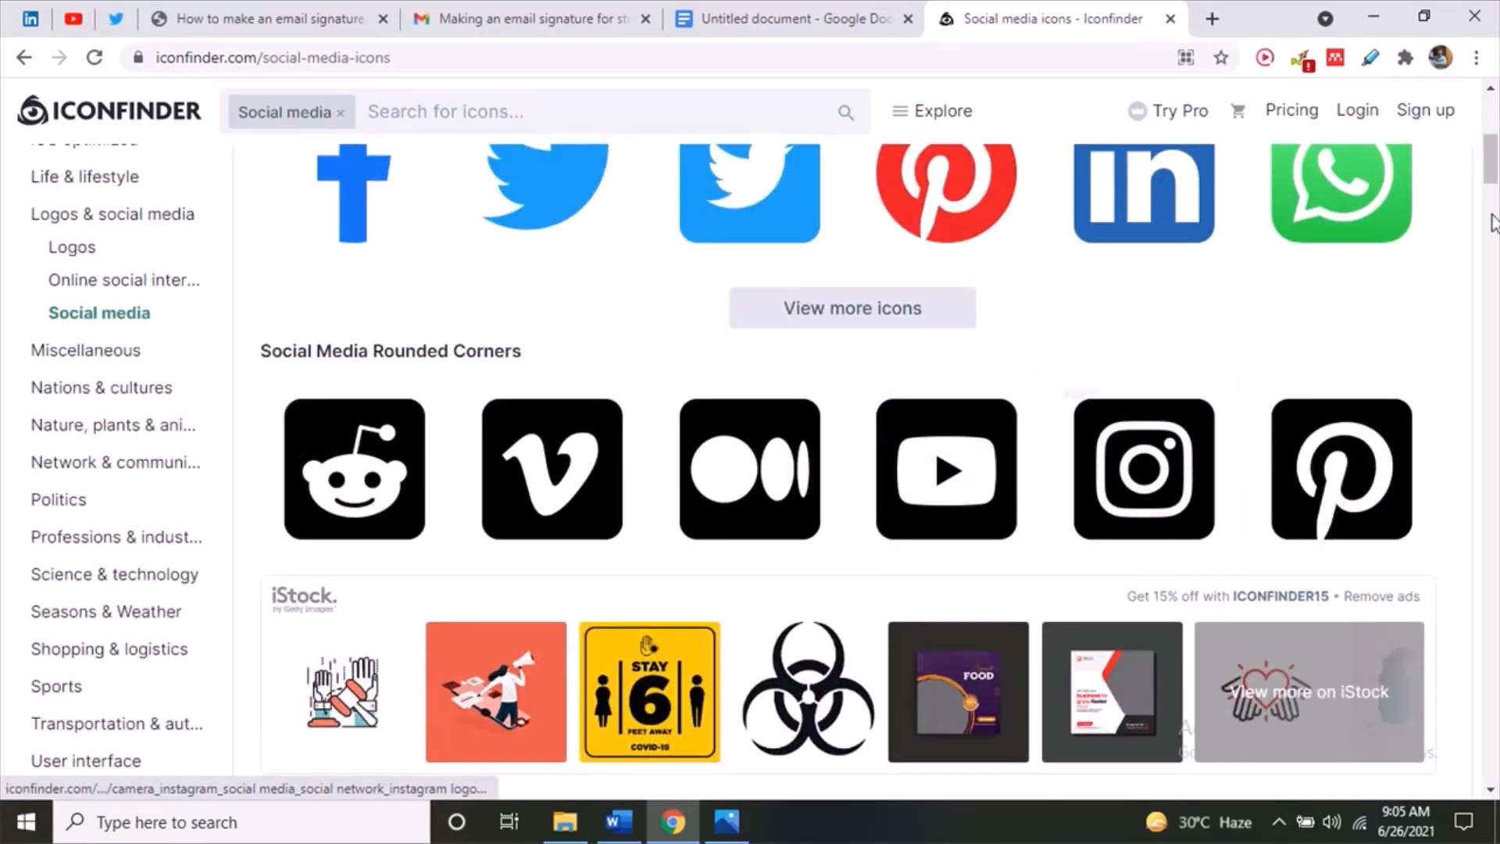
- Locate the black rounded LinkedIn icon on Iconfinder, and switch to File Explorer's Downloads folder to review the saved colored and black social media icons
scroll(1493, 222, down, 5)
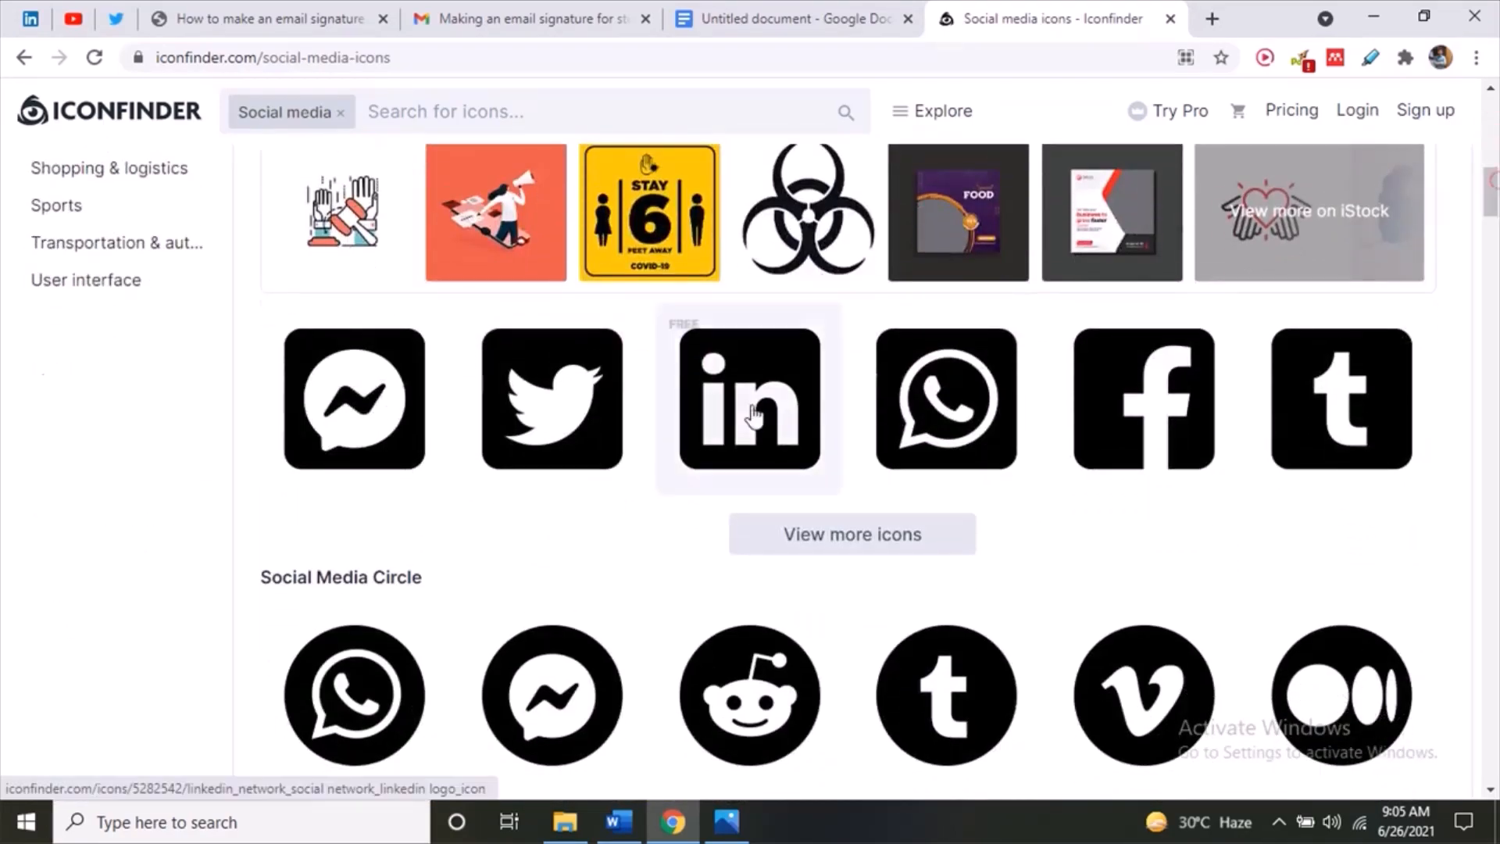
click(574, 821)
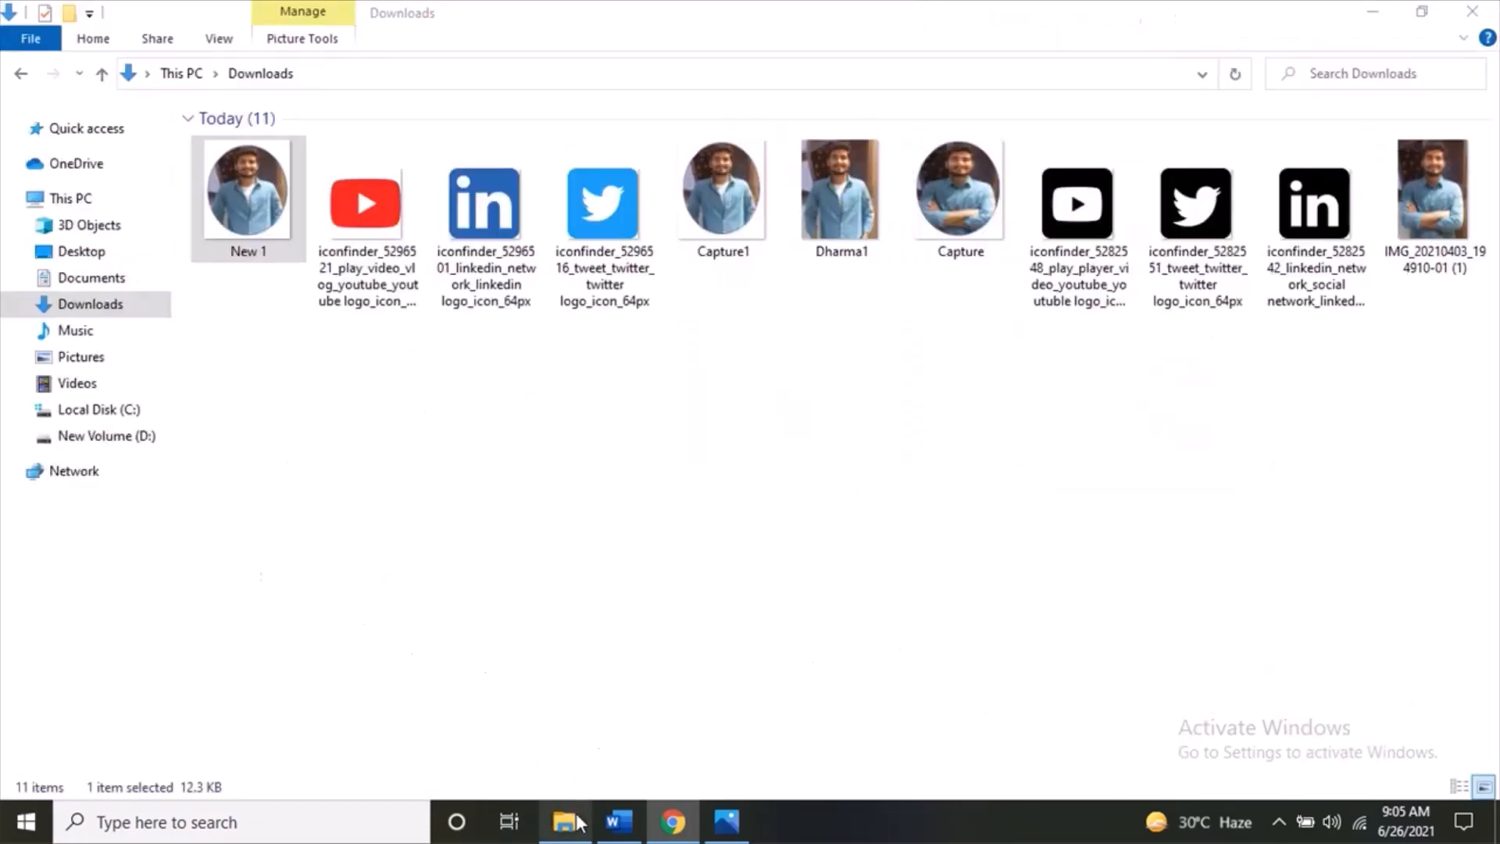
click(786, 264)
click(1029, 349)
drag(1061, 370, 1296, 269)
click(844, 361)
drag(344, 336, 617, 262)
click(854, 456)
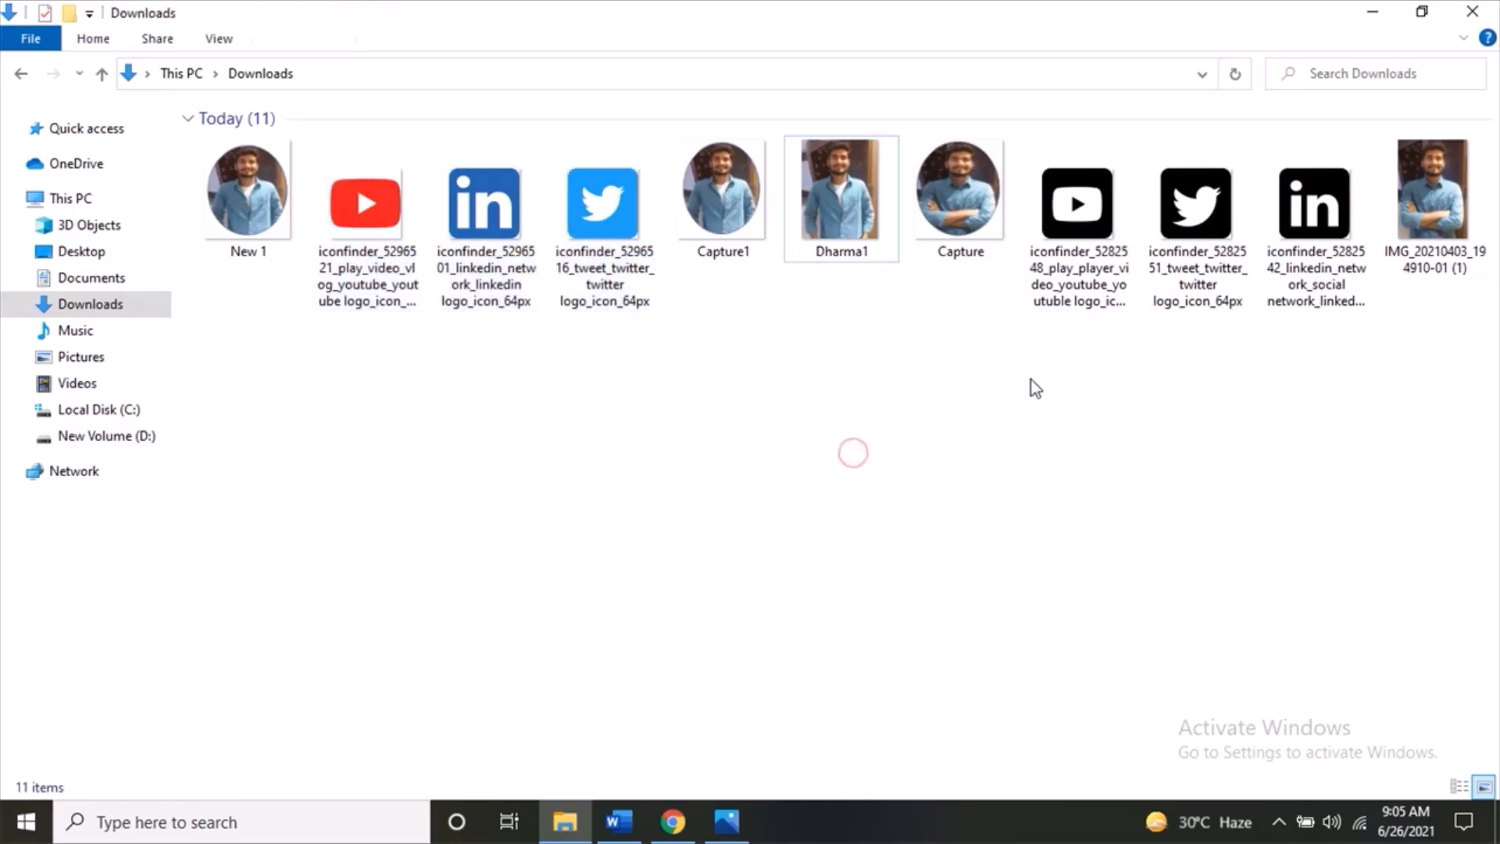
drag(1062, 368, 1290, 264)
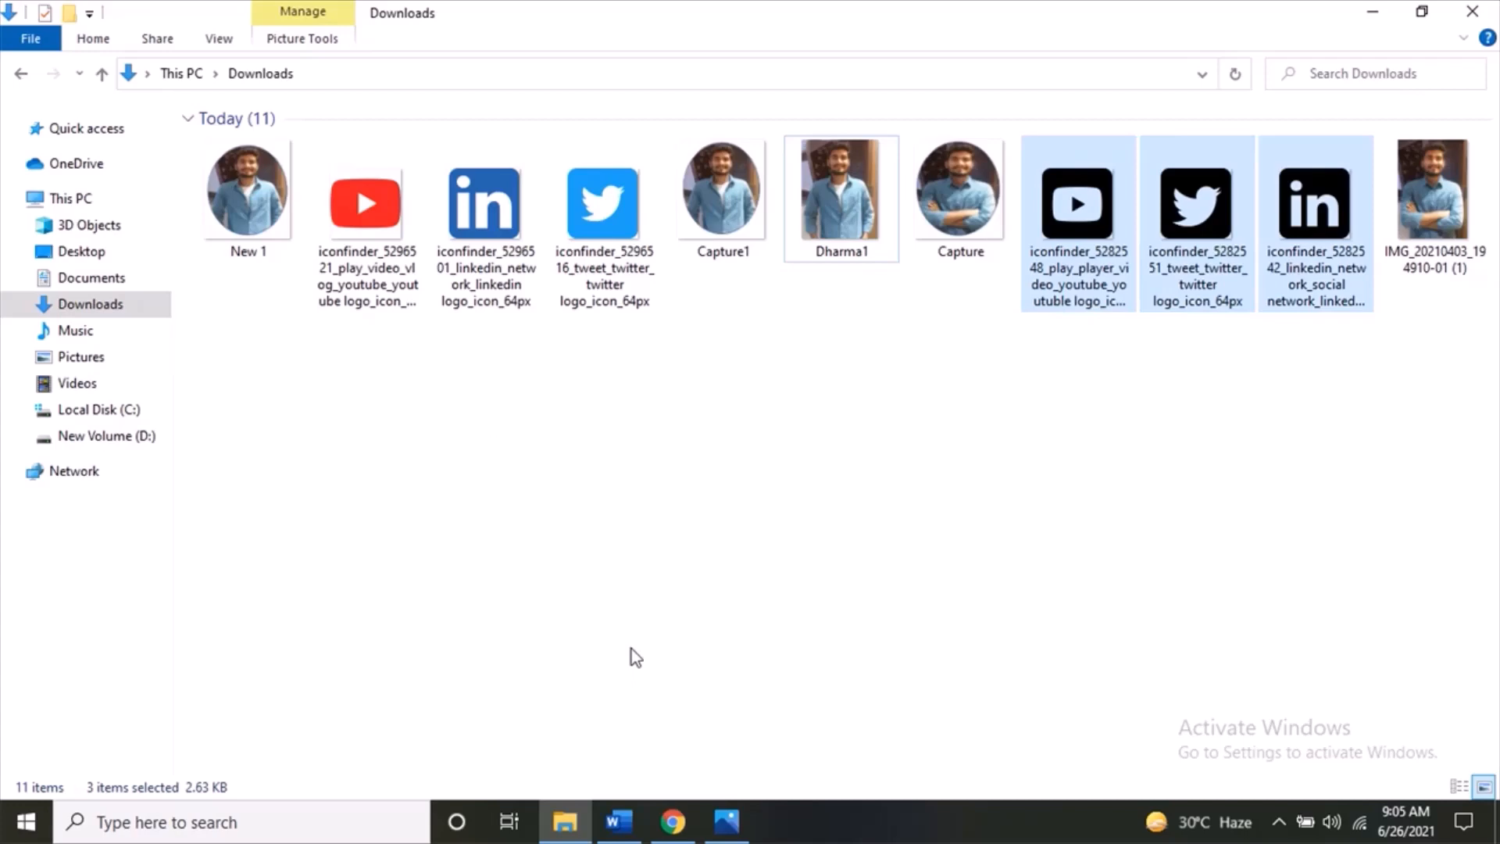
- Switch back to Iconfinder, download the black rounded-corner LinkedIn icon as a 64 px PNG, and close the Iconfinder page
click(662, 834)
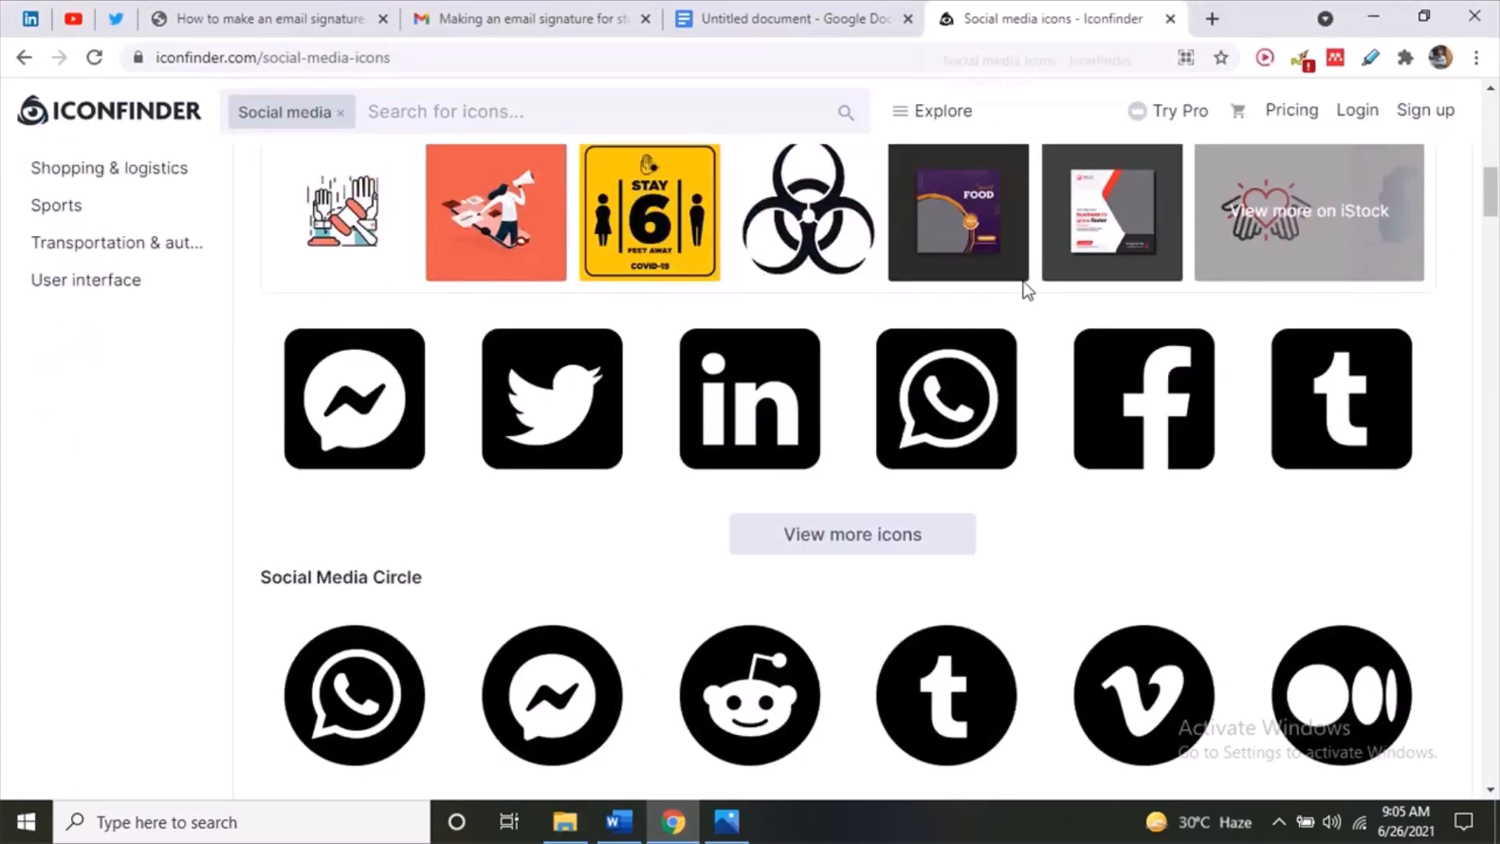
click(781, 404)
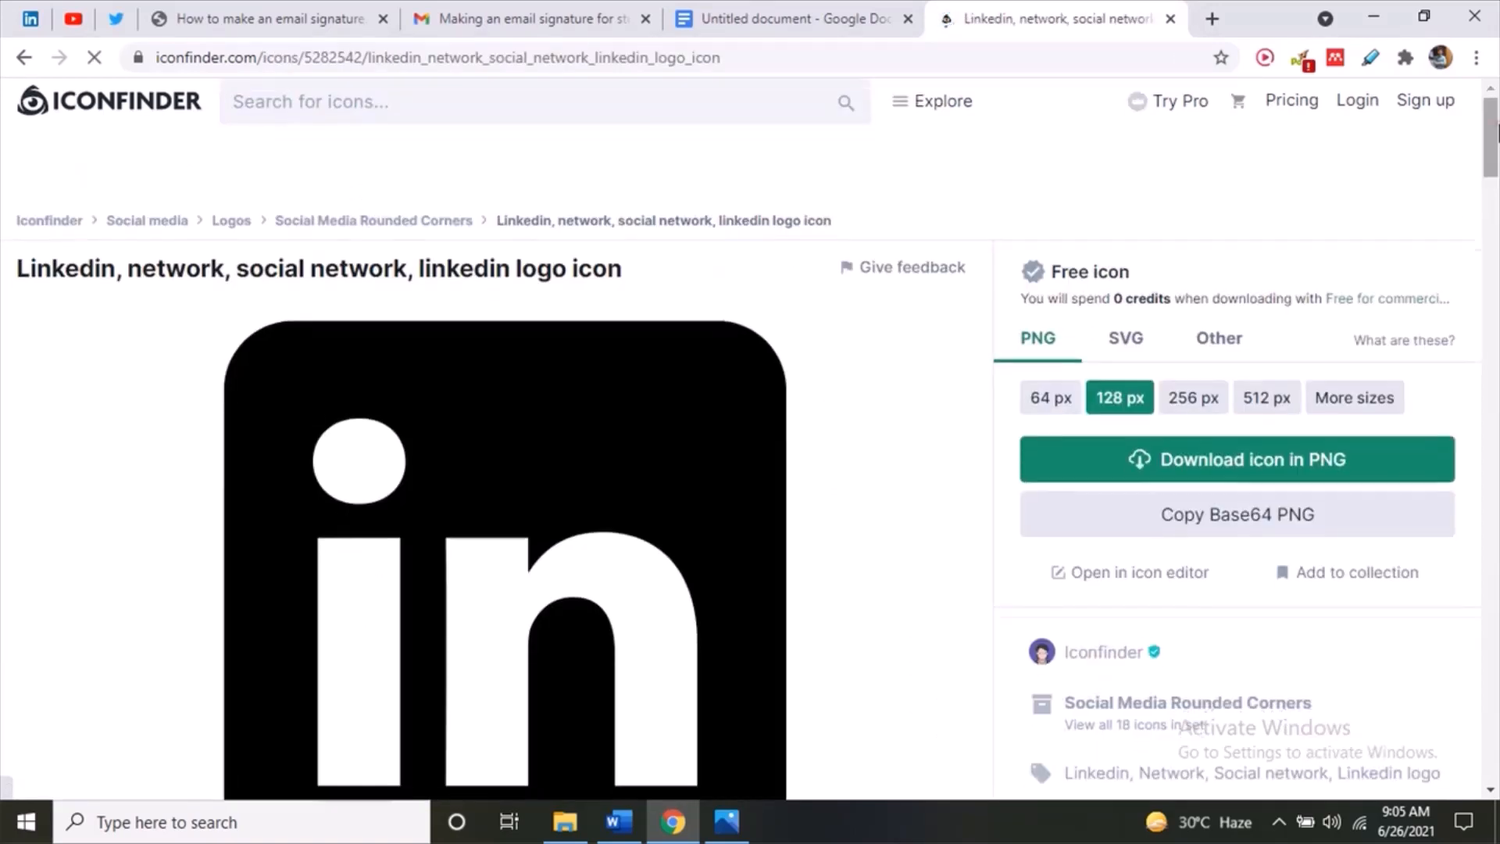
scroll(1031, 219, down, 3)
click(1031, 217)
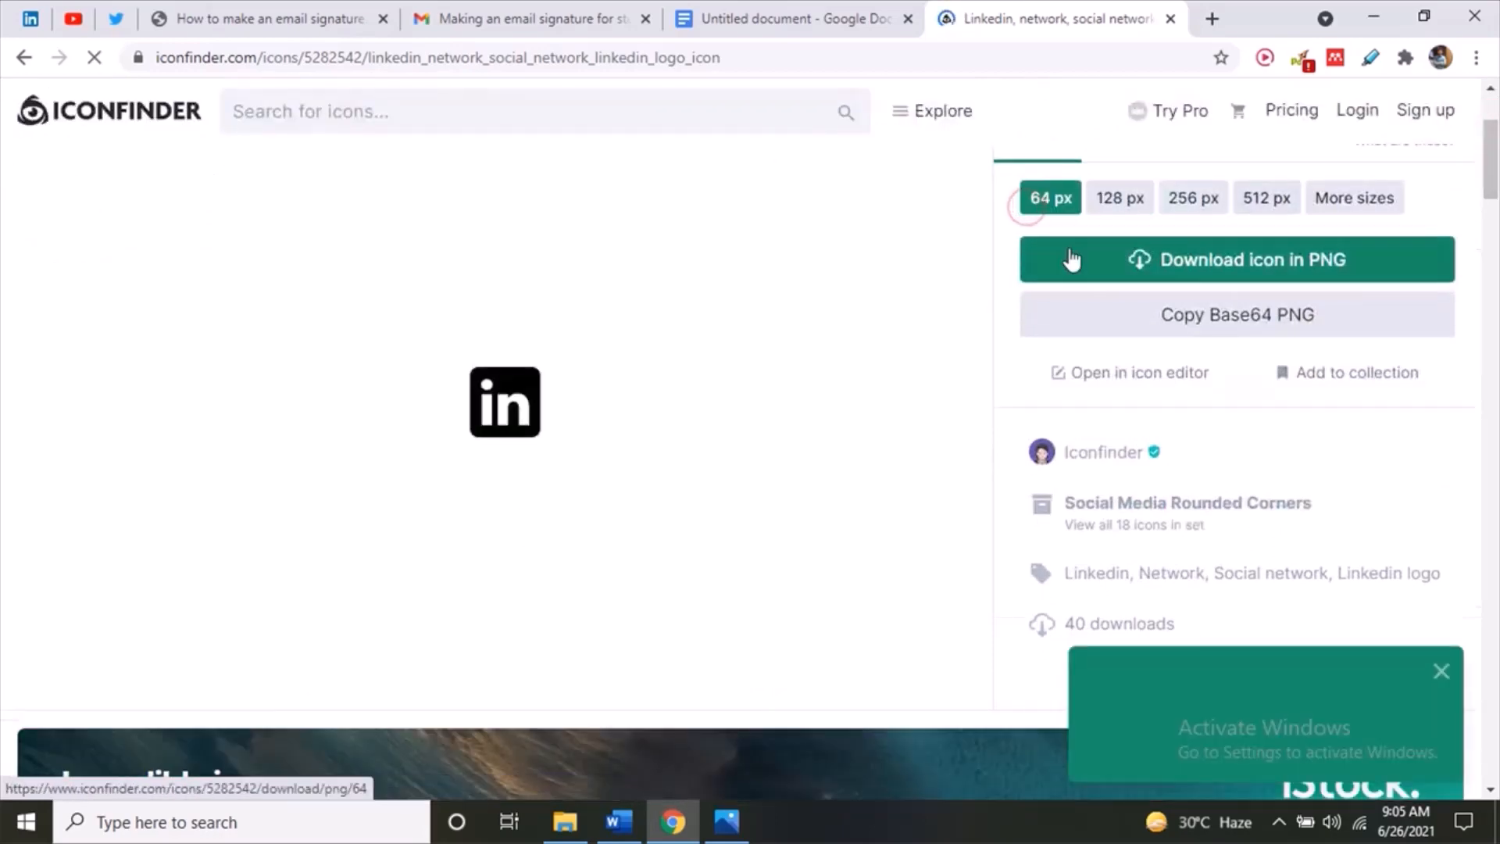
click(1074, 258)
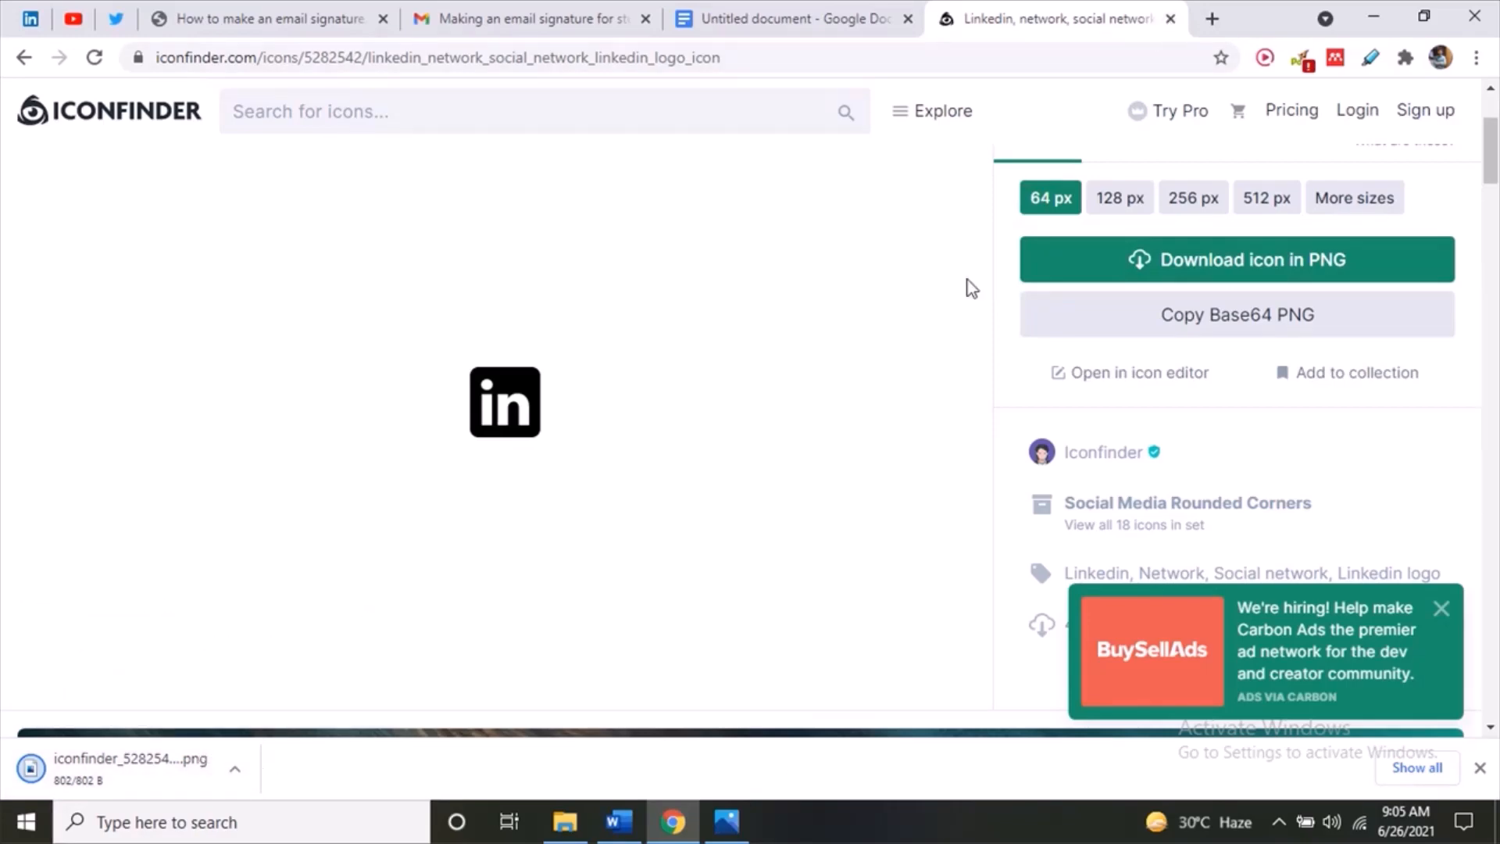
click(1168, 17)
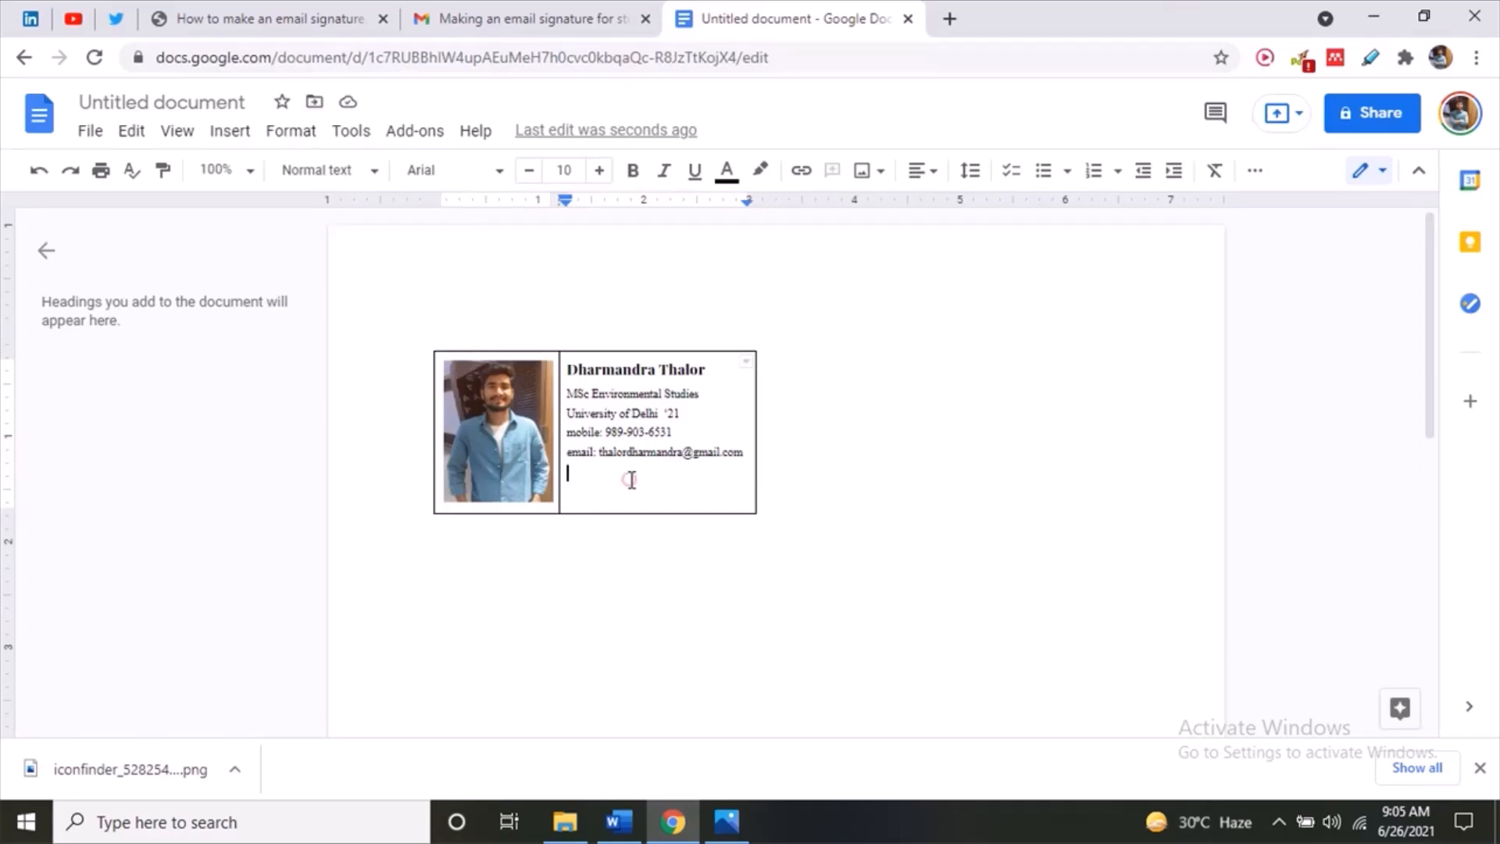
- Insert the black LinkedIn icon from the Downloads folder below the email line in the contact details cell
click(236, 133)
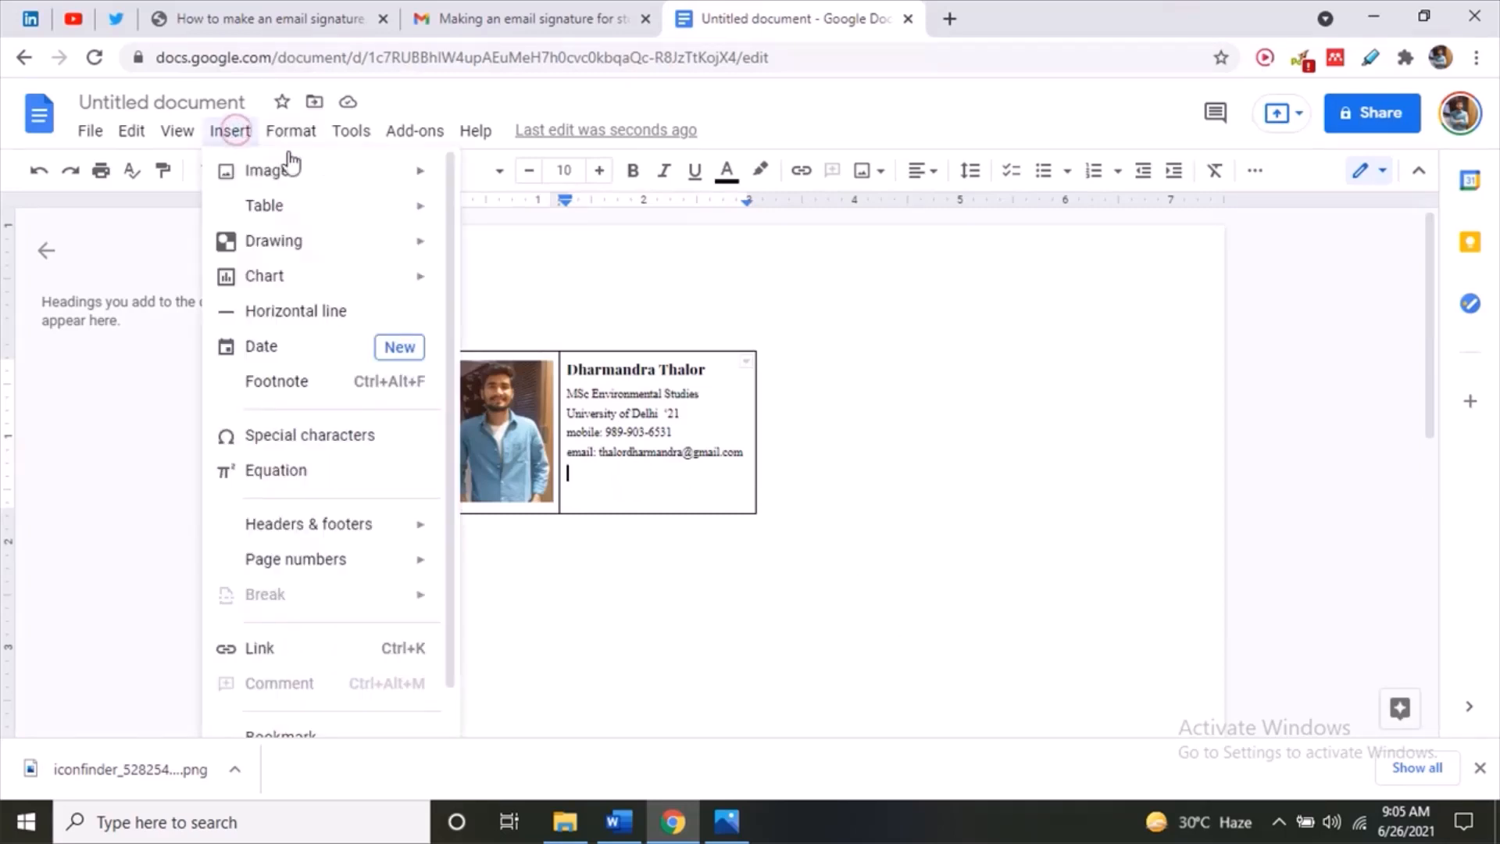
click(291, 131)
mouse_move(346, 186)
click(227, 135)
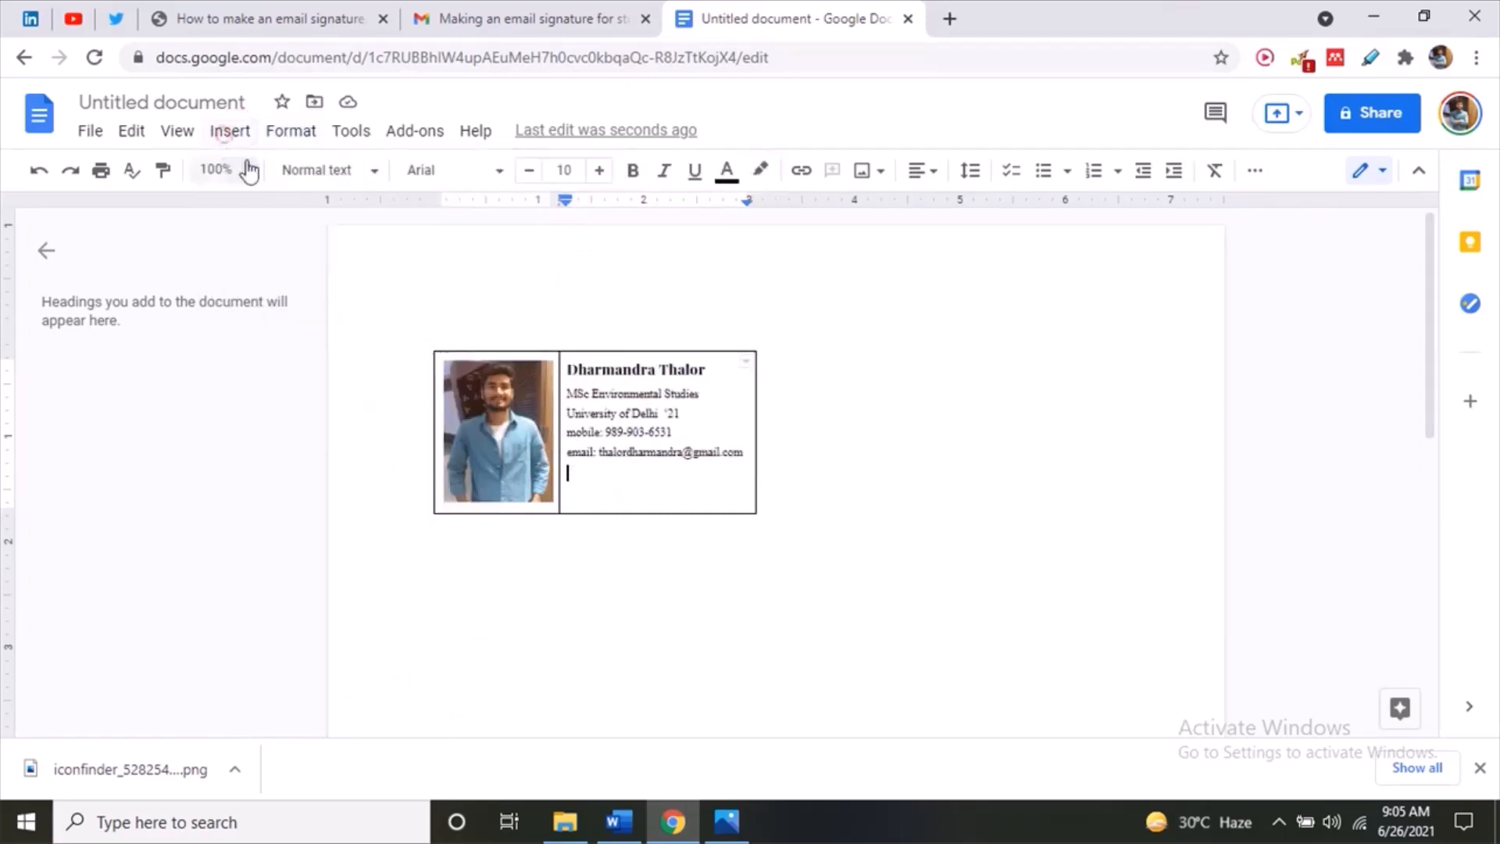
click(224, 132)
mouse_move(392, 167)
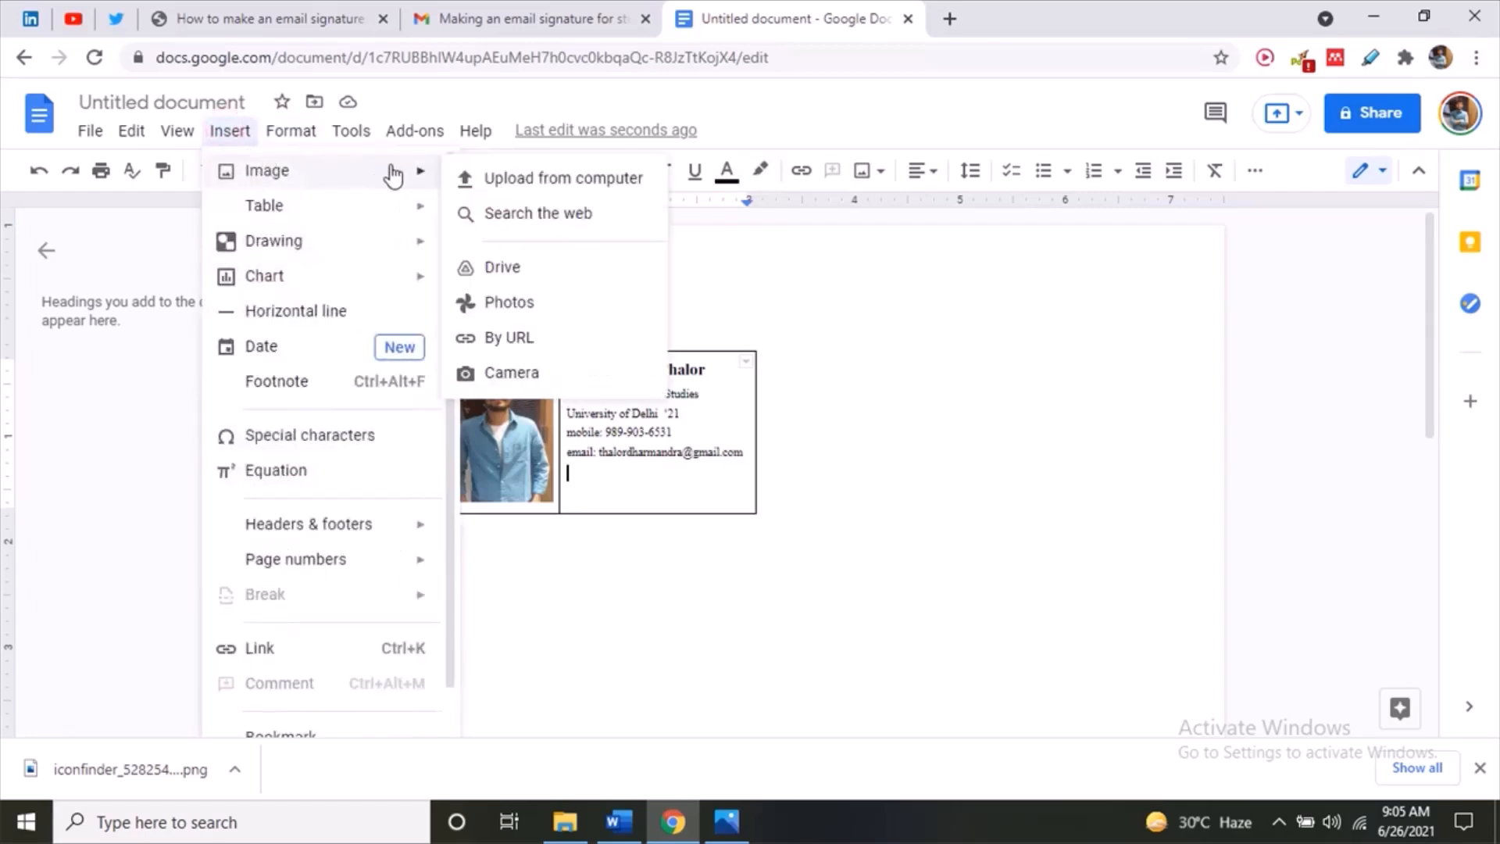
click(468, 176)
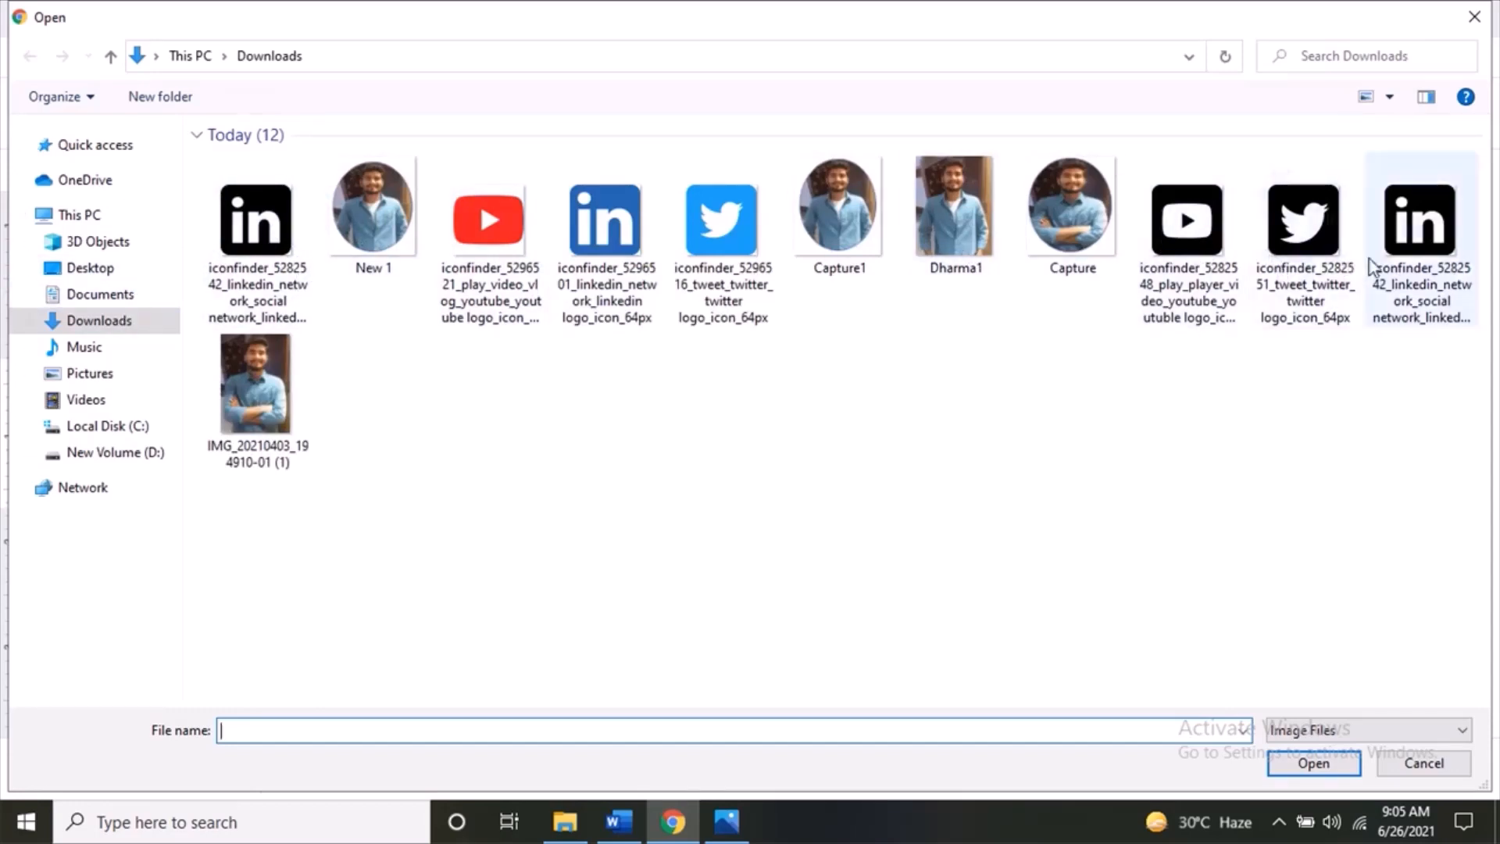
click(1414, 266)
click(1288, 766)
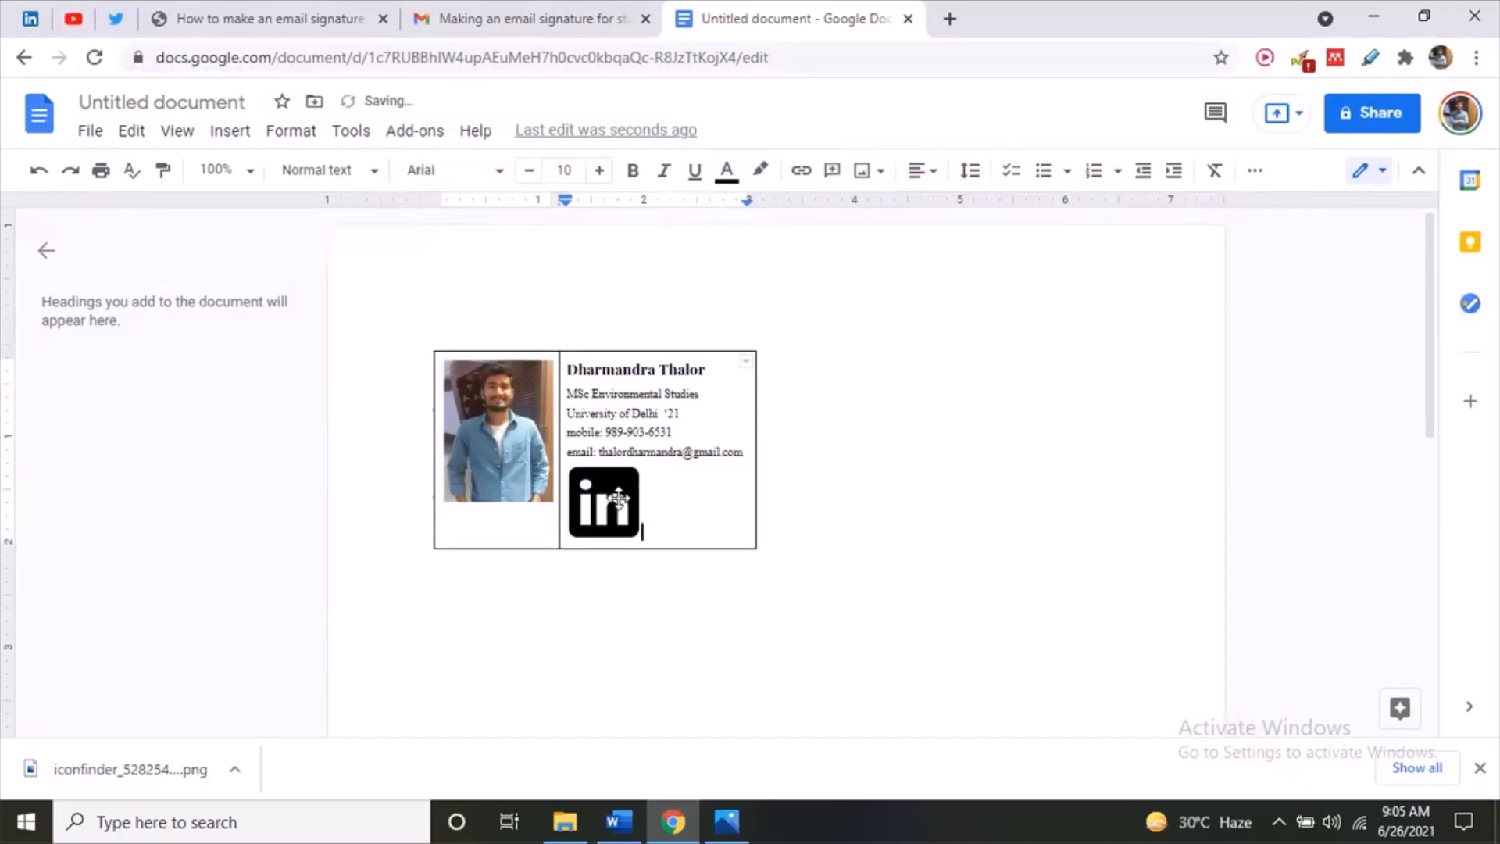
- Shrink the LinkedIn icon proportionally to about 0.3 inch wide and place the text cursor just after it
click(638, 536)
drag(638, 536, 597, 495)
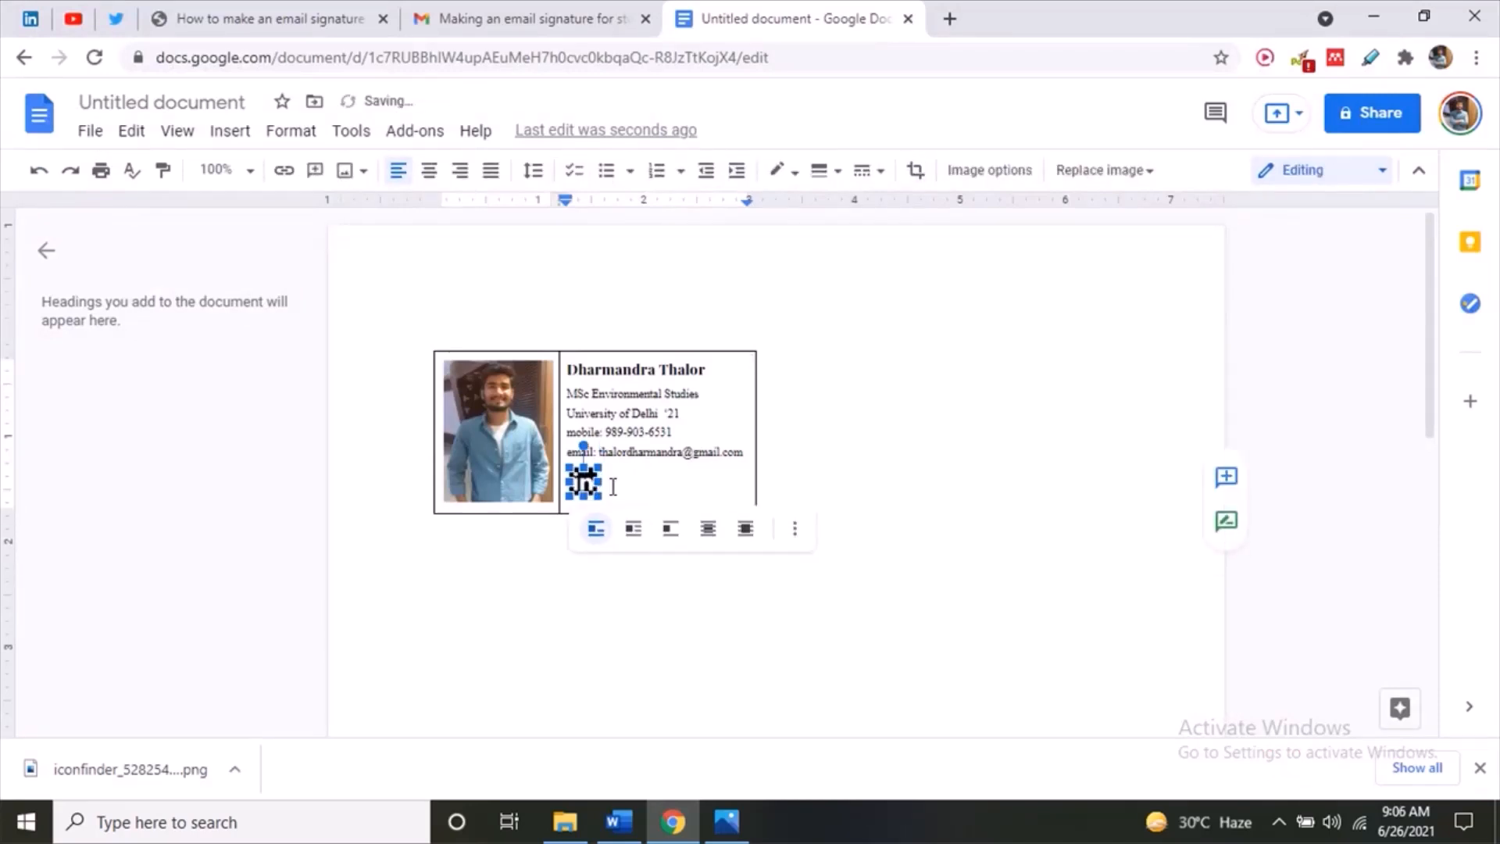
click(622, 485)
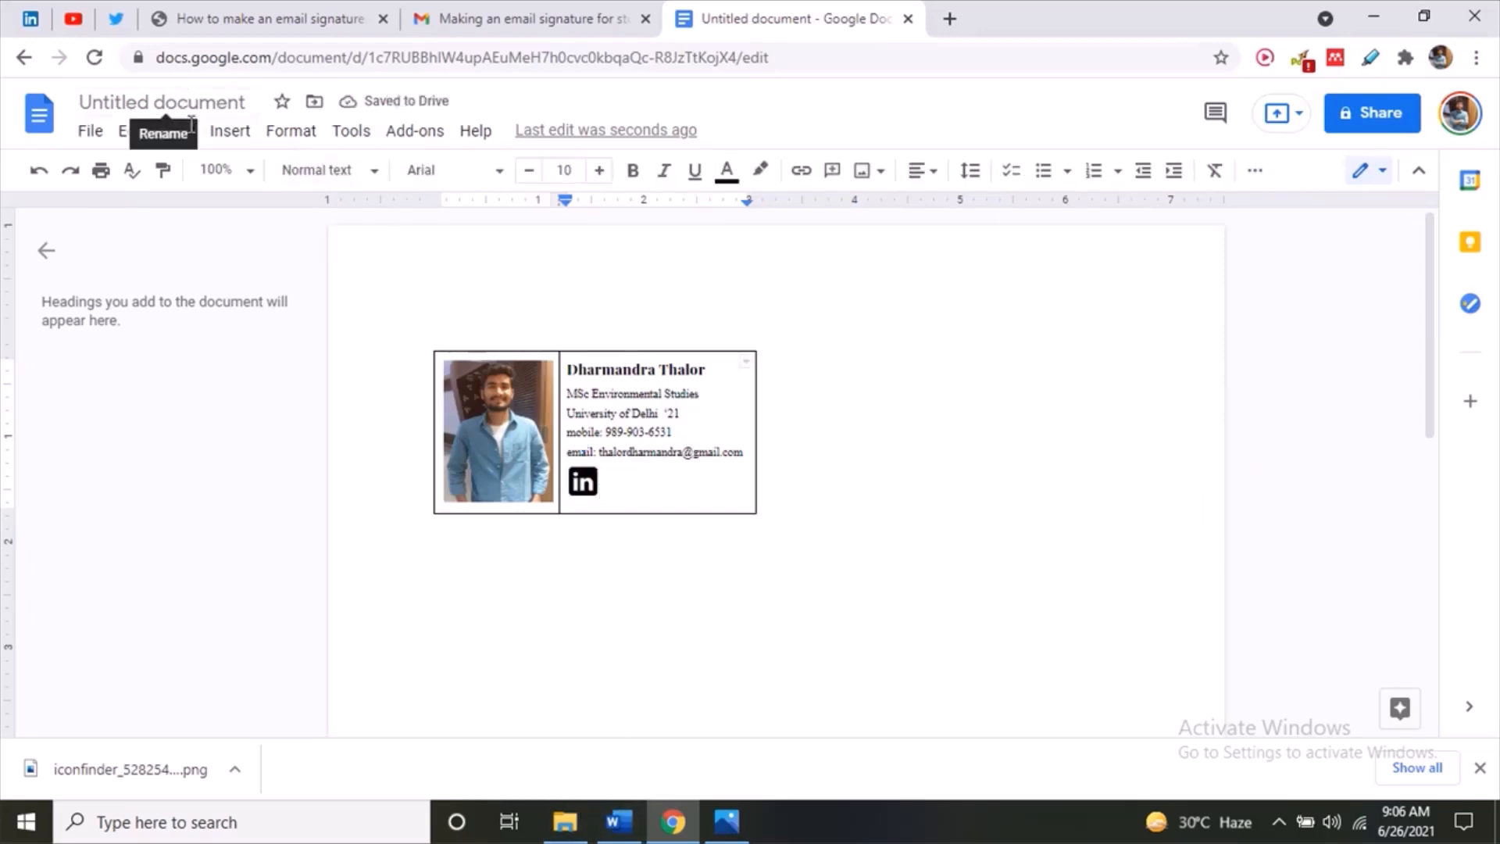
- Insert the black 64px YouTube icon from the Downloads folder beside the LinkedIn icon
click(225, 136)
mouse_move(438, 167)
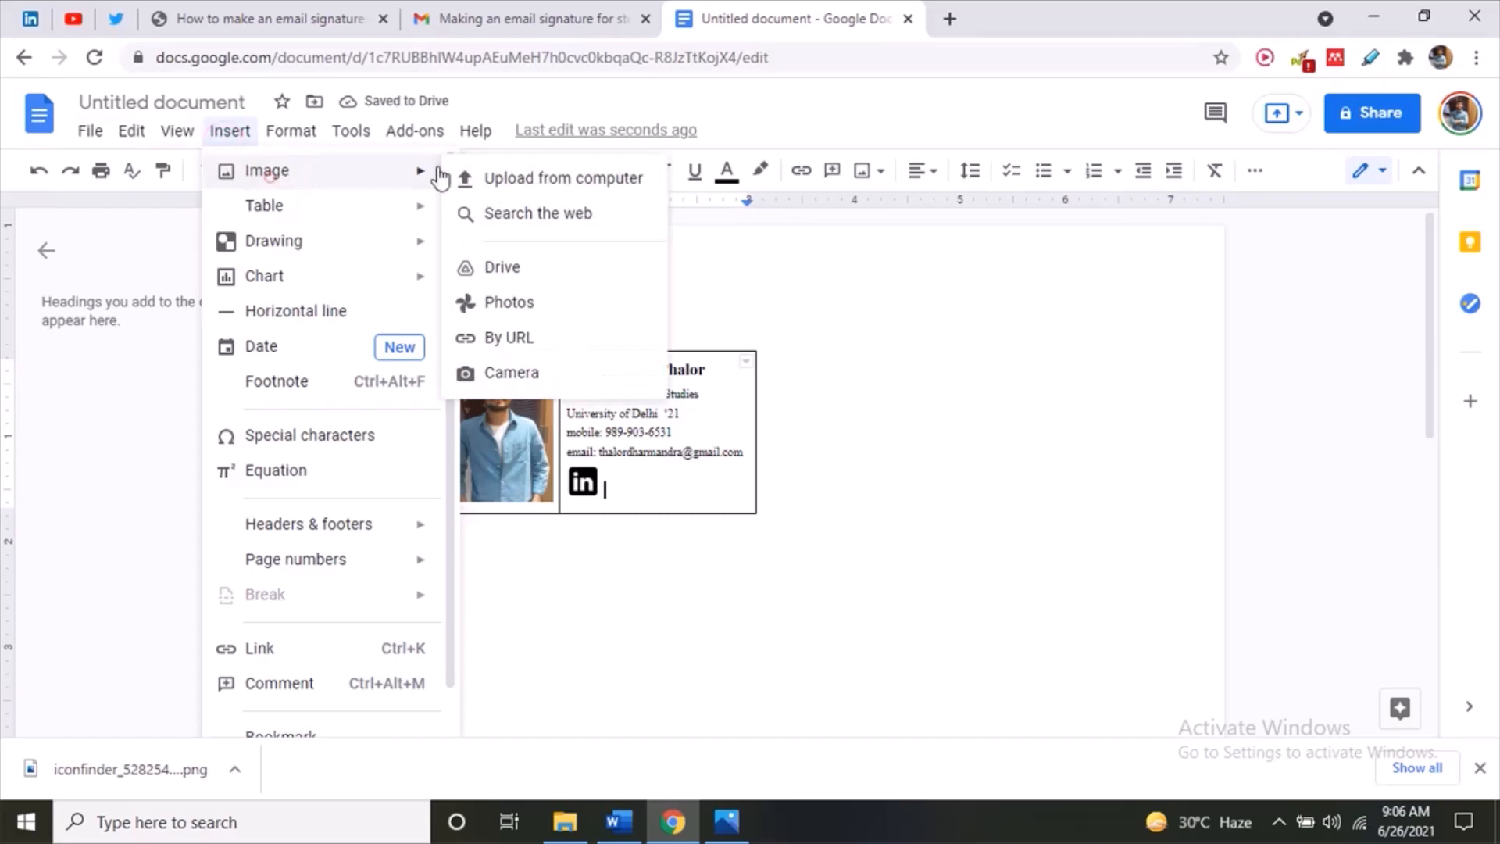
click(515, 186)
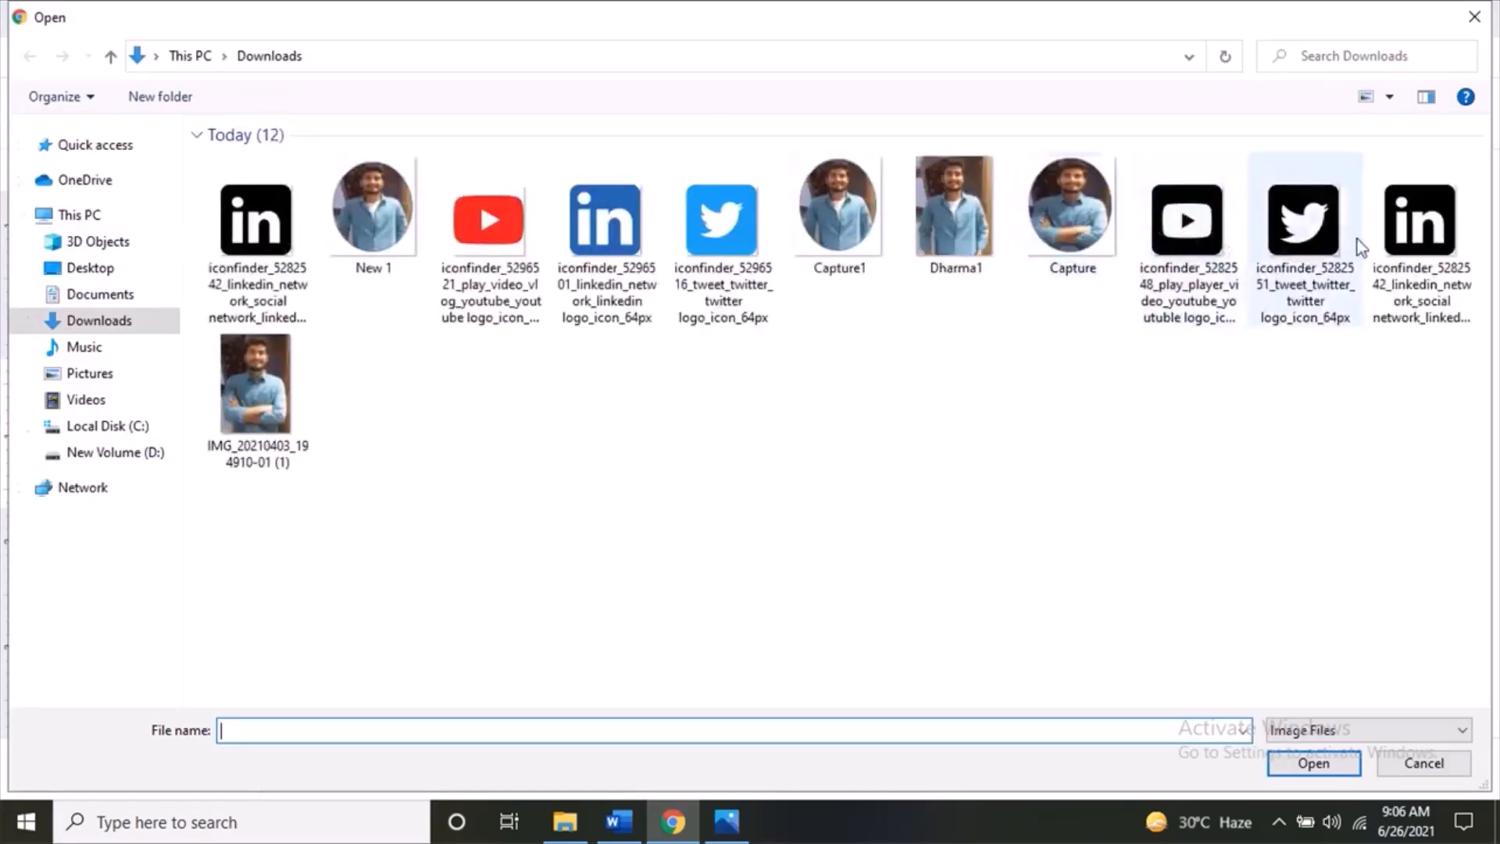
click(1187, 234)
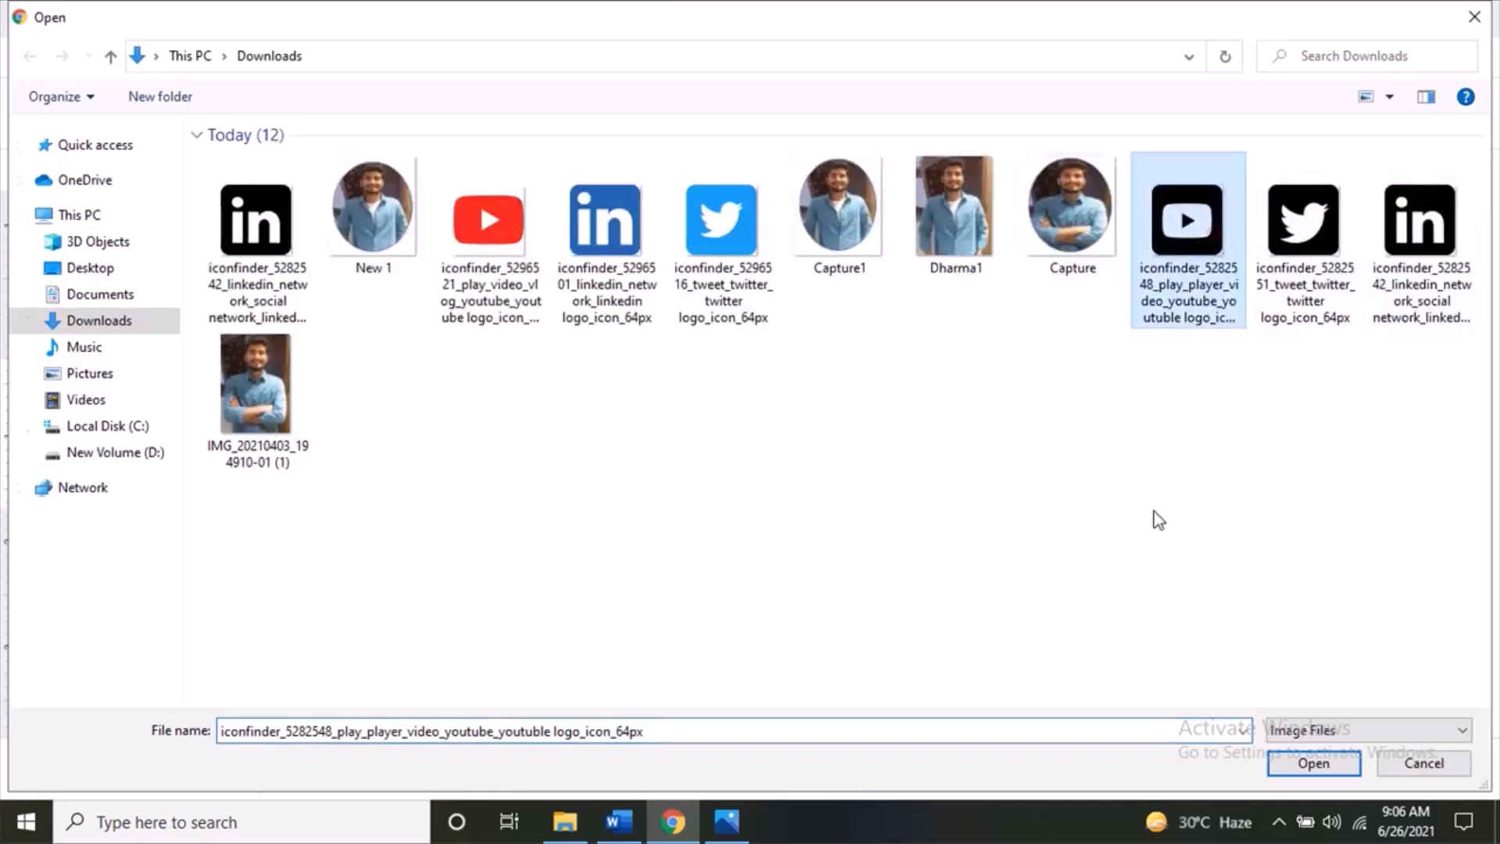
click(1291, 767)
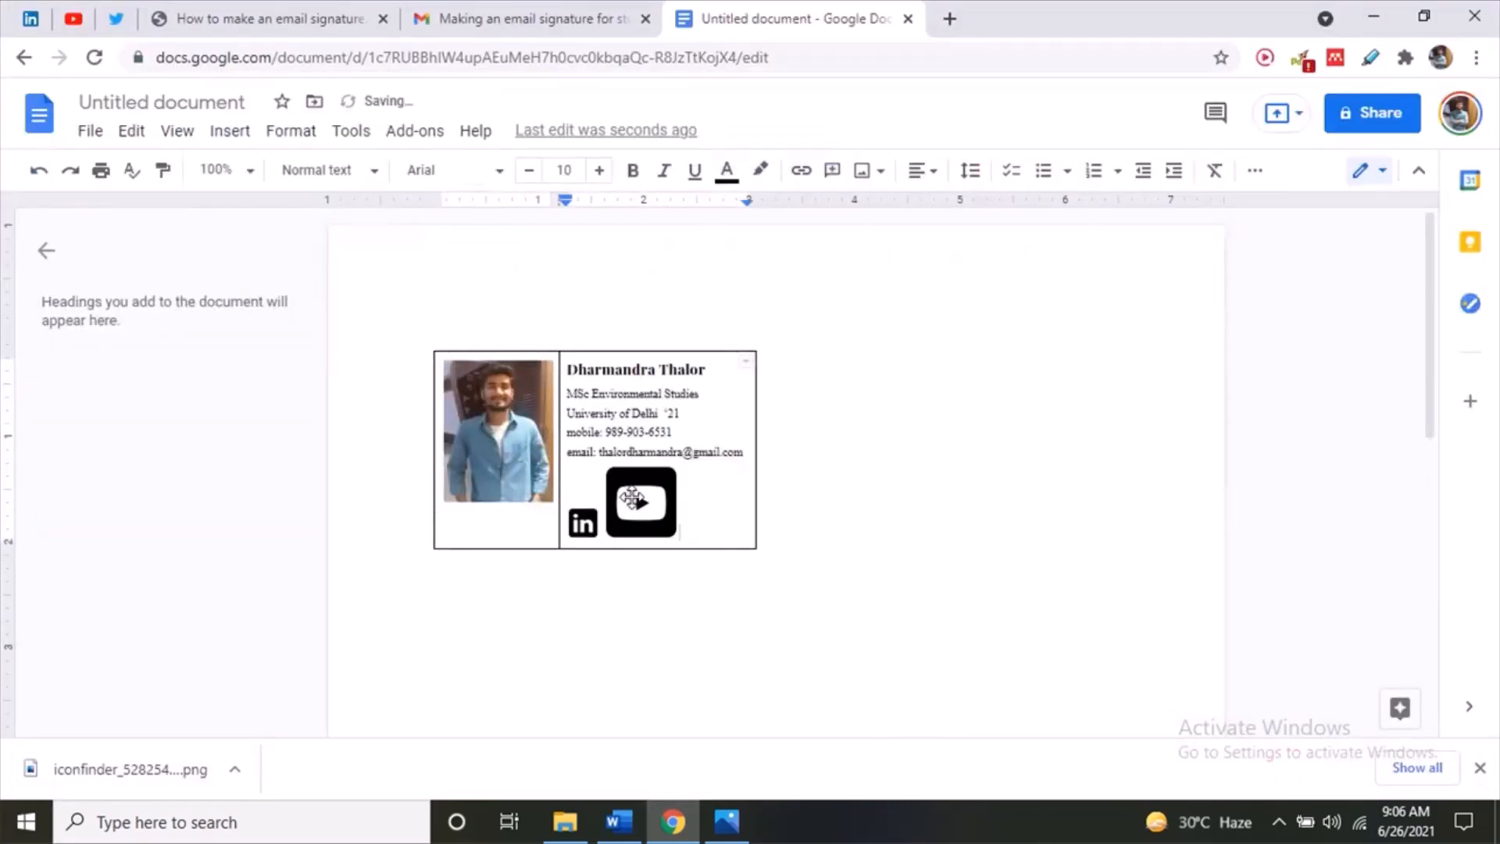
- Shrink the YouTube icon proportionally to match the LinkedIn icon and place the text cursor after it
click(674, 528)
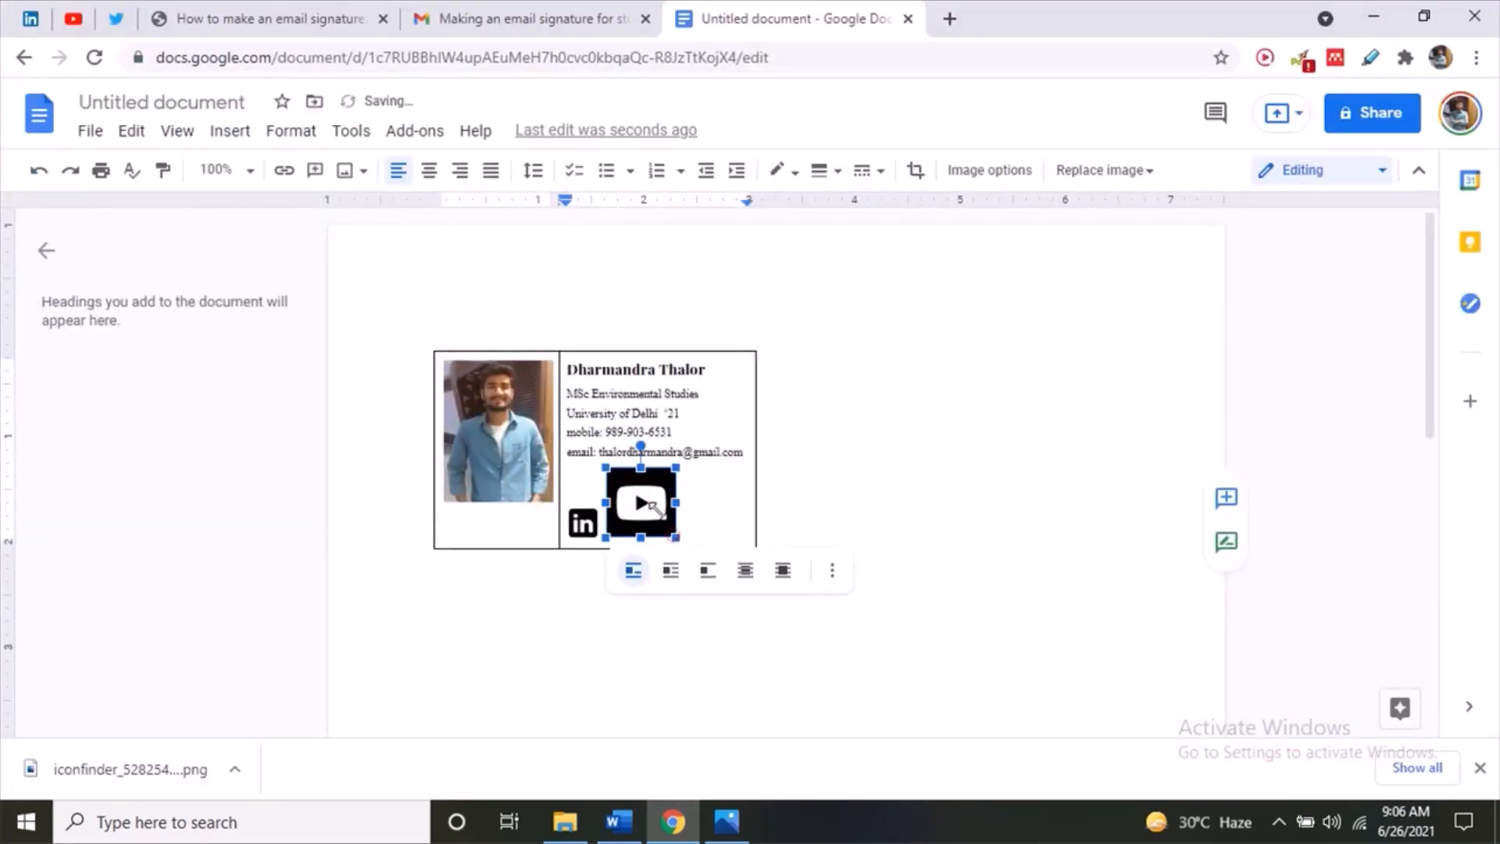
mouse_move(654, 508)
mouse_down()
mouse_move(629, 489)
mouse_move(660, 496)
mouse_up()
click(658, 489)
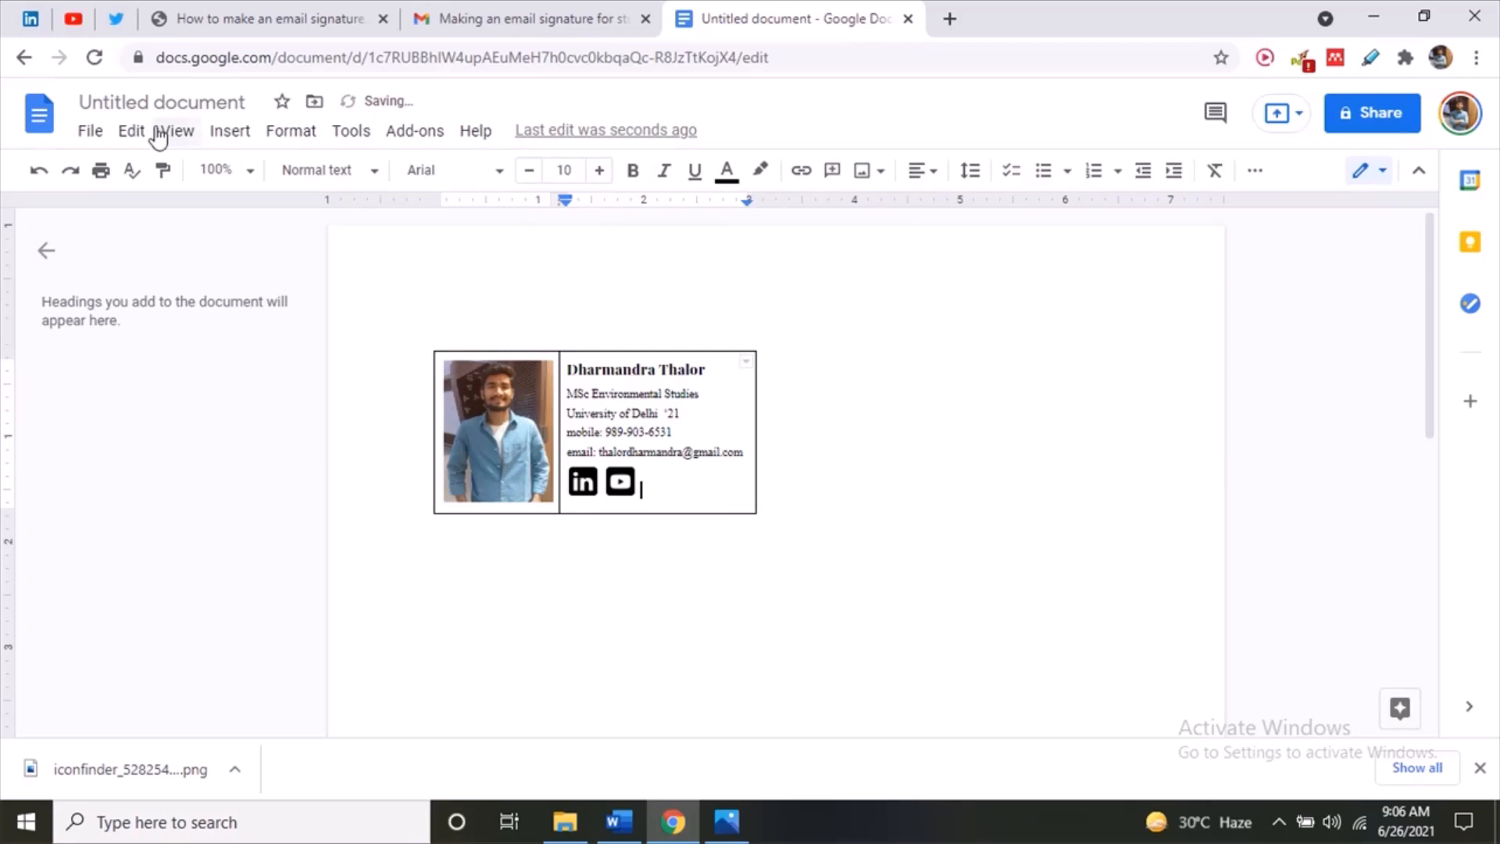
- Insert the black 64px Twitter icon from the Downloads folder beside the YouTube icon
click(223, 133)
mouse_move(250, 171)
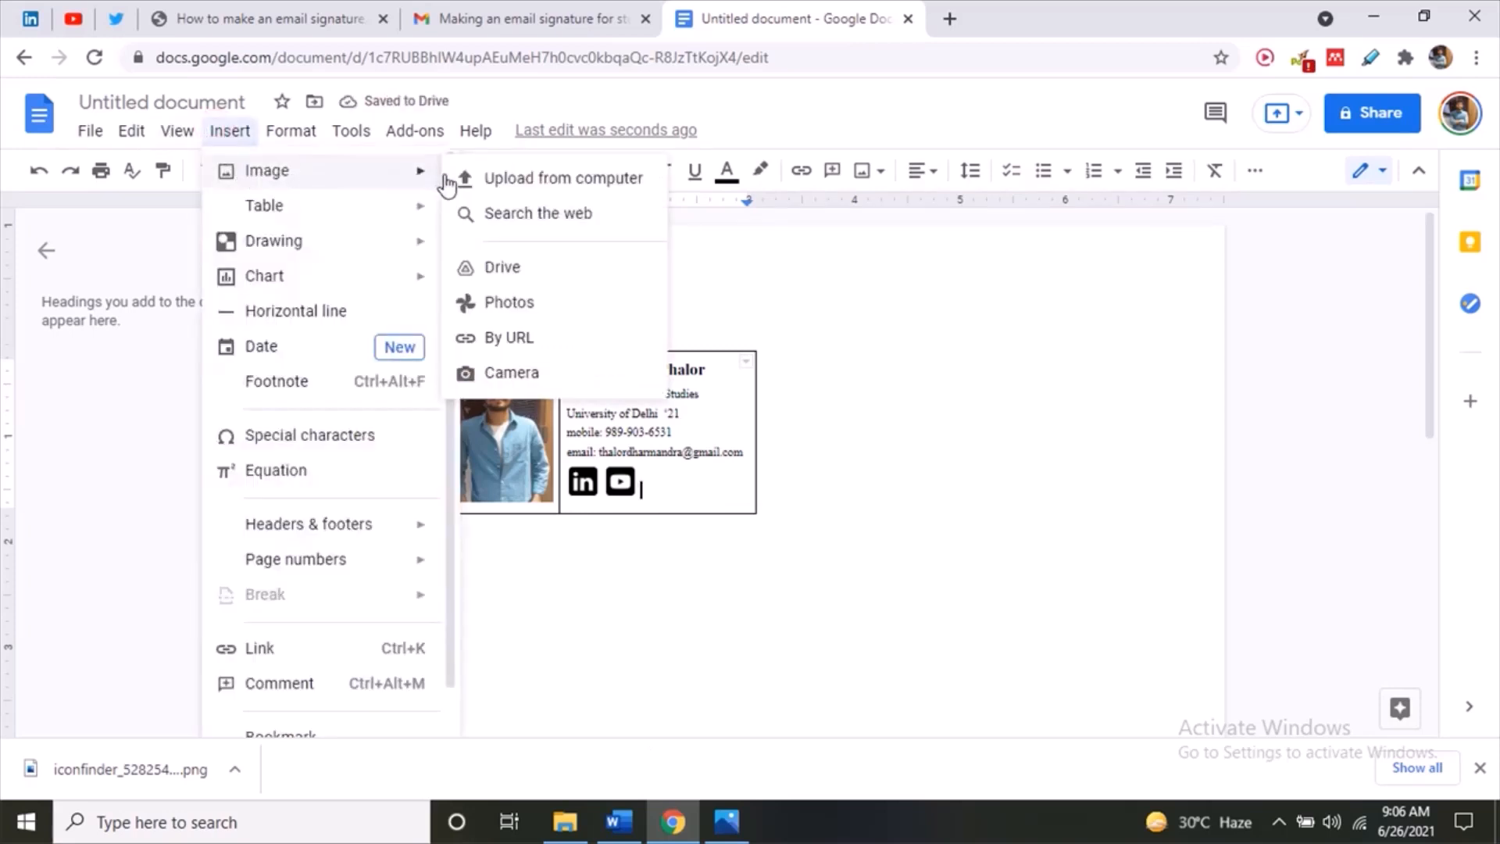
click(479, 184)
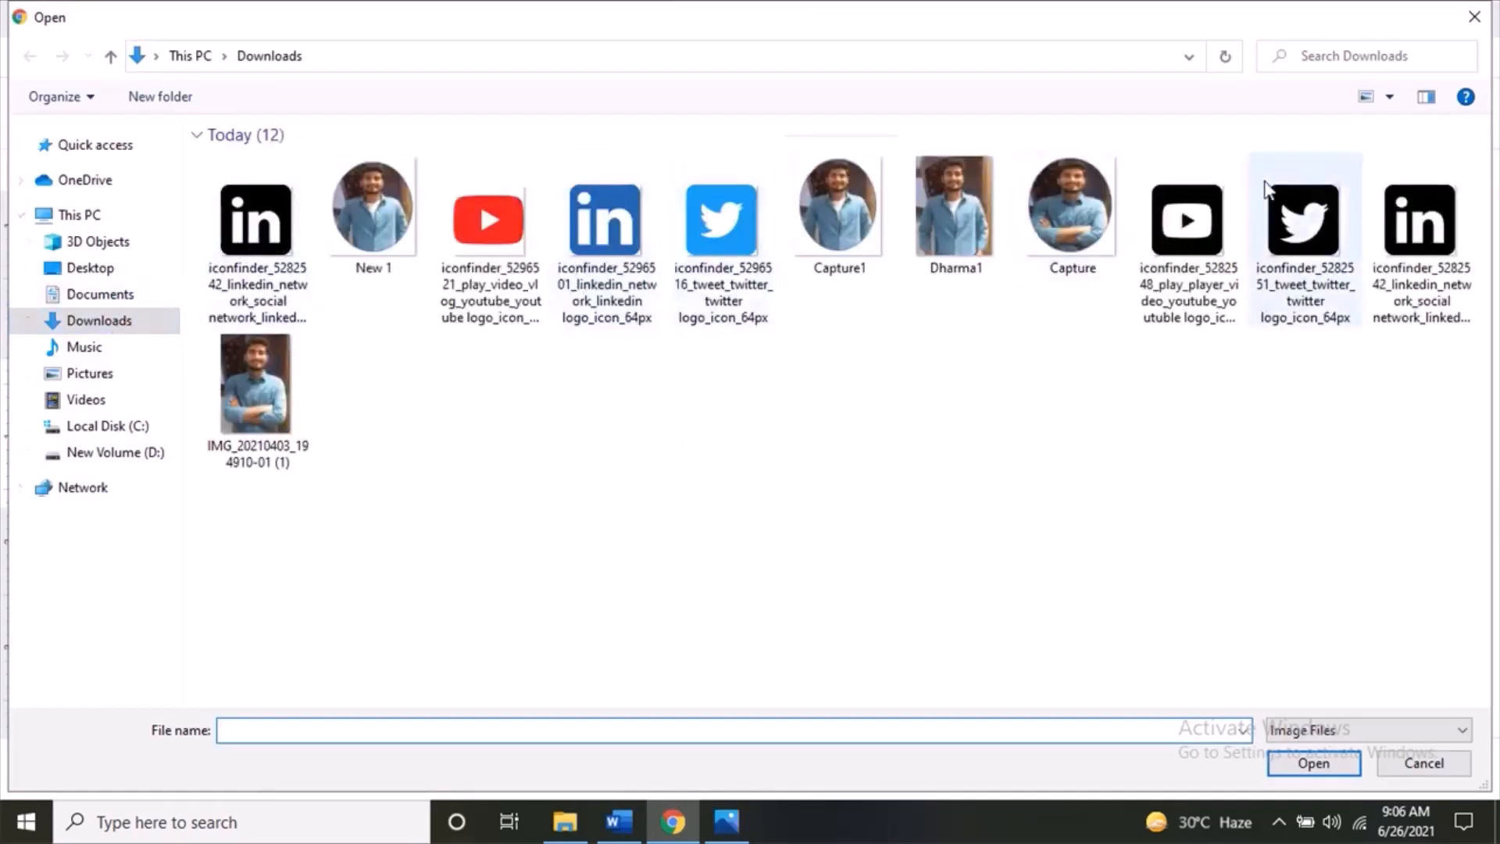
click(1266, 191)
click(1306, 764)
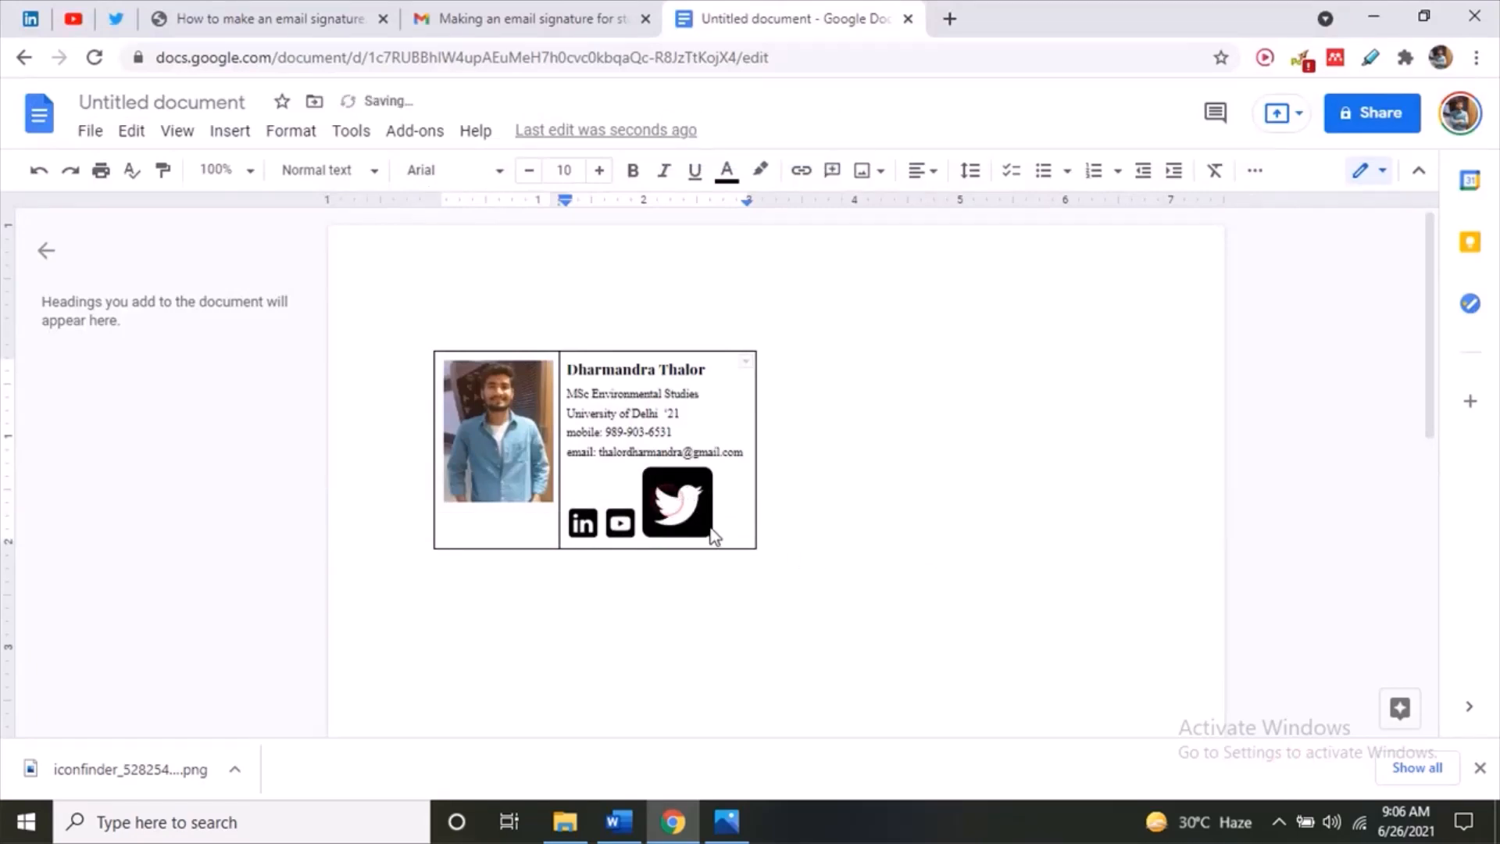
- Shrink the Twitter icon proportionally to about the size of the LinkedIn and YouTube icons
click(706, 531)
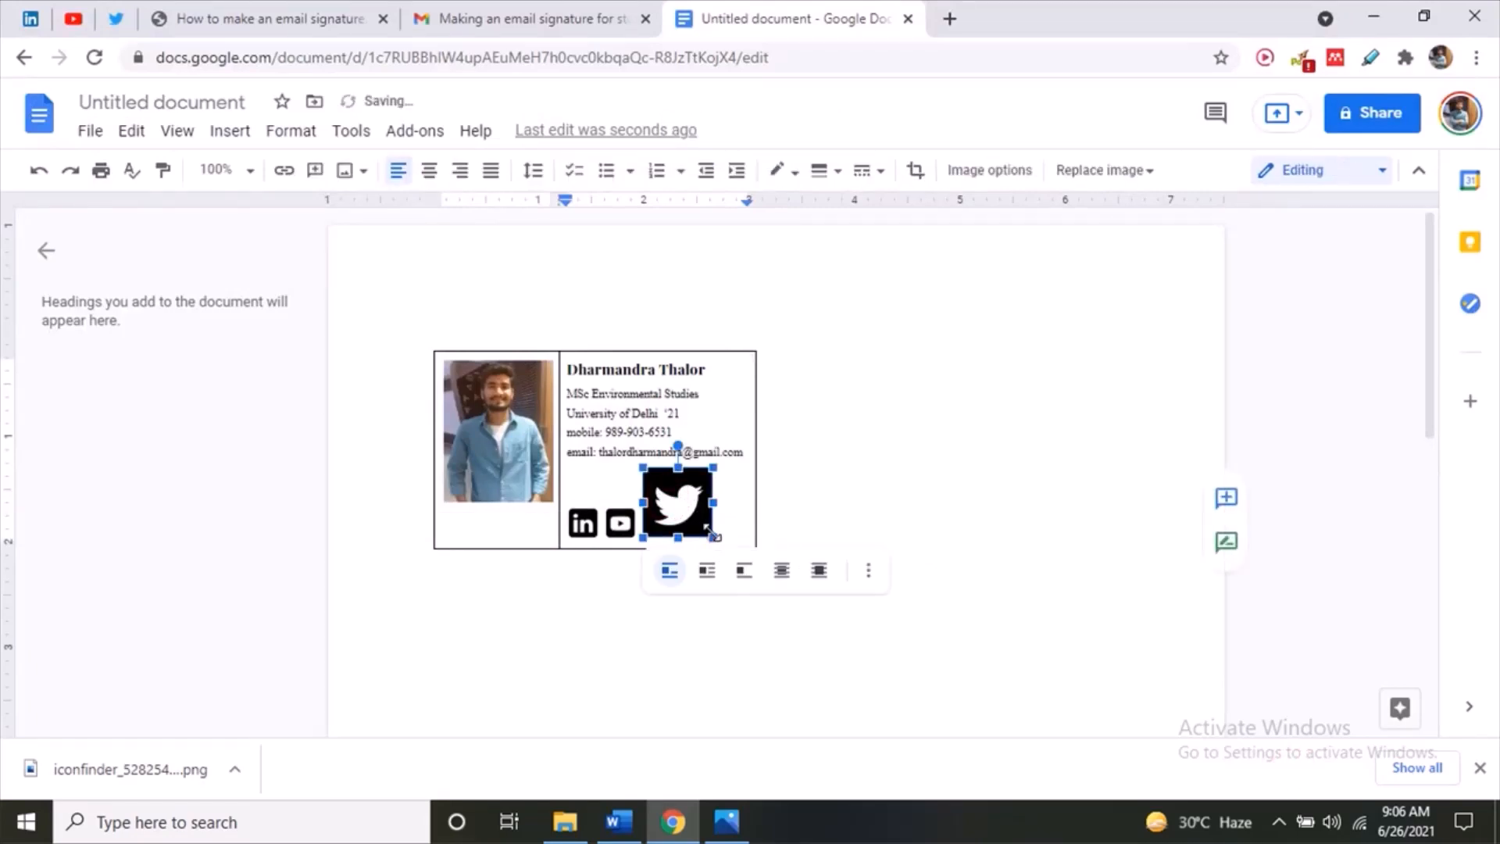
drag(709, 534, 680, 489)
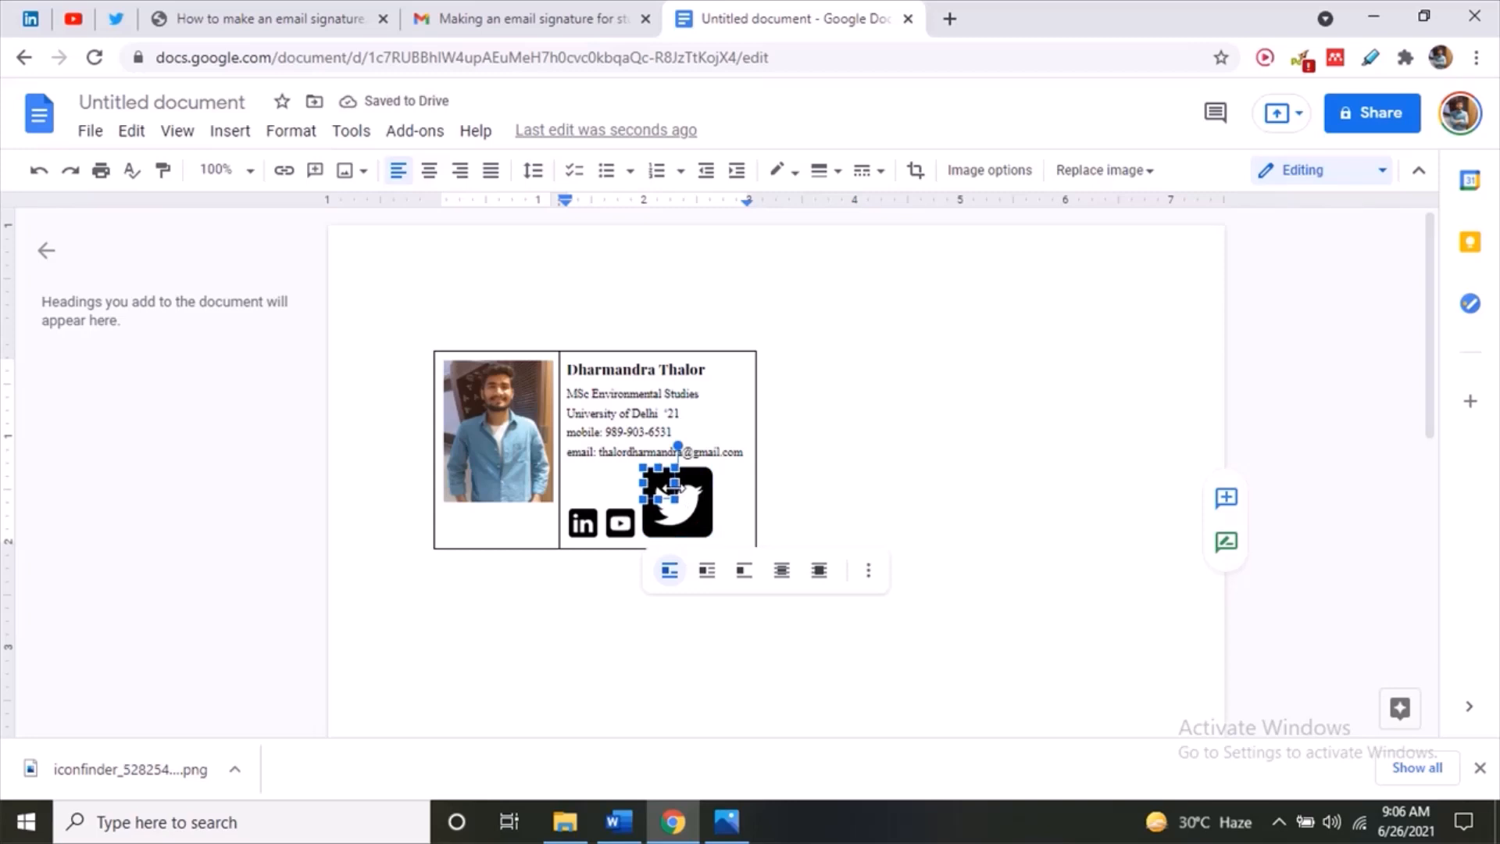
click(737, 503)
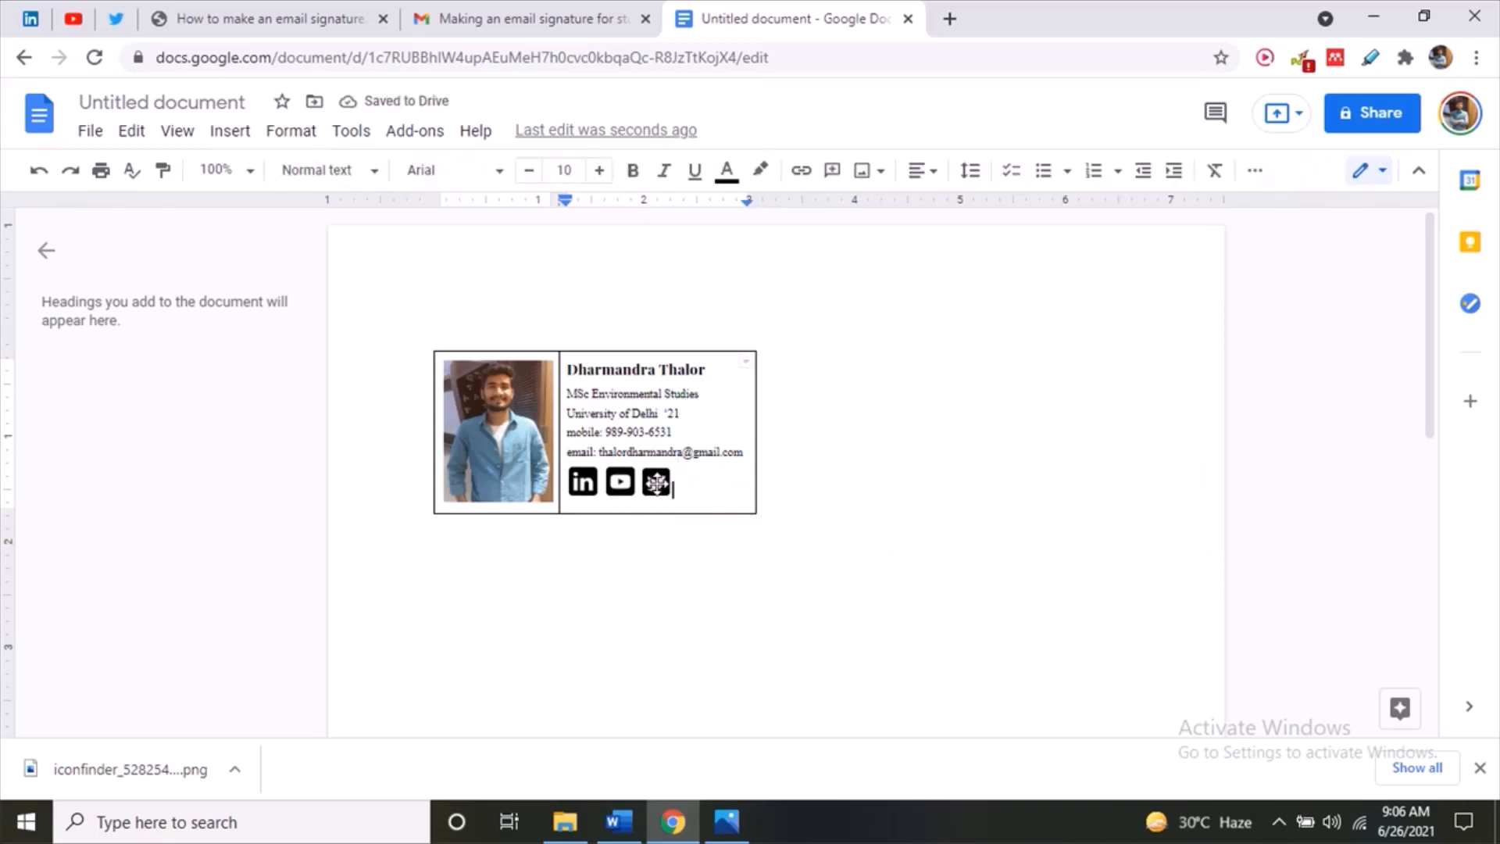
- Fine-tune the Twitter icon by enlarging it slightly from its corners to match the other two social media icons
click(656, 483)
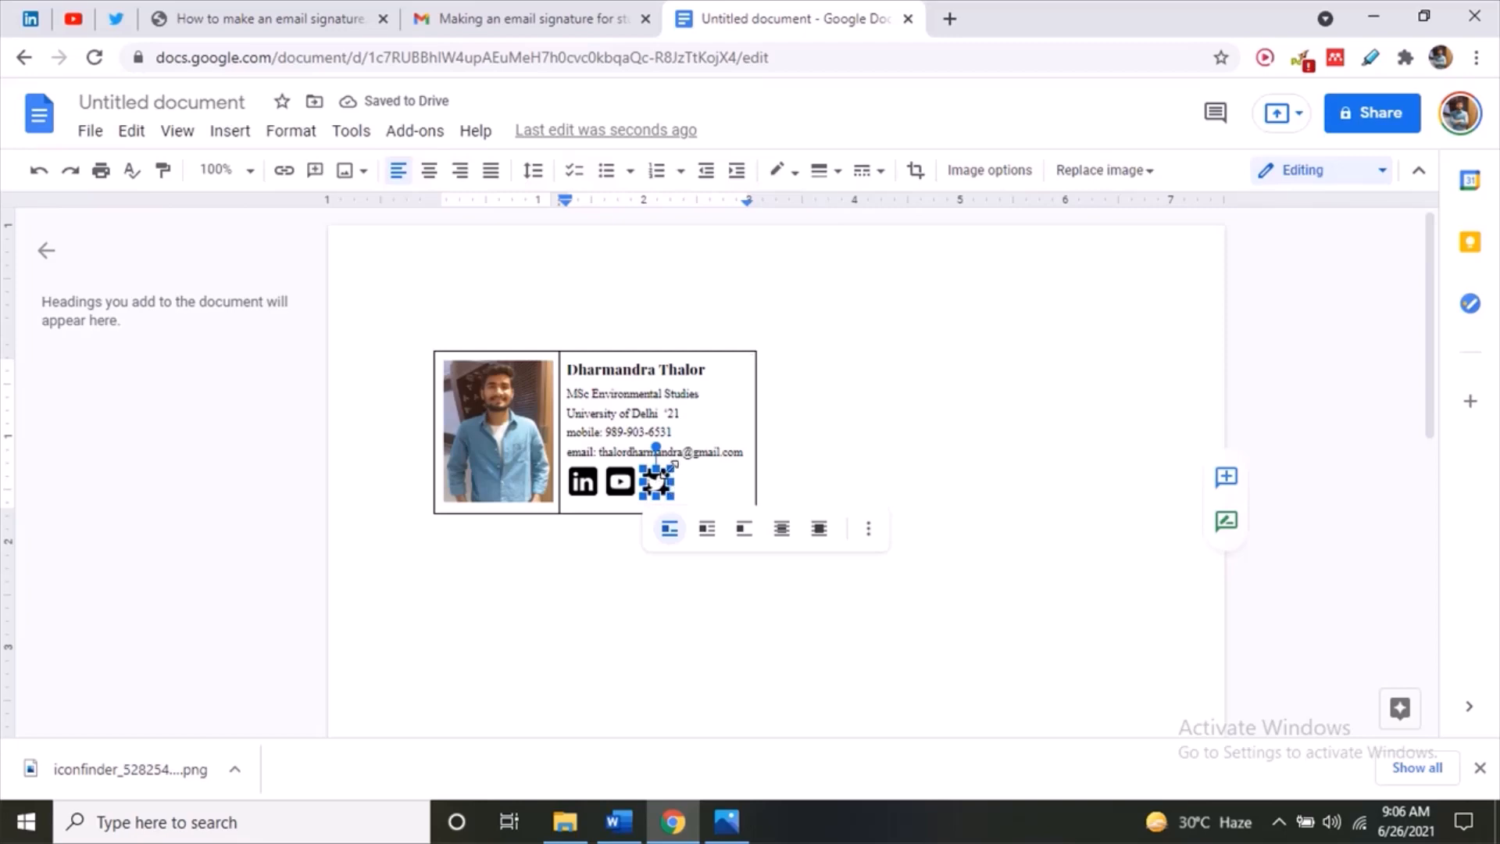
drag(670, 466, 678, 462)
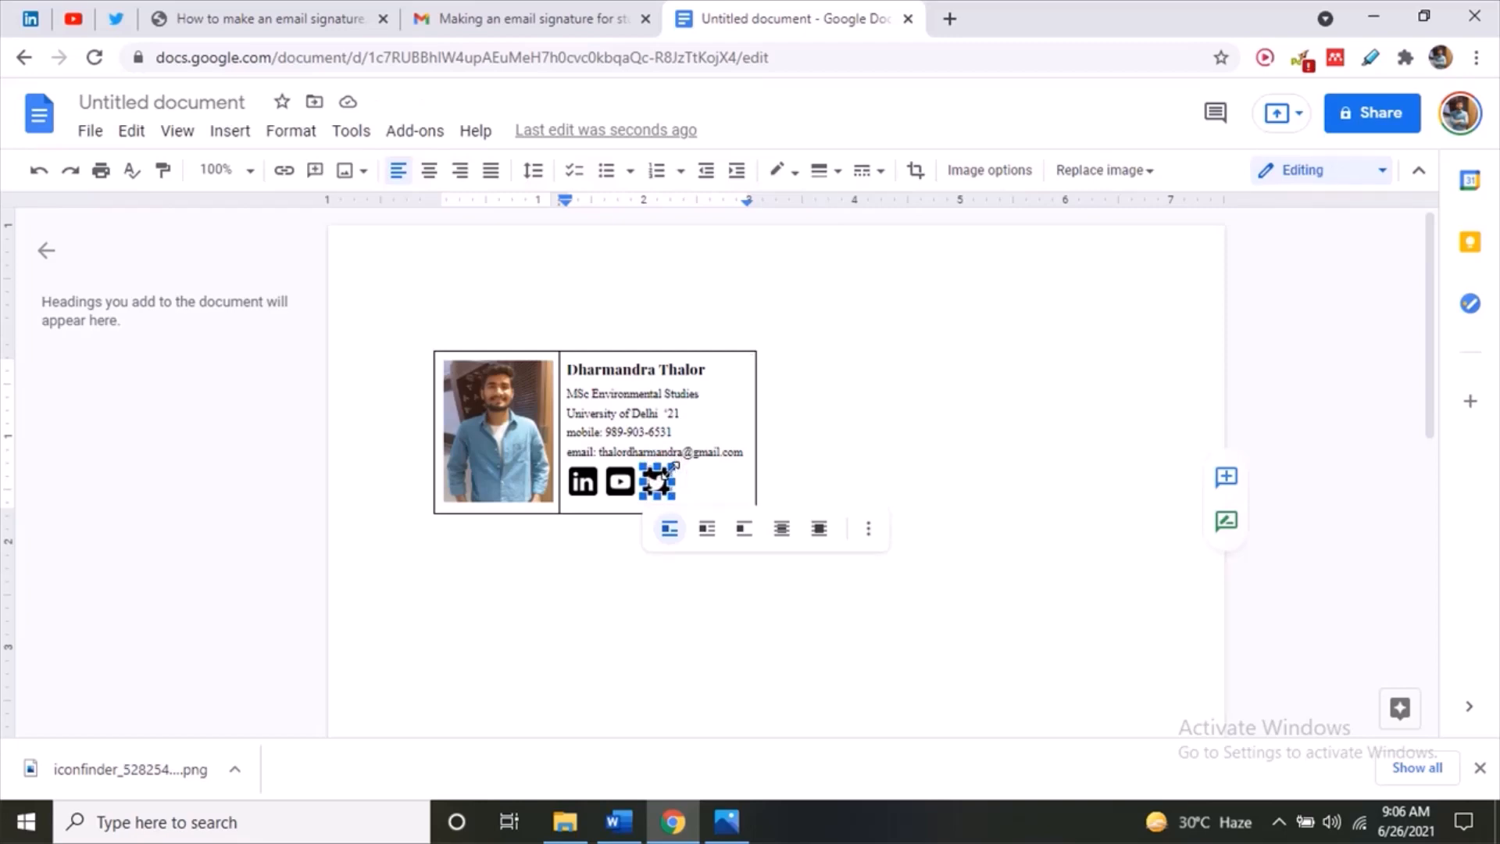
click(704, 484)
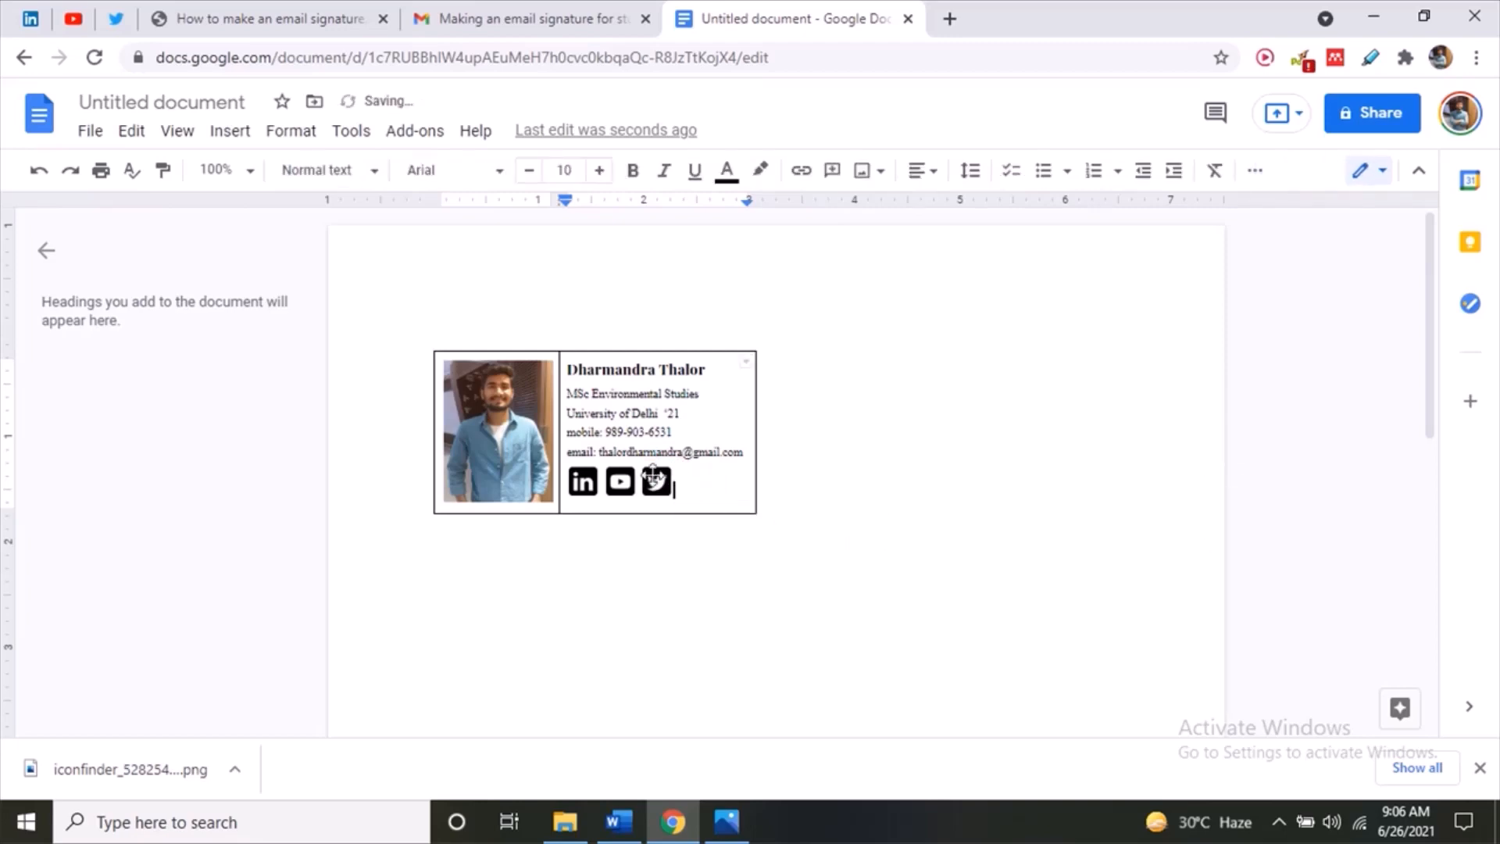
click(671, 467)
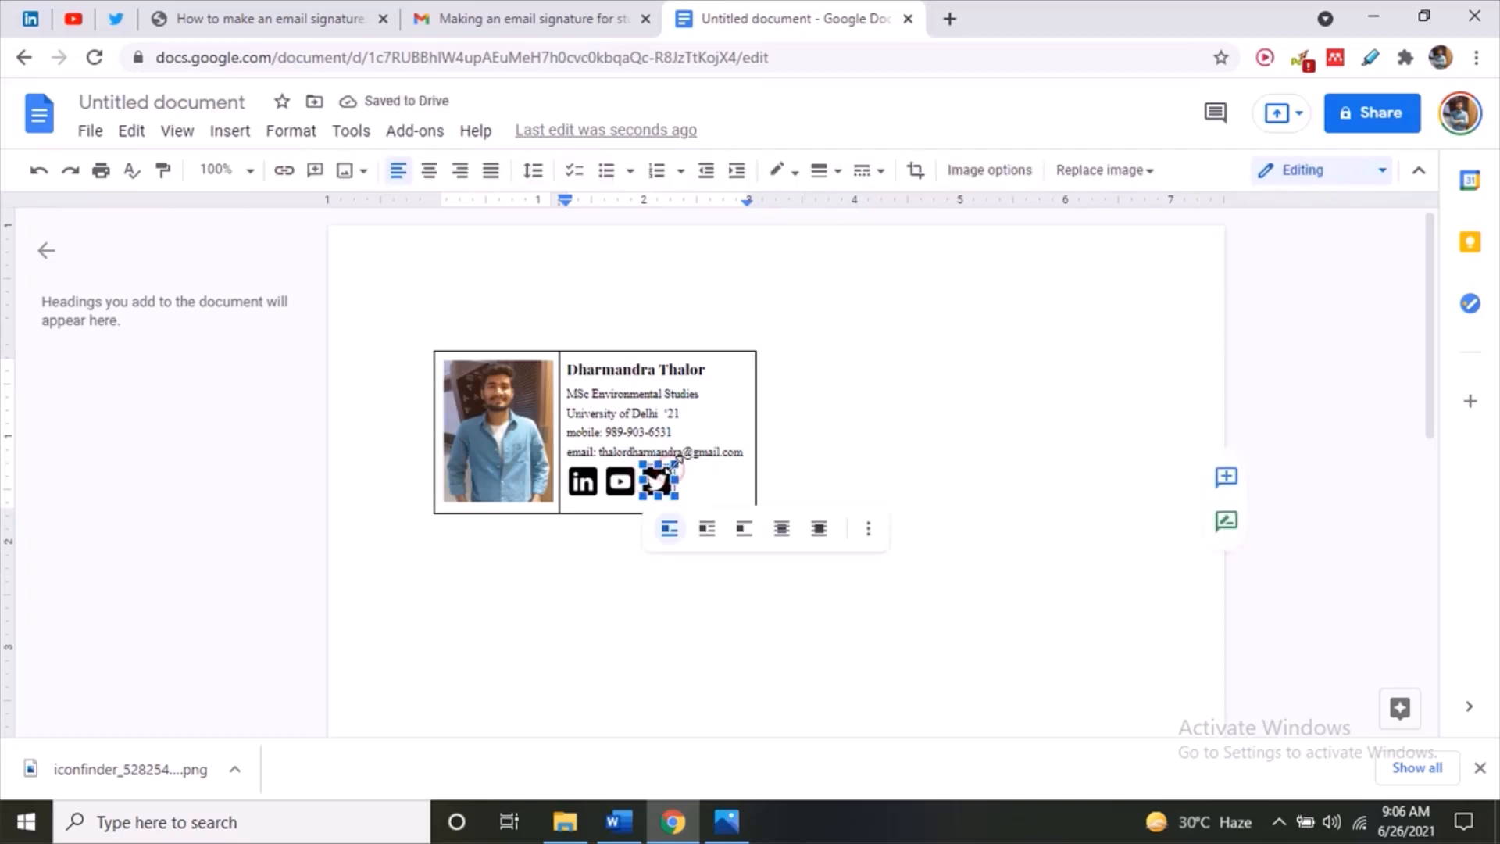
drag(683, 468, 685, 468)
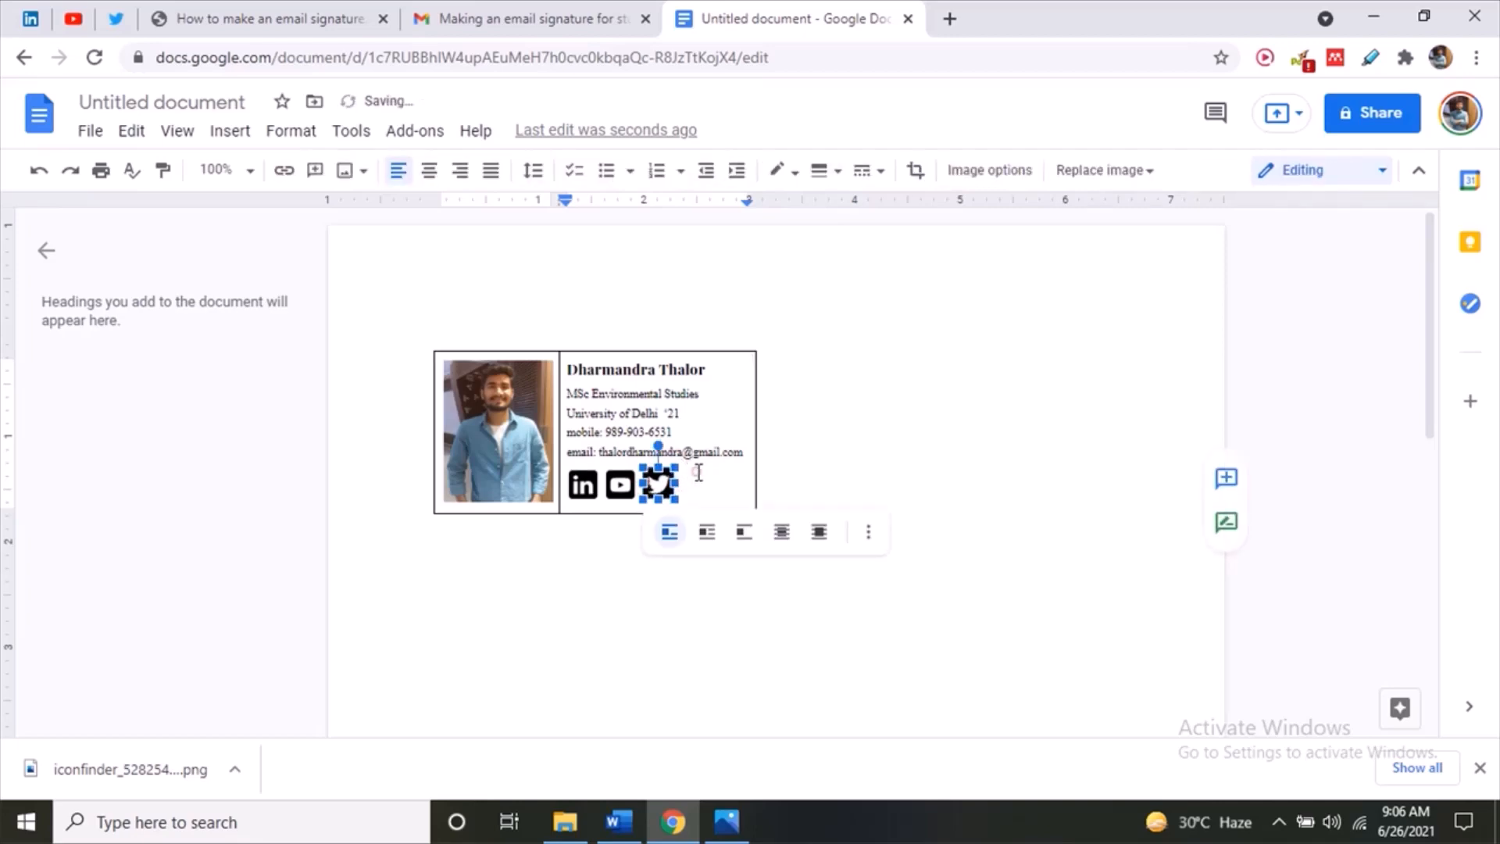
click(697, 472)
click(650, 480)
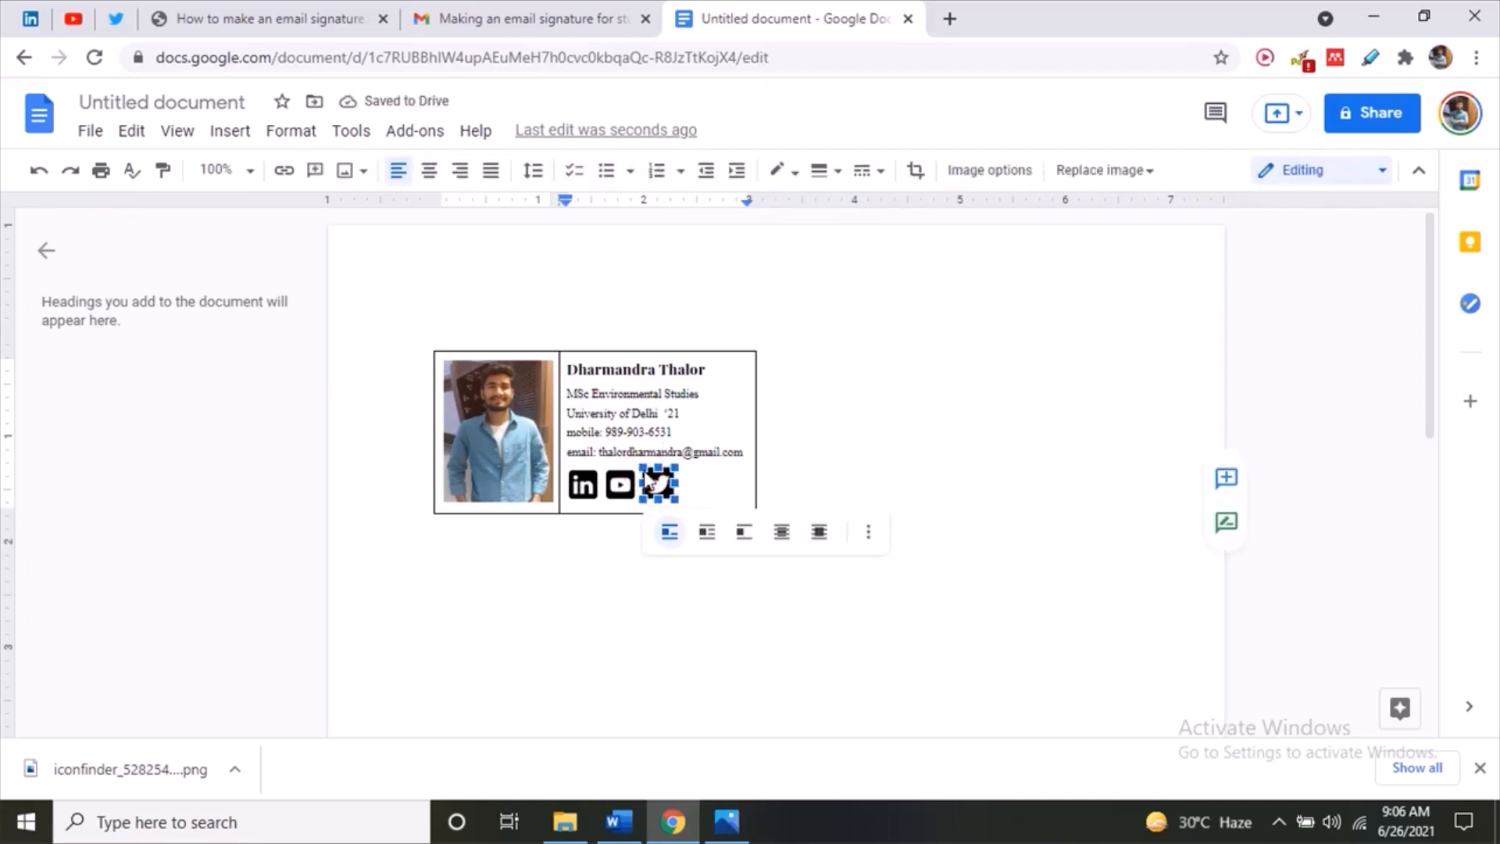
drag(641, 466, 645, 469)
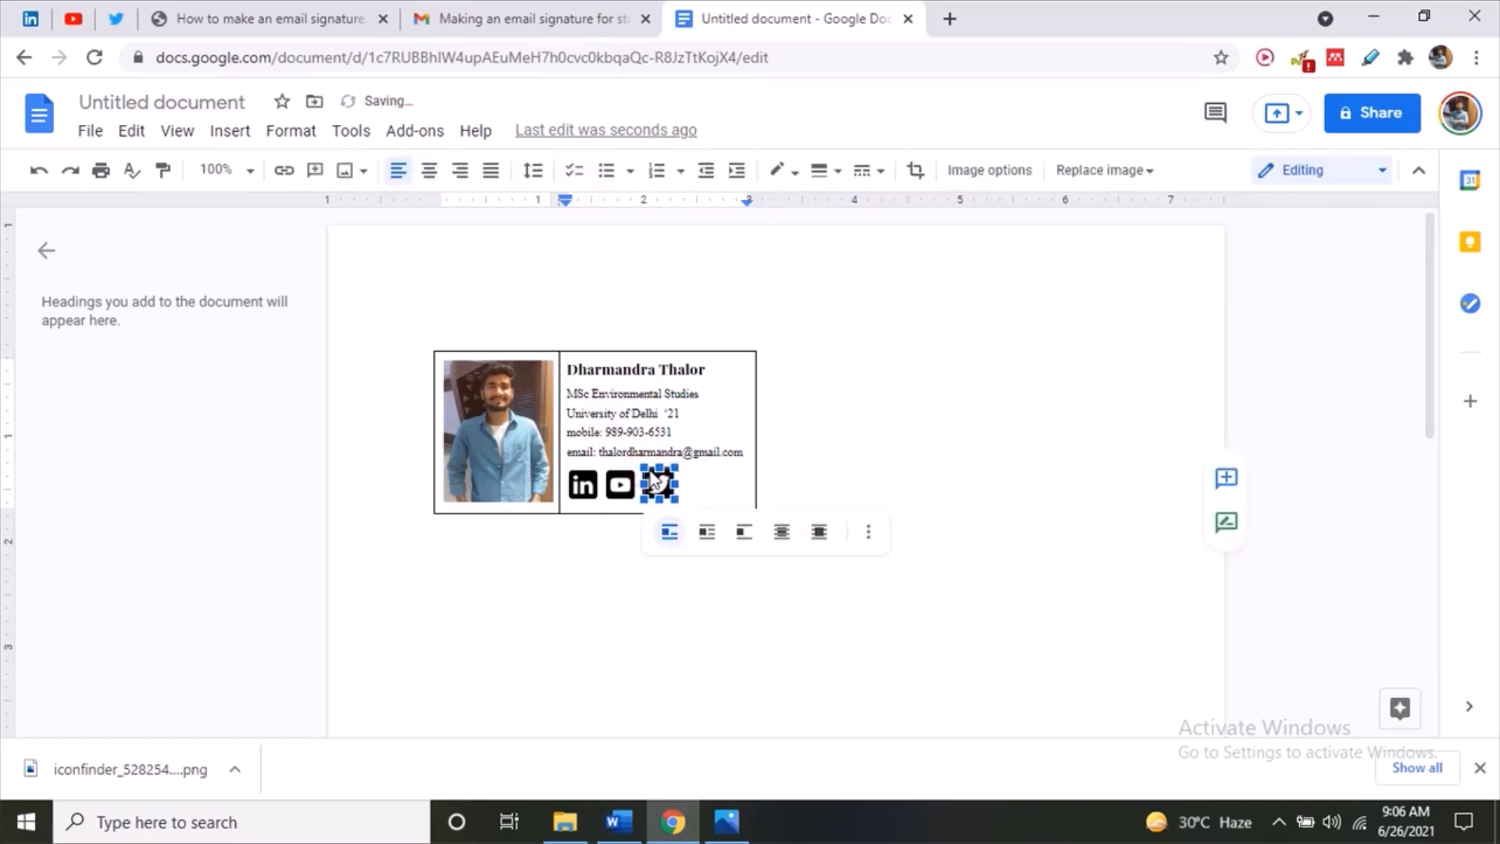
click(695, 481)
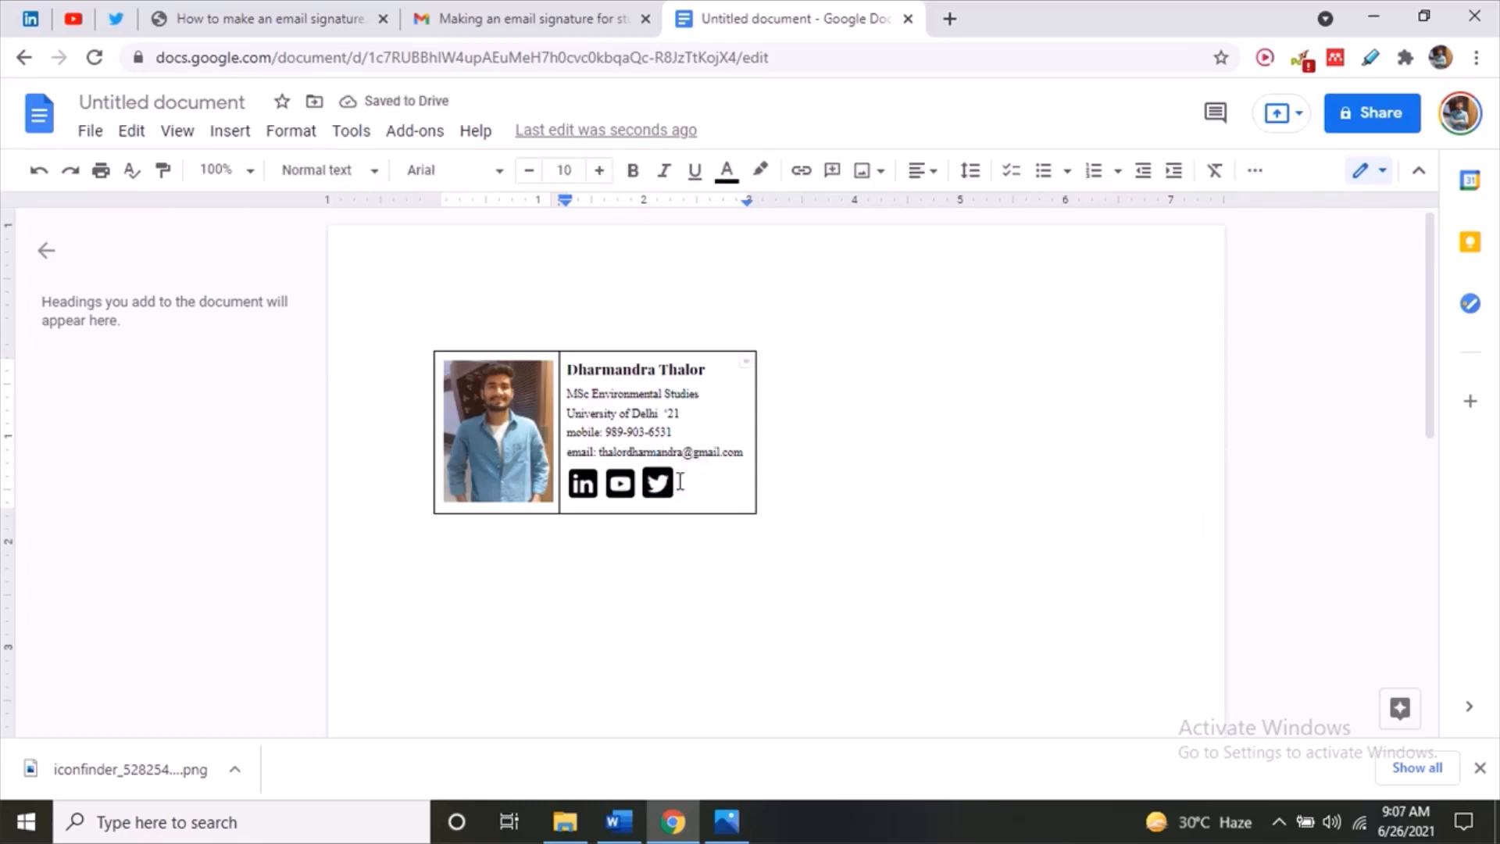
click(578, 486)
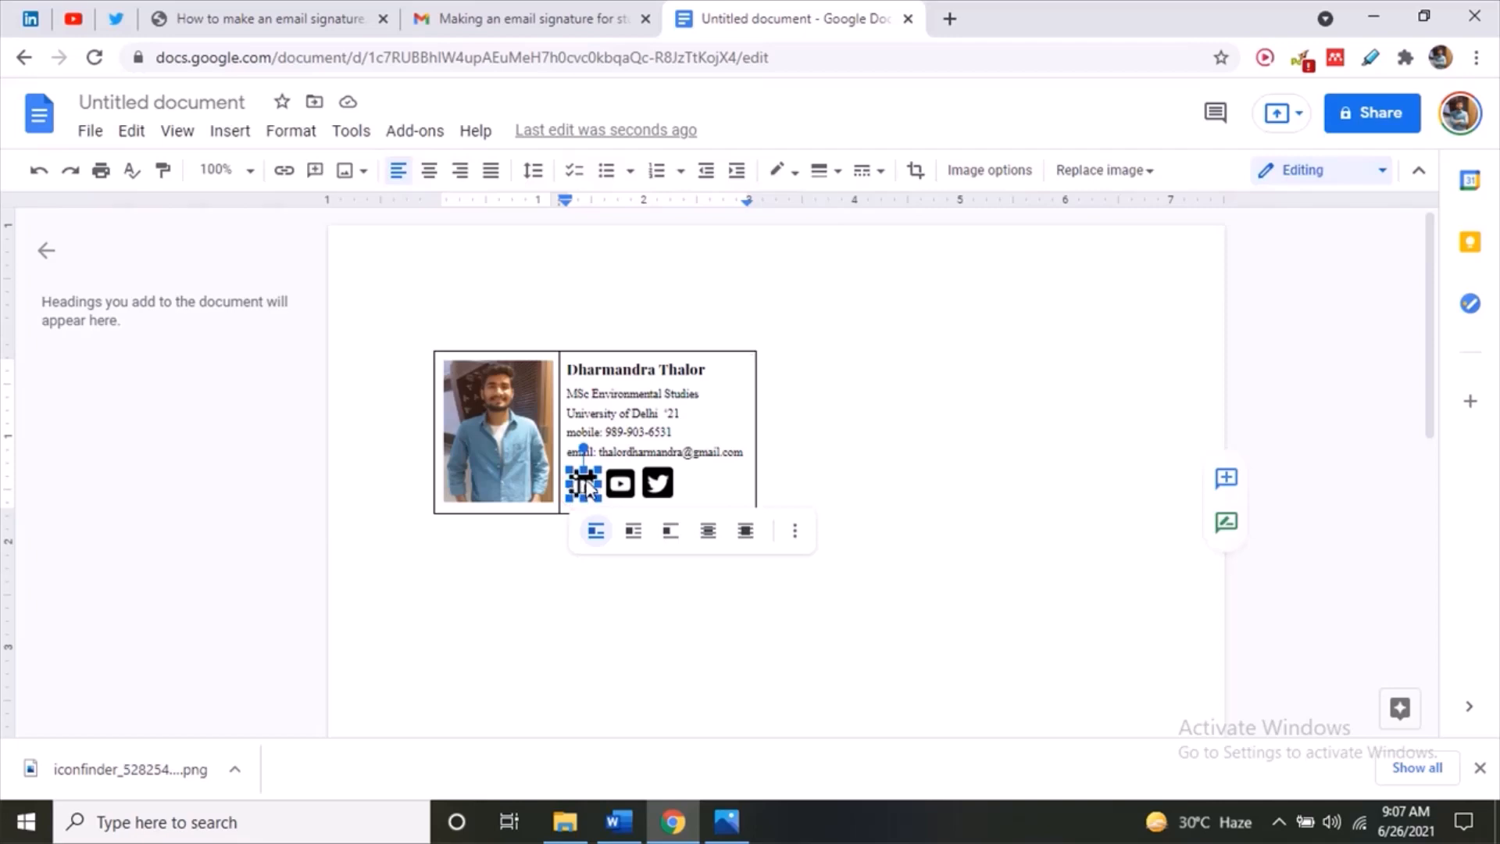
click(743, 568)
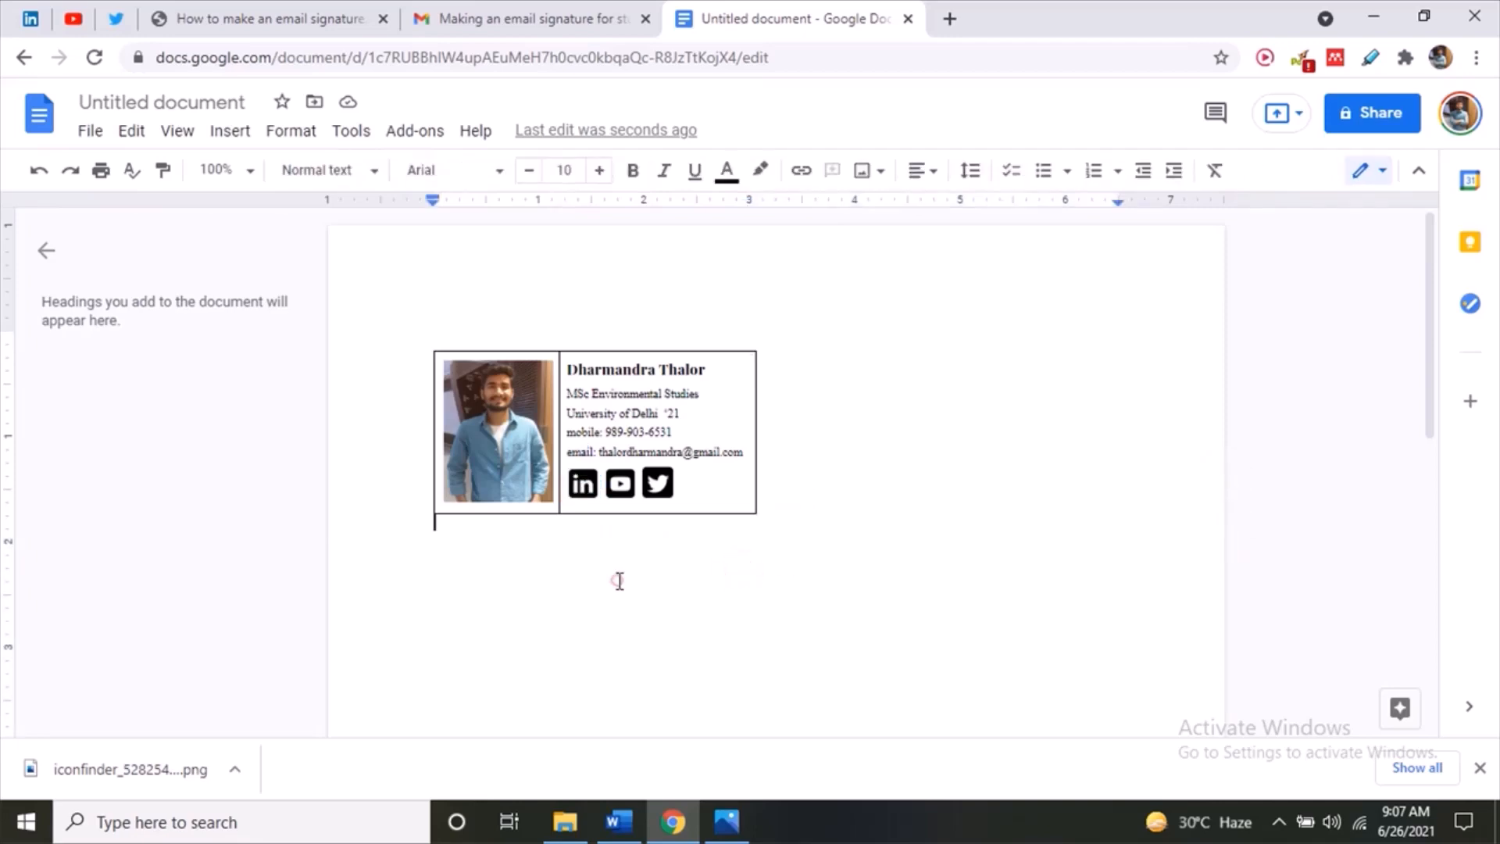
click(616, 579)
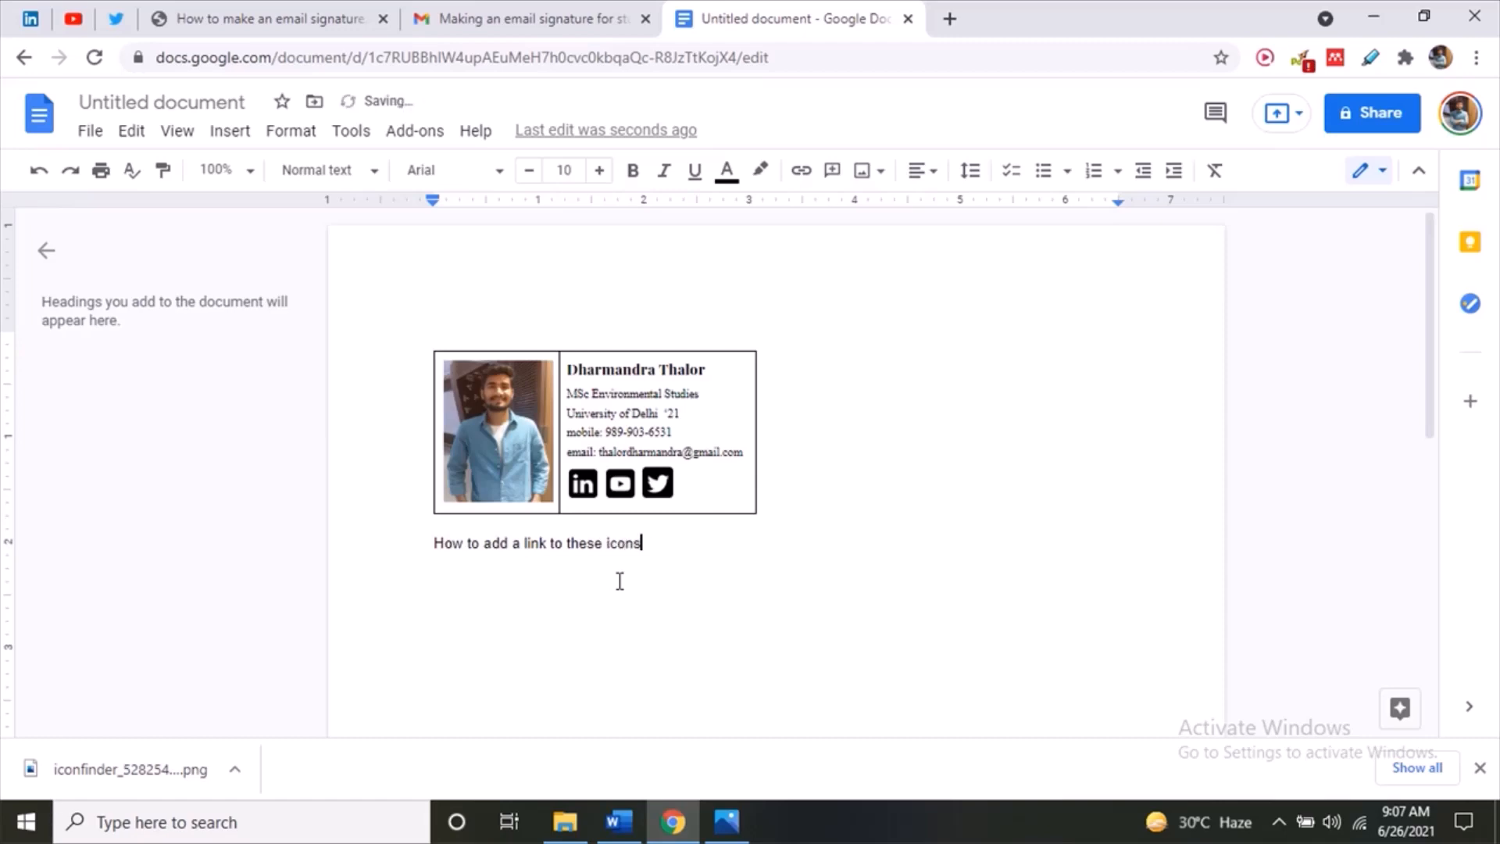
key(BackSpace)
key(BackSpace)
key(BackSpace)
key(BackSpace)
key(BackSpace)
key(BackSpace)
key(BackSpace)
key(BackSpace)
key(BackSpace)
key(BackSpace)
key(BackSpace)
key(BackSpace)
key(BackSpace)
key(BackSpace)
key(BackSpace)
key(BackSpace)
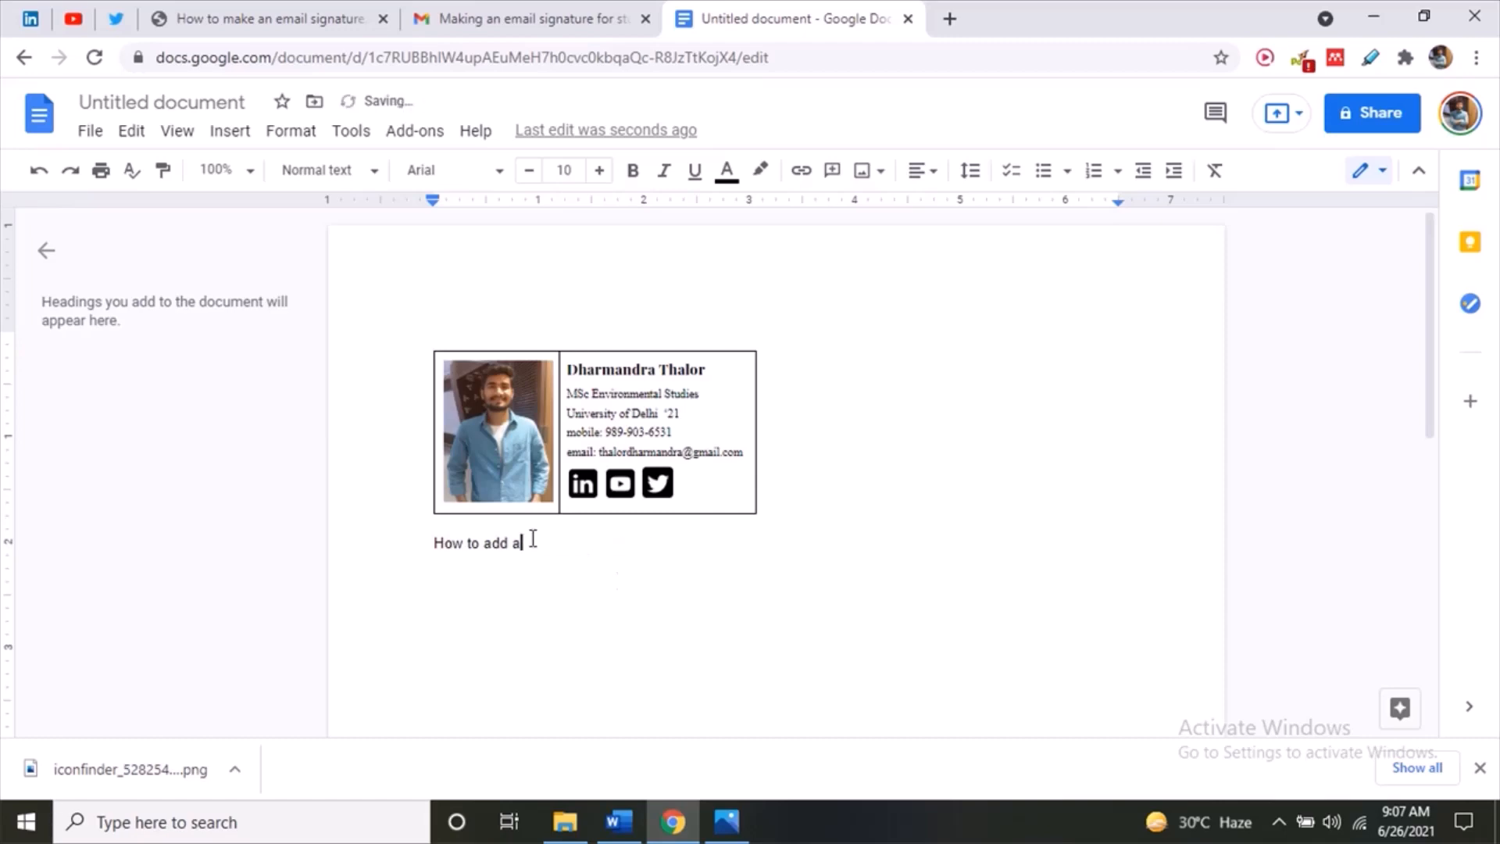
drag(533, 540, 432, 549)
key(BackSpace)
- Link the LinkedIn icon to the LinkedIn profile address copied from the open LinkedIn page
click(582, 483)
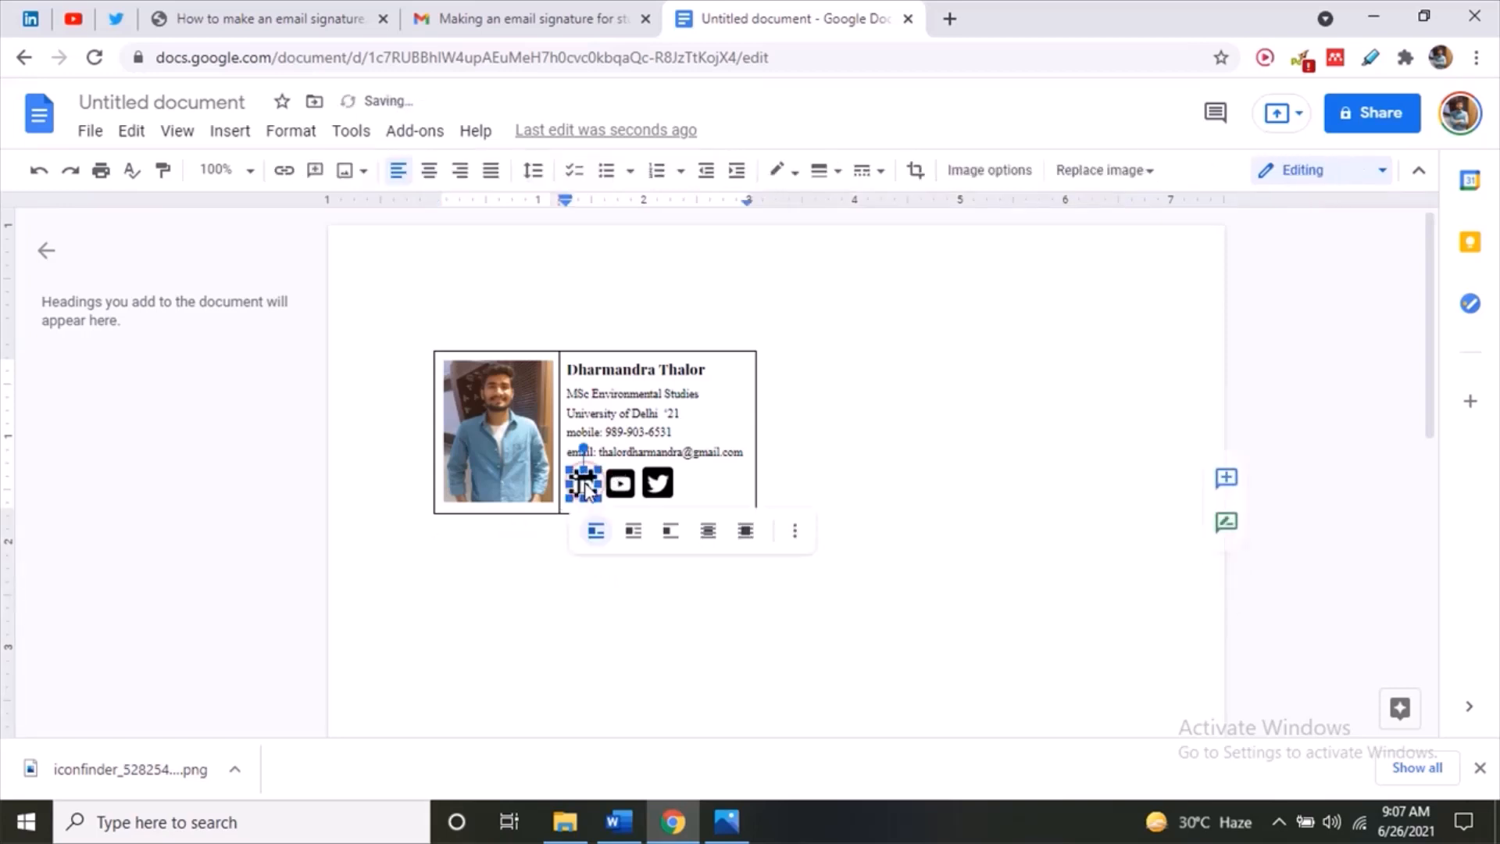
click(283, 174)
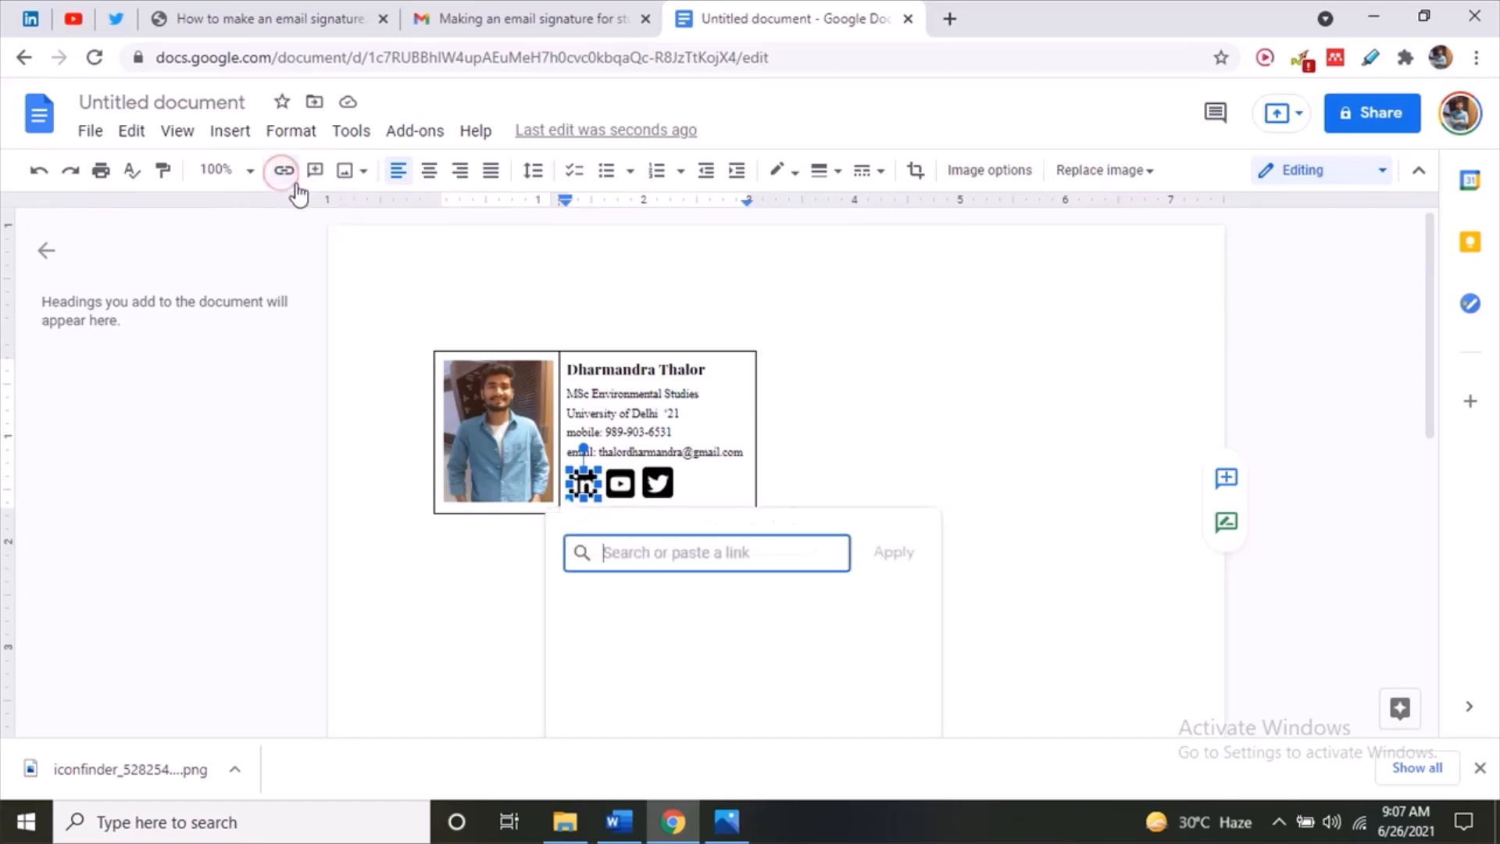
click(645, 556)
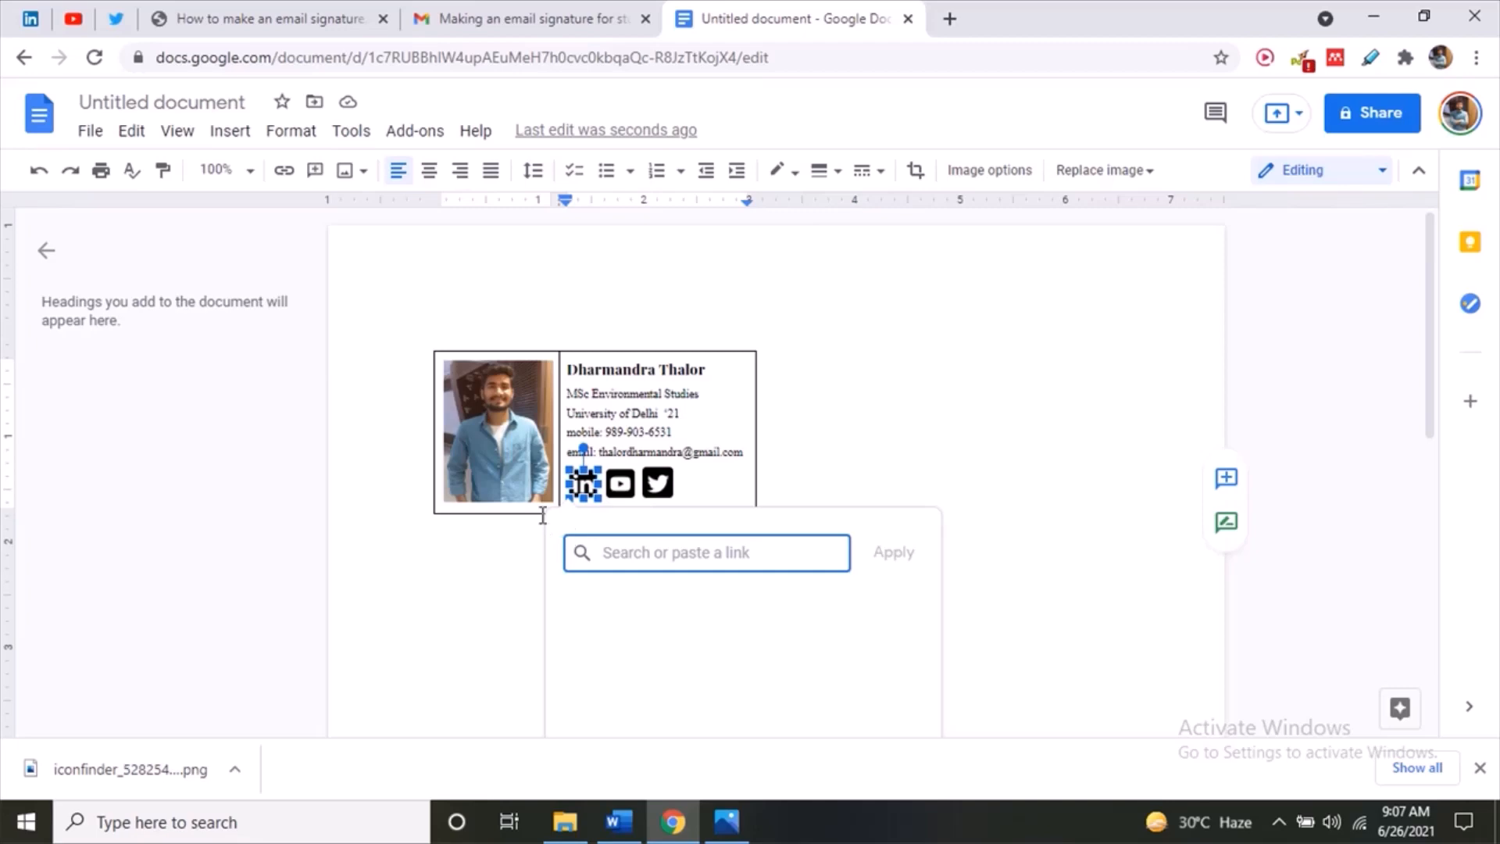
click(30, 18)
click(235, 60)
key(ctrl+c)
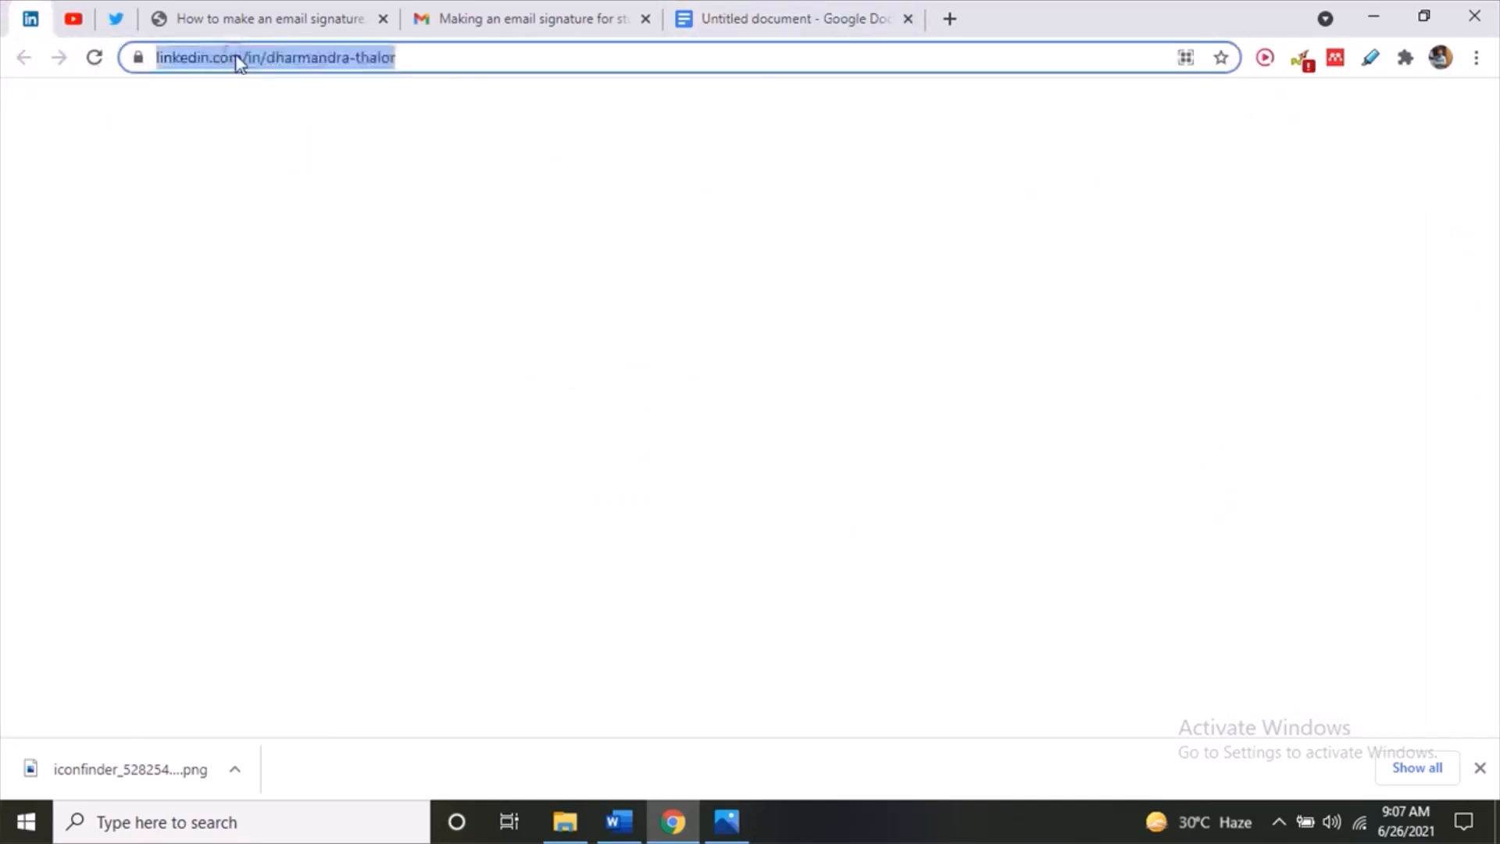
click(730, 16)
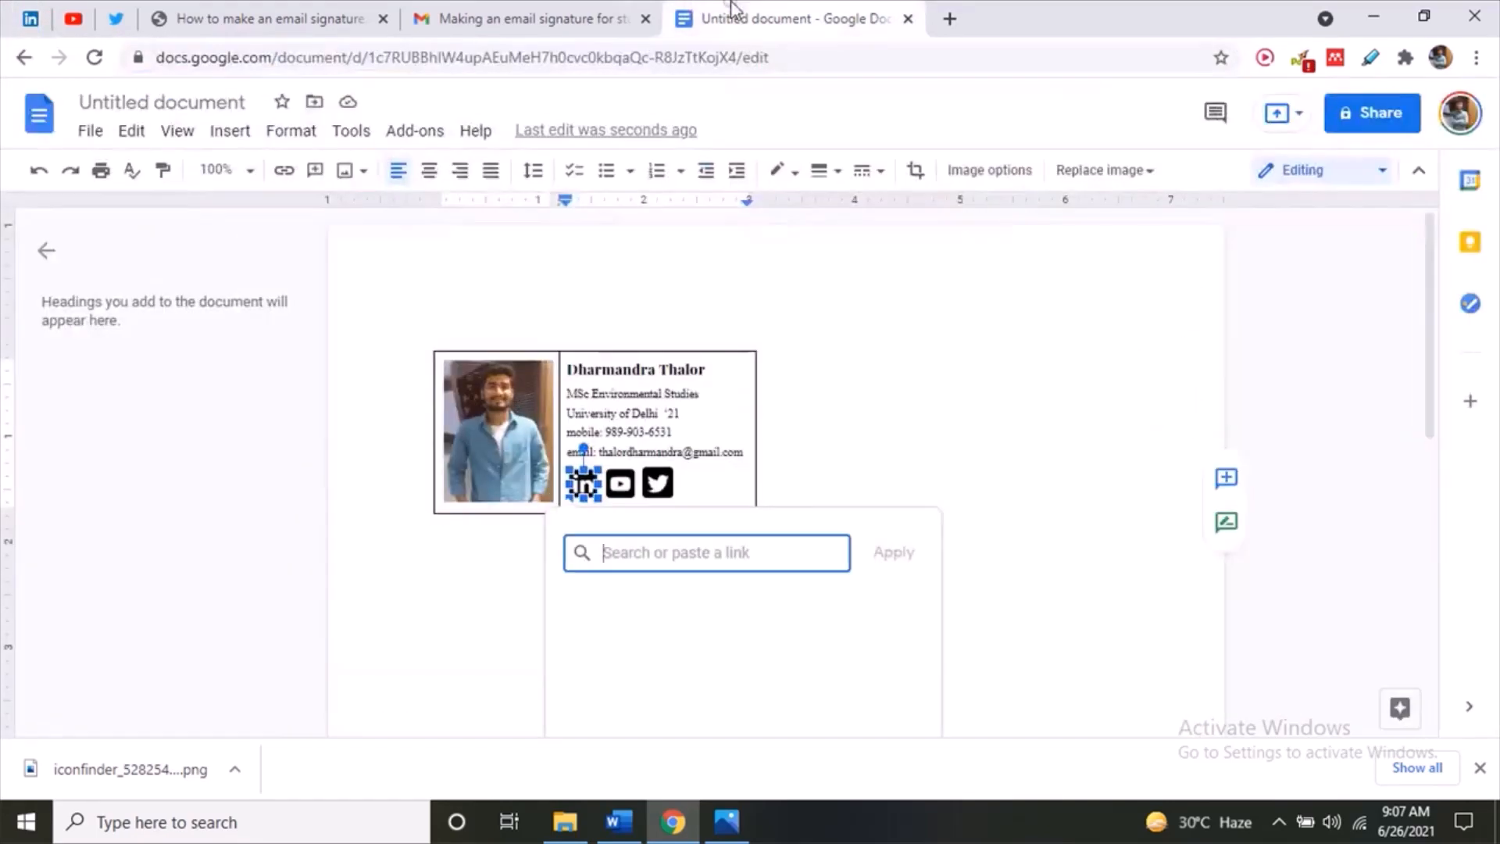
key(ctrl+v)
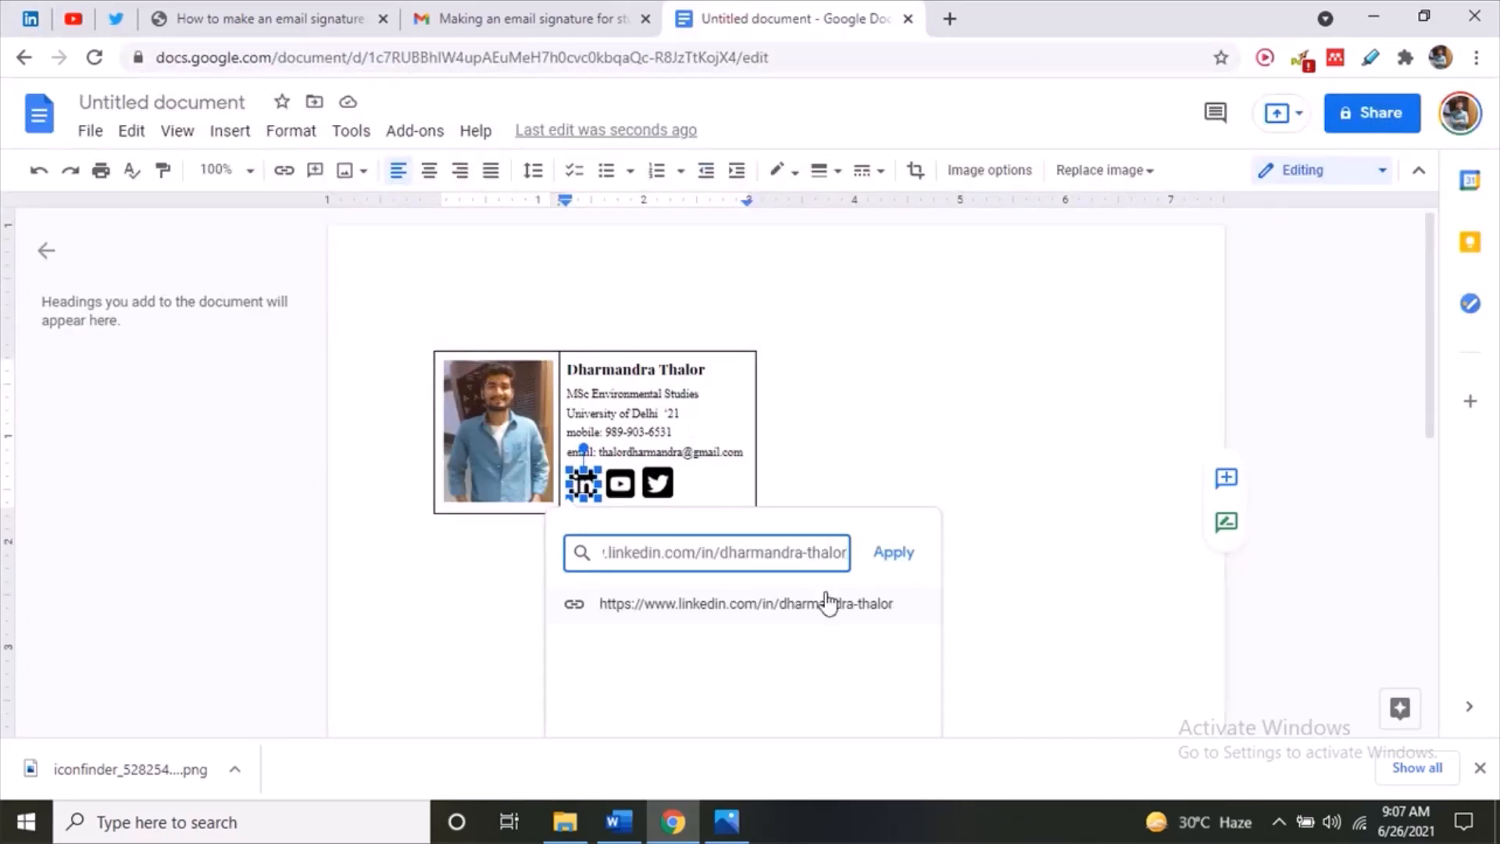
click(891, 552)
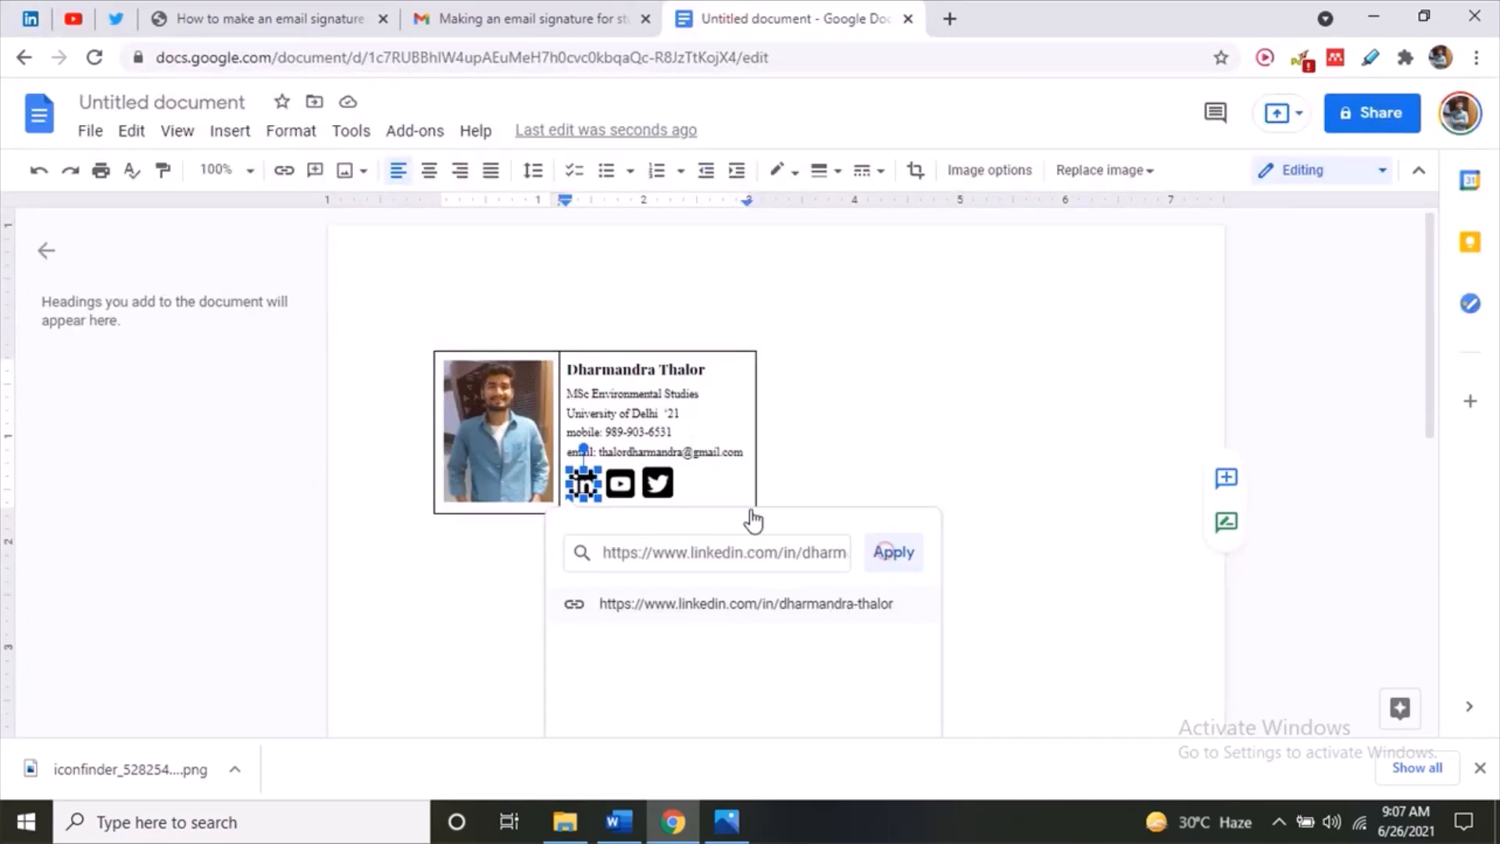
- Link the YouTube icon to the channel address copied from the open YouTube page
click(620, 486)
click(73, 17)
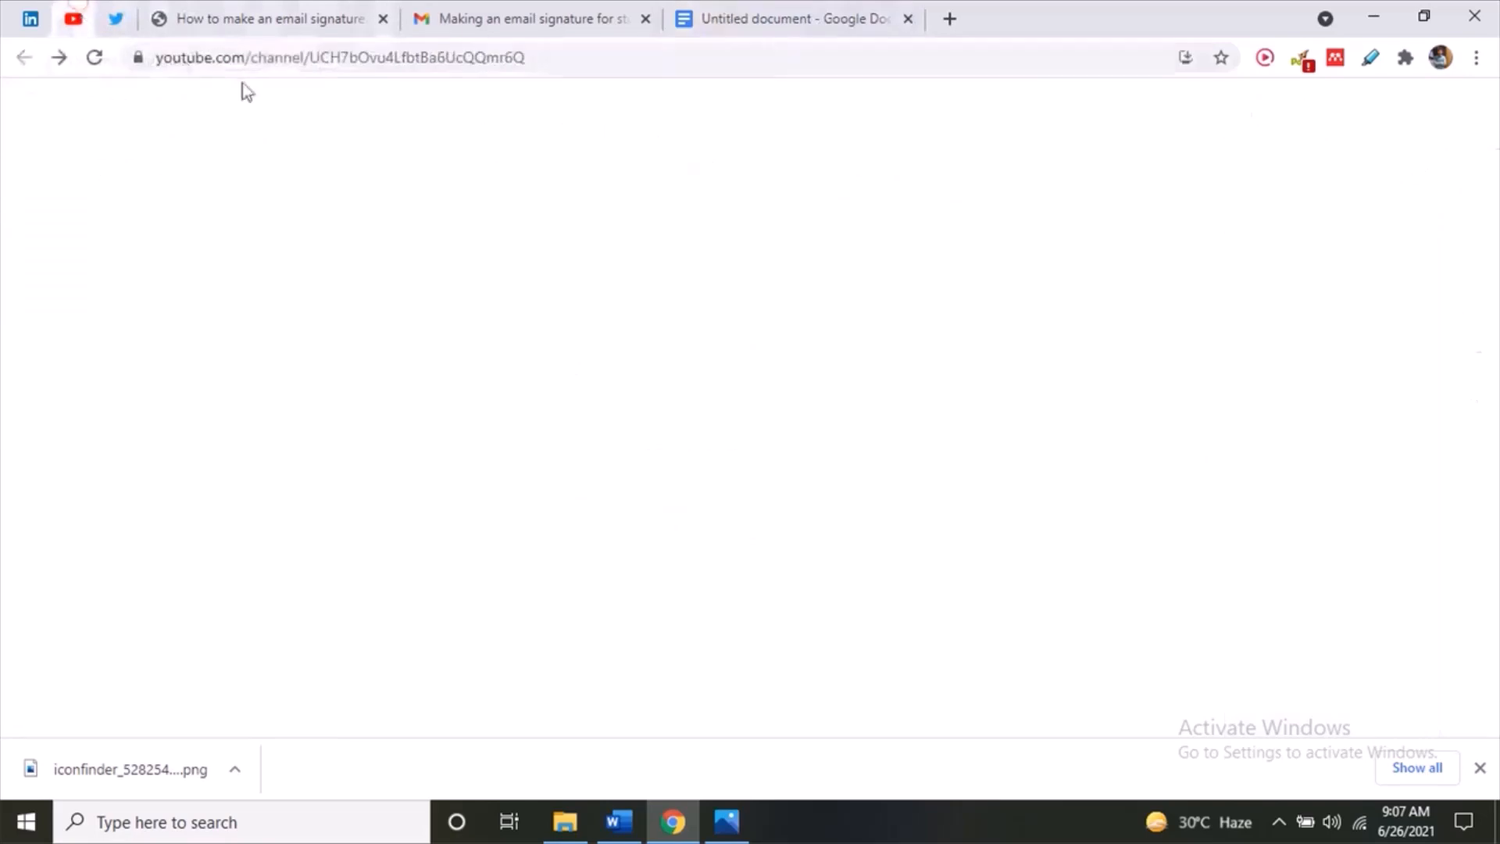
click(293, 58)
key(ctrl+c)
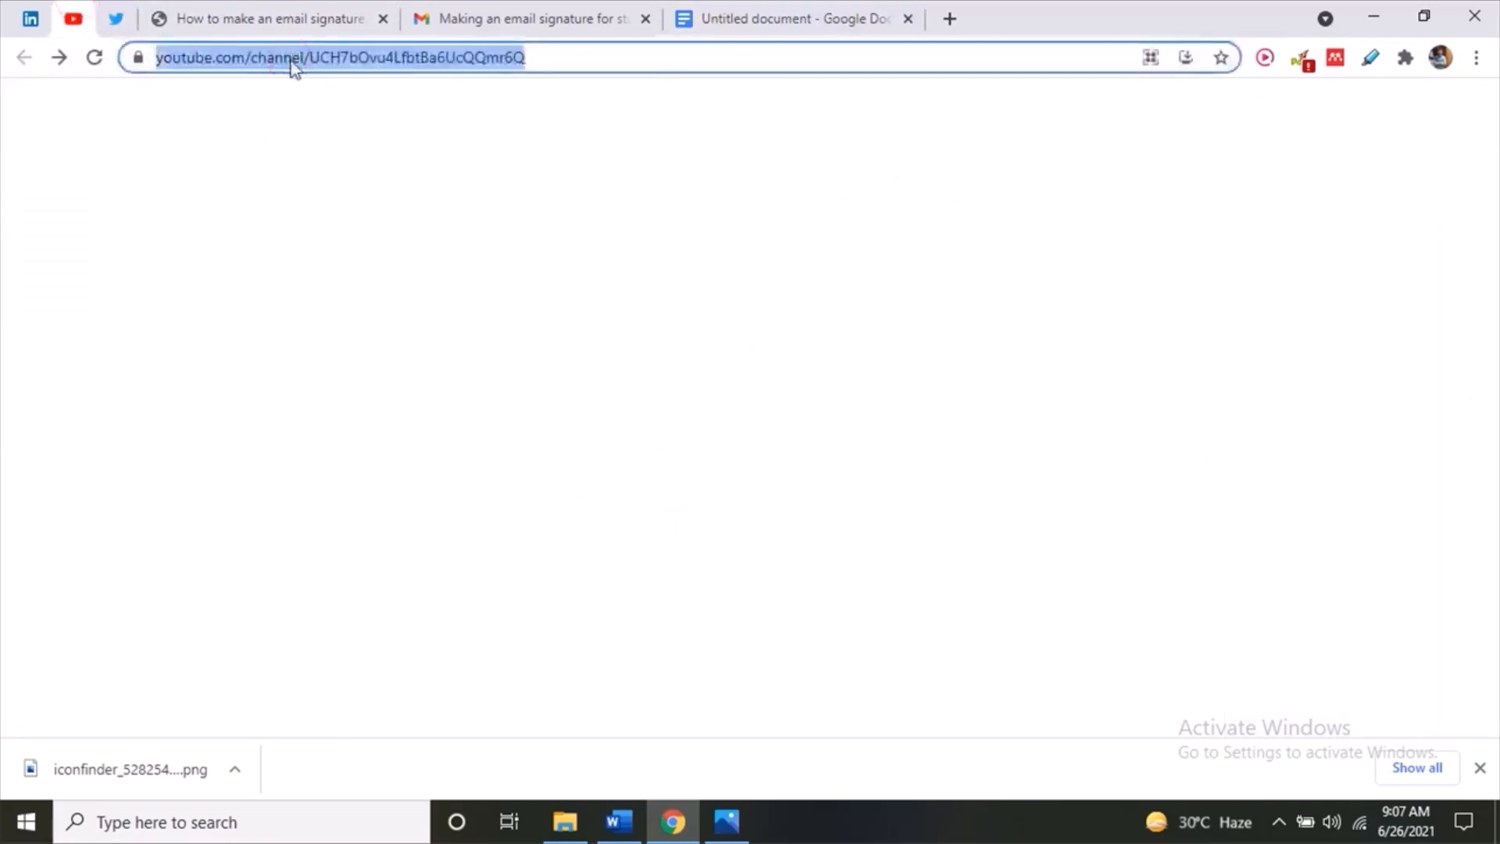
click(722, 18)
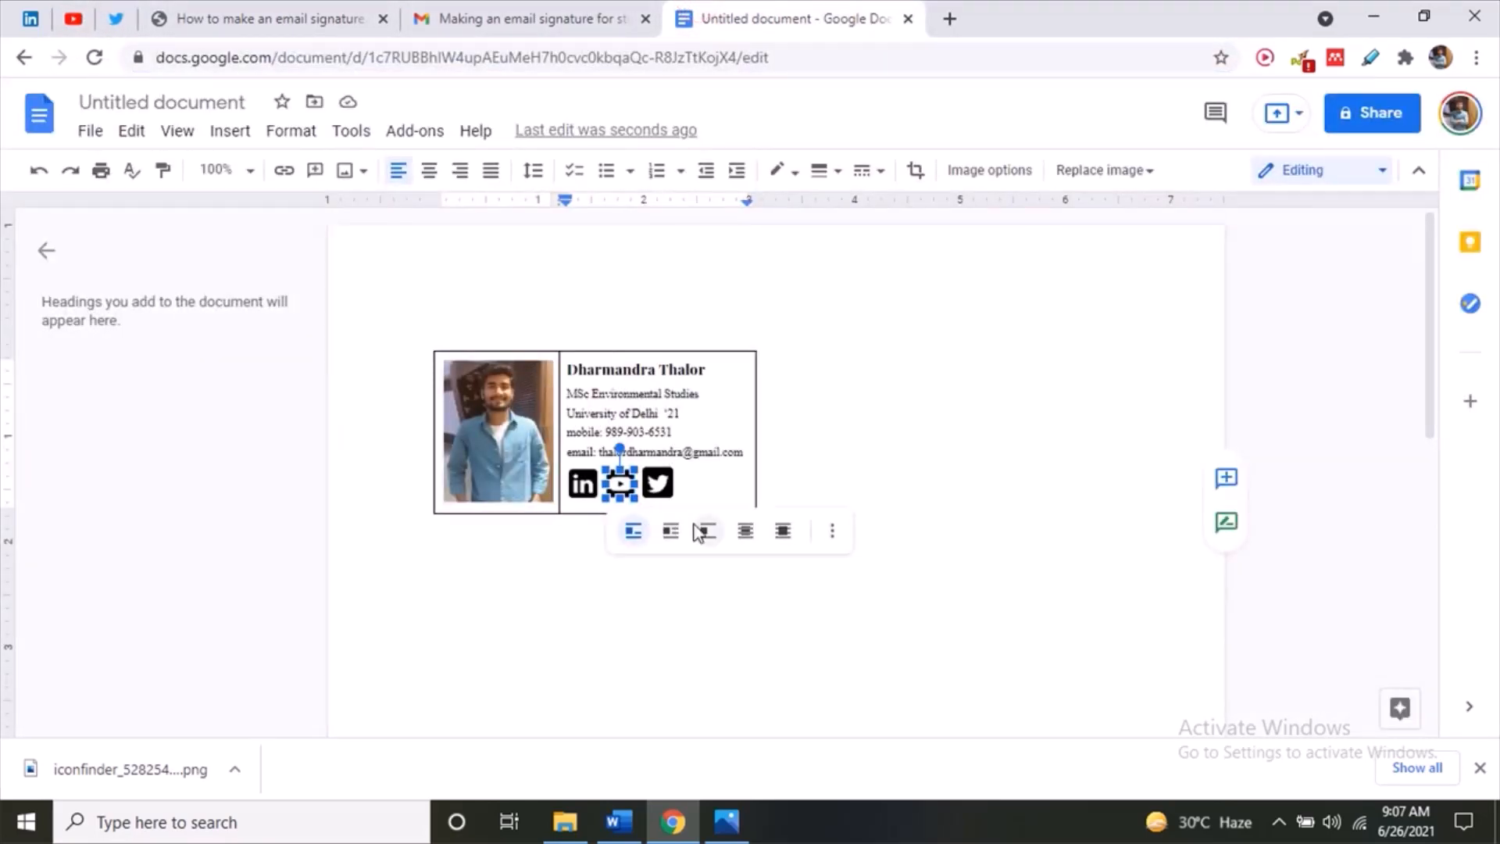
click(285, 176)
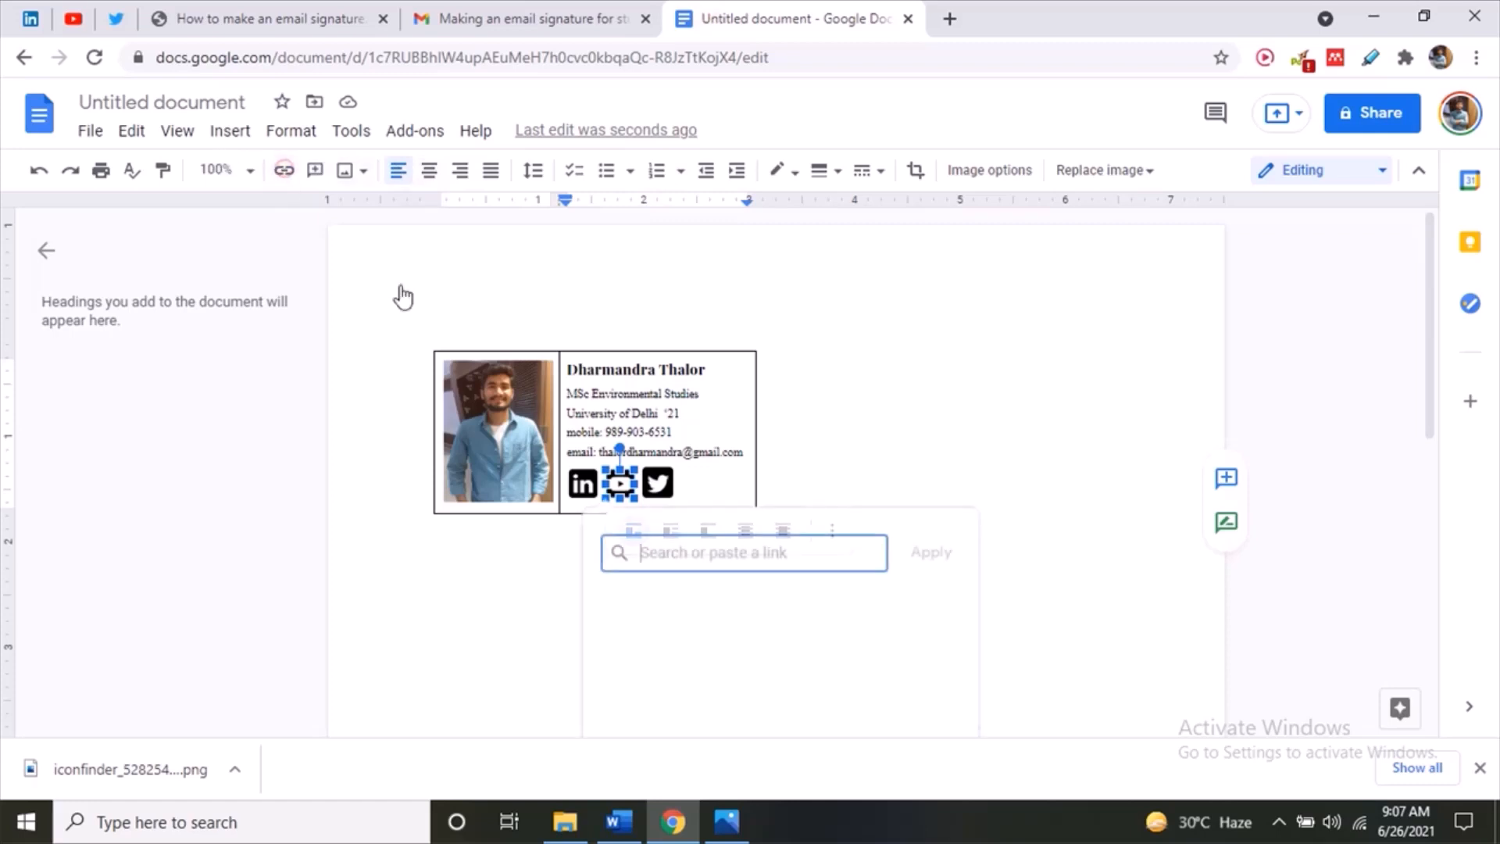
key(ctrl+v)
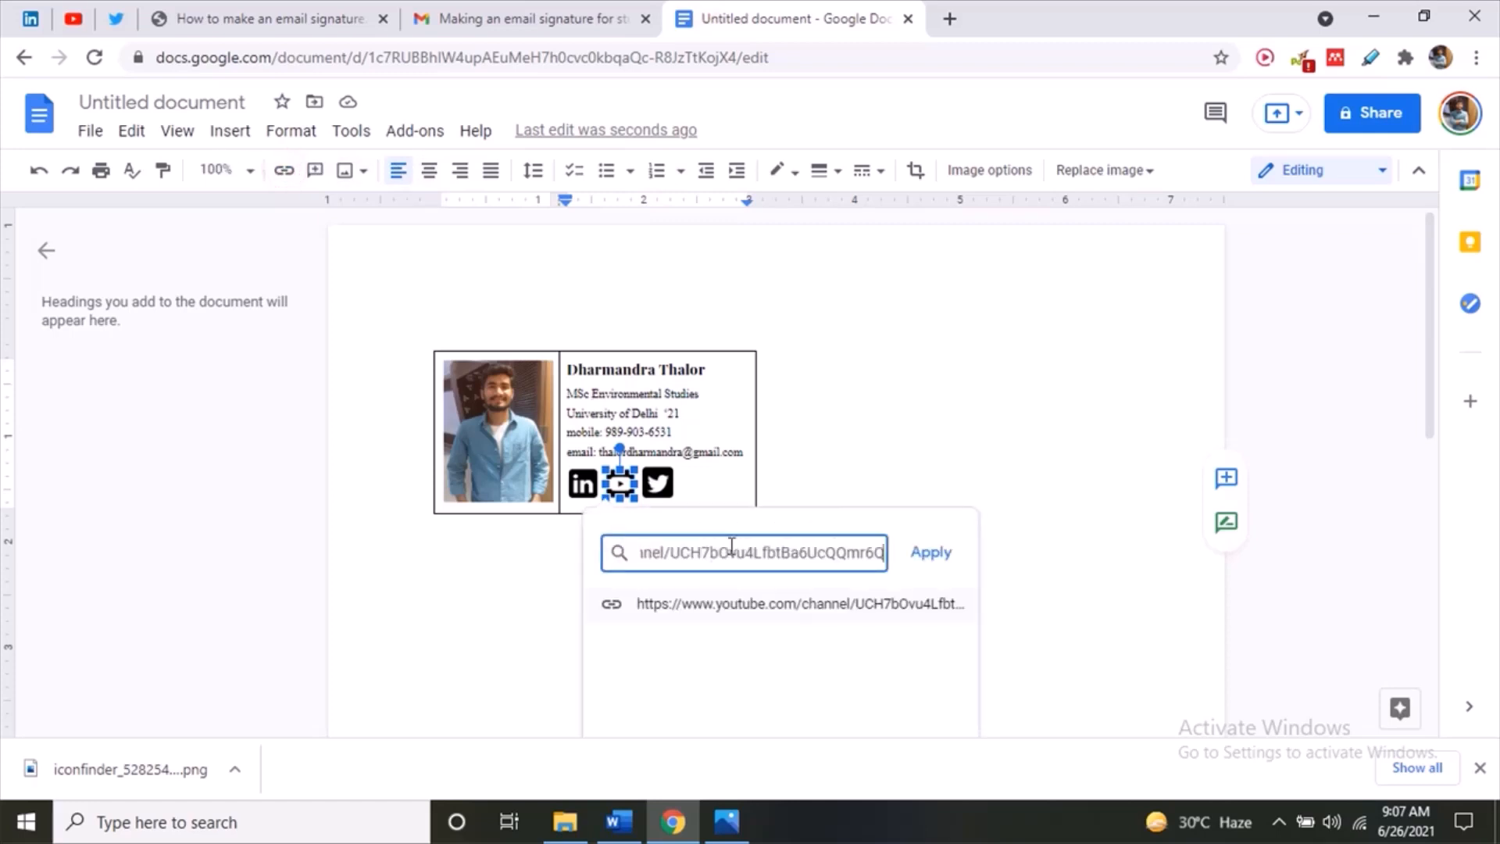
click(929, 552)
- Link the Twitter icon to the profile address copied from the open Twitter page
click(653, 486)
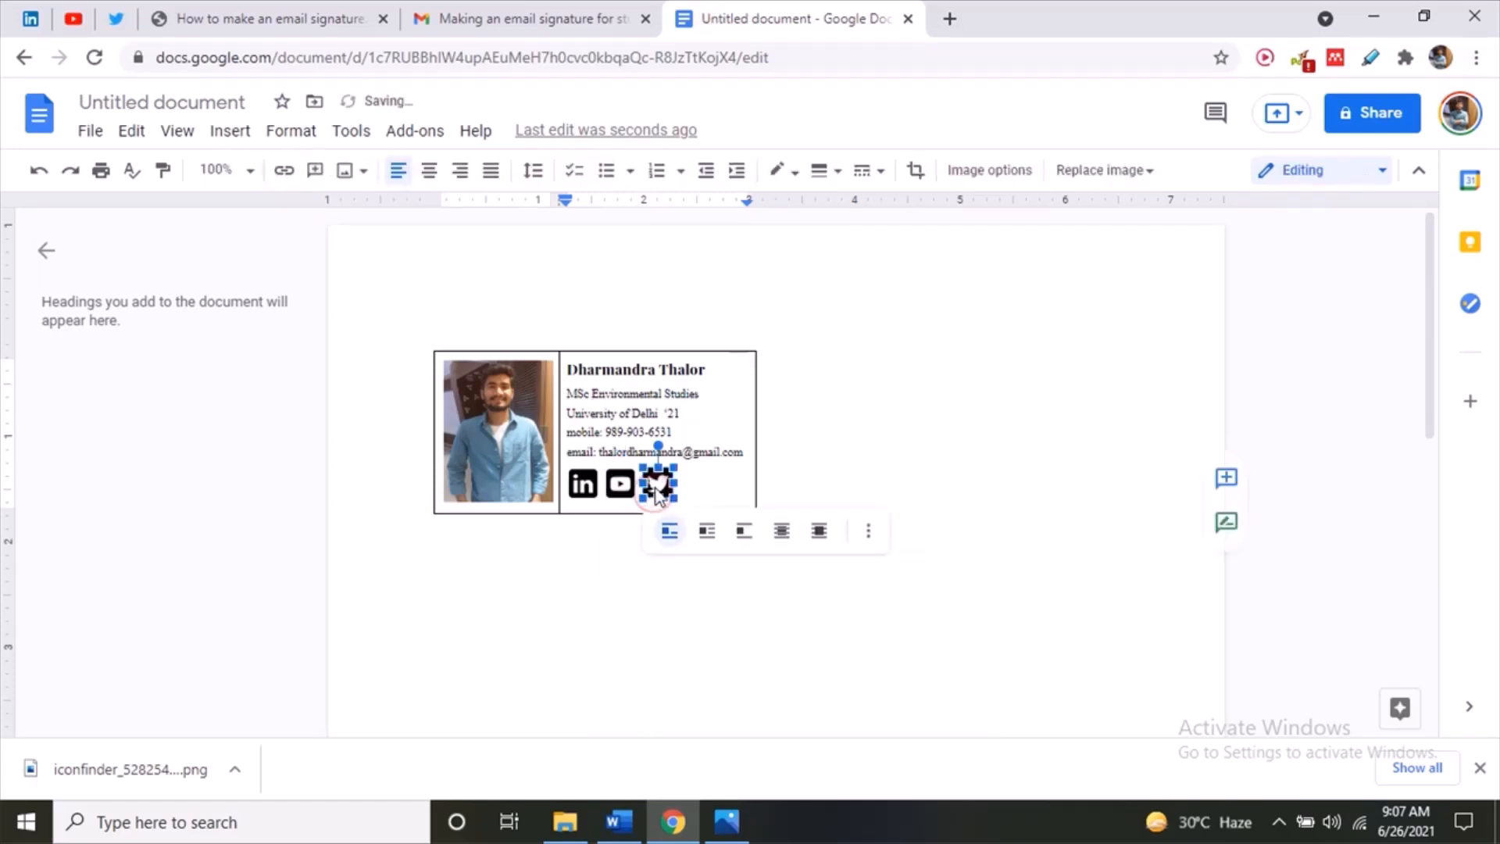
click(114, 17)
click(221, 58)
key(ctrl+c)
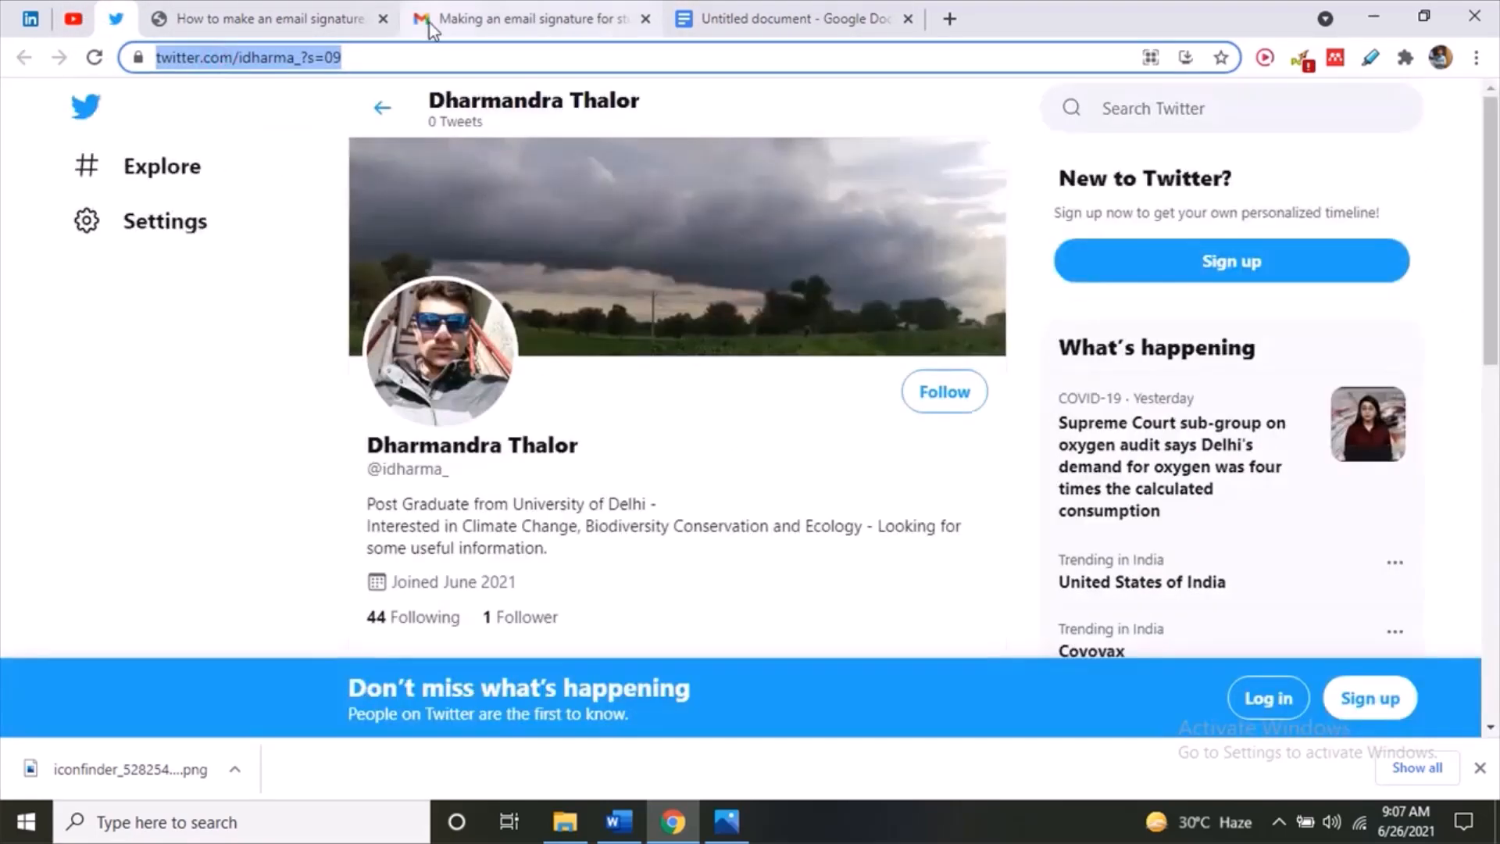
click(817, 10)
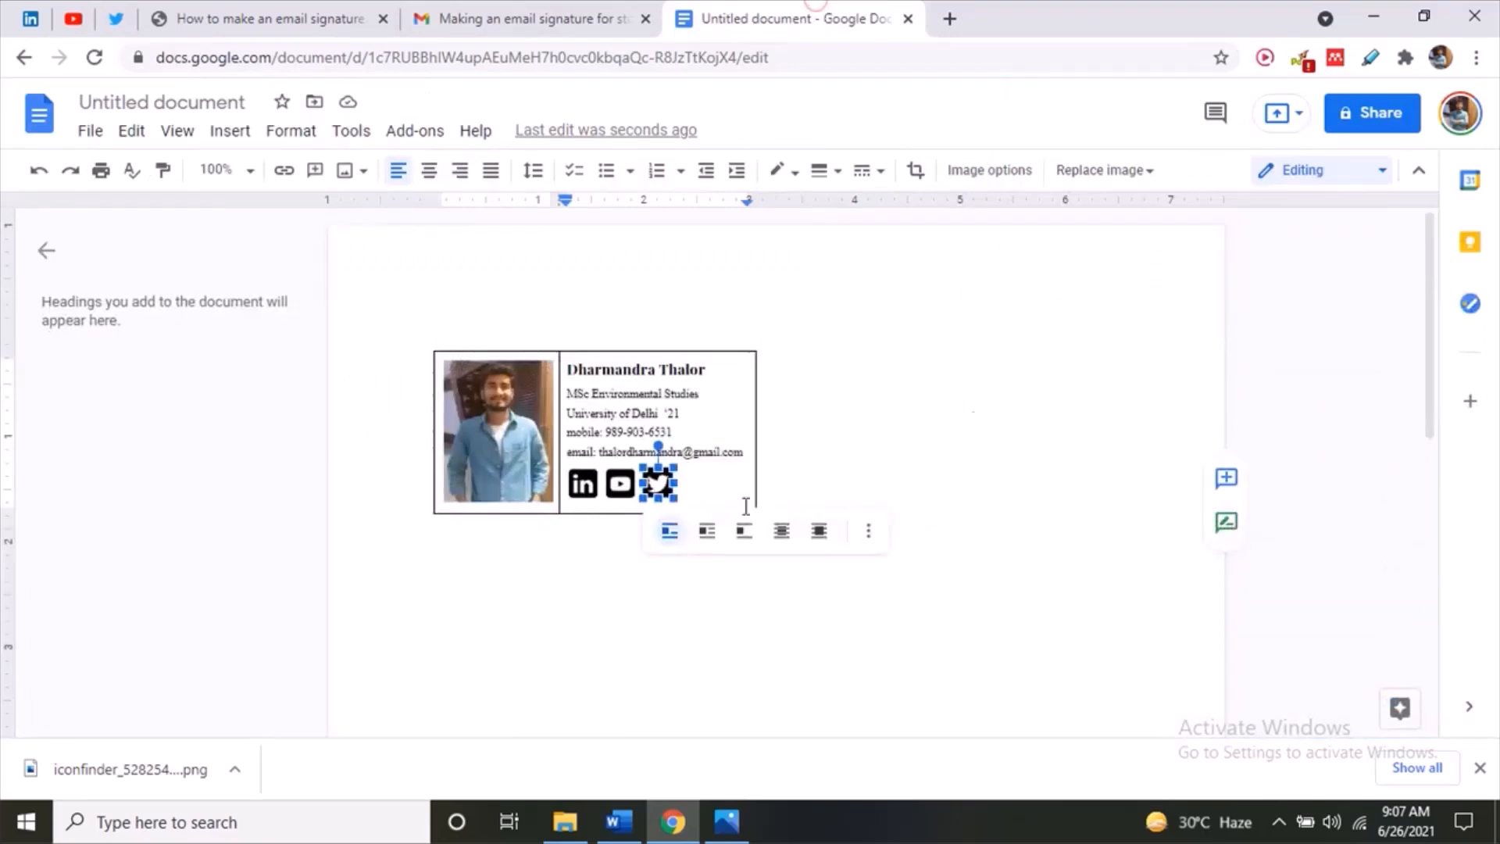
click(283, 170)
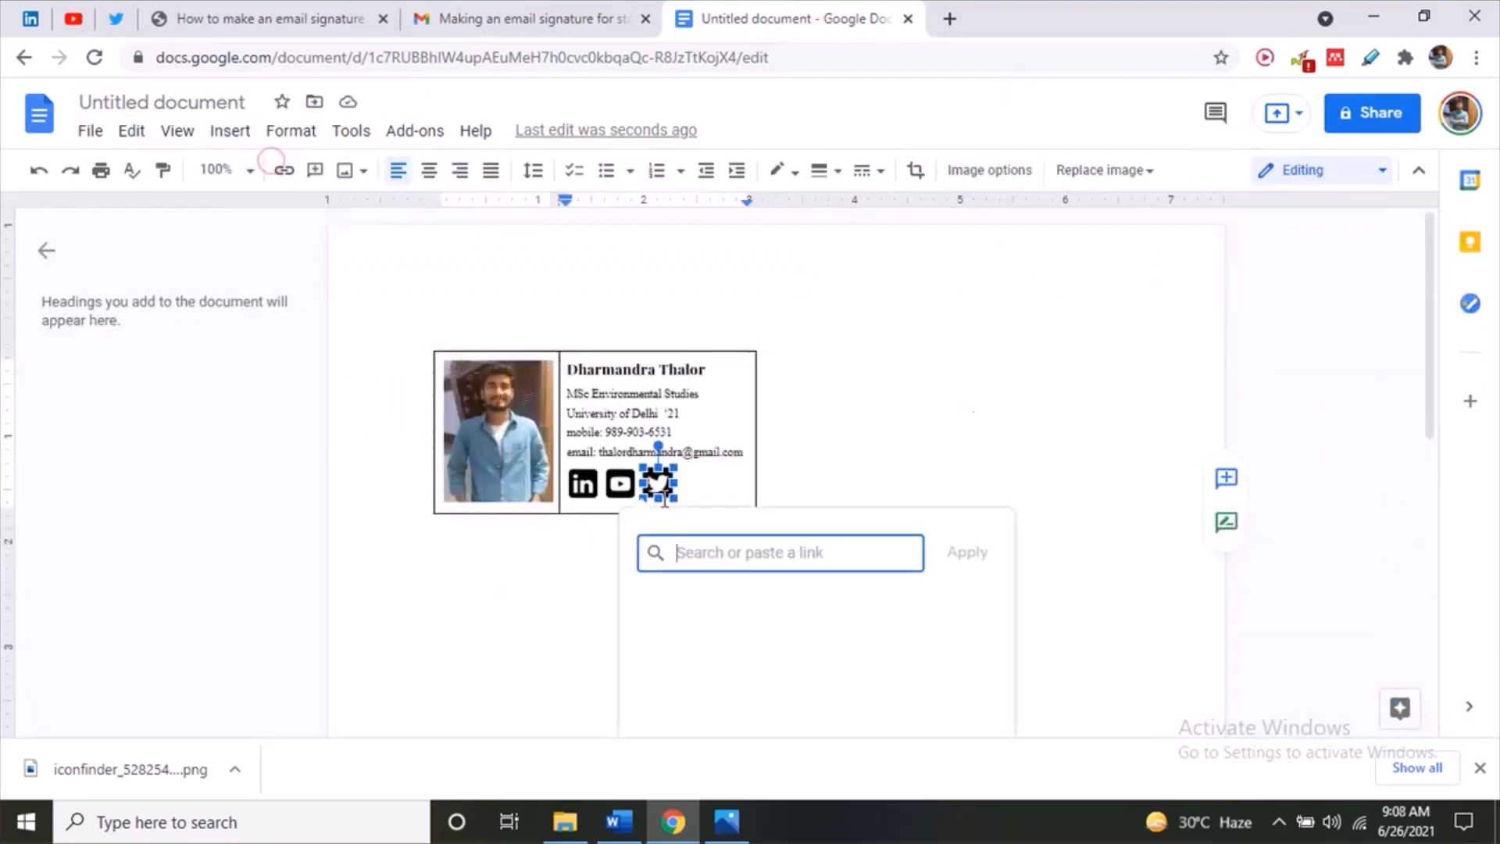
key(ctrl+v)
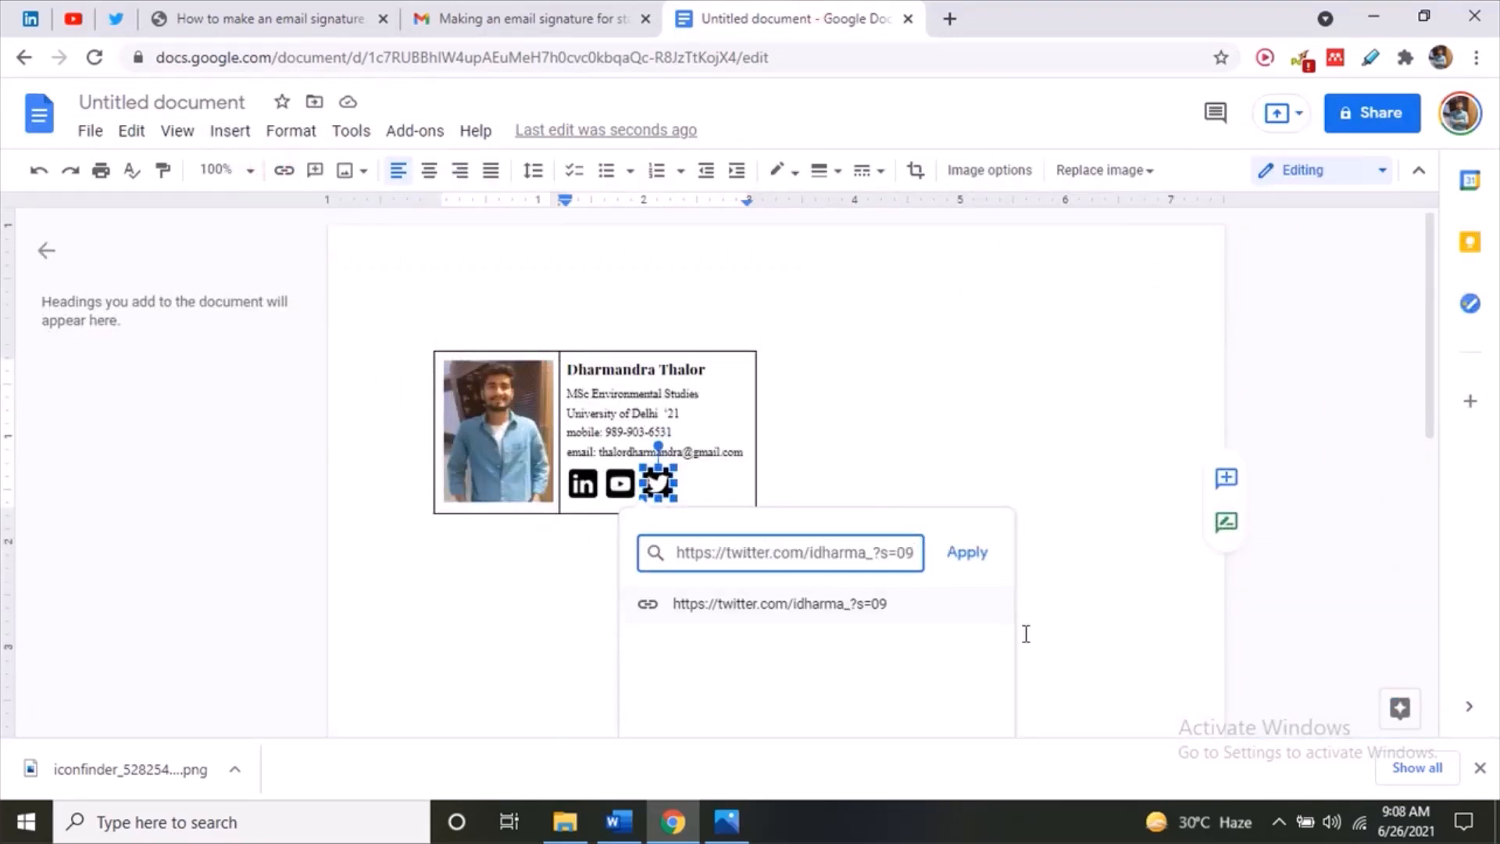
click(968, 552)
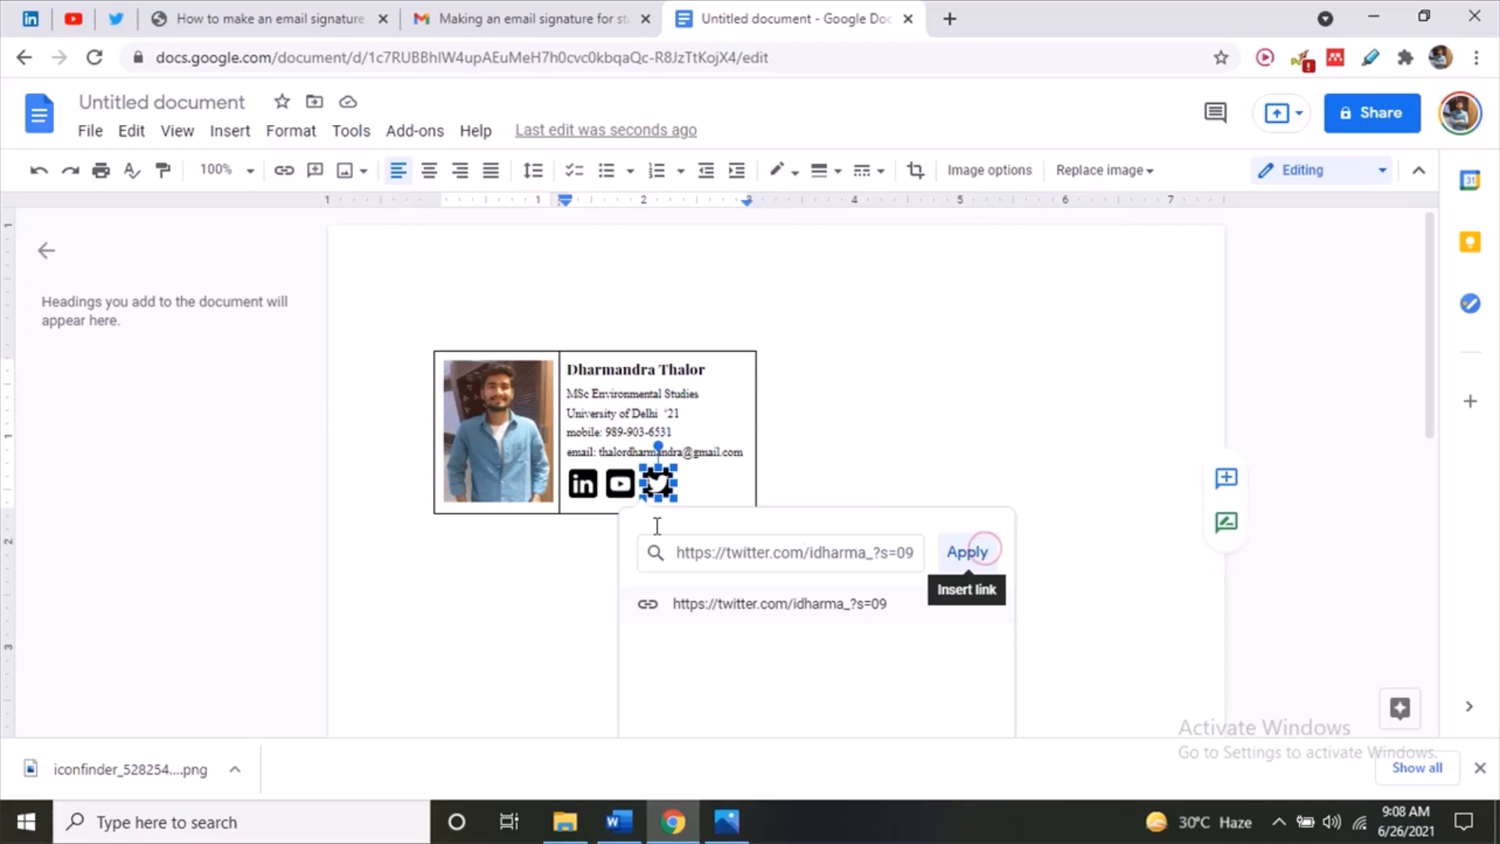
click(589, 540)
text(Last touc)
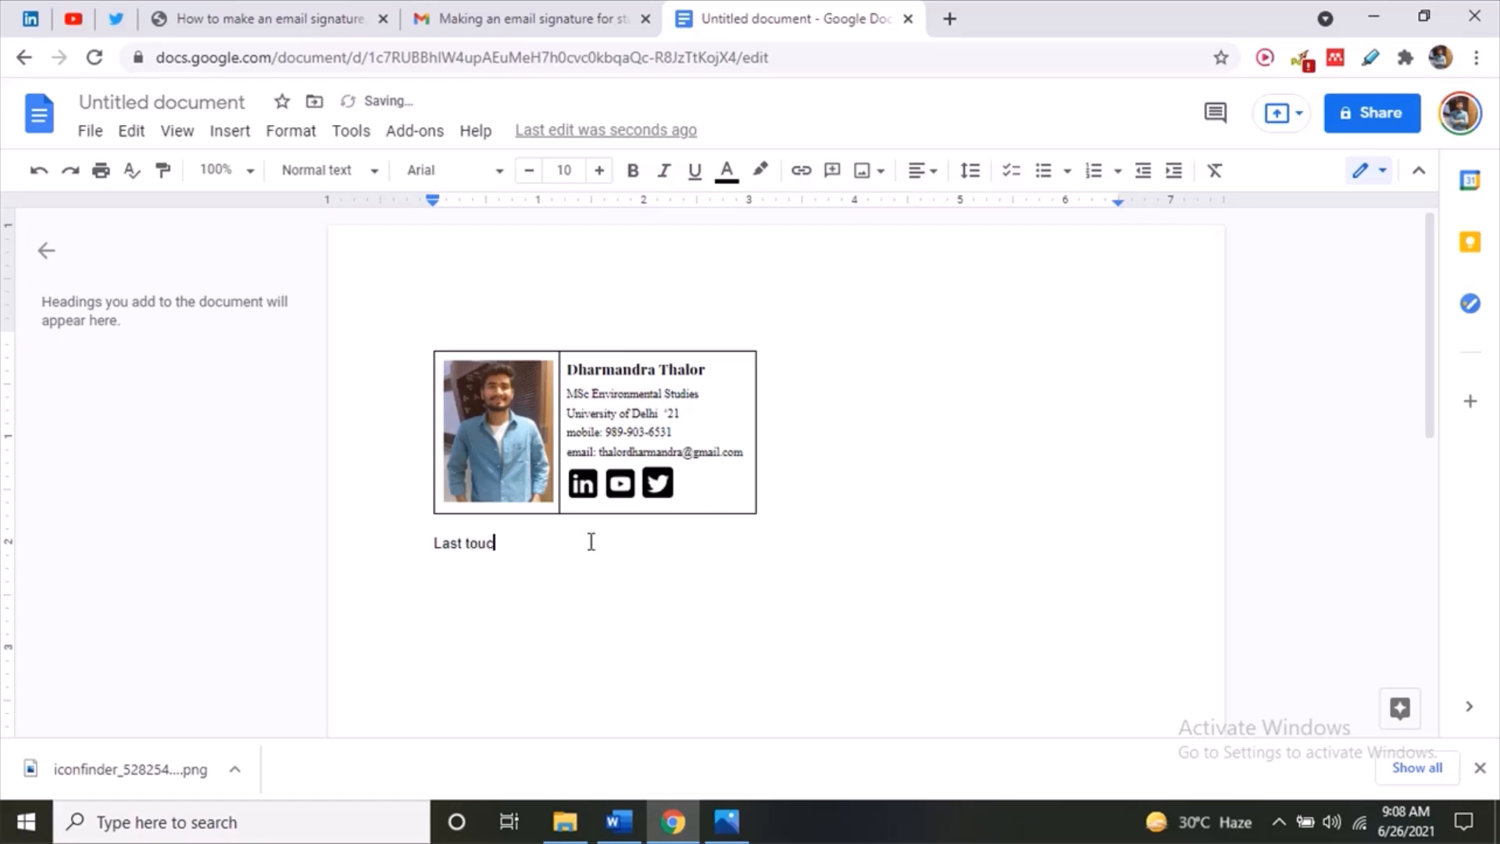
key(BackSpace)
key(BackSpace)
key(BackSpace)
key(BackSpace)
key(BackSpace)
key(BackSpace)
key(BackSpace)
key(BackSpace)
key(BackSpace)
key(BackSpace)
key(BackSpace)
key(BackSpace)
- Remove the borders around the contact details cell by reducing its border width to the minimum
click(720, 378)
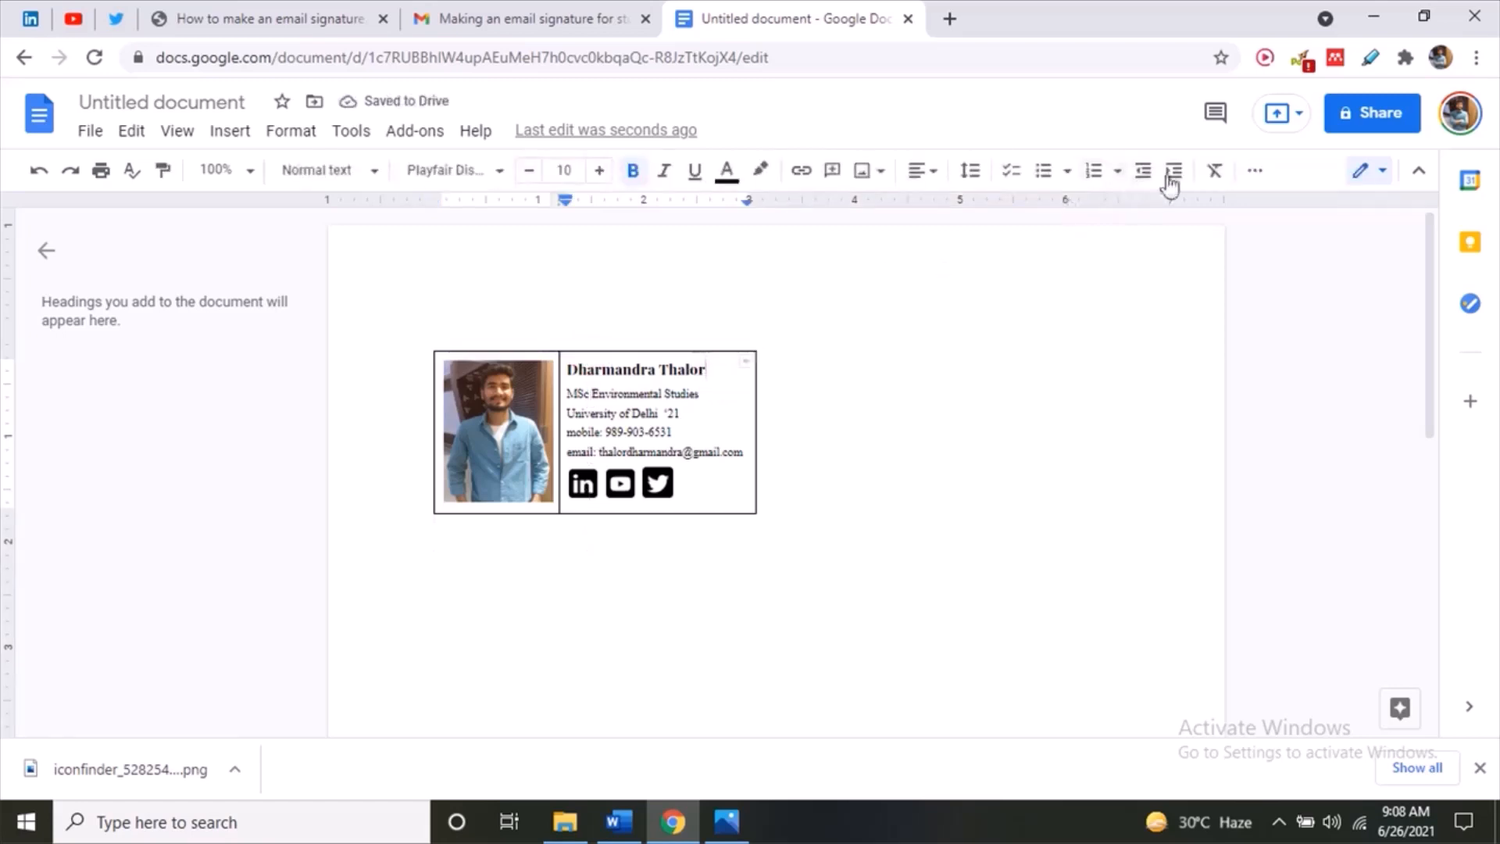
click(1255, 170)
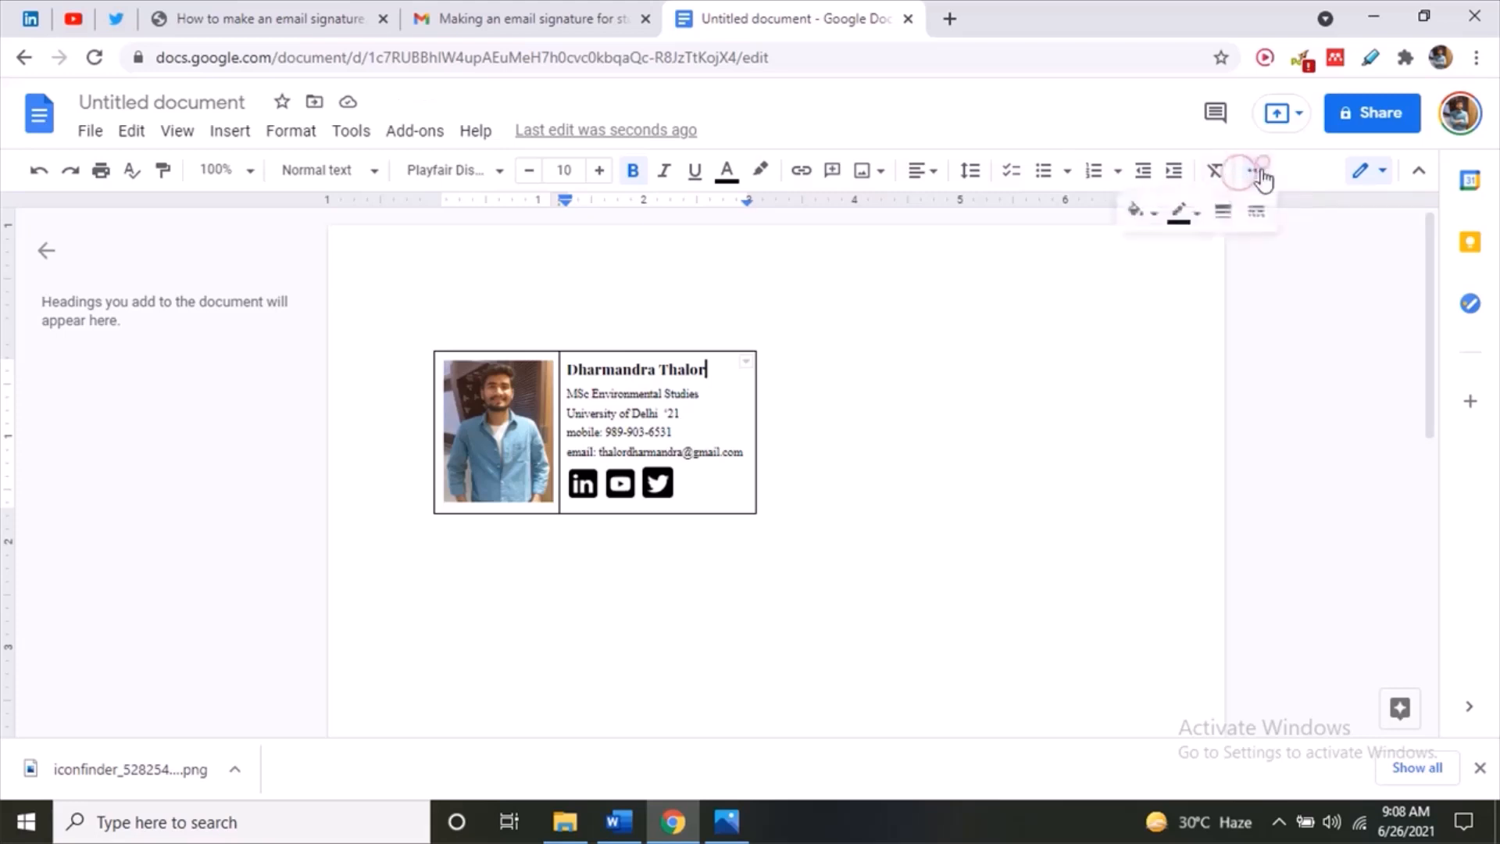
click(1192, 223)
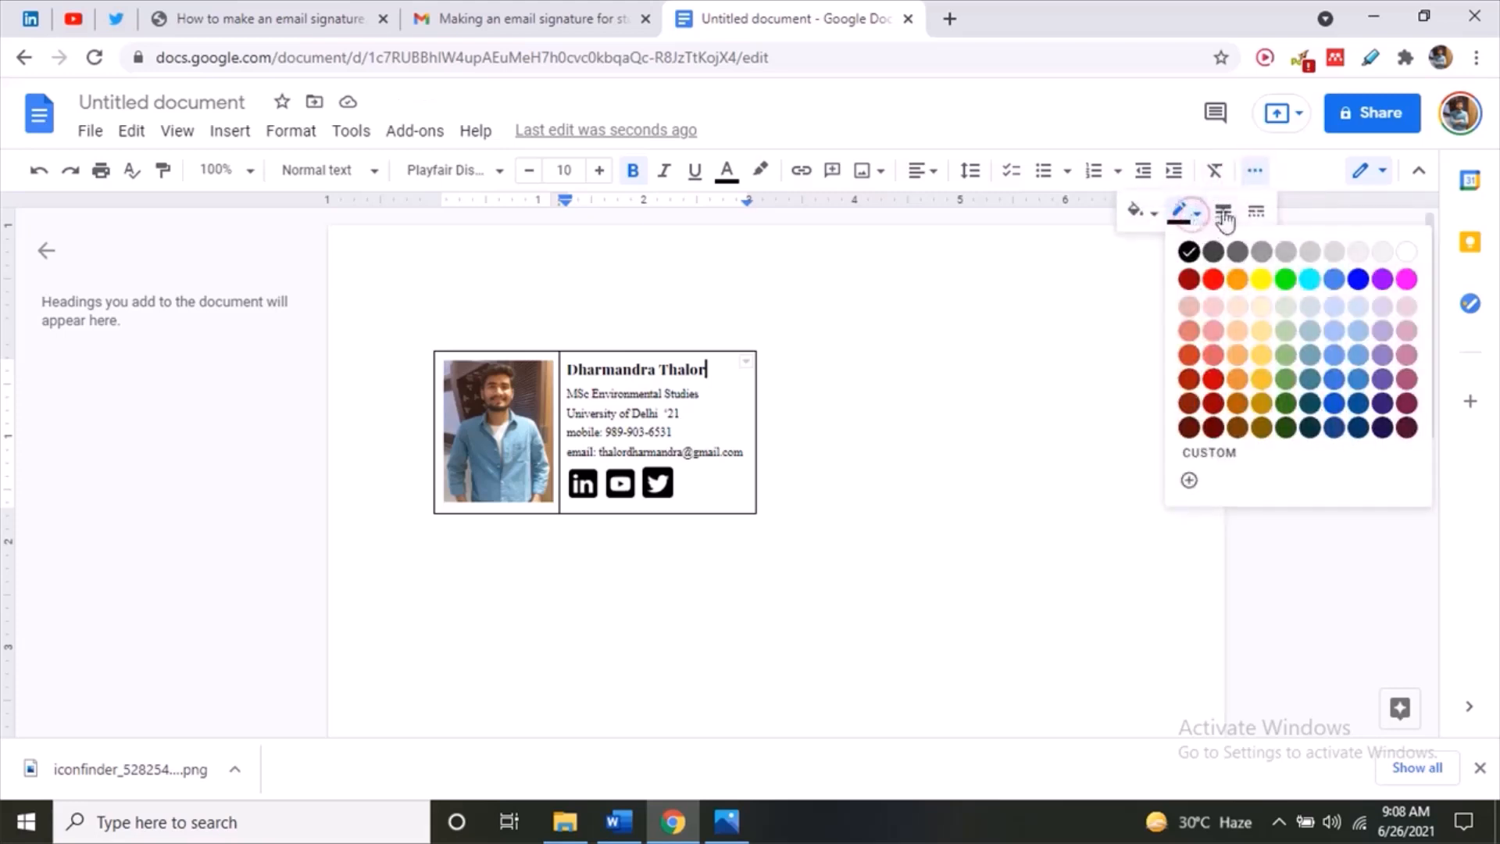
click(1223, 210)
click(1240, 252)
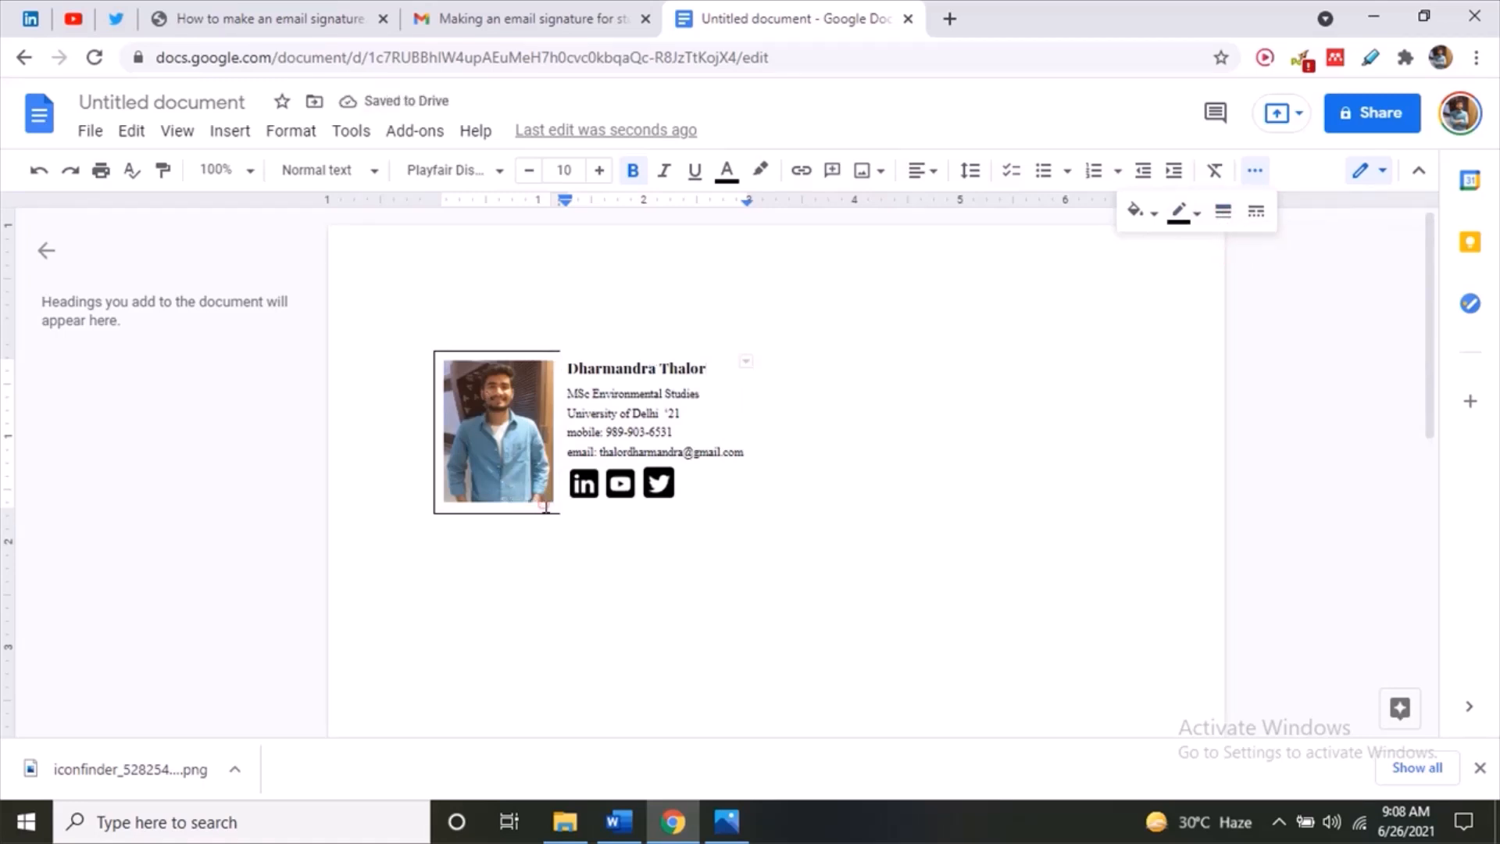
- Remove the remaining borders around the portrait photo cell by reducing its border width to the minimum
click(546, 504)
key(Up)
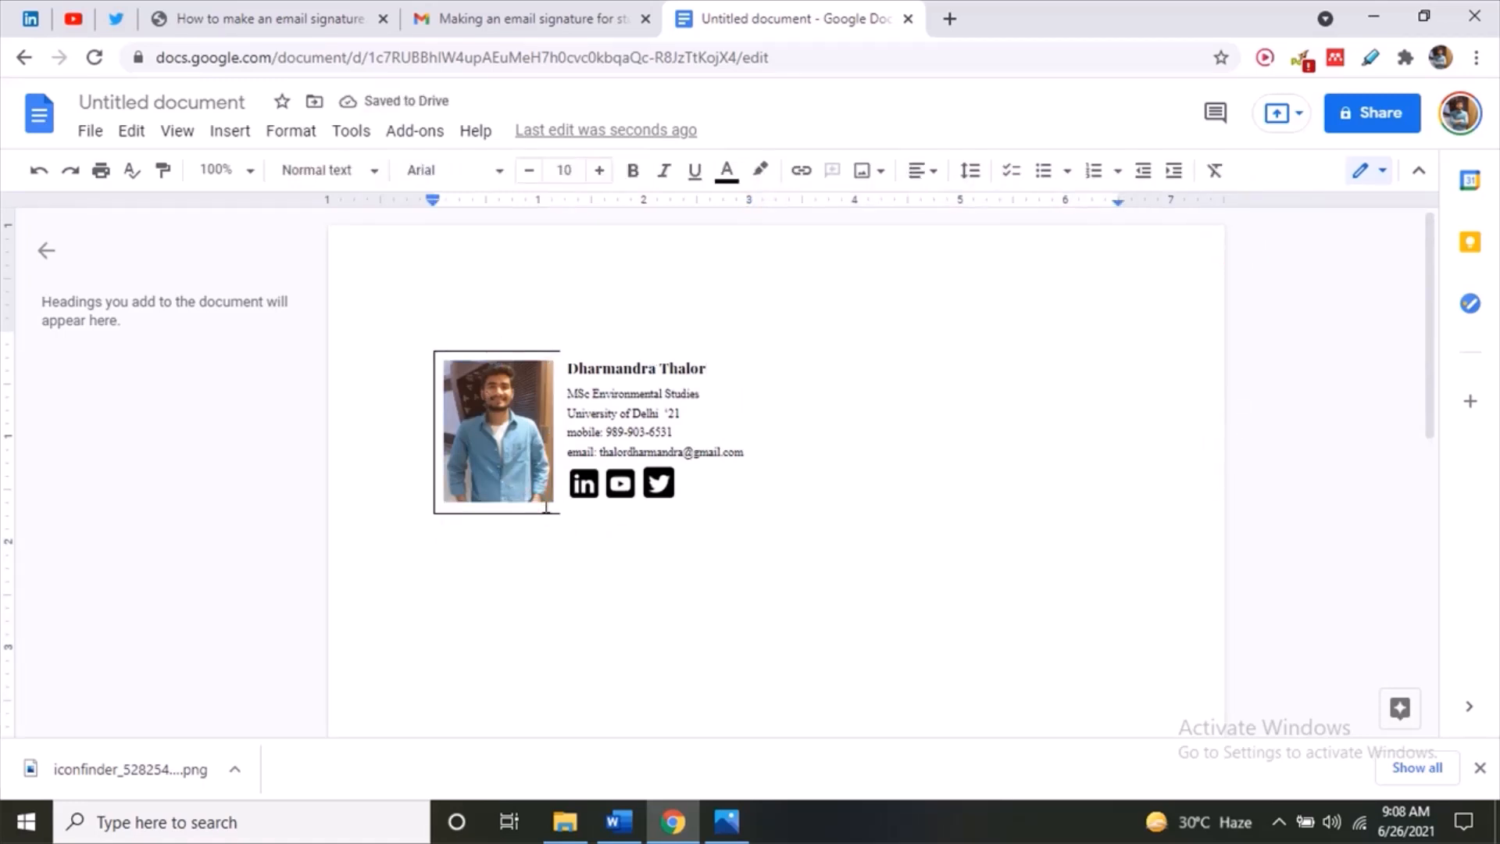
key(Down)
click(1263, 173)
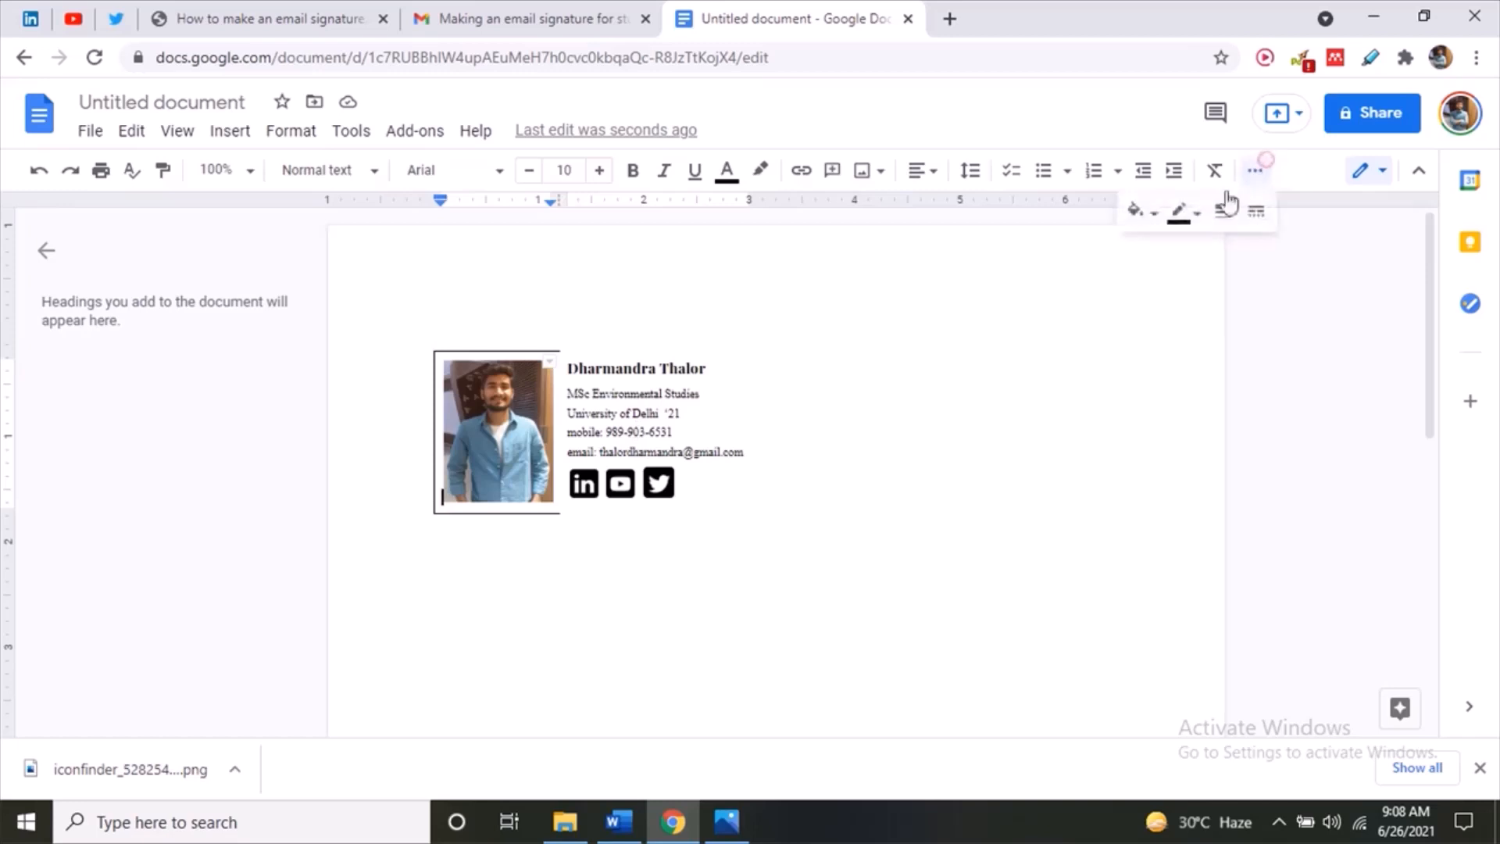
click(1223, 211)
click(1222, 258)
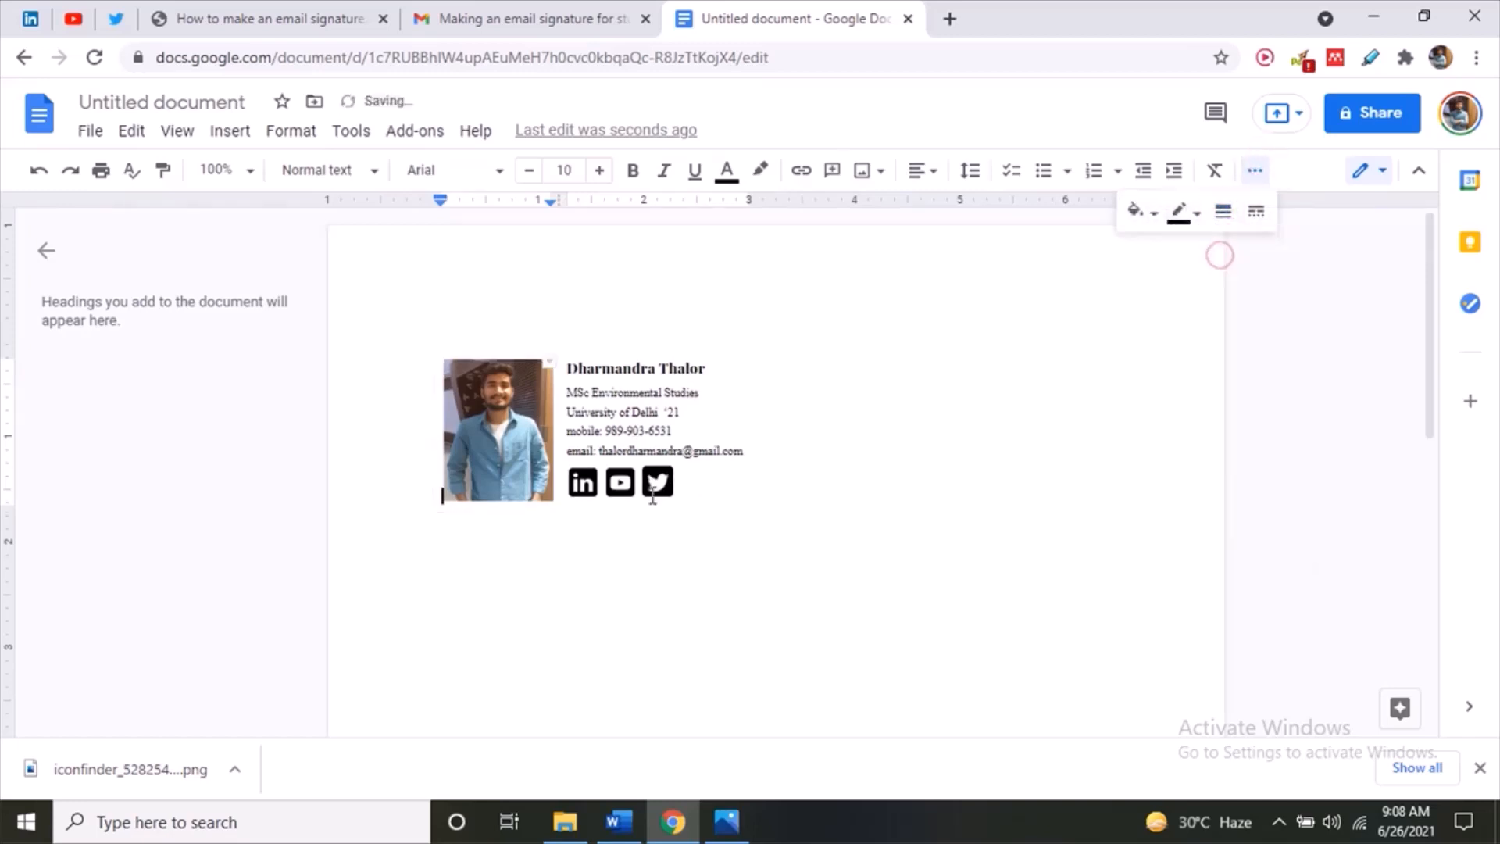
- Give the vertical border between the portrait photo and the contact details a light gray color and 1.5pt width
click(596, 514)
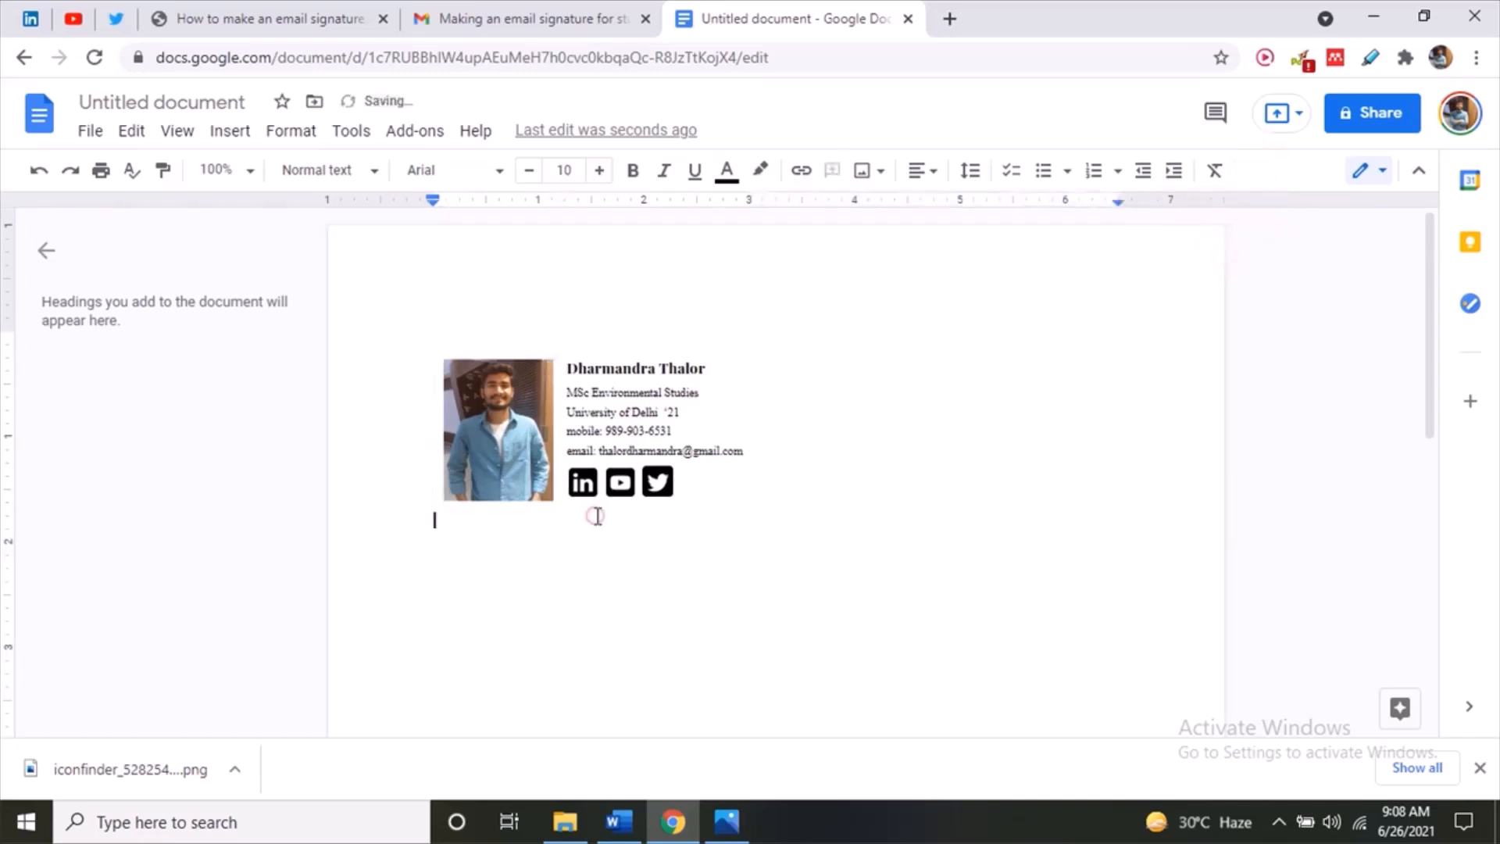
click(560, 442)
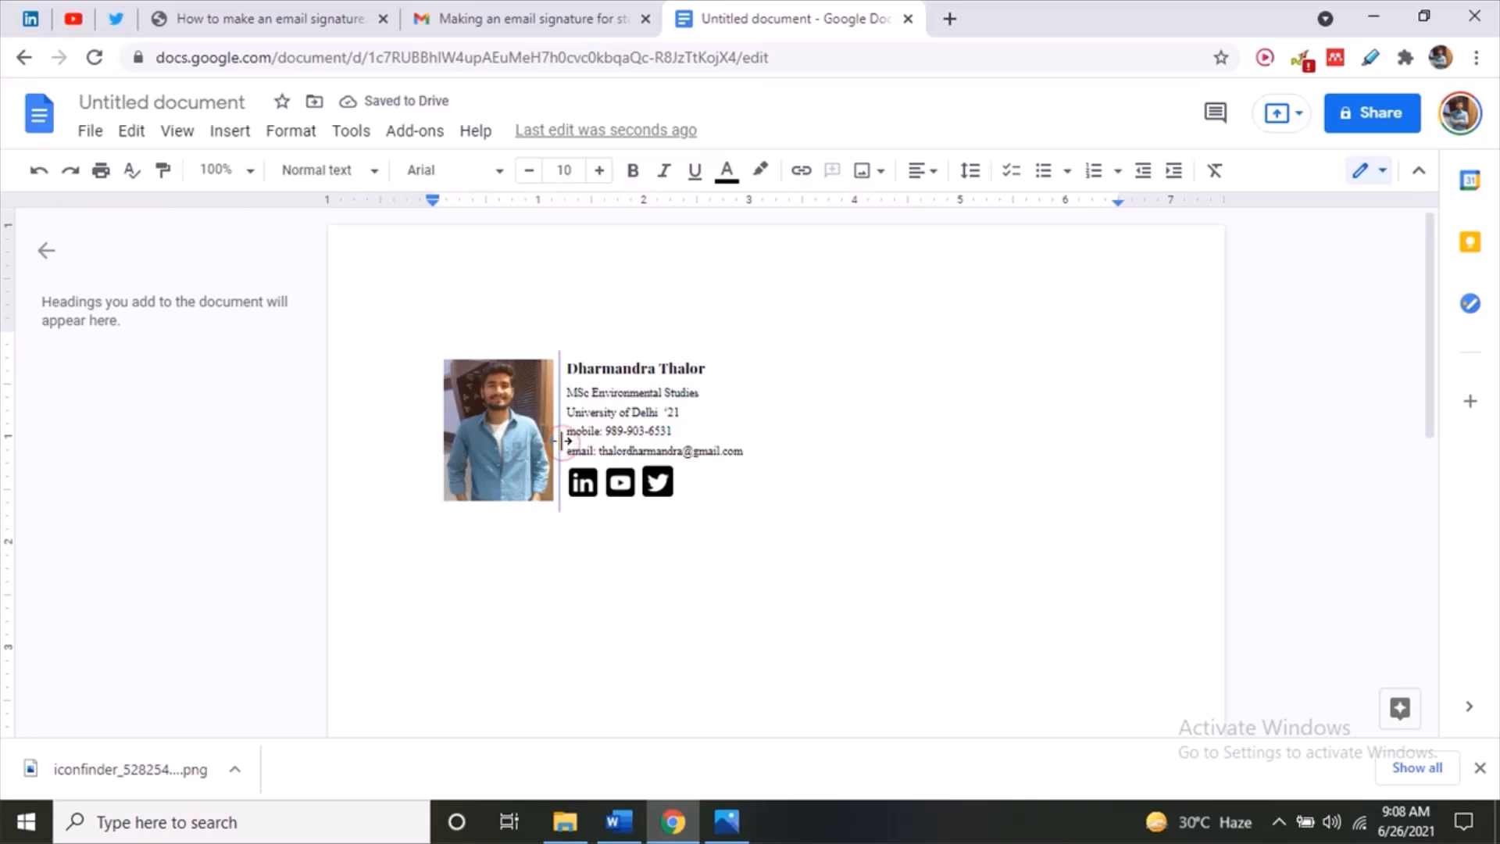
click(516, 545)
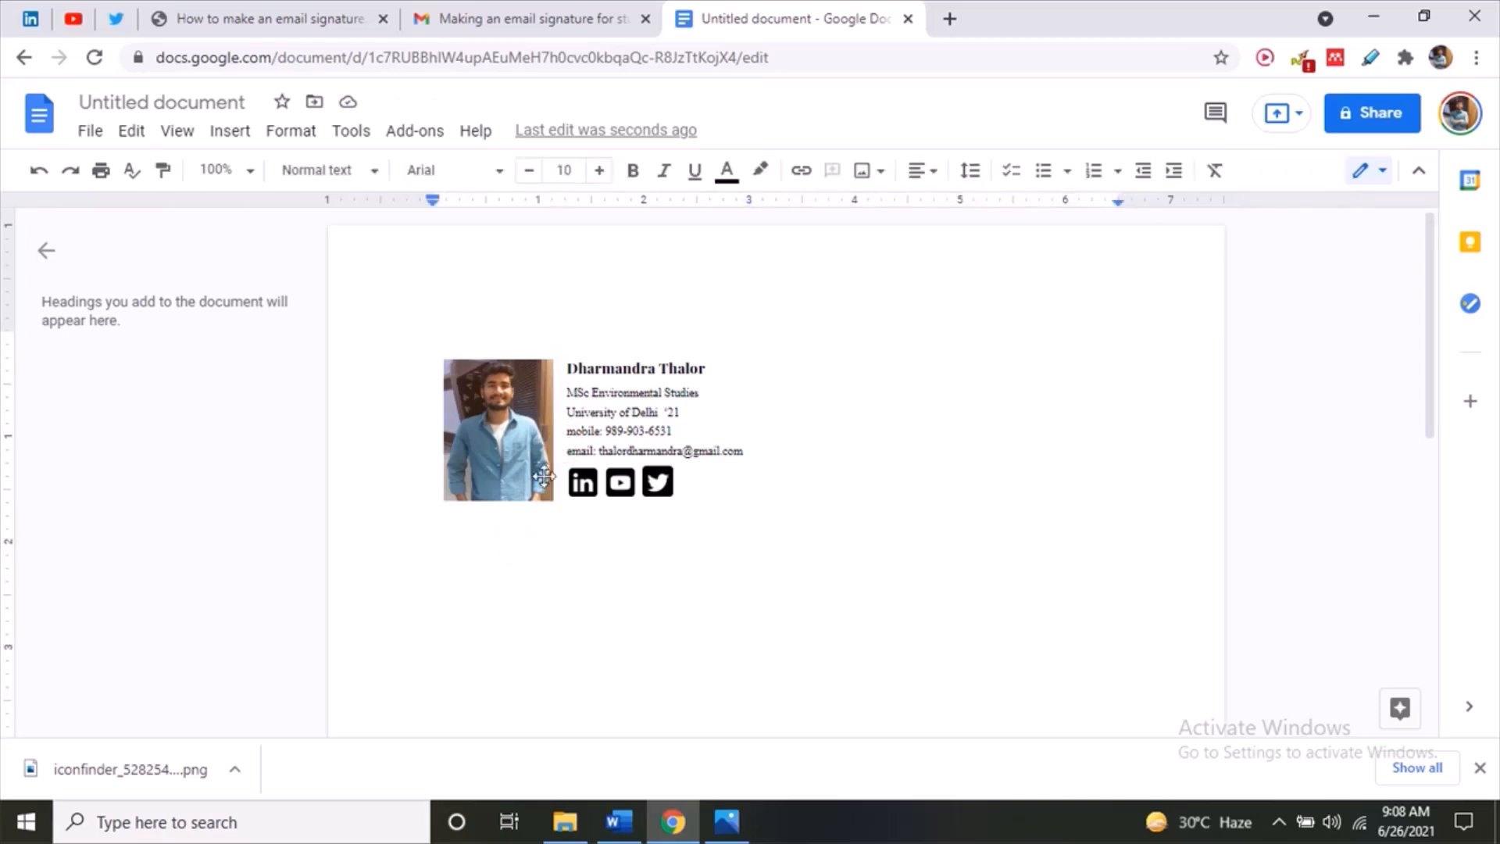
click(558, 437)
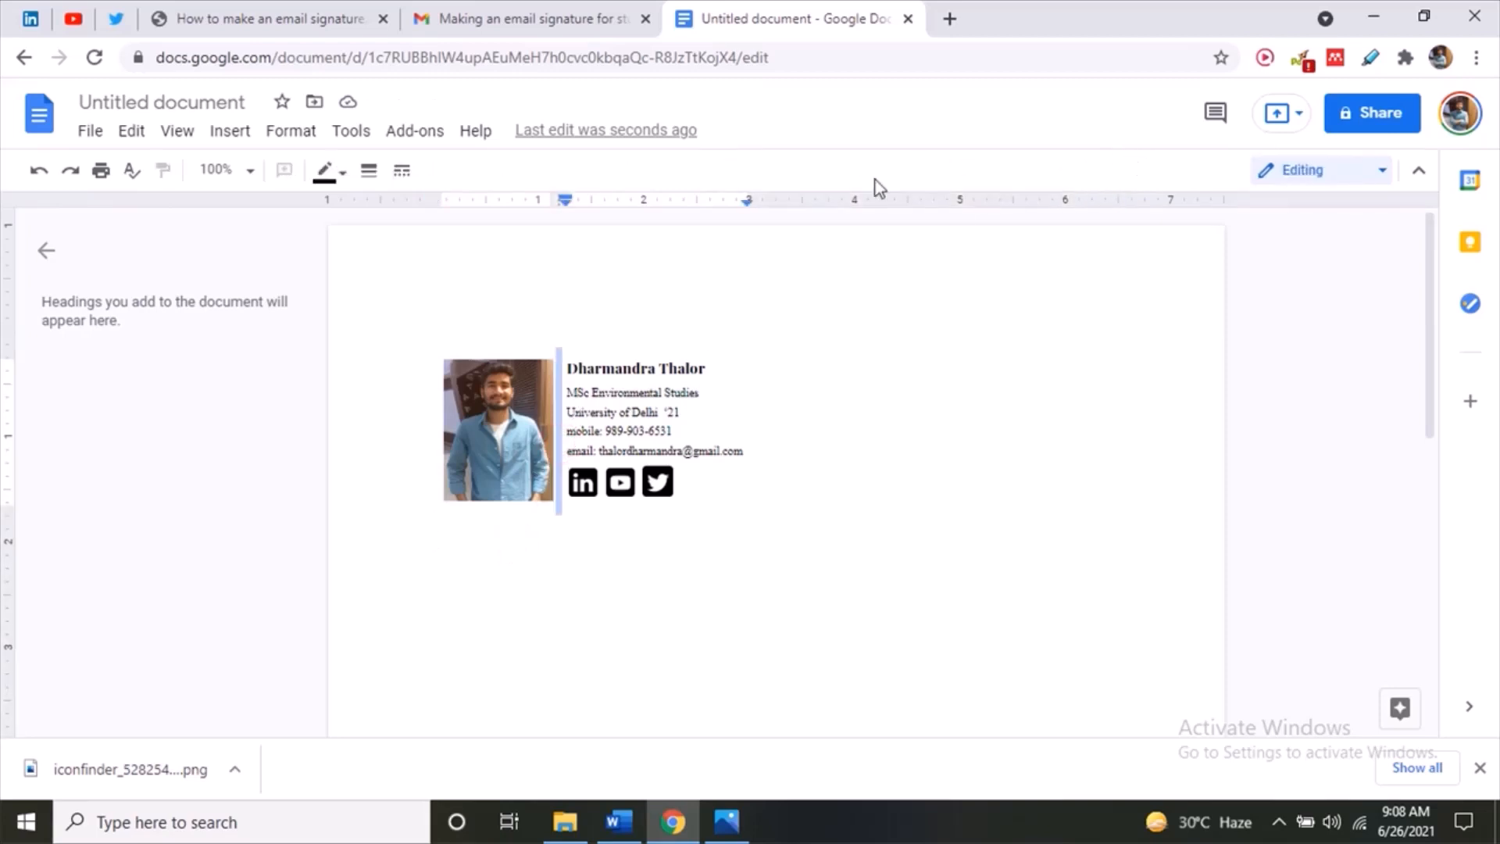
click(344, 172)
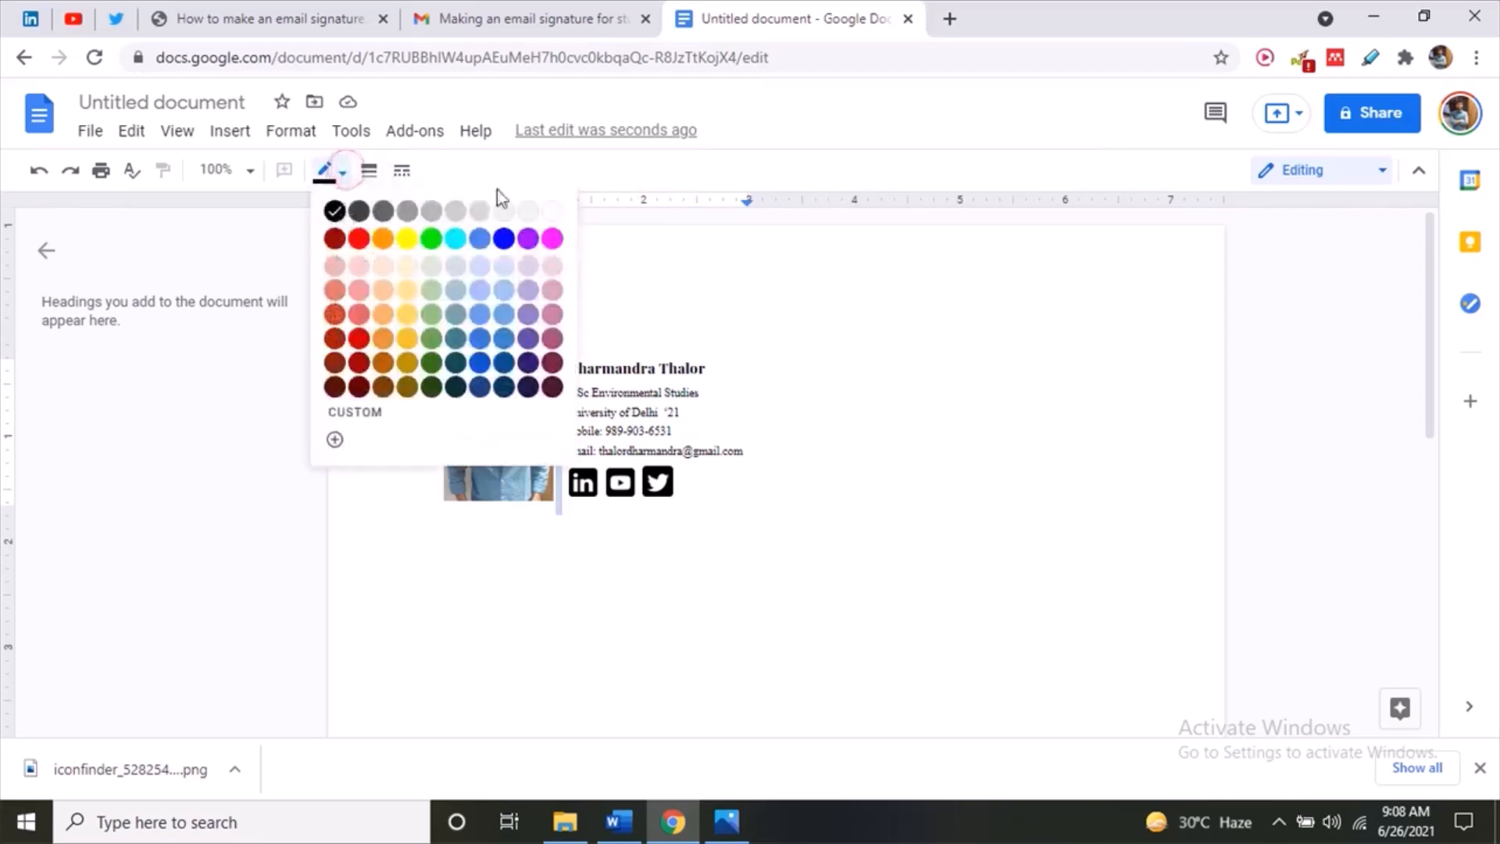
click(450, 210)
click(369, 182)
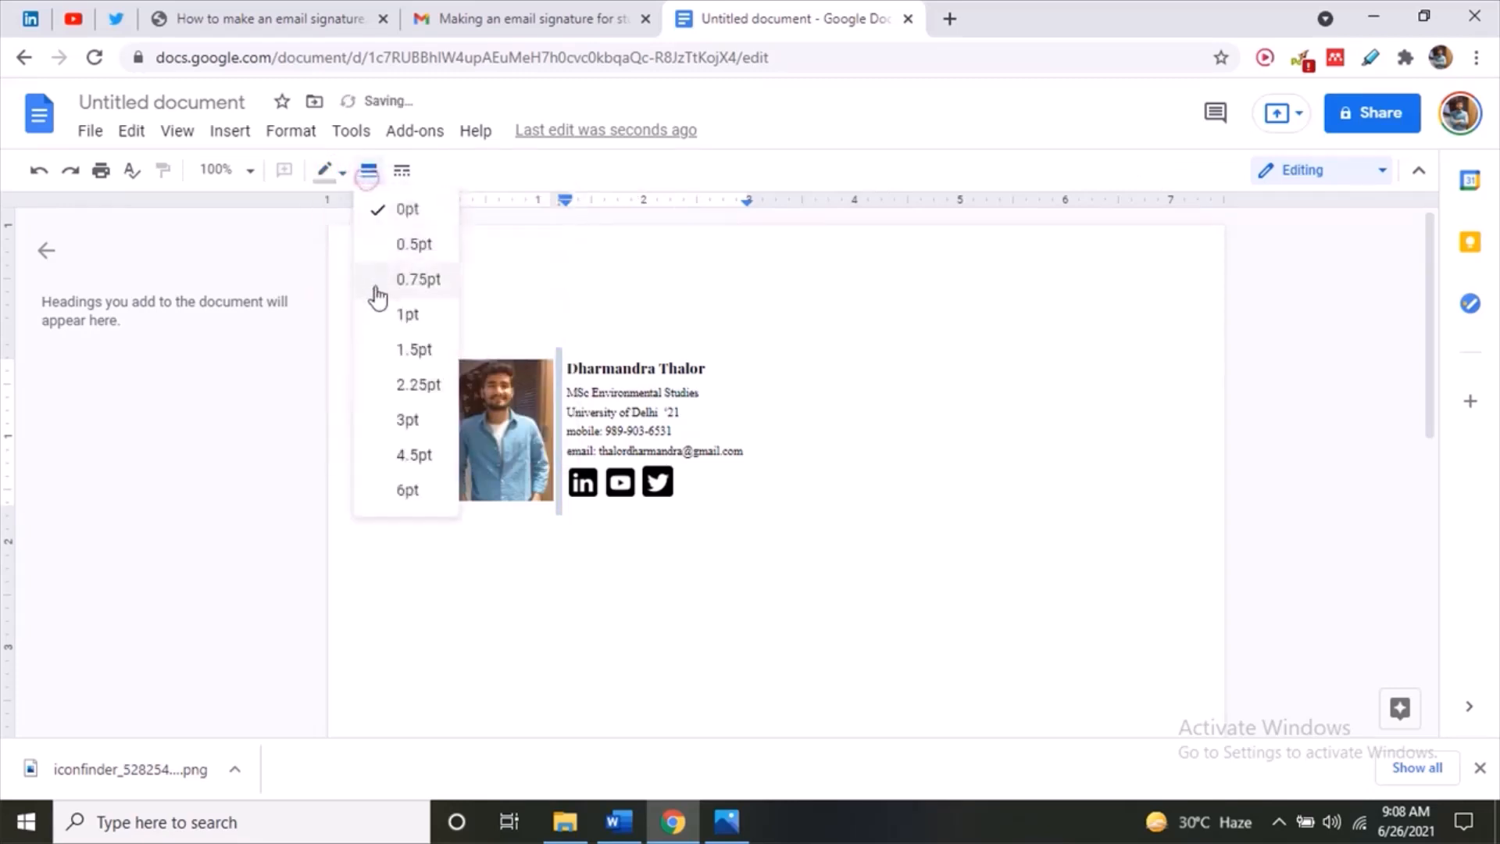
click(399, 355)
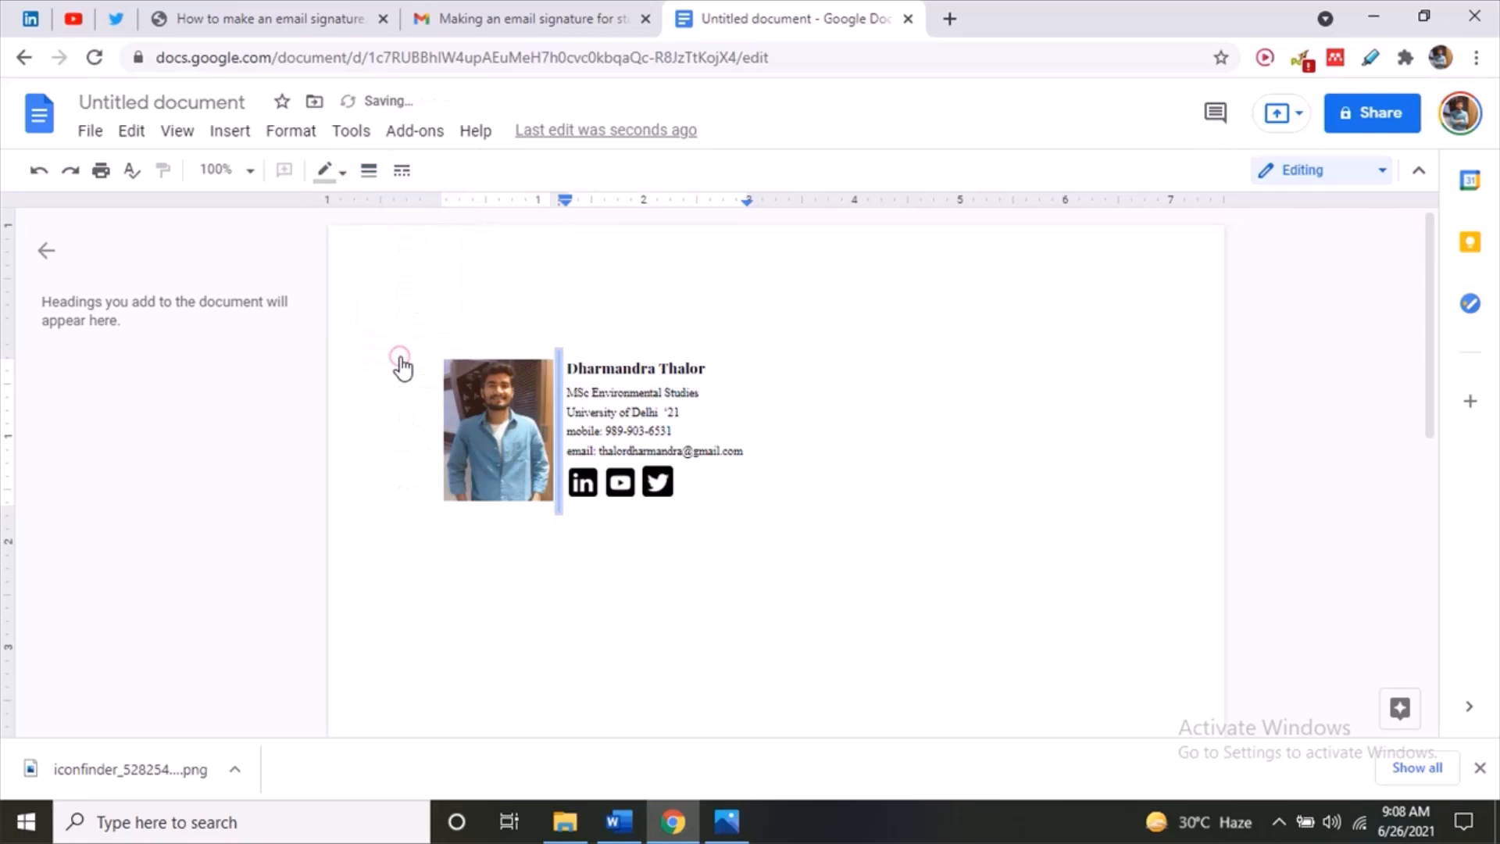
click(581, 521)
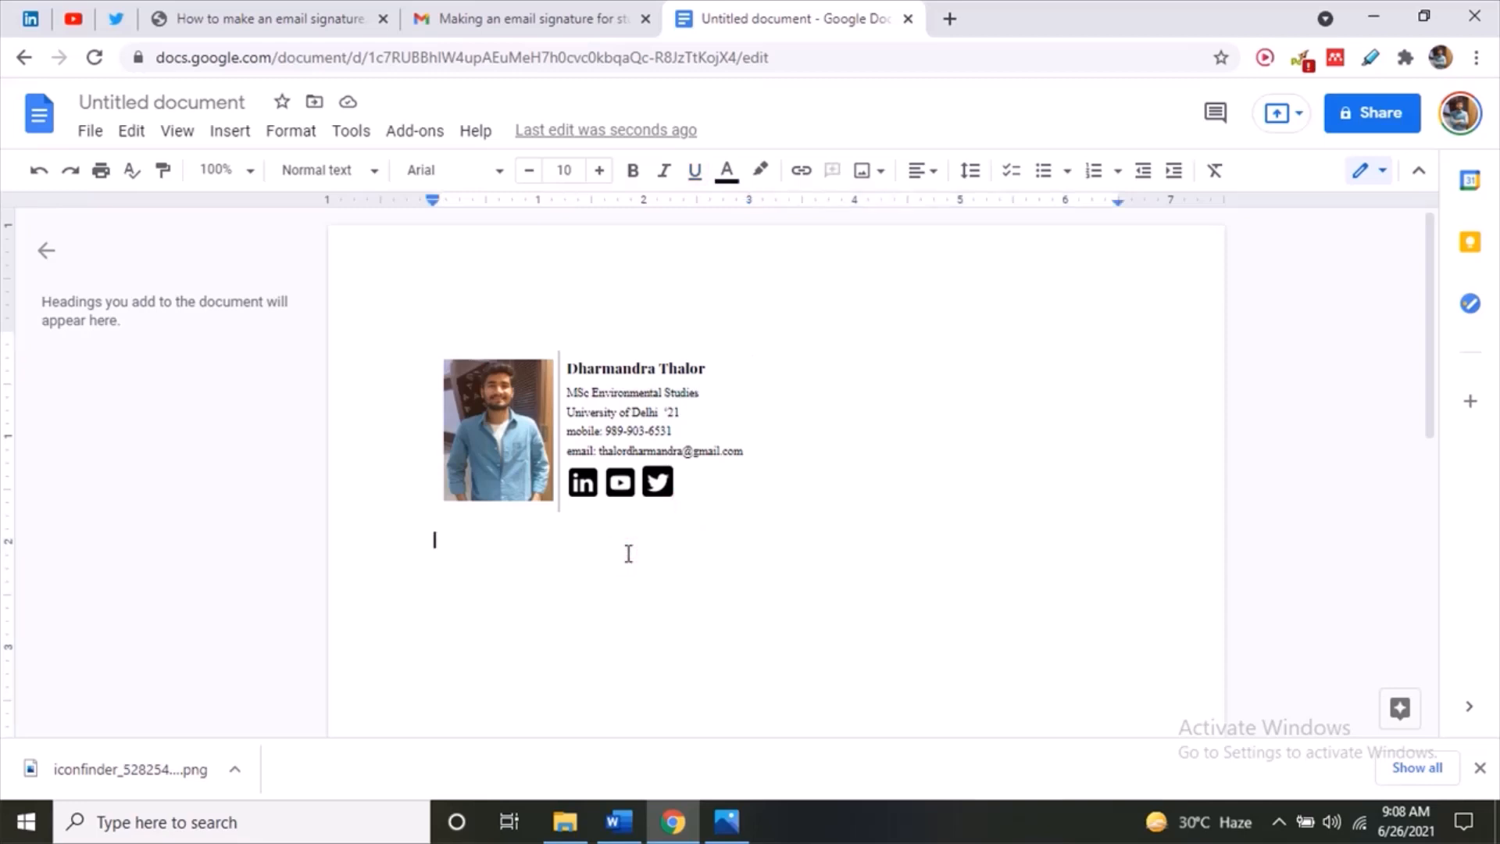
text(This is the signature)
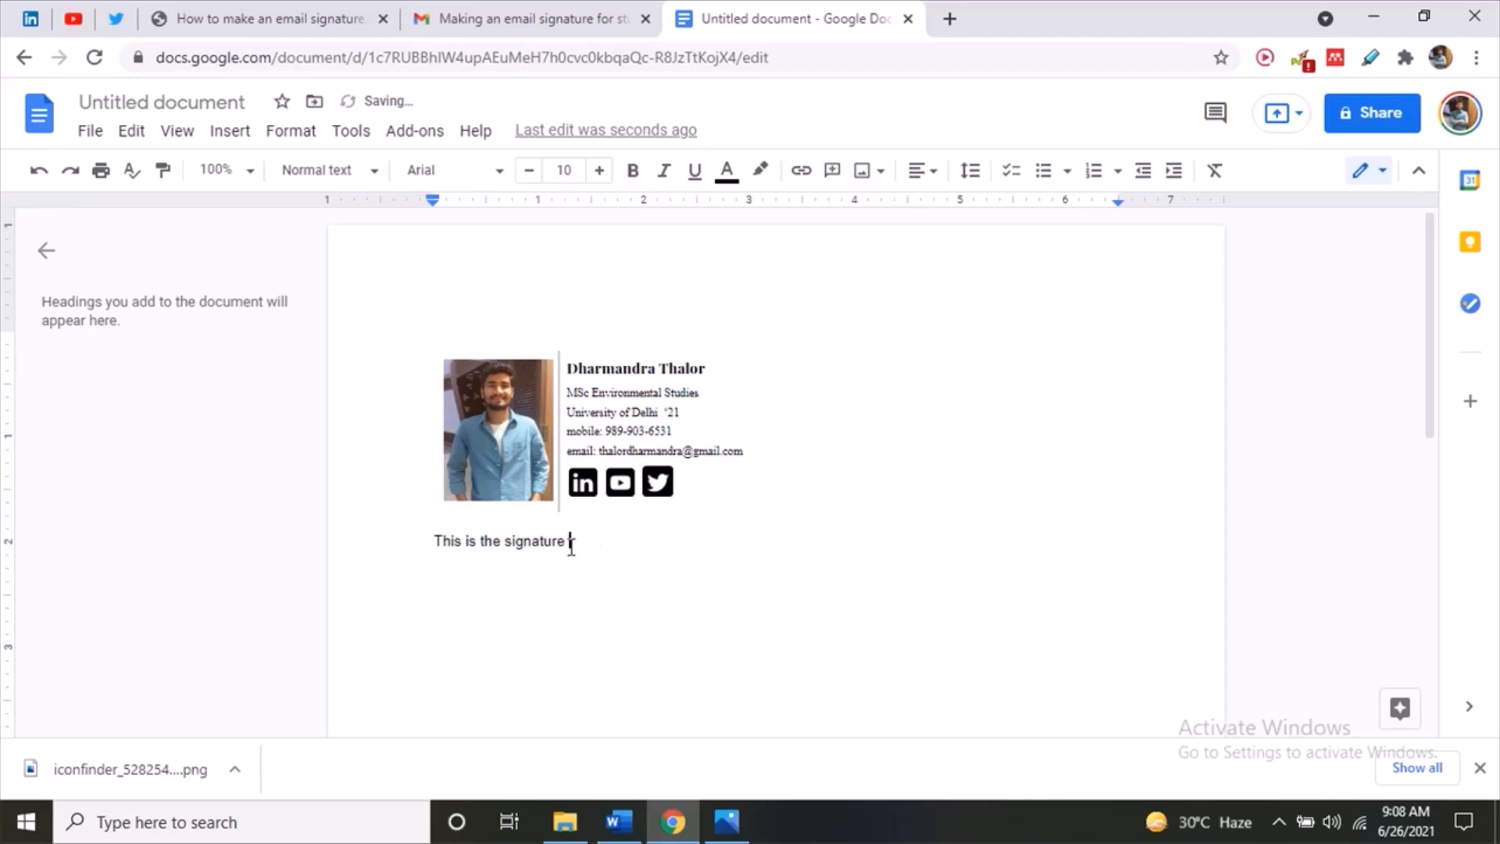
drag(571, 544, 429, 542)
key(BackSpace)
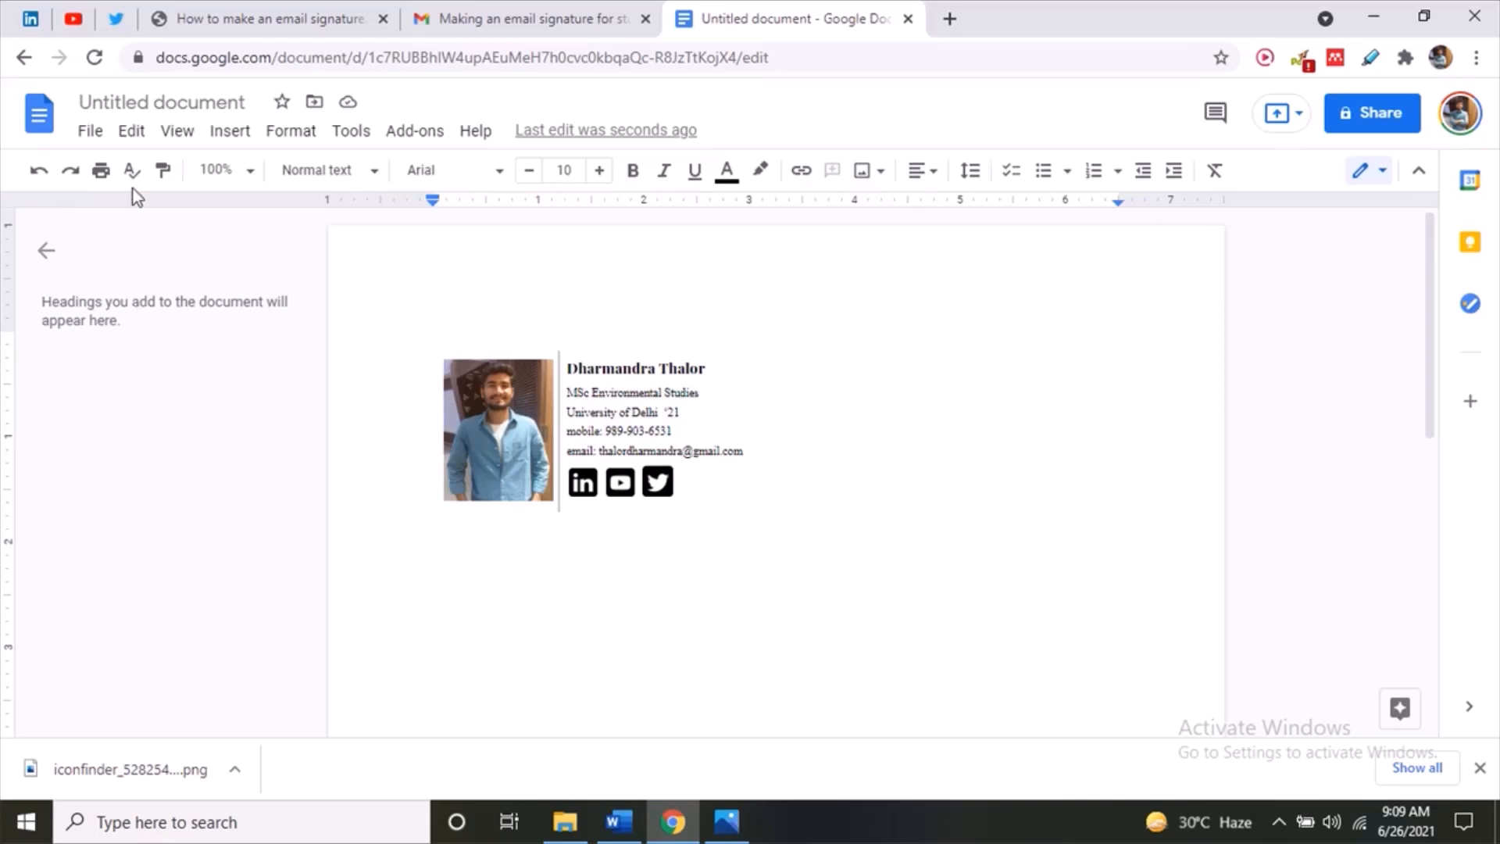
click(174, 132)
click(228, 135)
click(274, 137)
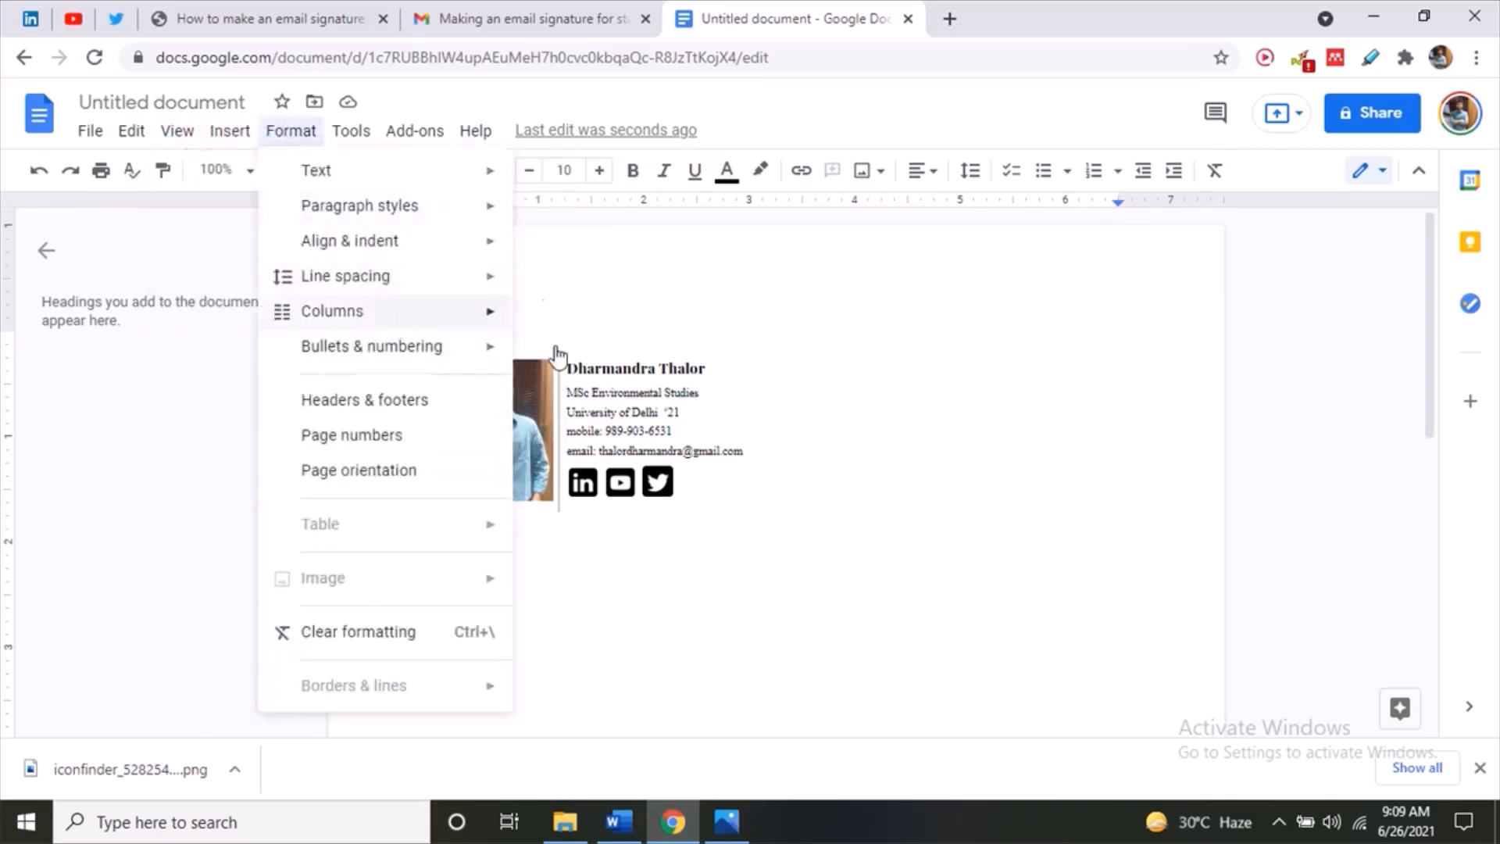
click(747, 516)
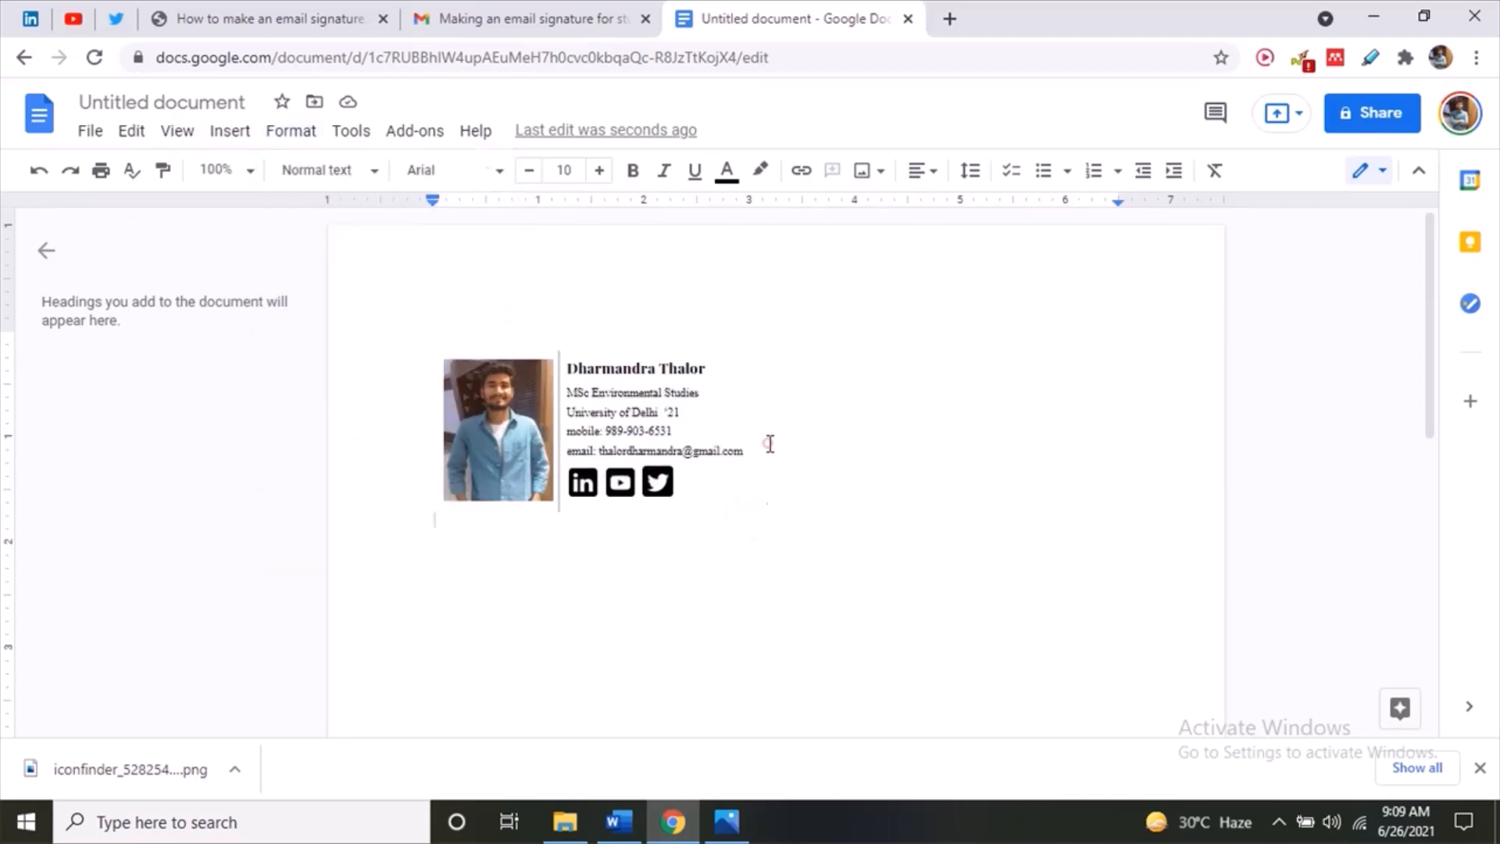
- Try a different line spacing on the mobile number line of the contact details and undo it
click(767, 438)
click(316, 135)
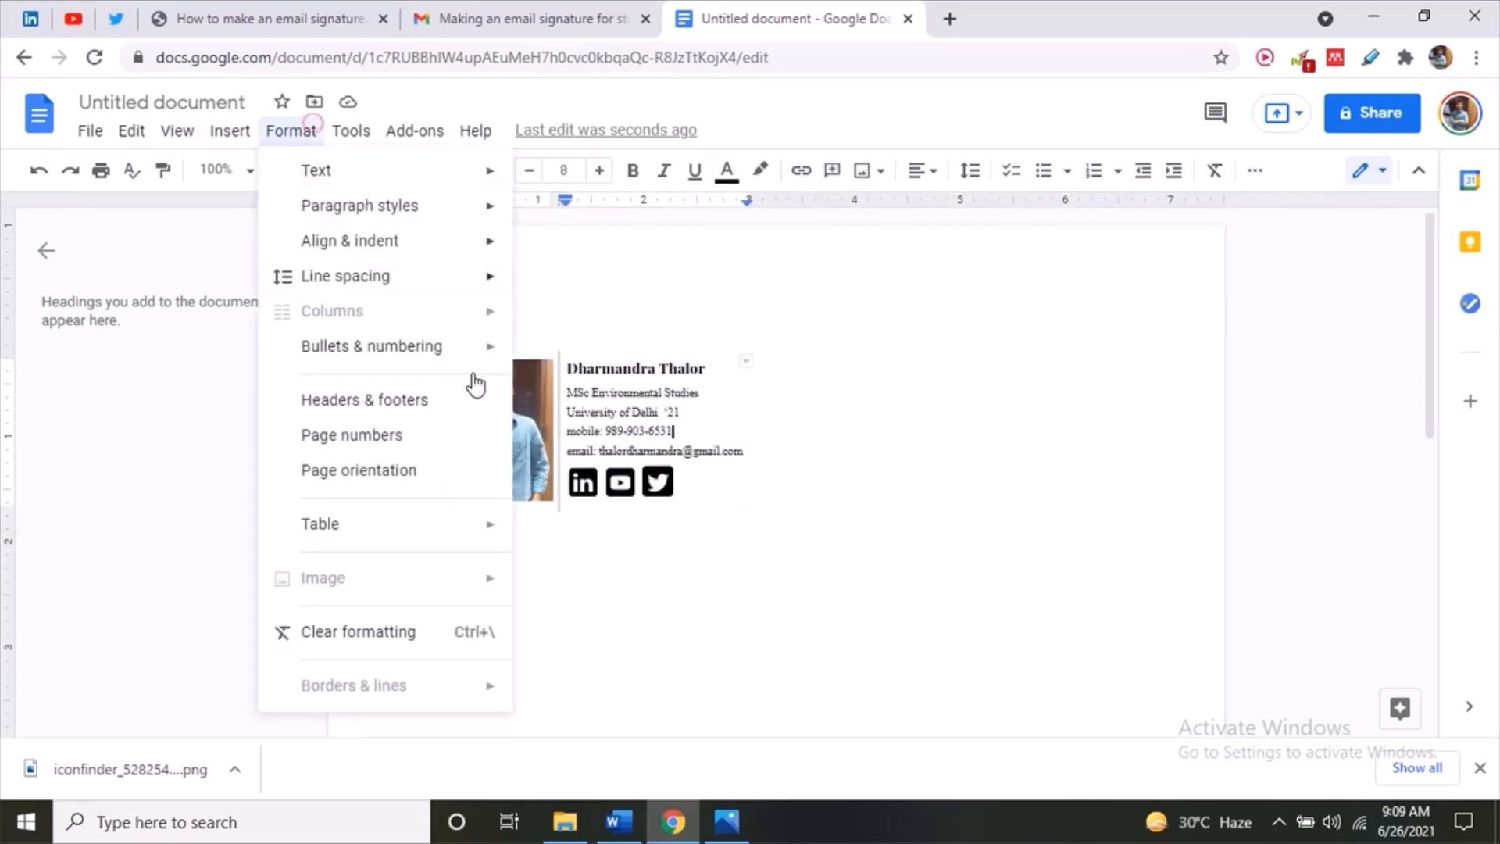
click(481, 275)
click(582, 370)
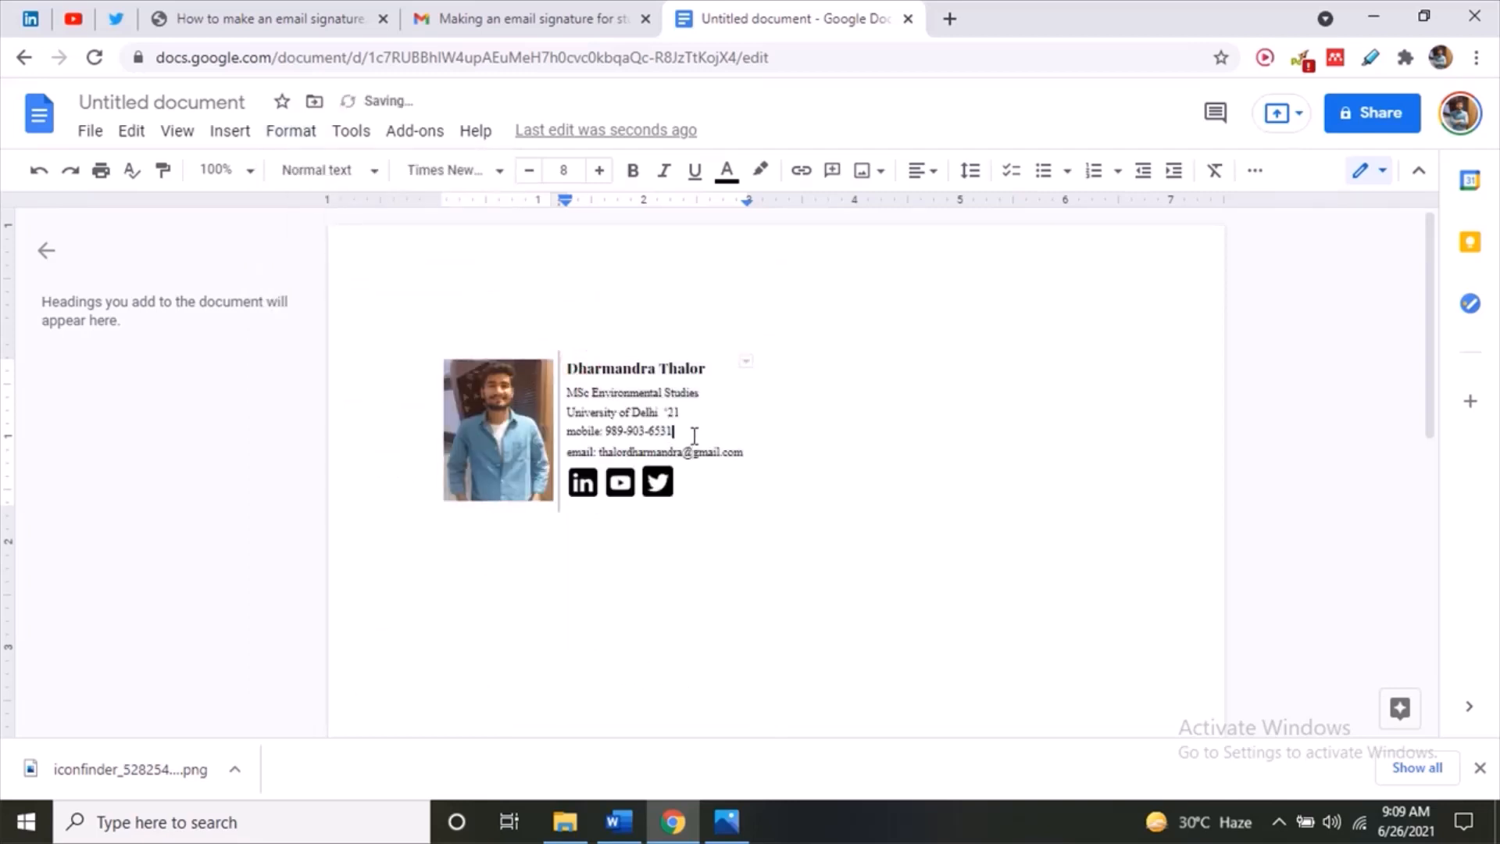
key(ctrl+z)
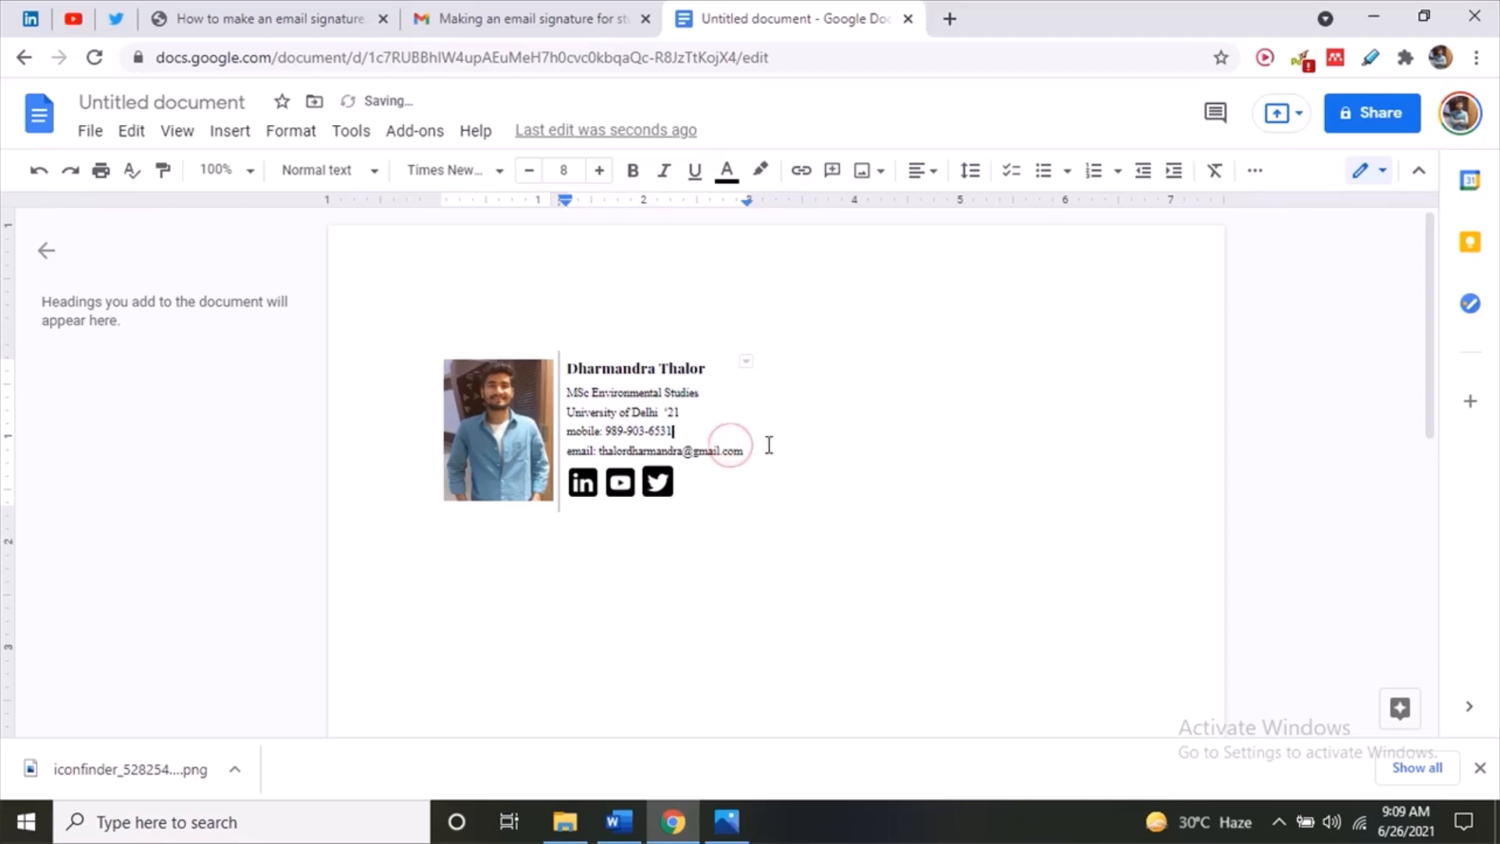
key(ctrl+z)
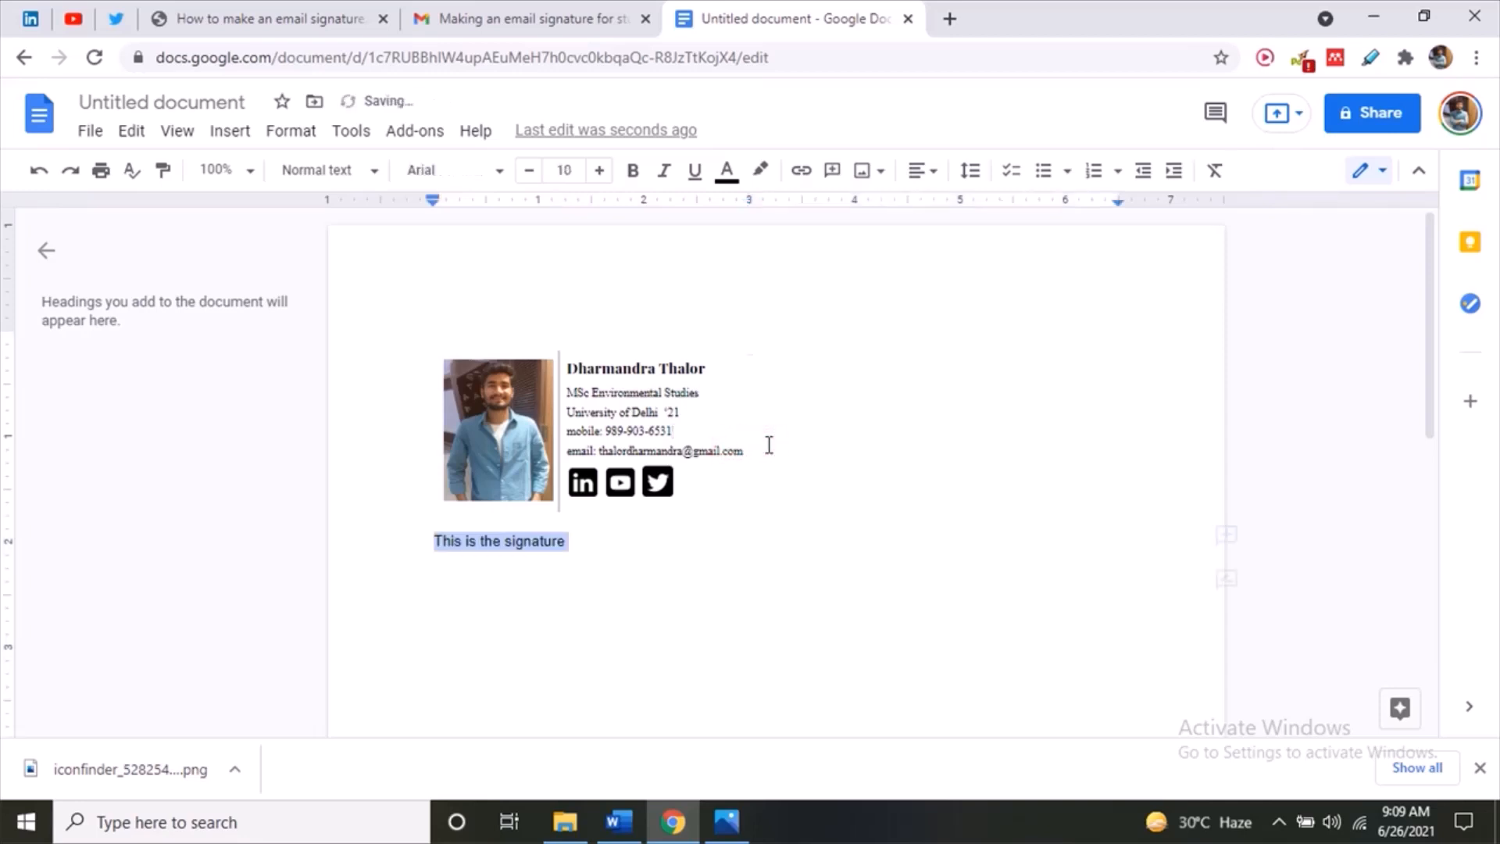
key(BackSpace)
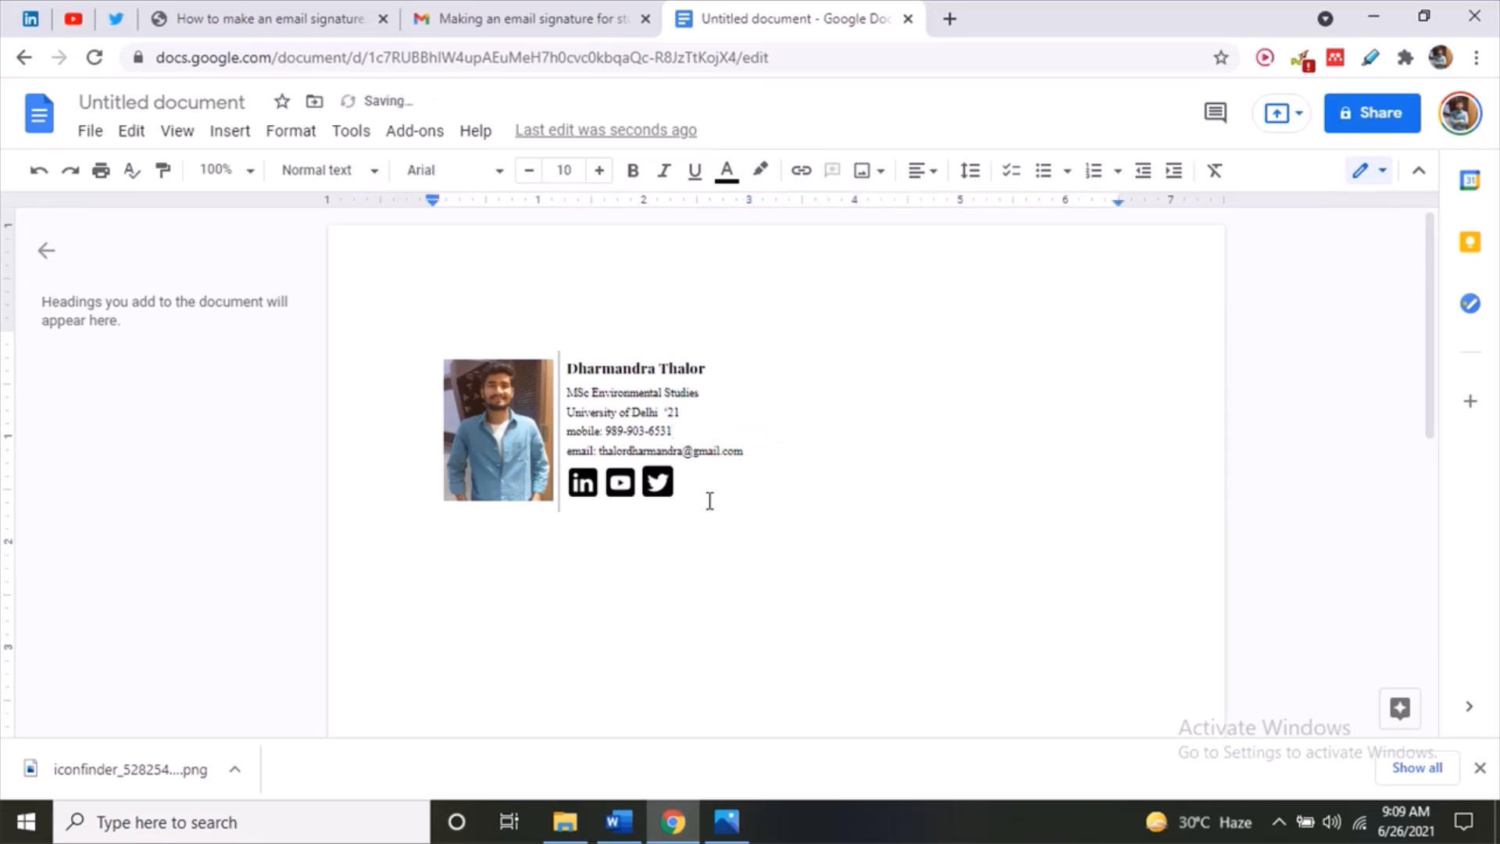
- Set the signature table's alignment to Center in the table properties
click(723, 479)
click(292, 133)
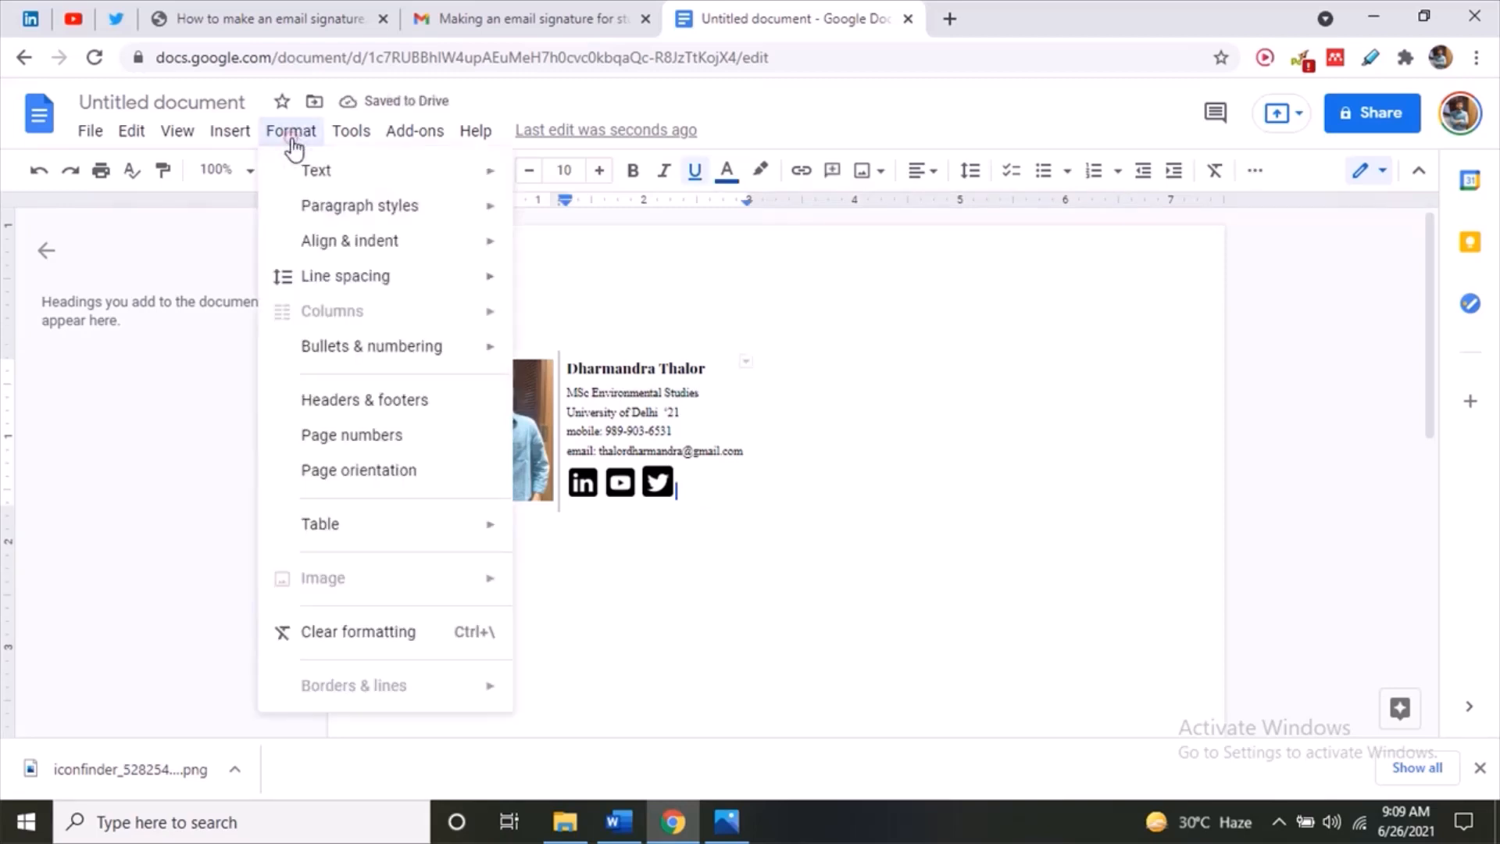
mouse_move(388, 525)
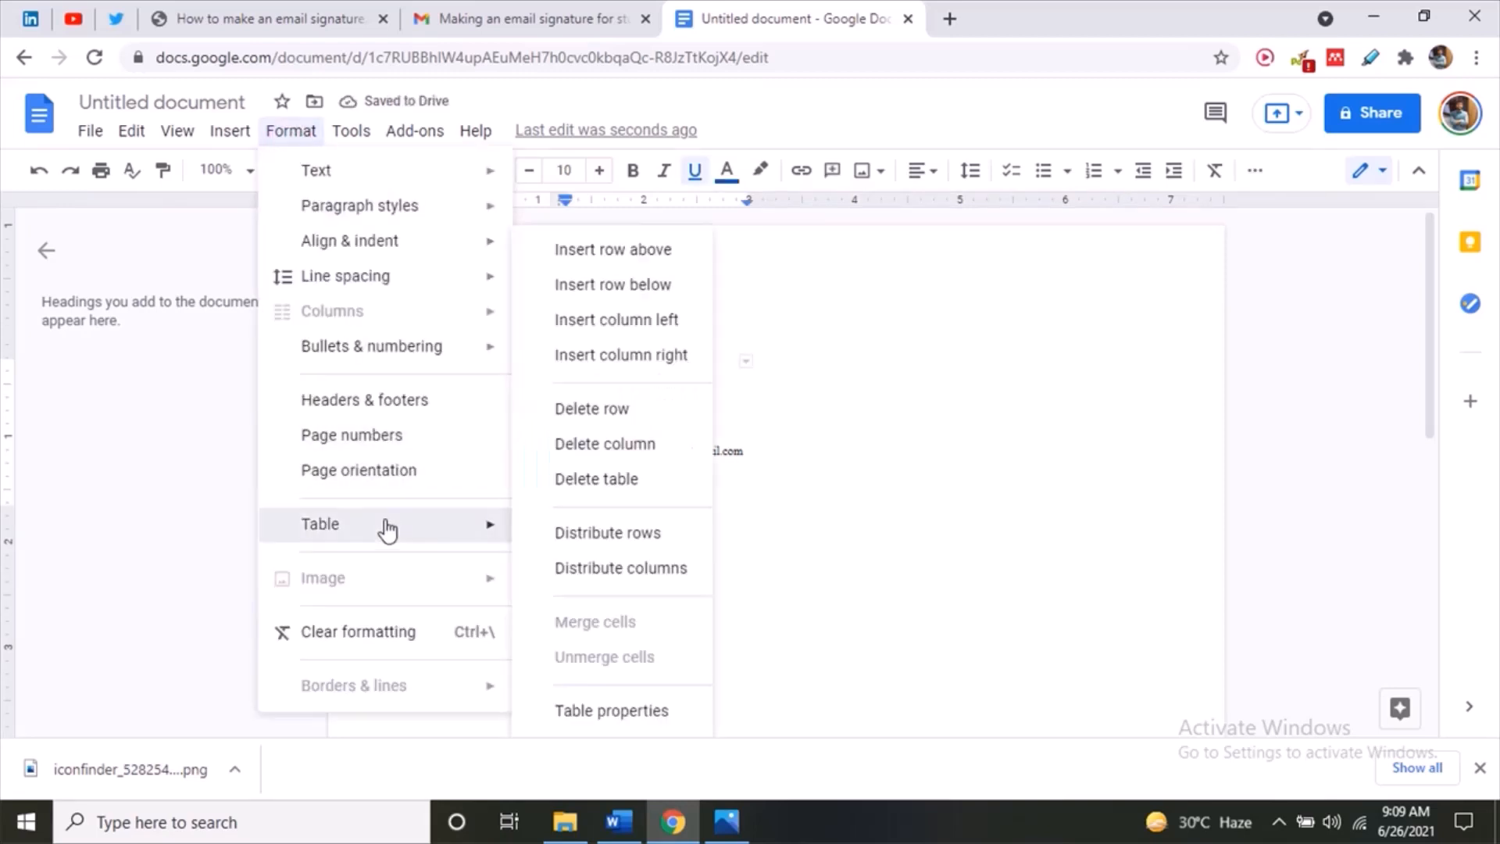
click(617, 699)
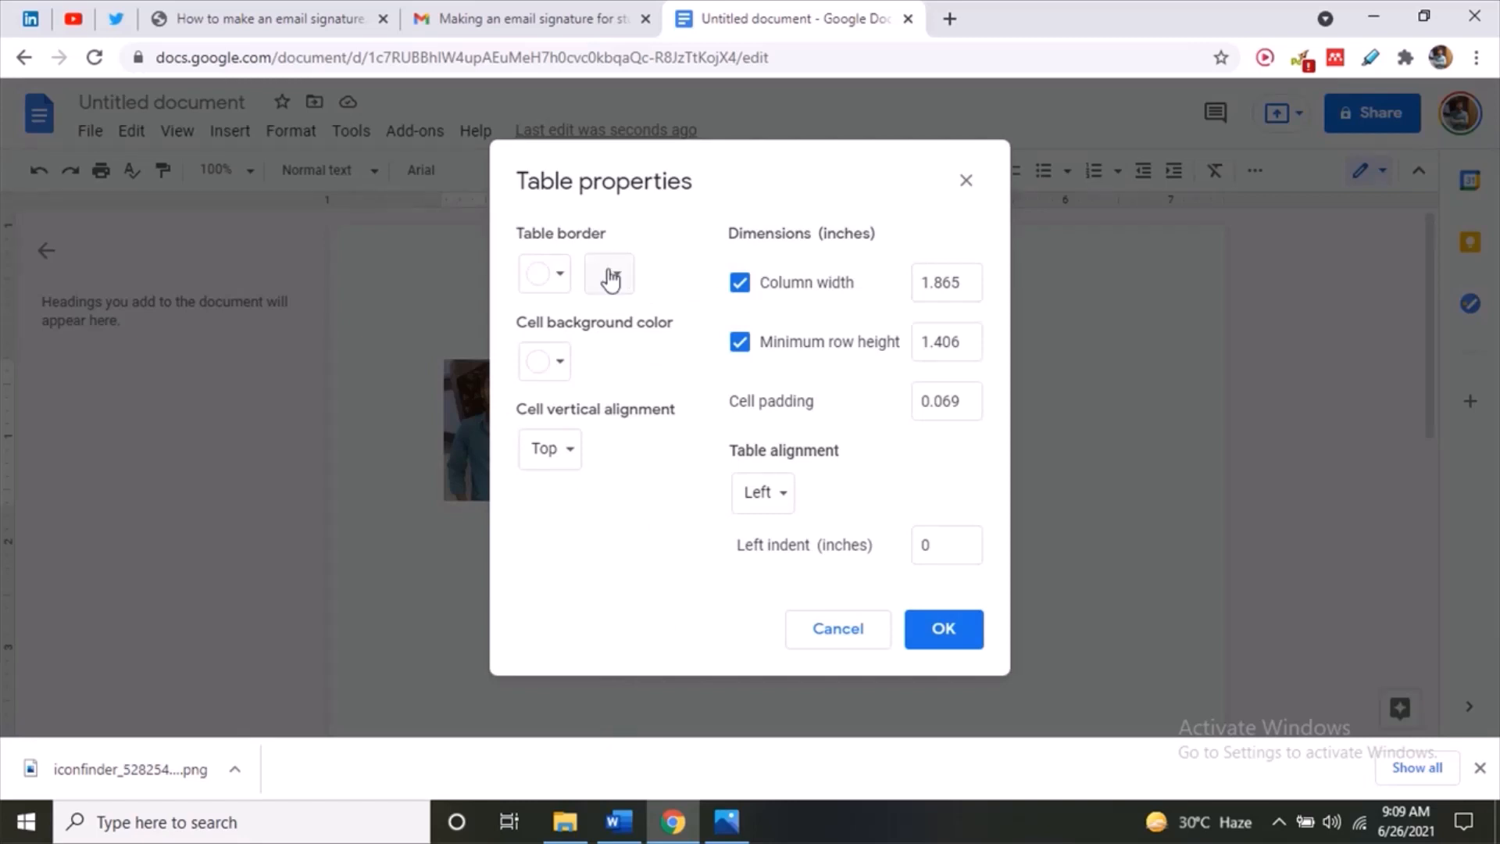
click(555, 270)
click(555, 265)
double_click(596, 270)
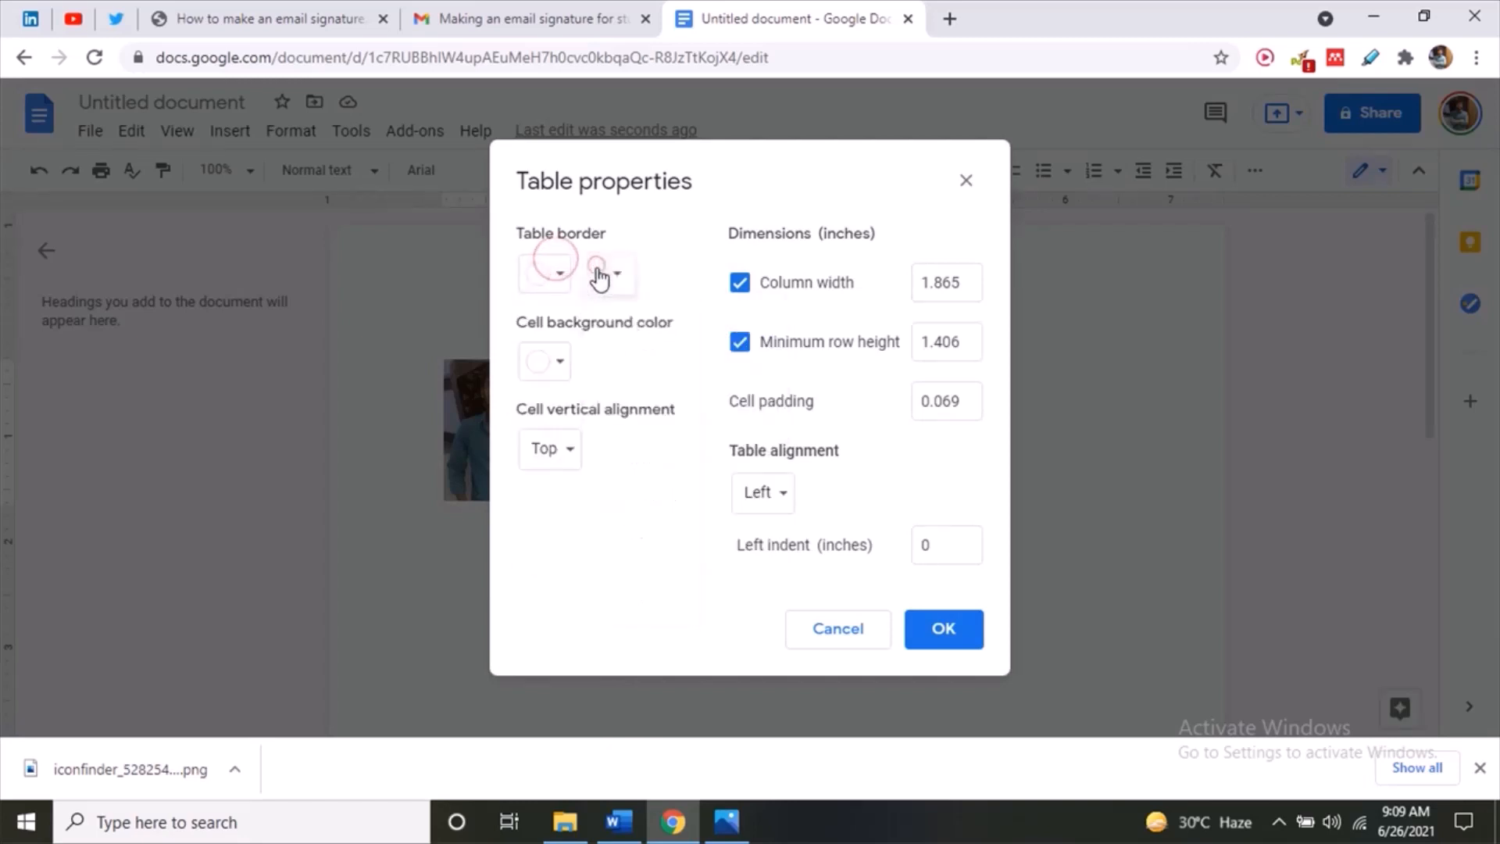
double_click(604, 270)
click(564, 364)
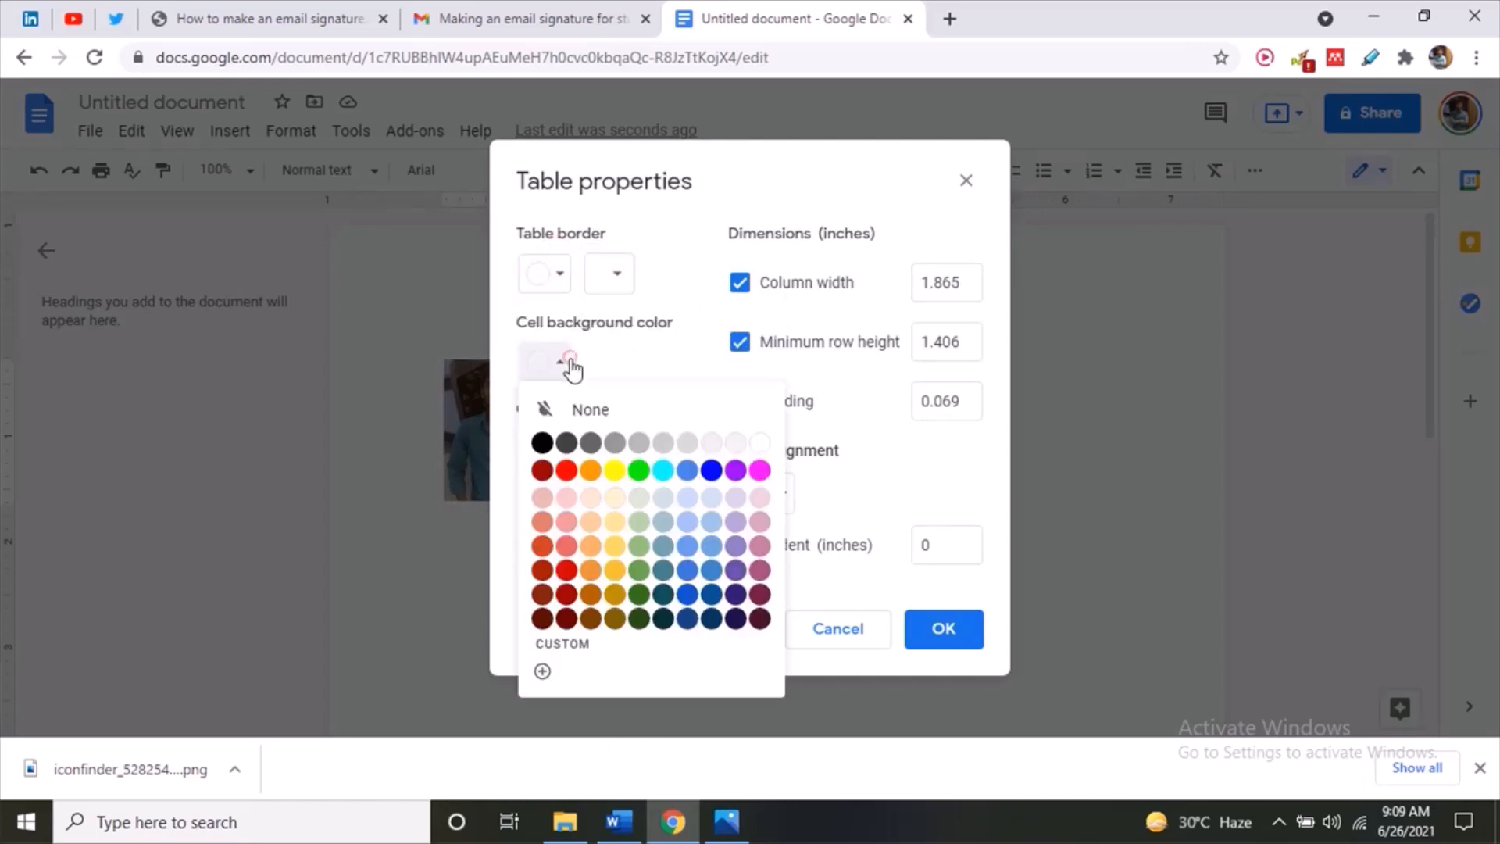
click(562, 360)
click(774, 502)
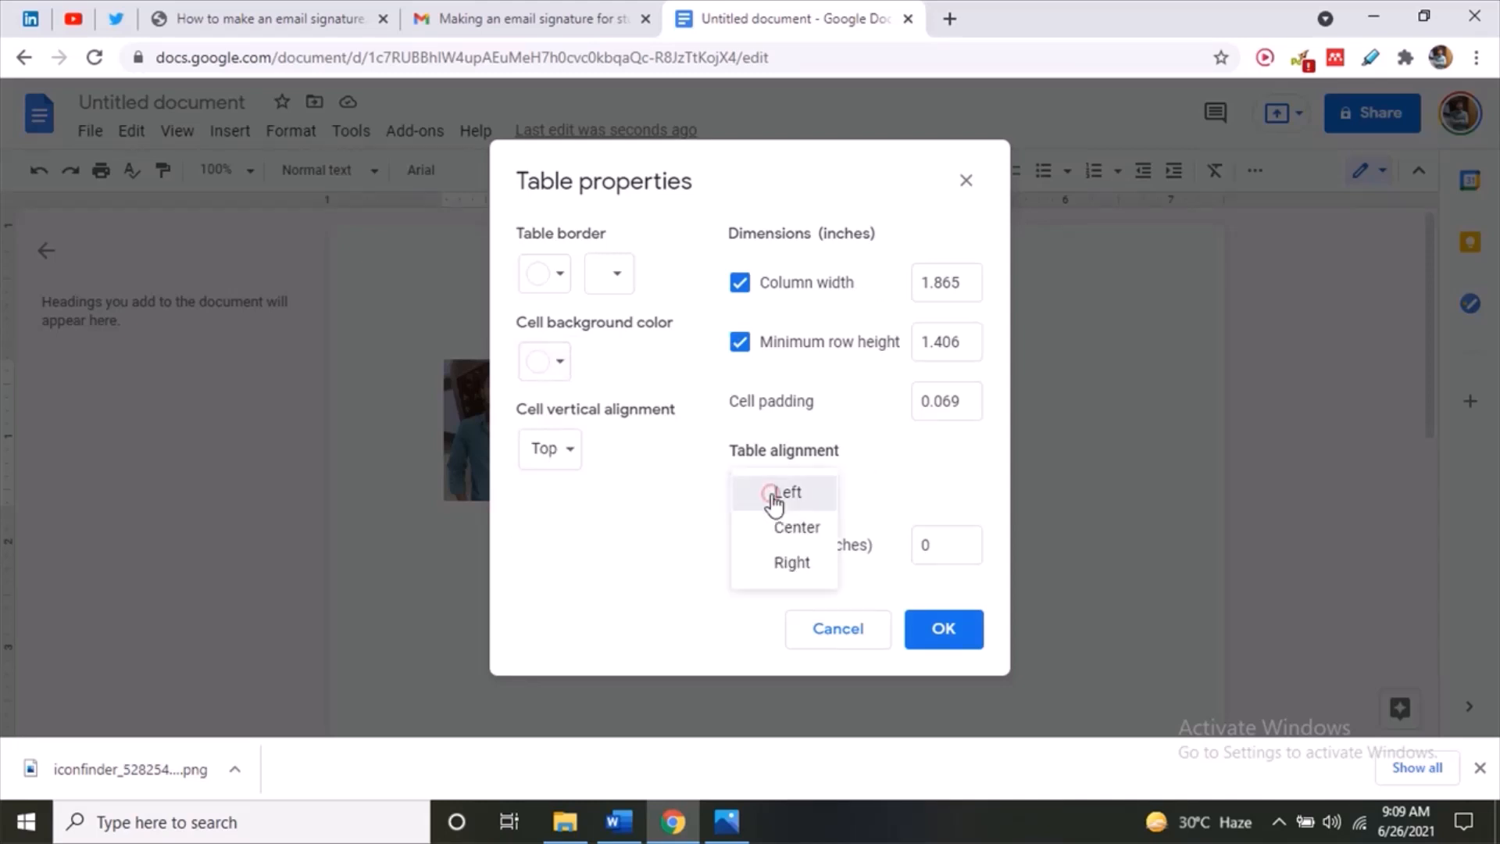
click(782, 529)
click(937, 629)
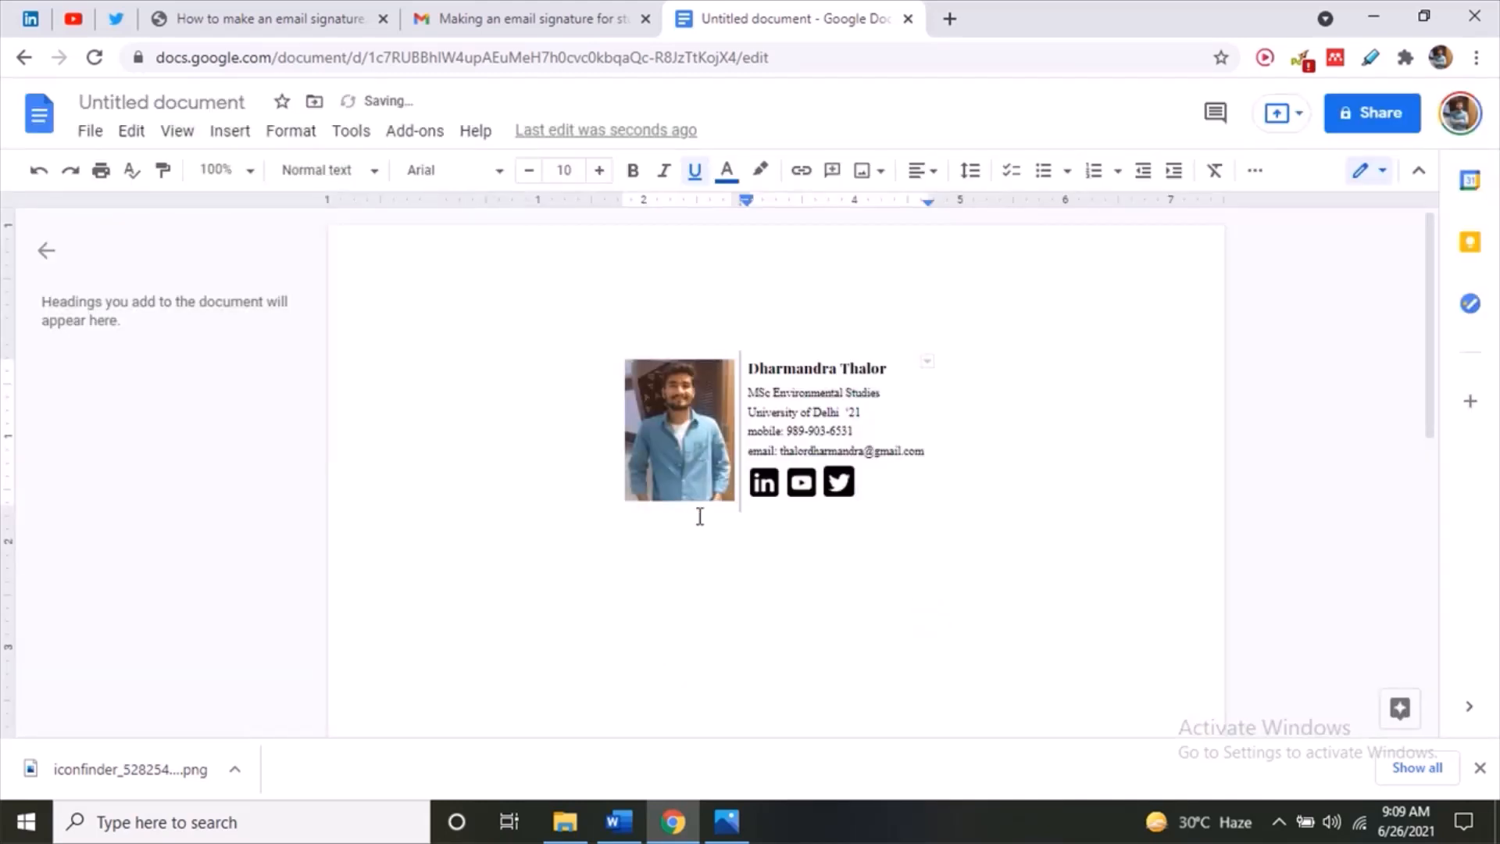
click(649, 529)
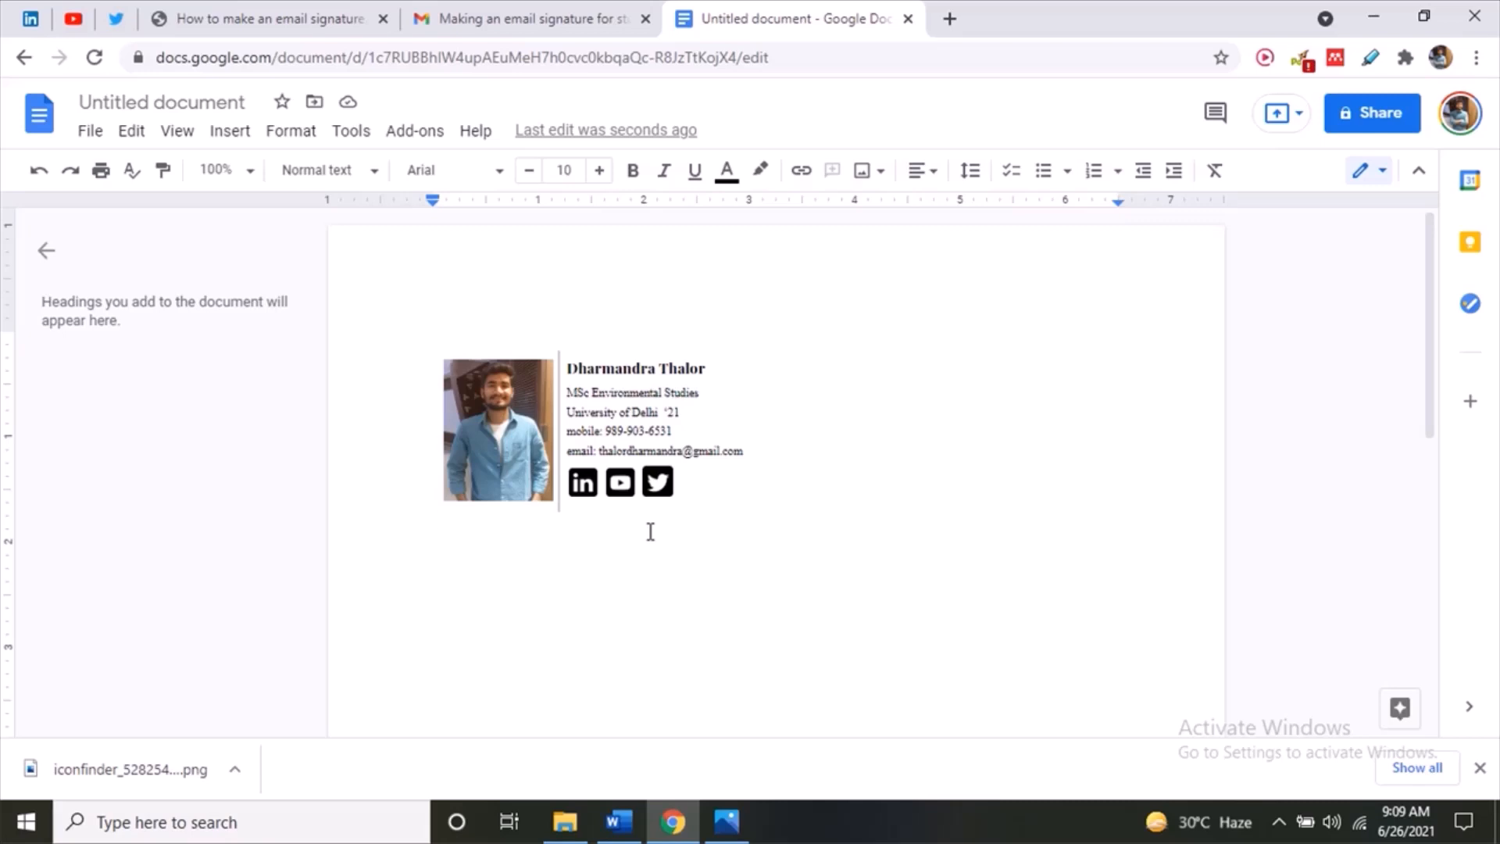
text(Blog link websitr)
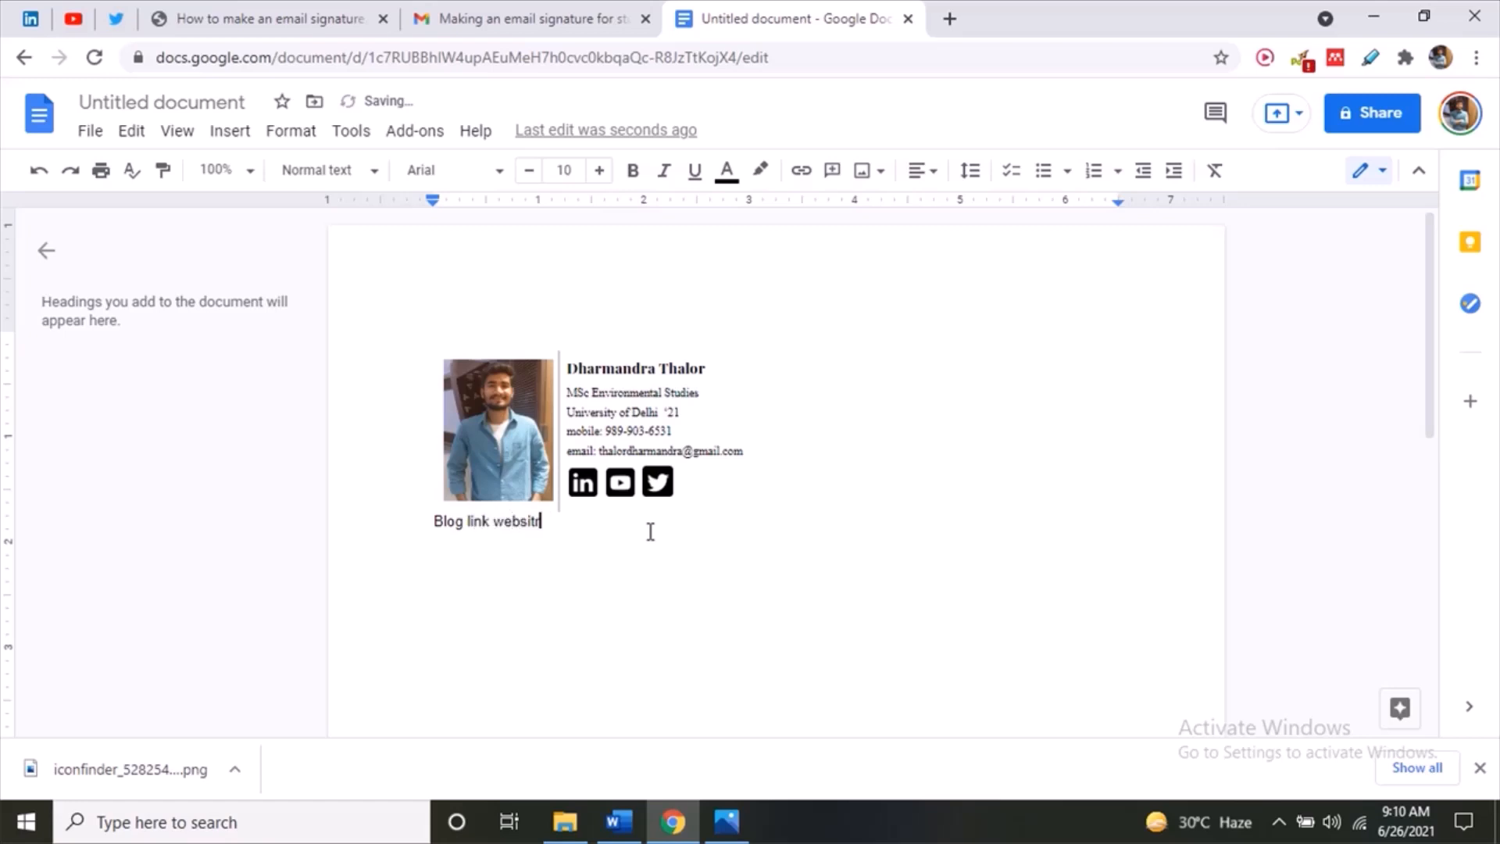
text(e)
key(BackSpace)
key(BackSpace)
key(BackSpace)
key(BackSpace)
key(BackSpace)
key(BackSpace)
key(BackSpace)
key(BackSpace)
key(BackSpace)
key(BackSpace)
key(BackSpace)
key(BackSpace)
key(BackSpace)
key(BackSpace)
key(BackSpace)
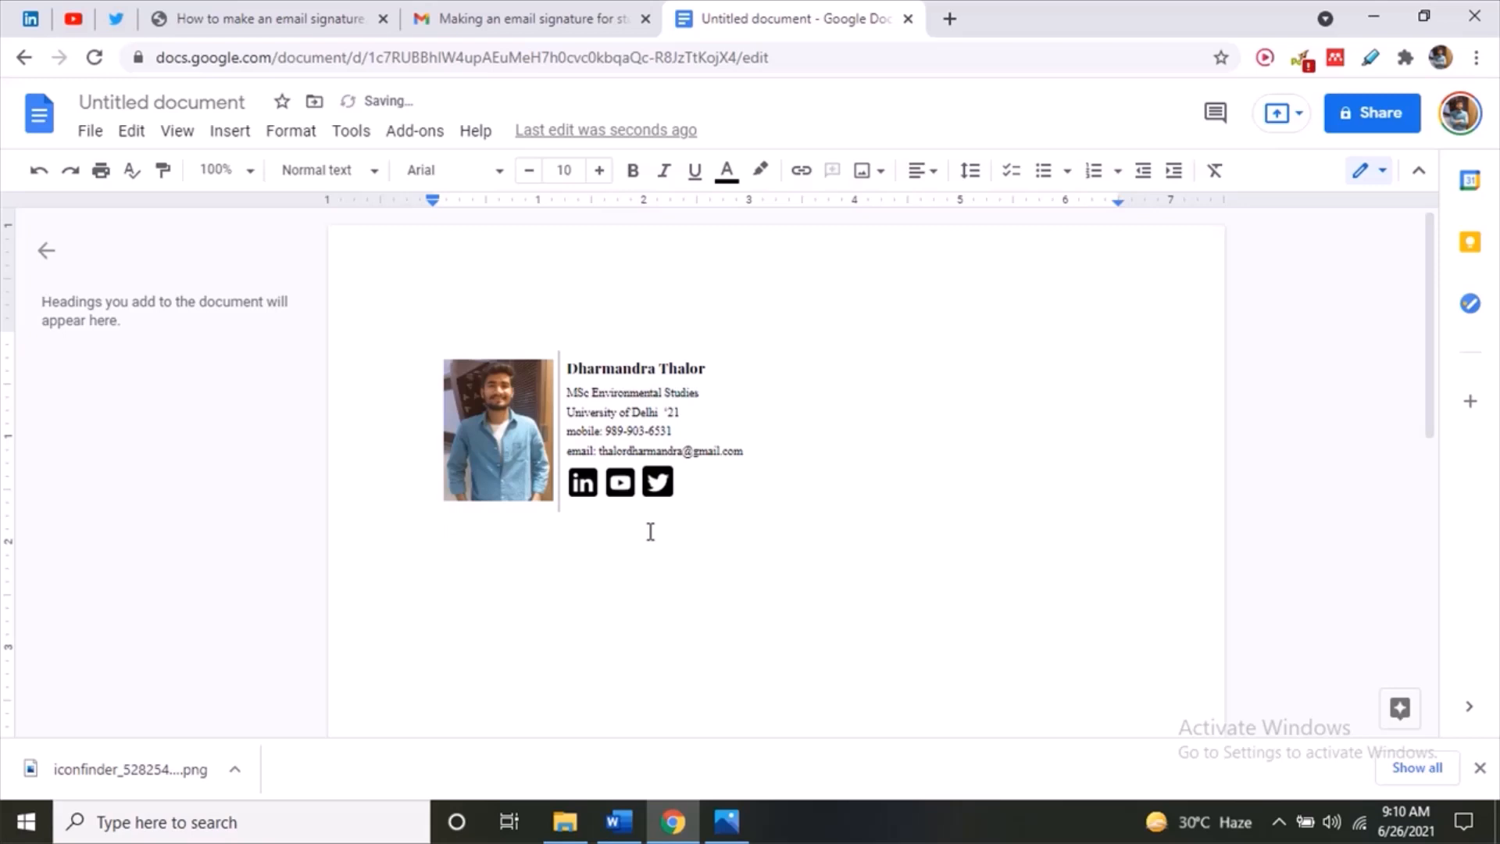
- Copy the complete signature table with the portrait photo, contact details and social icons
drag(719, 498, 508, 392)
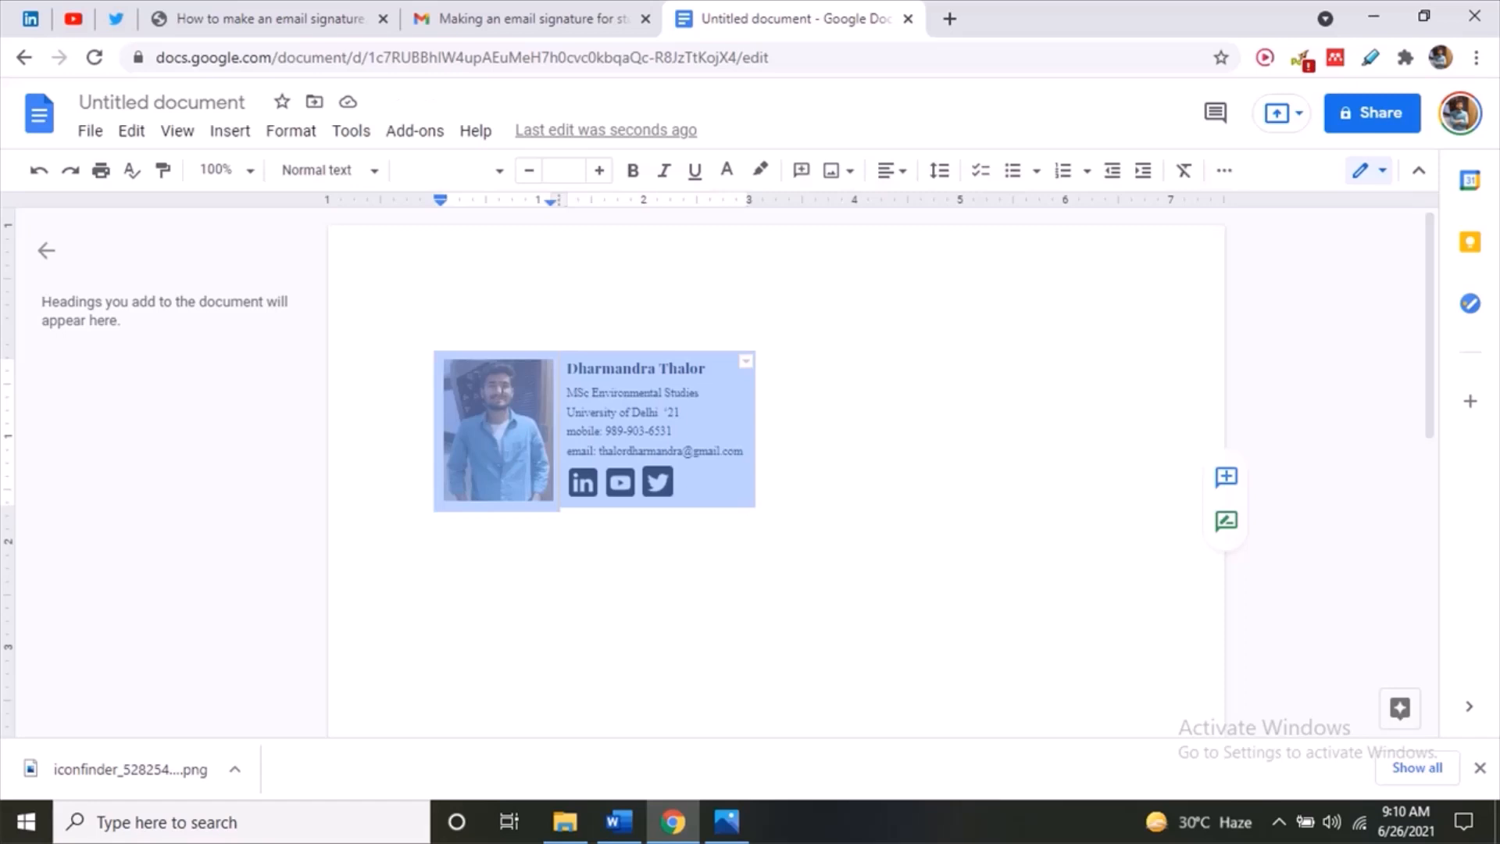
click(495, 568)
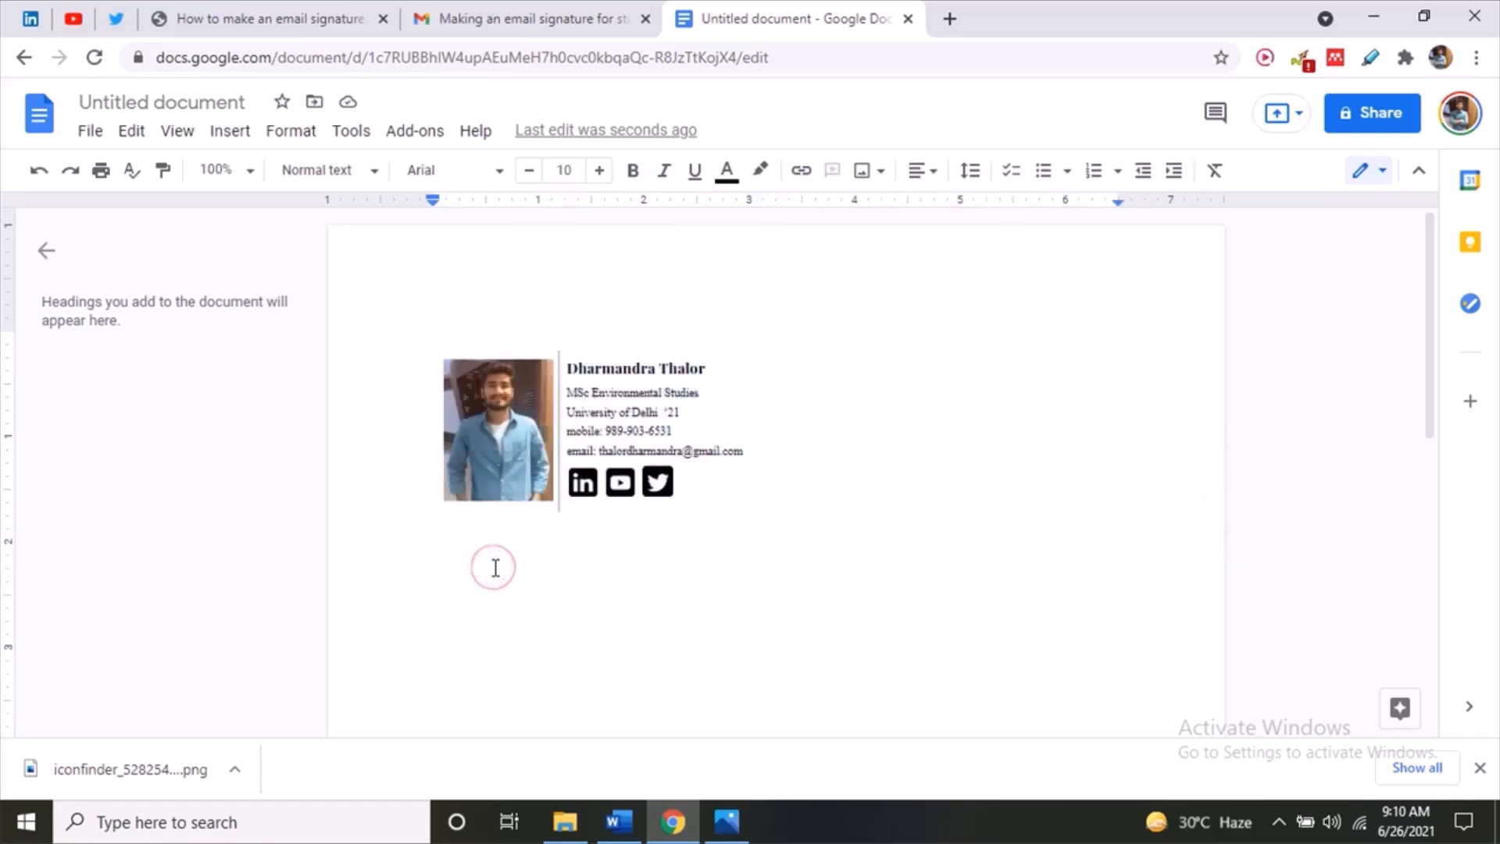
text(Copy)
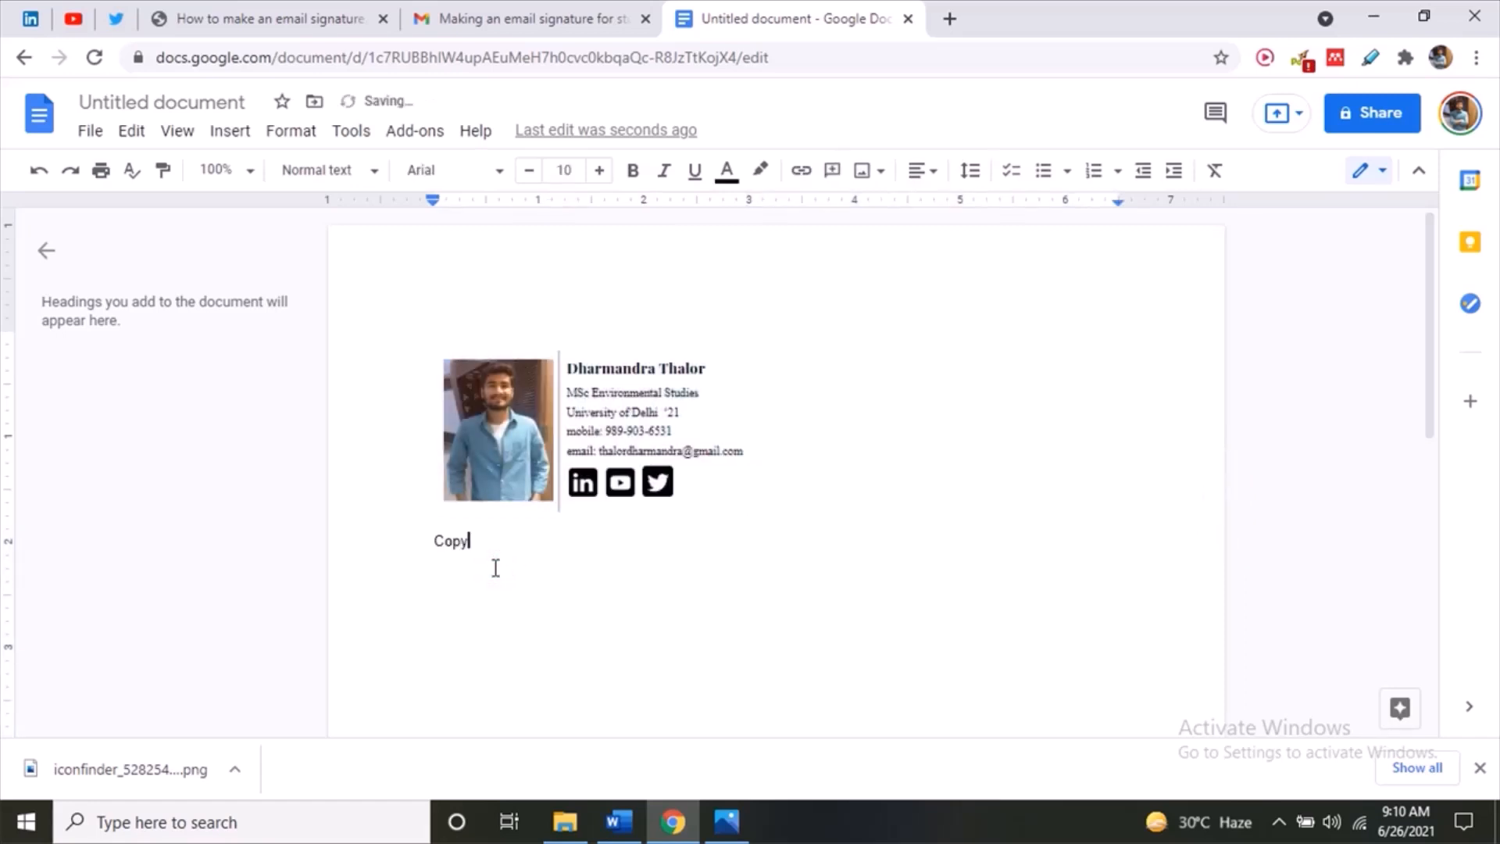
key(BackSpace)
click(658, 481)
key(ctrl+a)
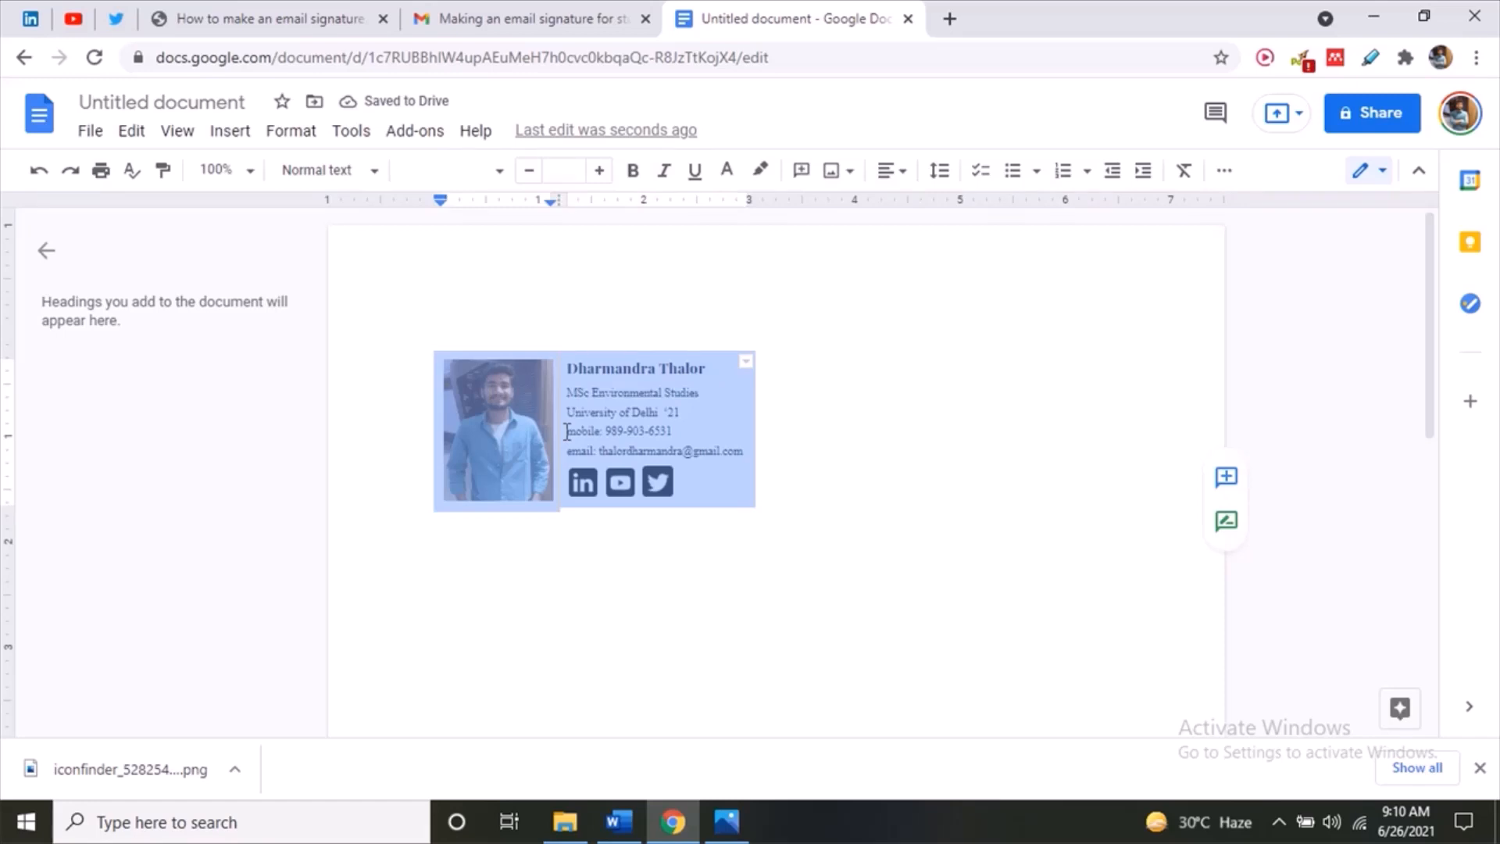
- Switch to Gmail and open the Signature section of the full general settings
click(618, 10)
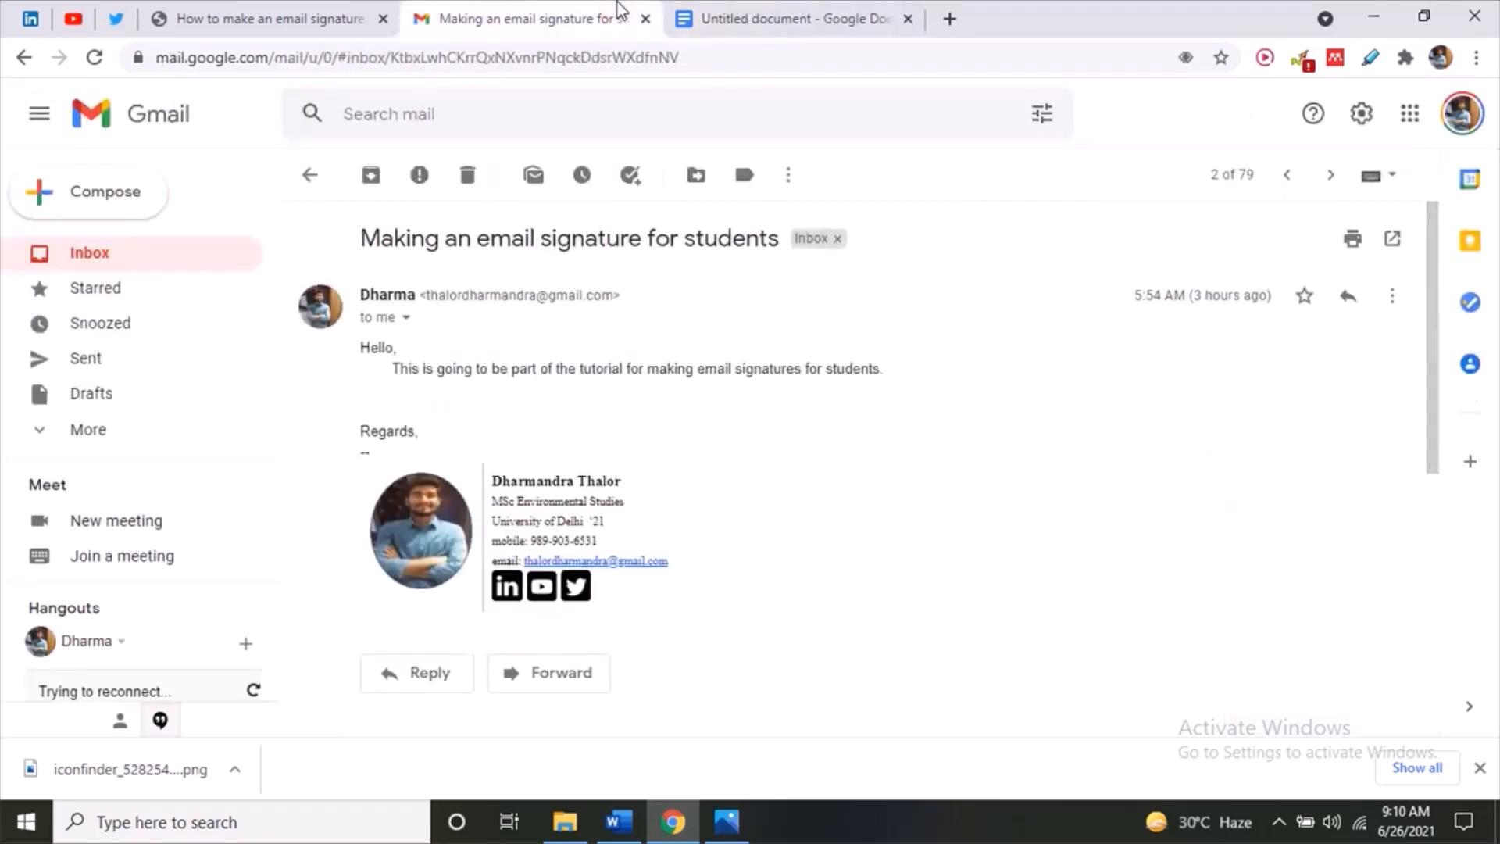
click(1361, 115)
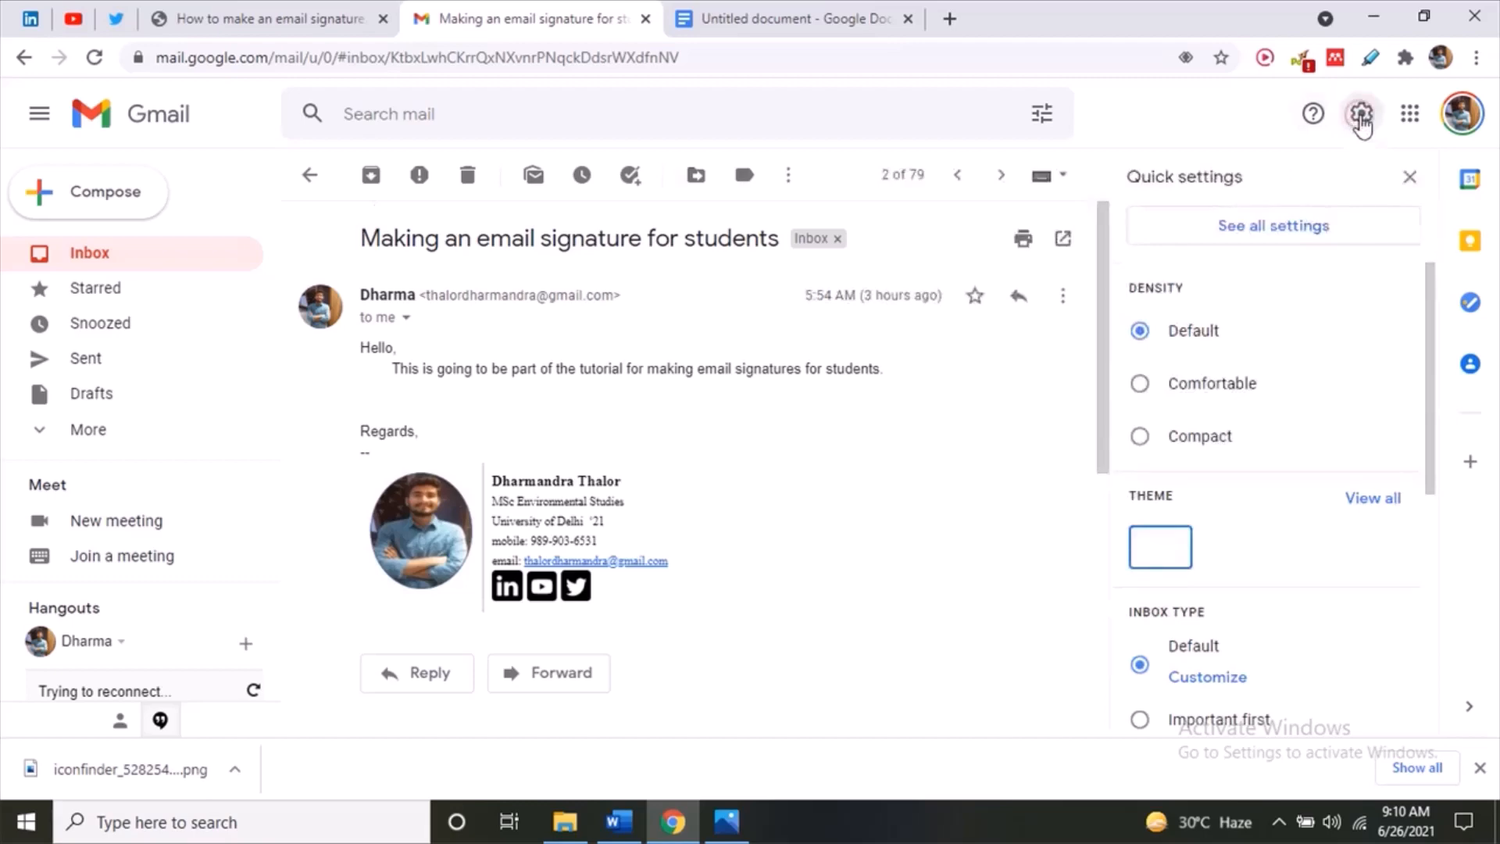
click(1178, 234)
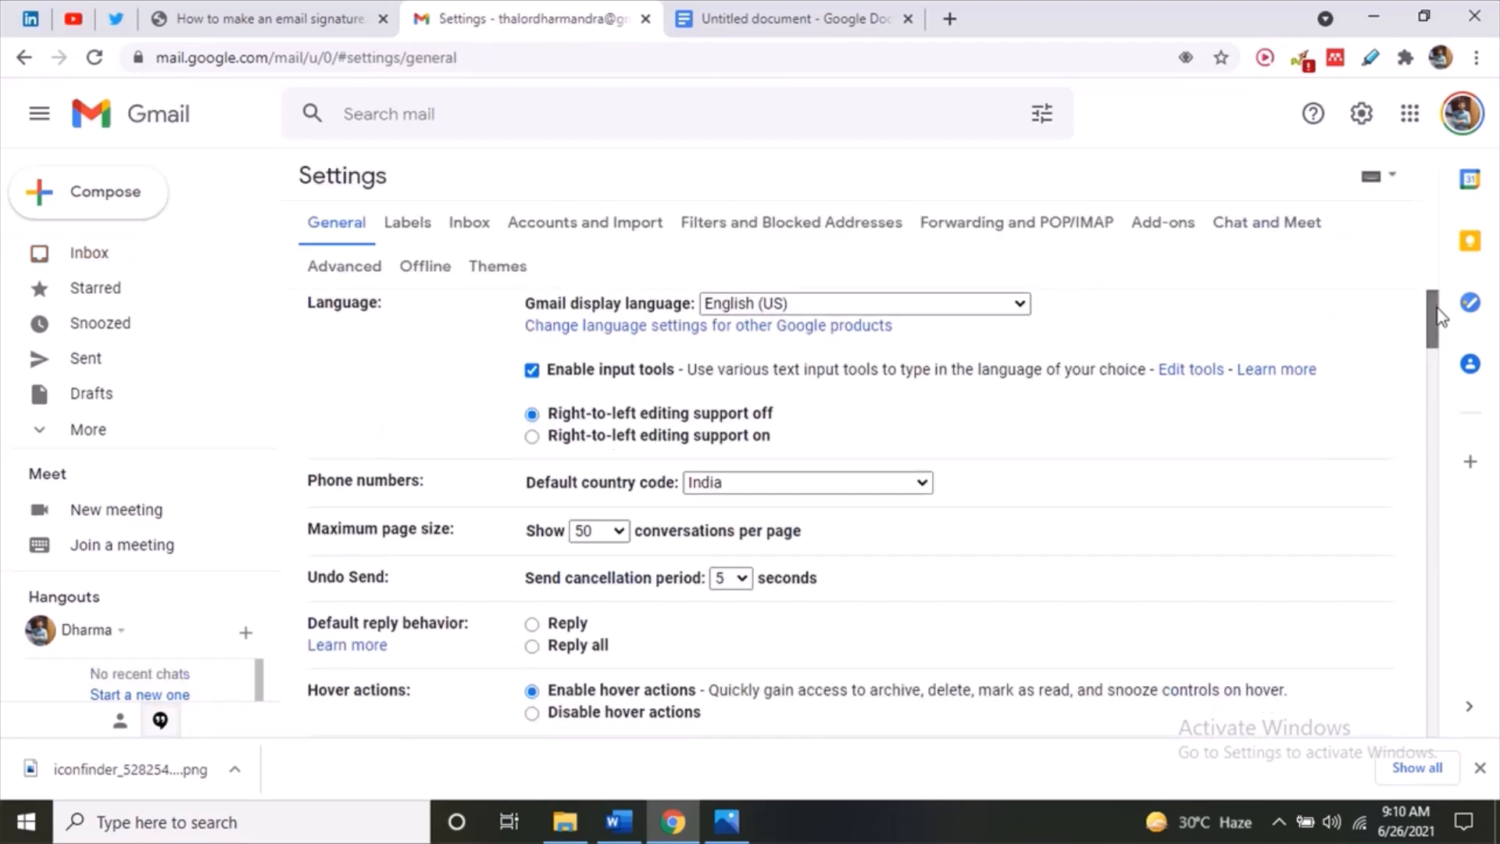
drag(1440, 317, 1434, 601)
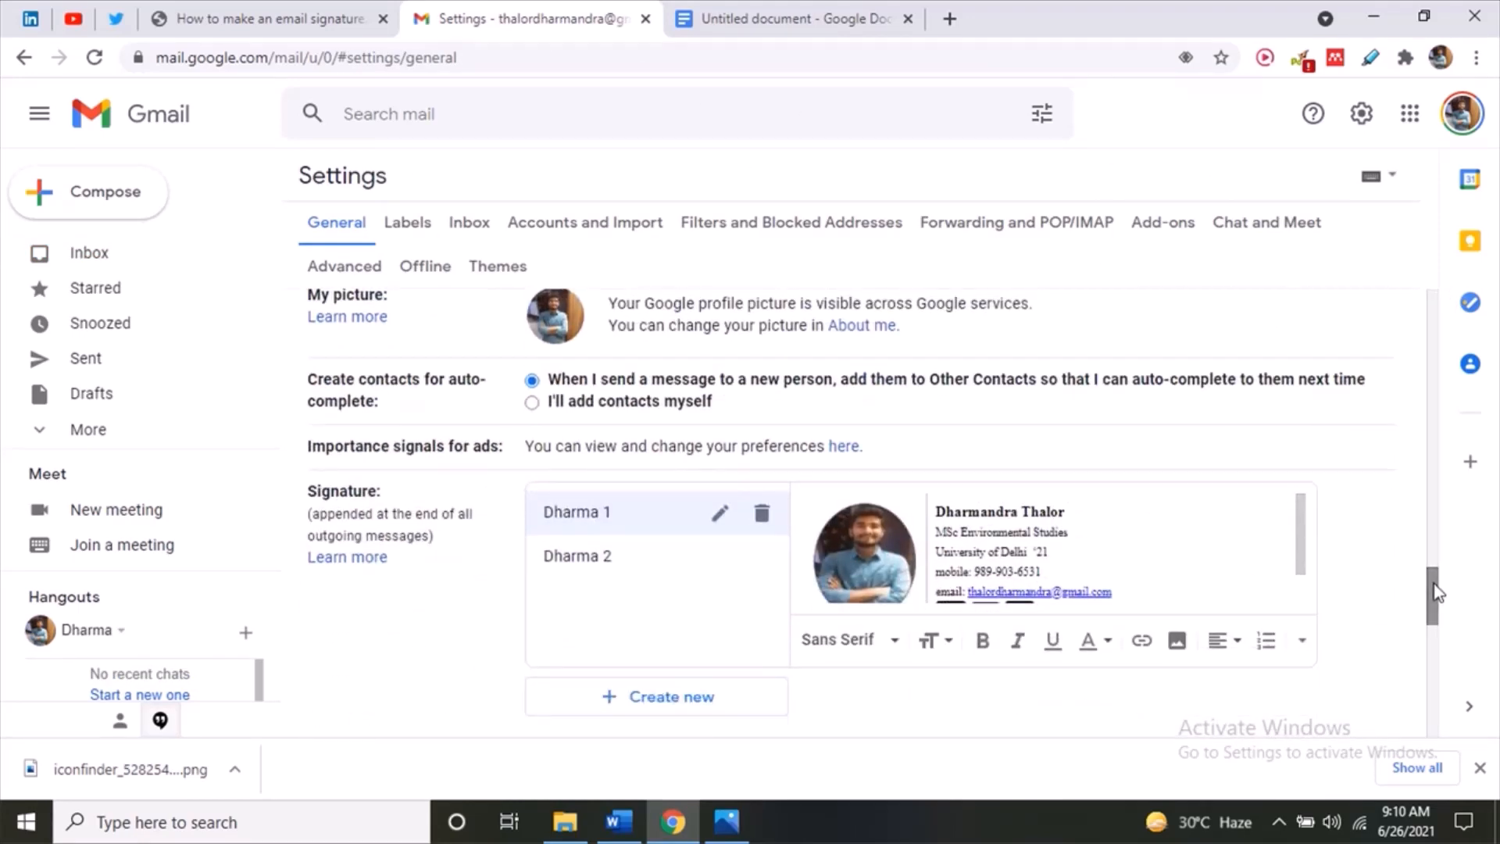
- Create a third signature named with the first name and the number 3, and paste the copied signature table into it
click(650, 558)
drag(1300, 539, 1300, 547)
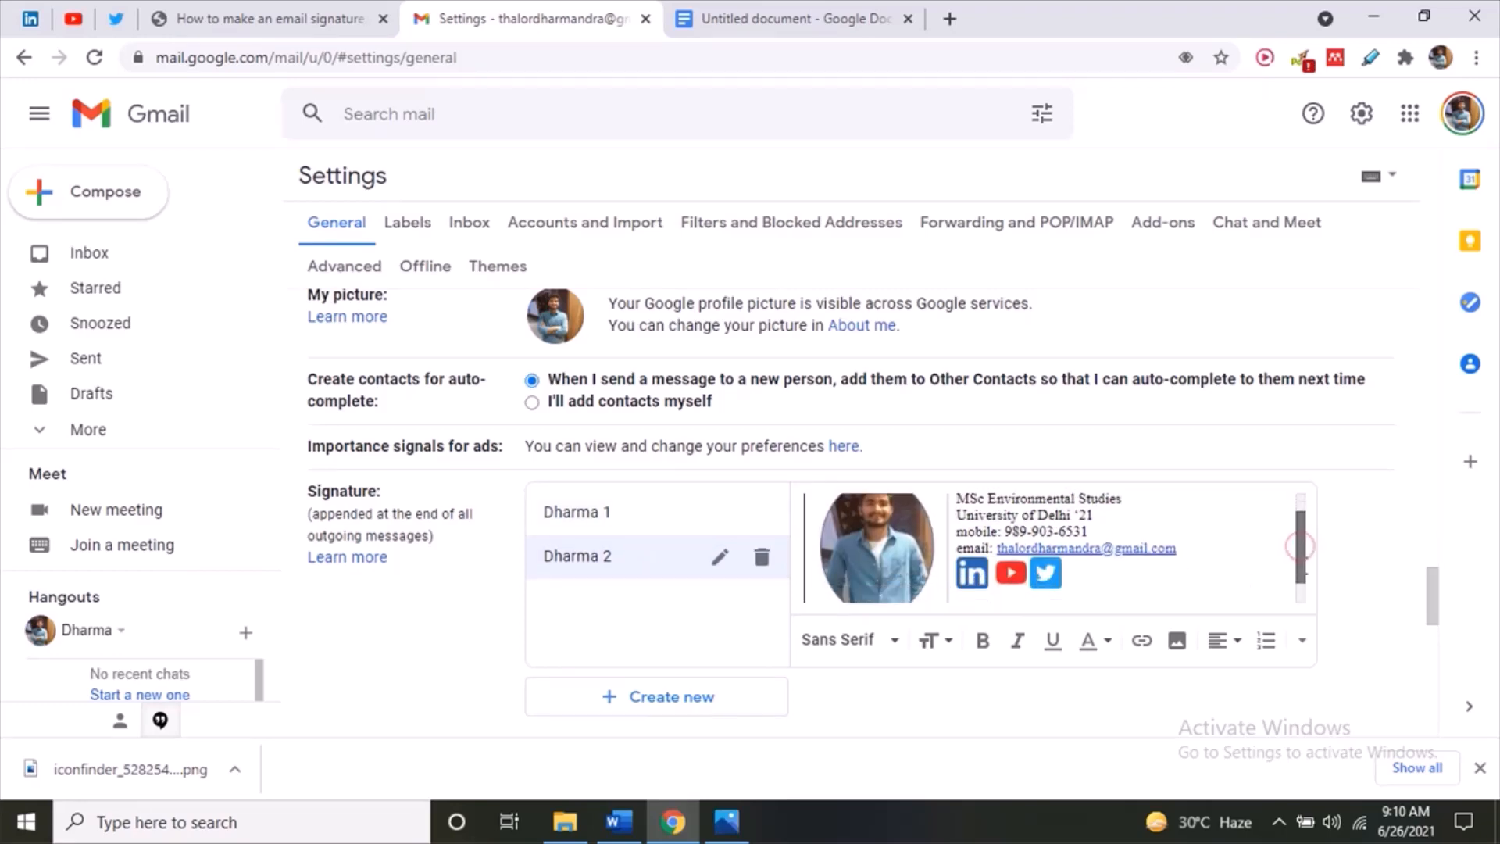
click(650, 697)
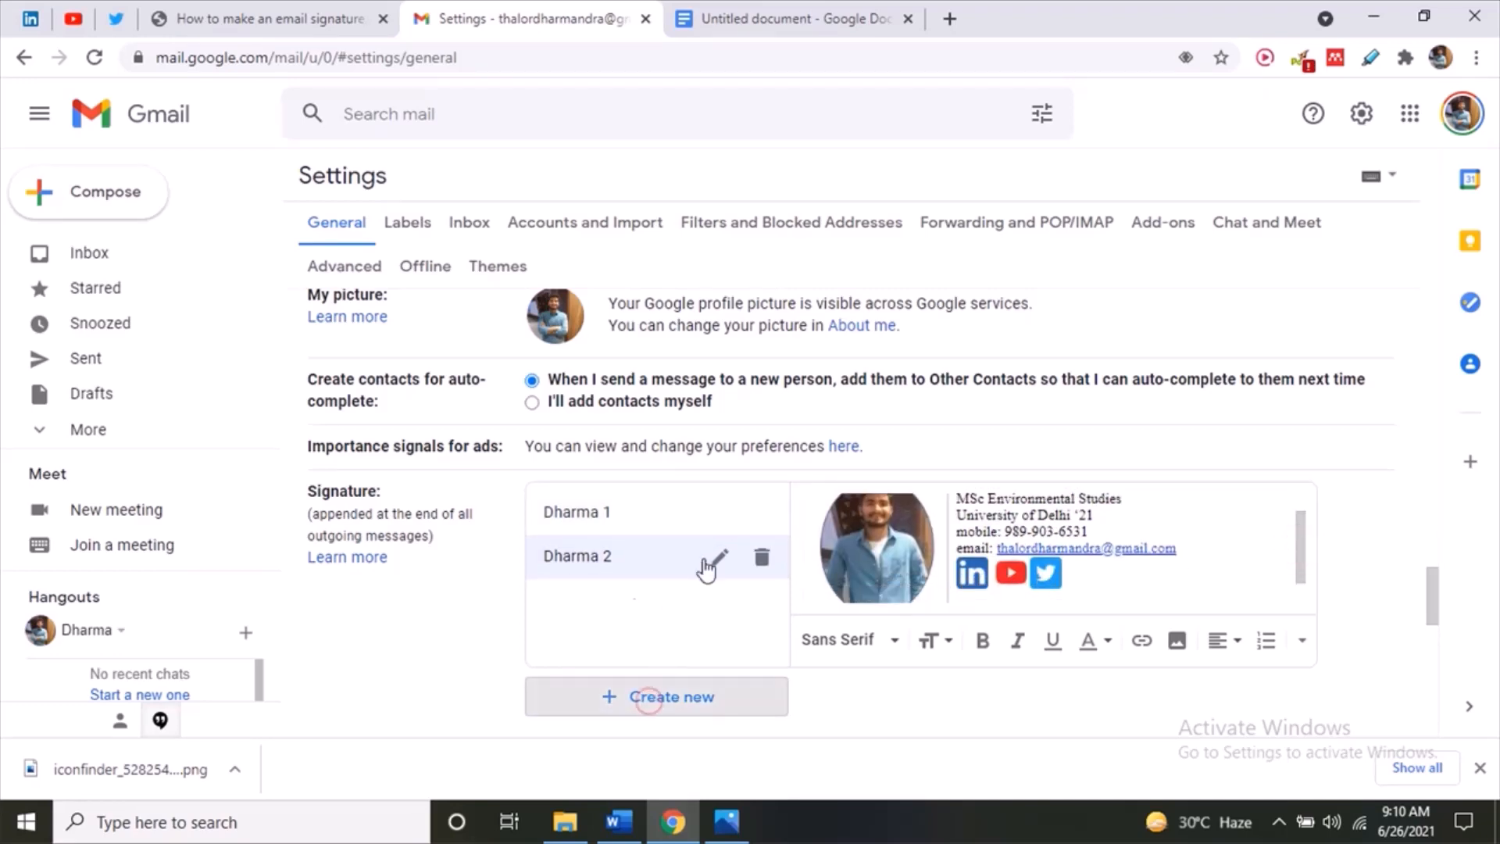
text(Dharam 3)
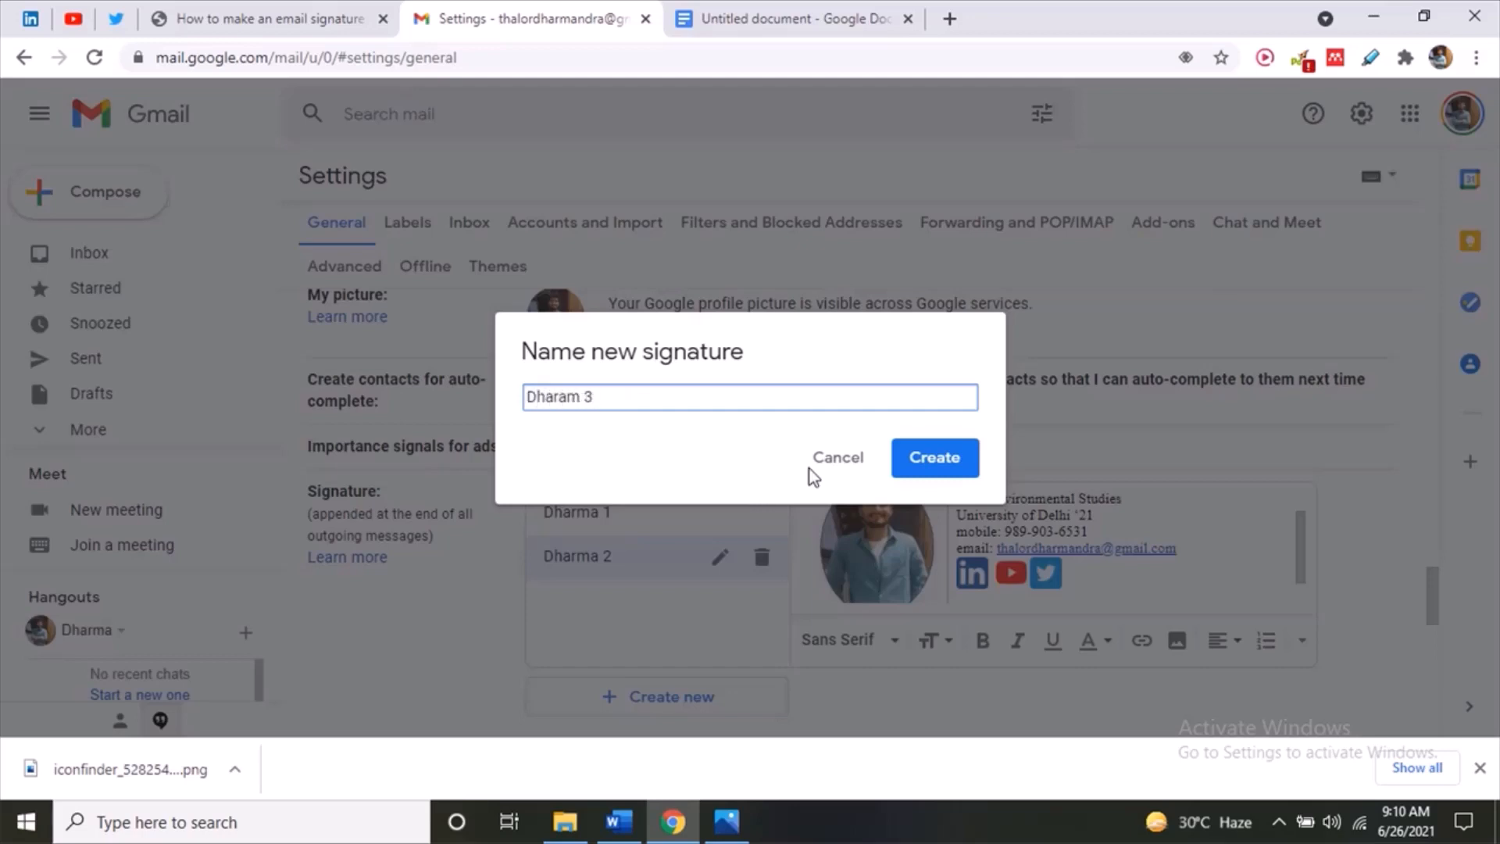
click(930, 458)
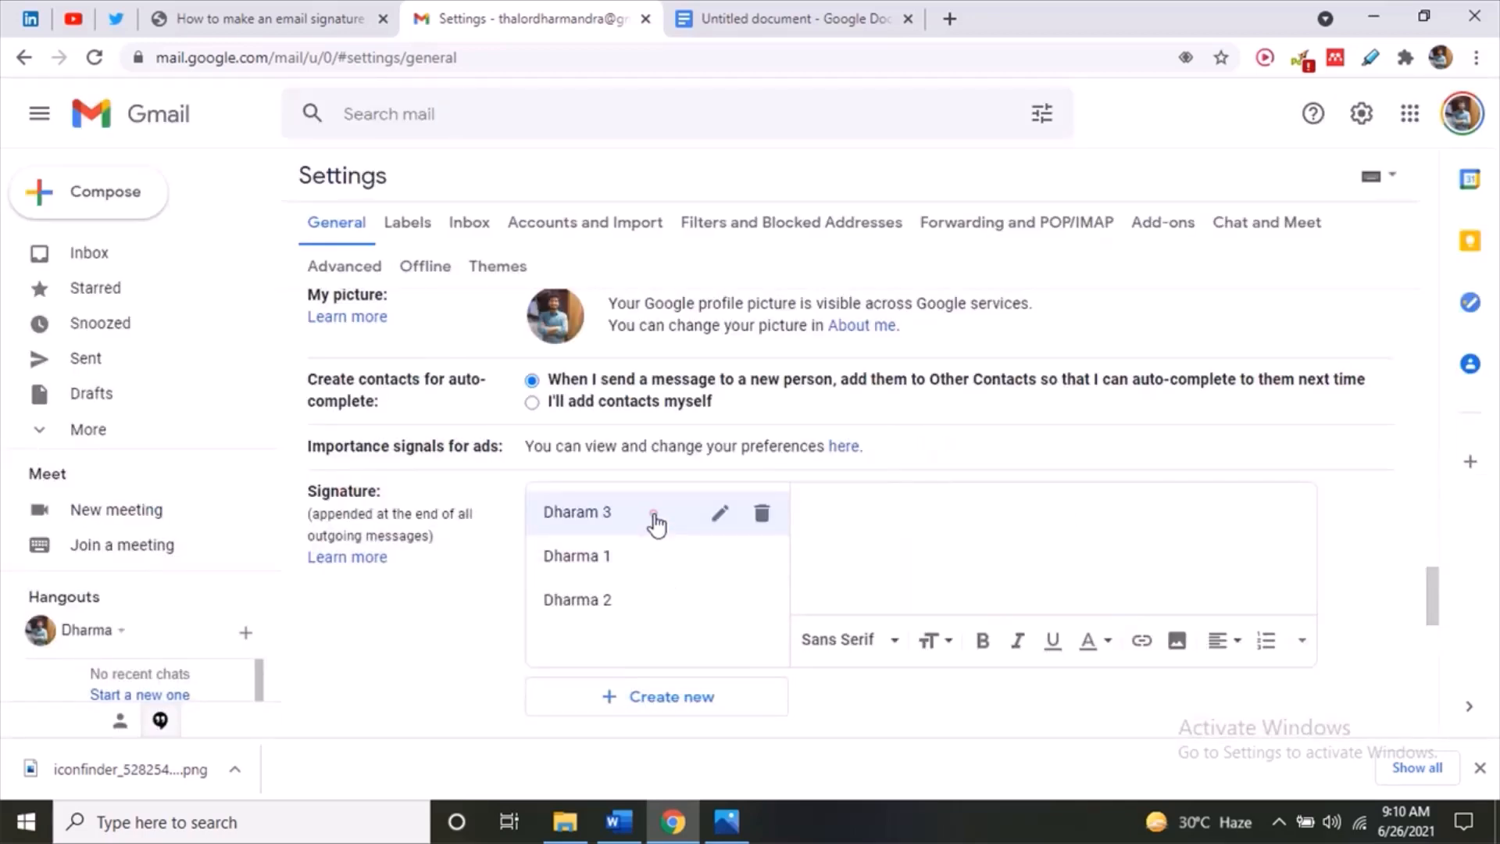
key(ctrl+v)
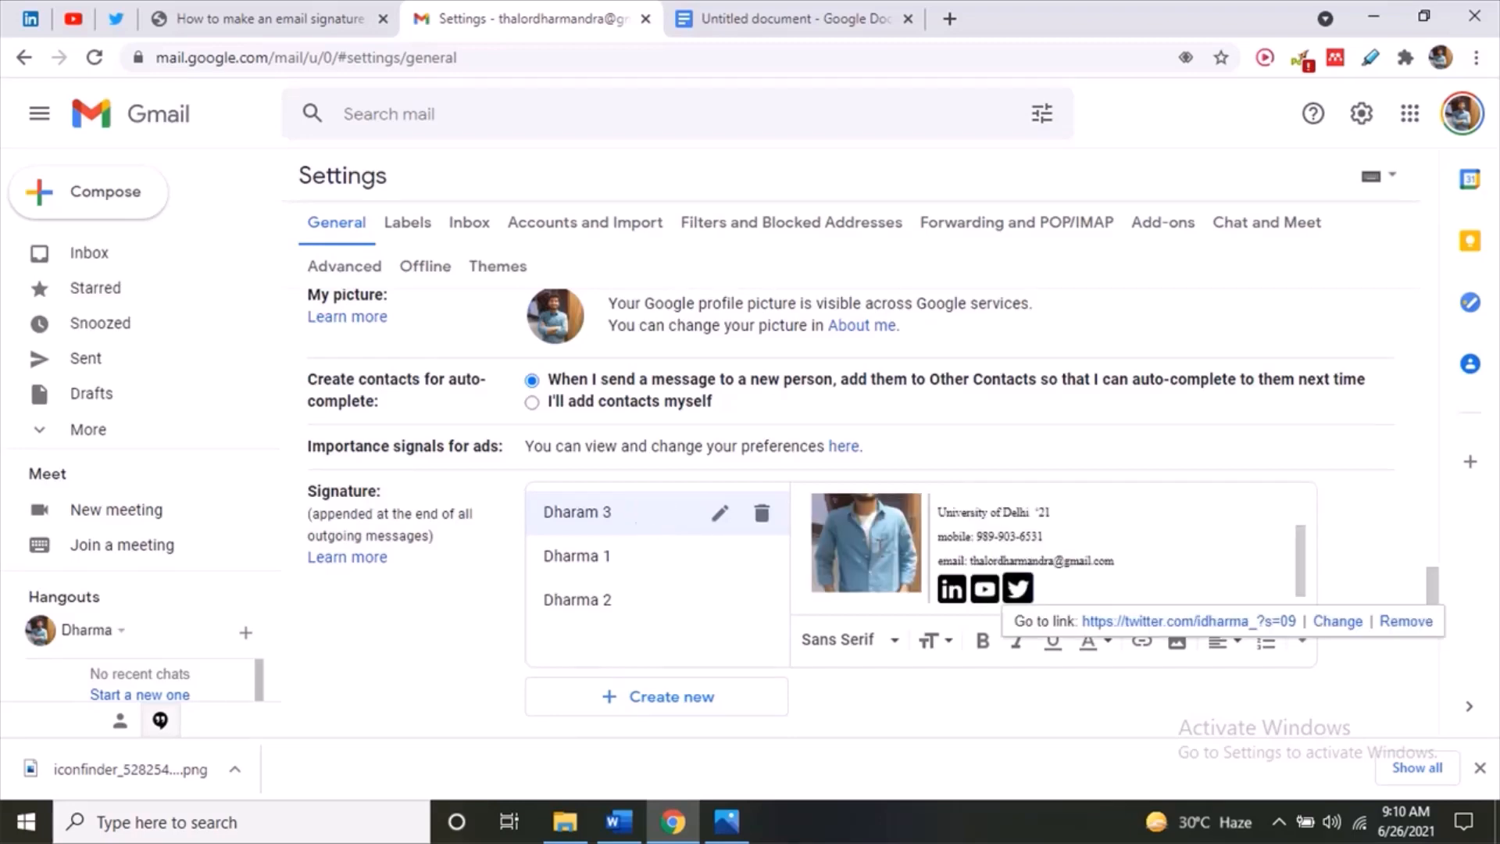
mouse_move(1301, 582)
mouse_down()
mouse_move(1298, 537)
mouse_move(1286, 598)
mouse_move(1279, 539)
mouse_up()
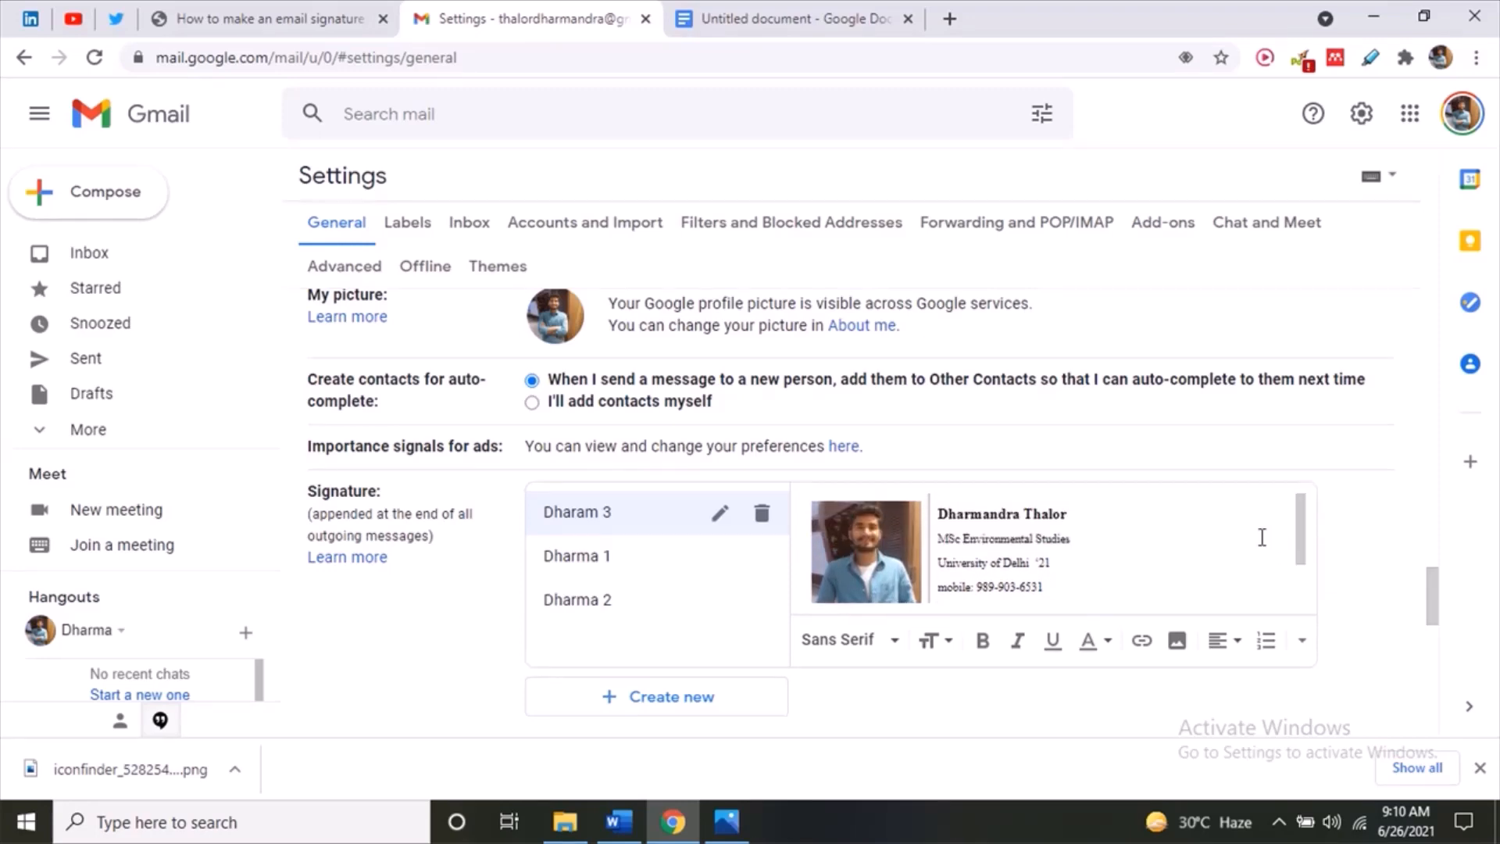
- Close the downloads bar and save the changed general settings
drag(1431, 601, 1423, 742)
click(1482, 777)
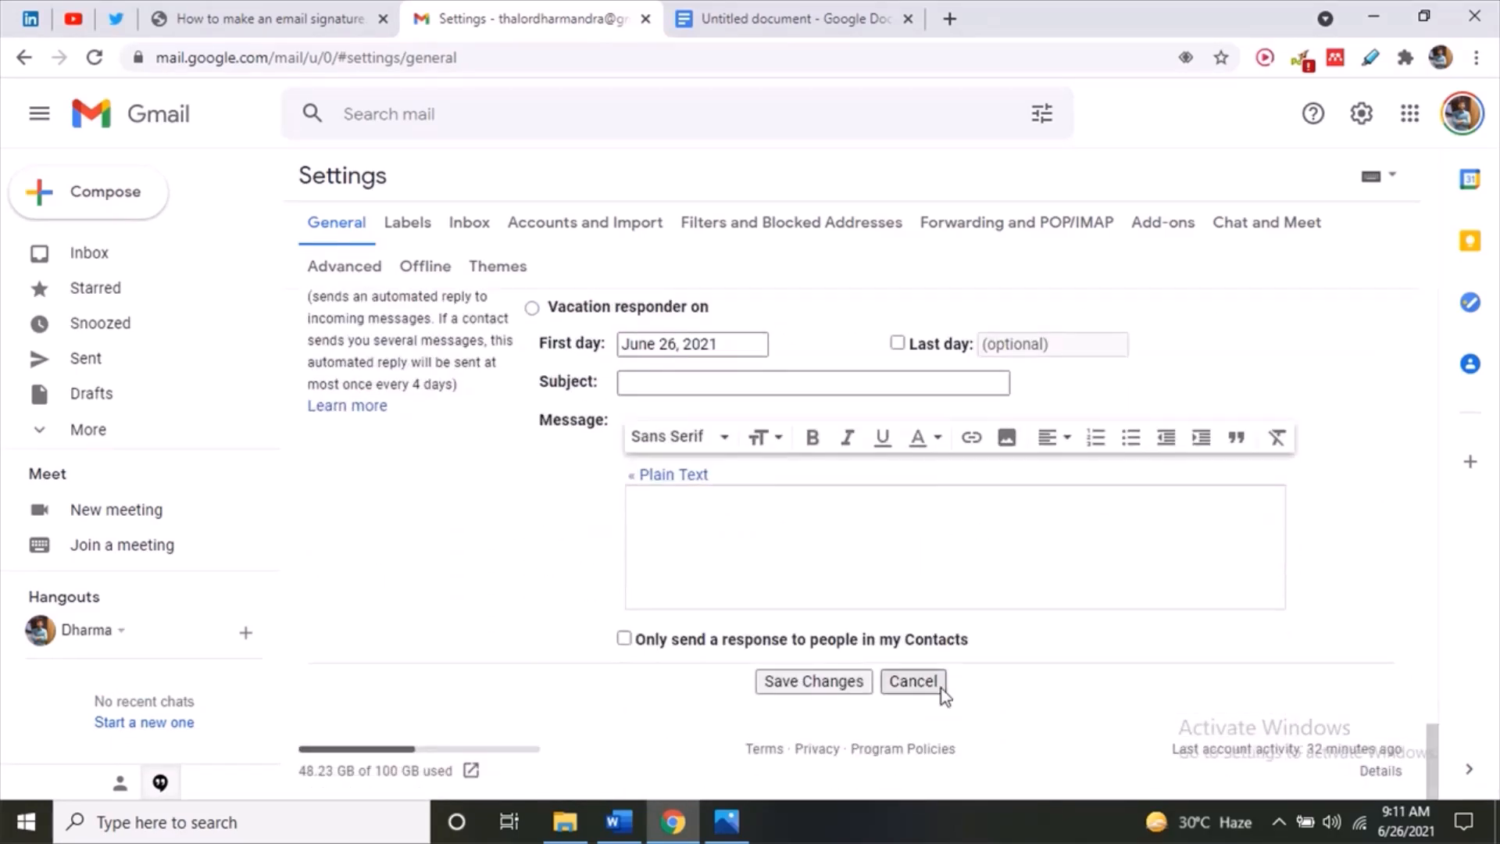
click(825, 676)
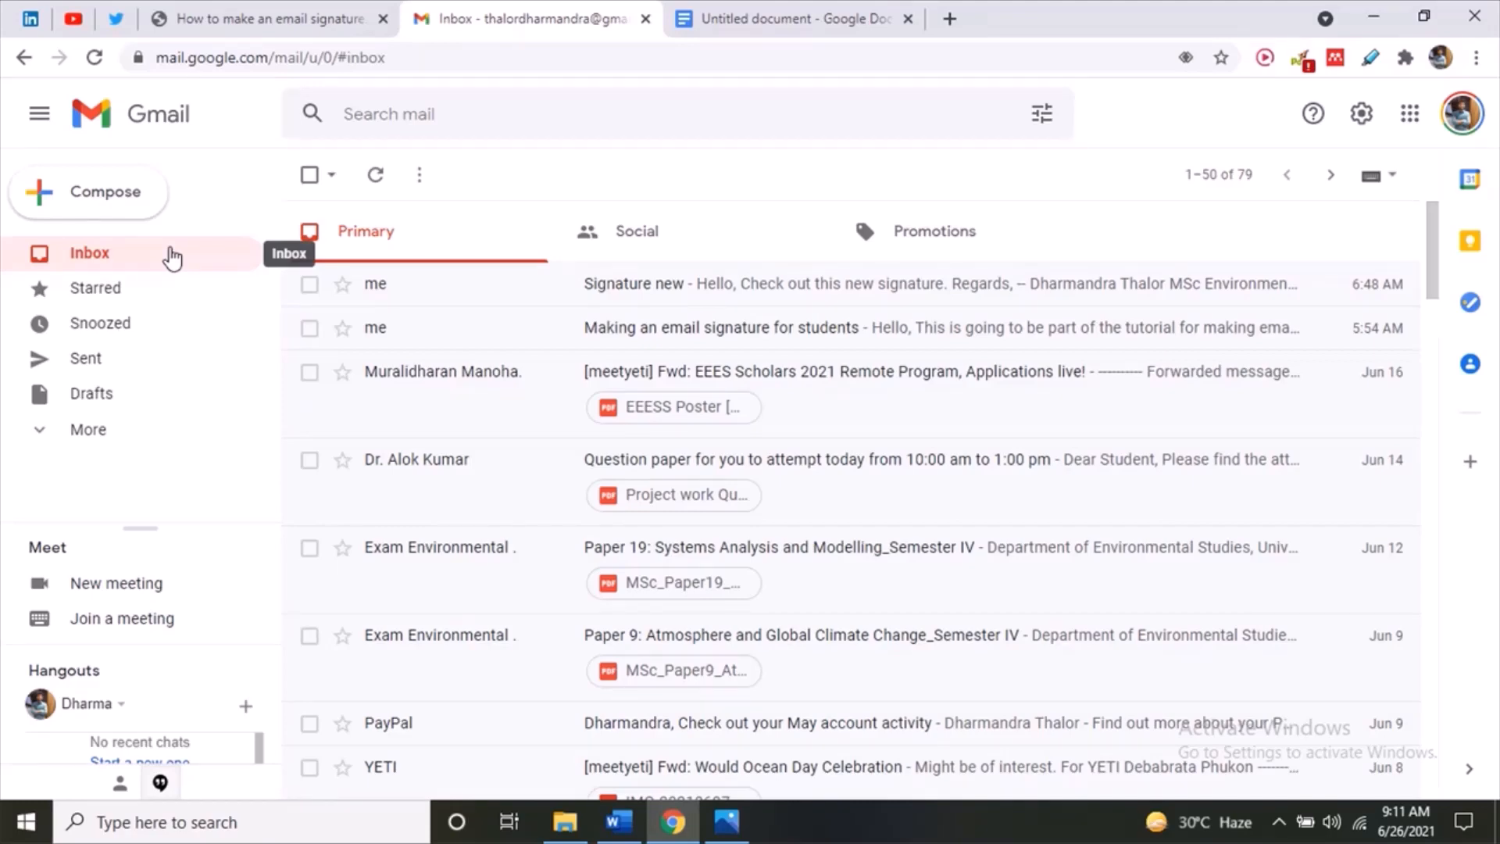
- Compose a new message to the account owner's own address with the subject "New Signature"
click(107, 199)
click(918, 349)
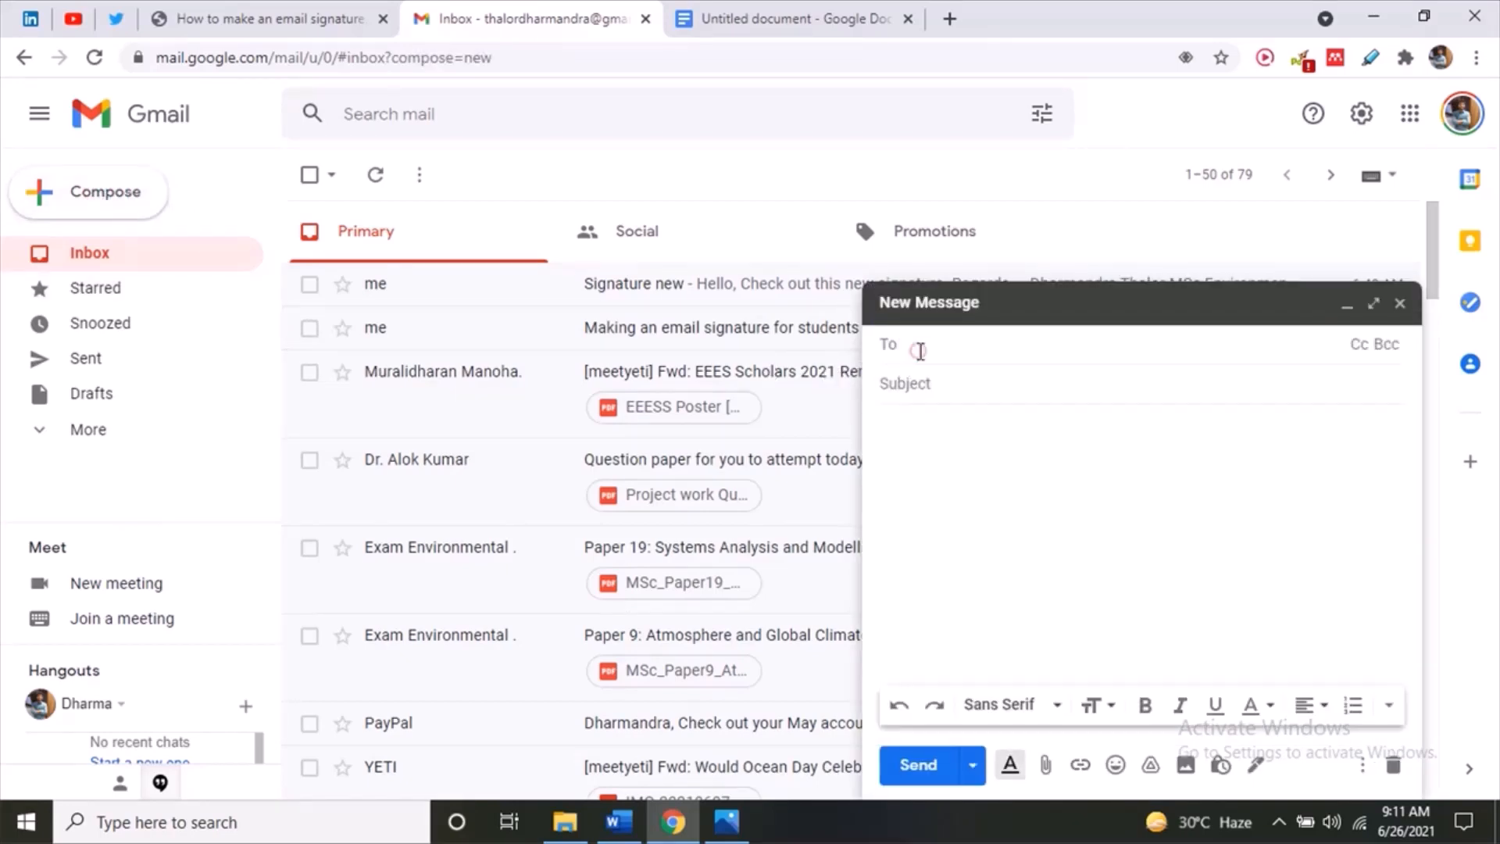
text(dhar)
click(984, 404)
click(968, 387)
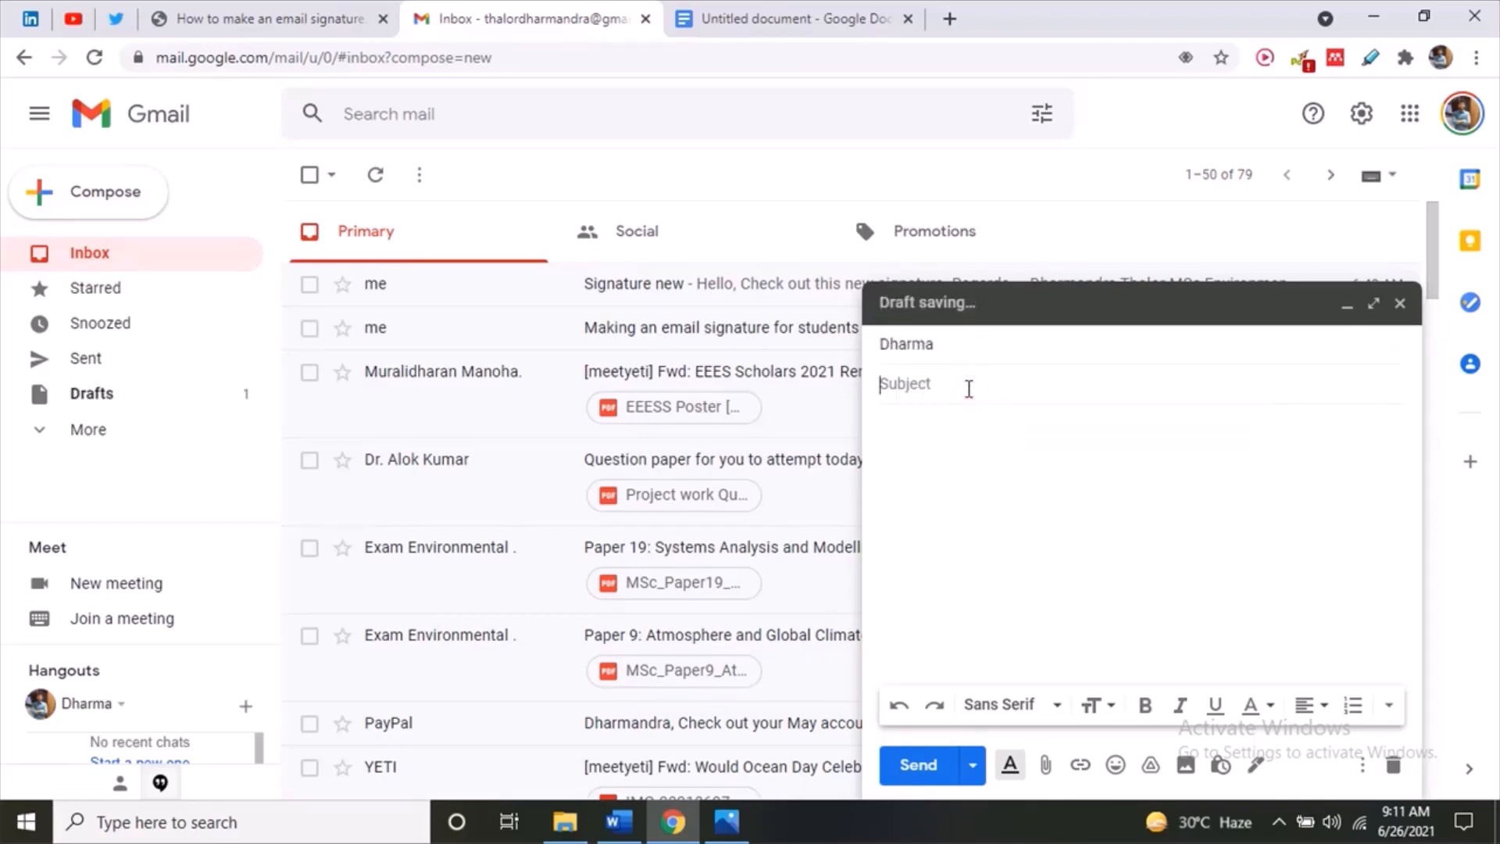
text(New Signature)
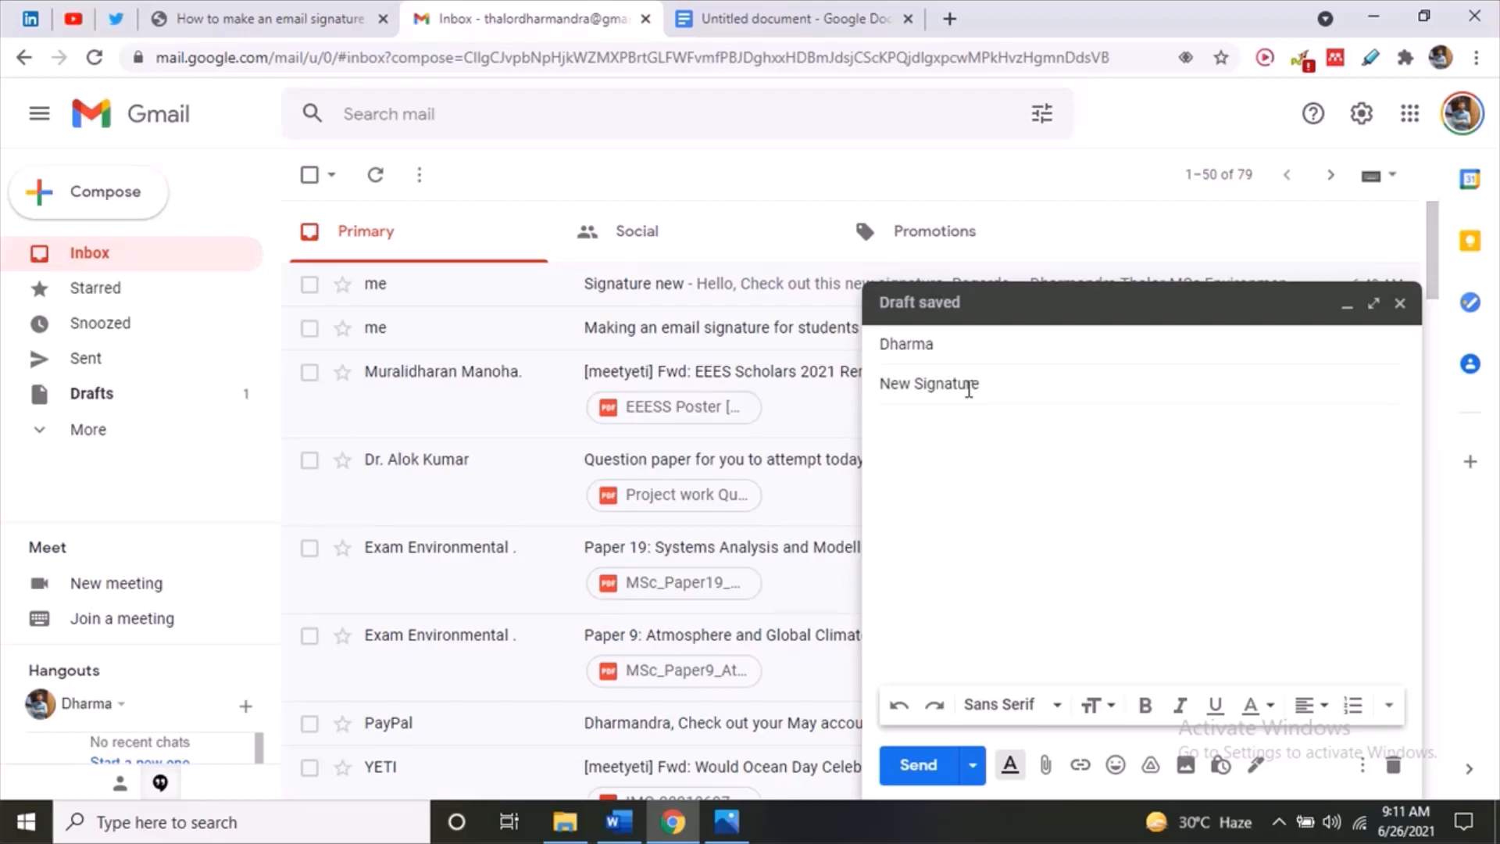
- Write the message body "Hello, Check out this new signature." and close it with "Regards," a few lines below
click(938, 411)
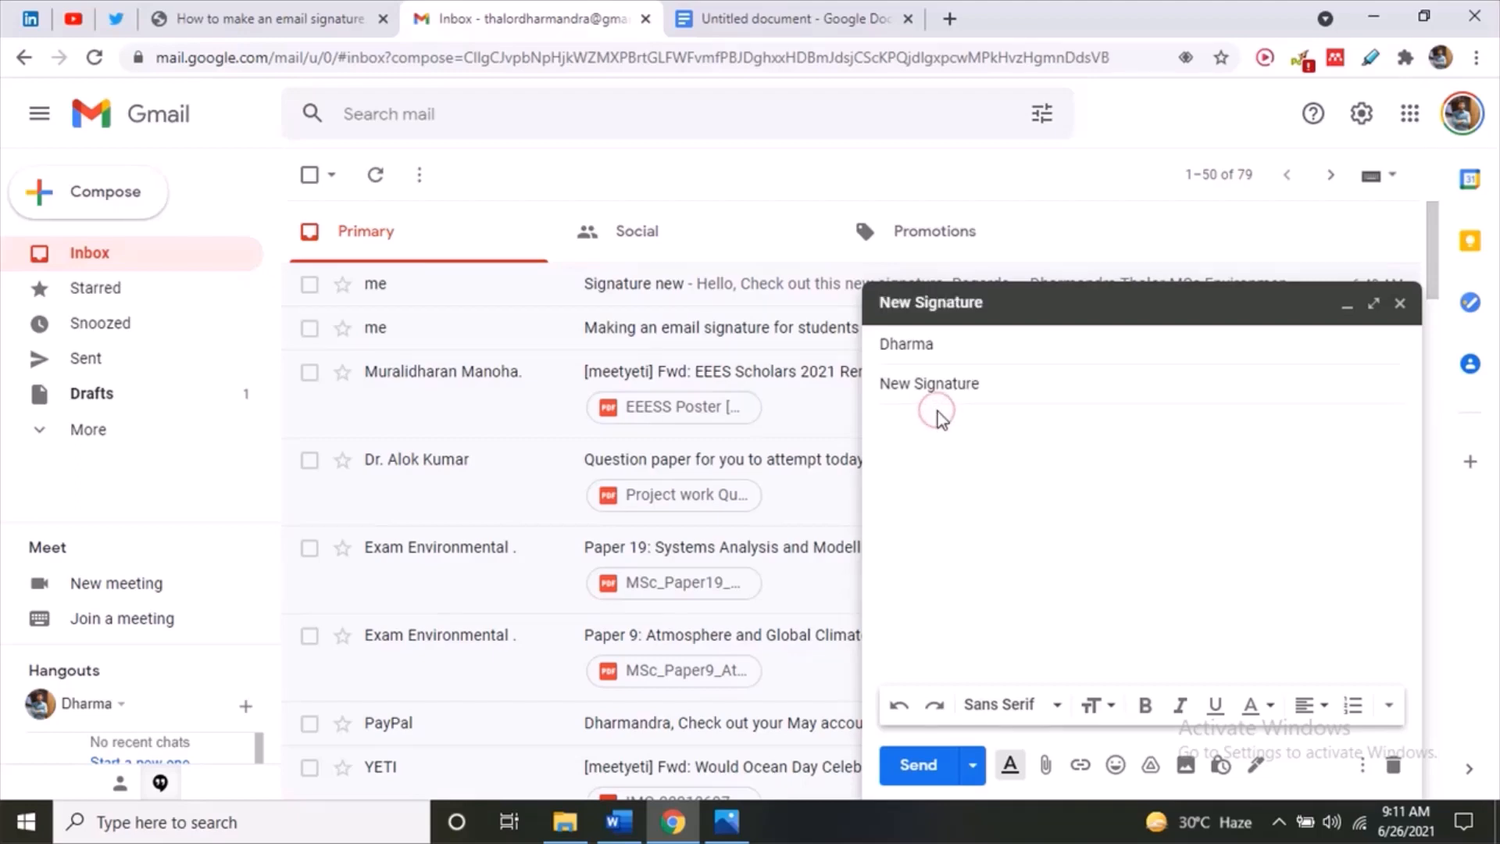
text(He)
text(Che)
text(ck this new signature )
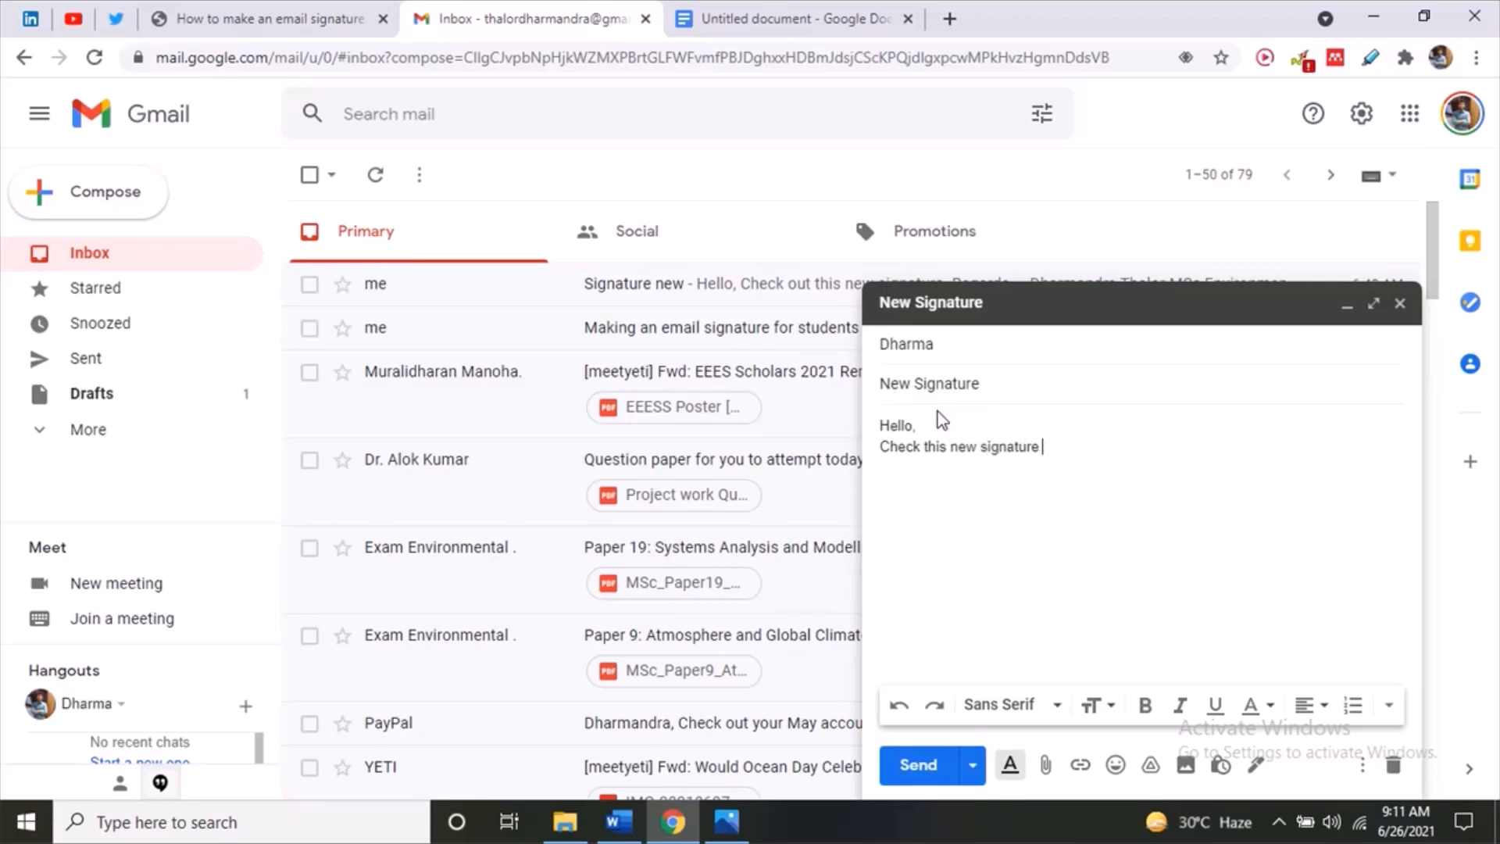
text(ou)
key(BackSpace)
key(BackSpace)
click(917, 445)
text(out)
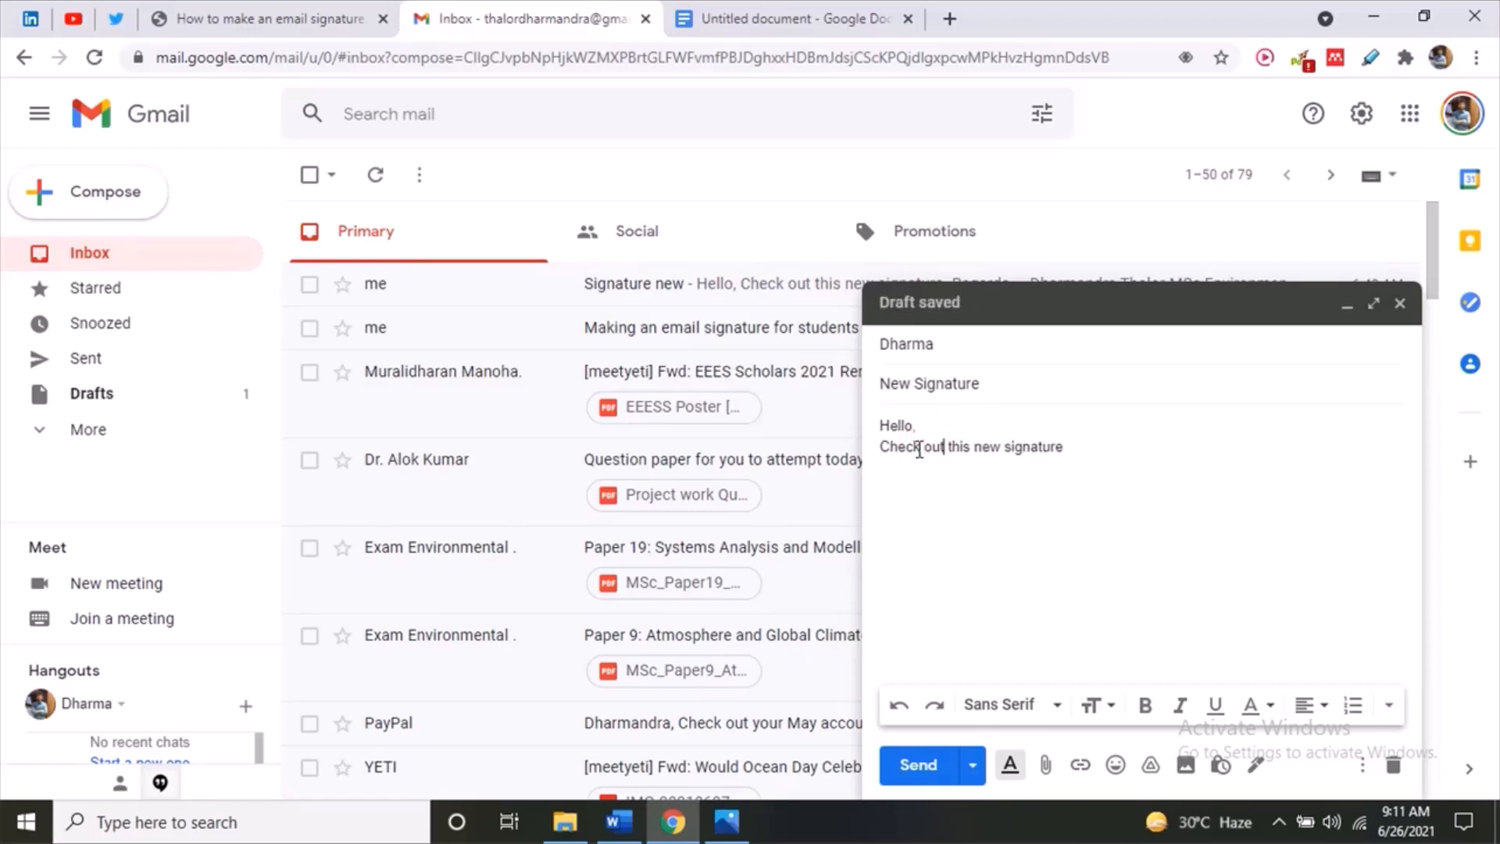
click(1075, 448)
- Compare the saved signatures in the message and leave the newly created number 3 signature inserted
click(1255, 764)
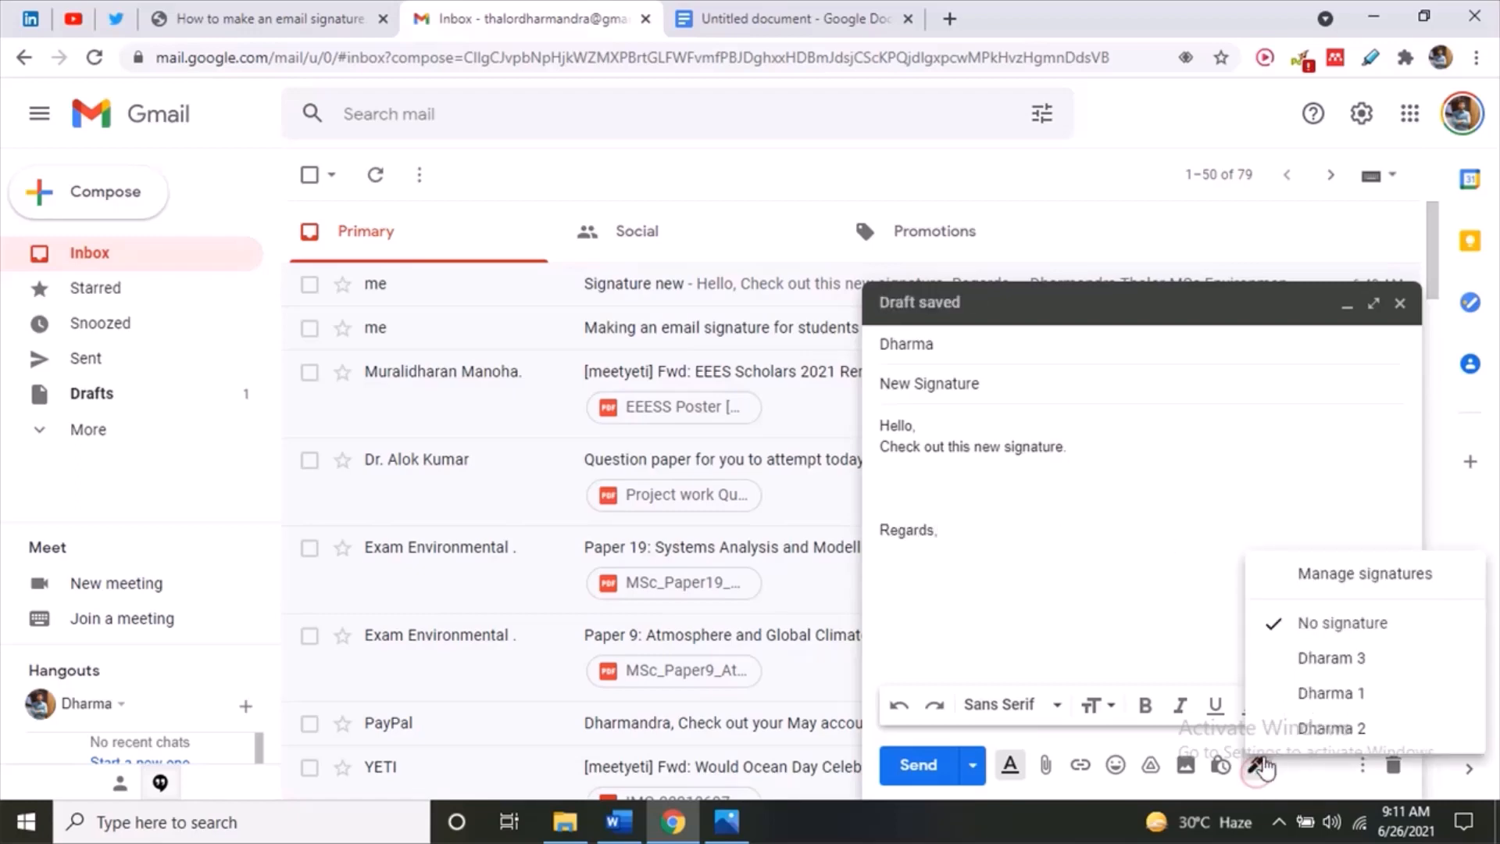
click(1306, 660)
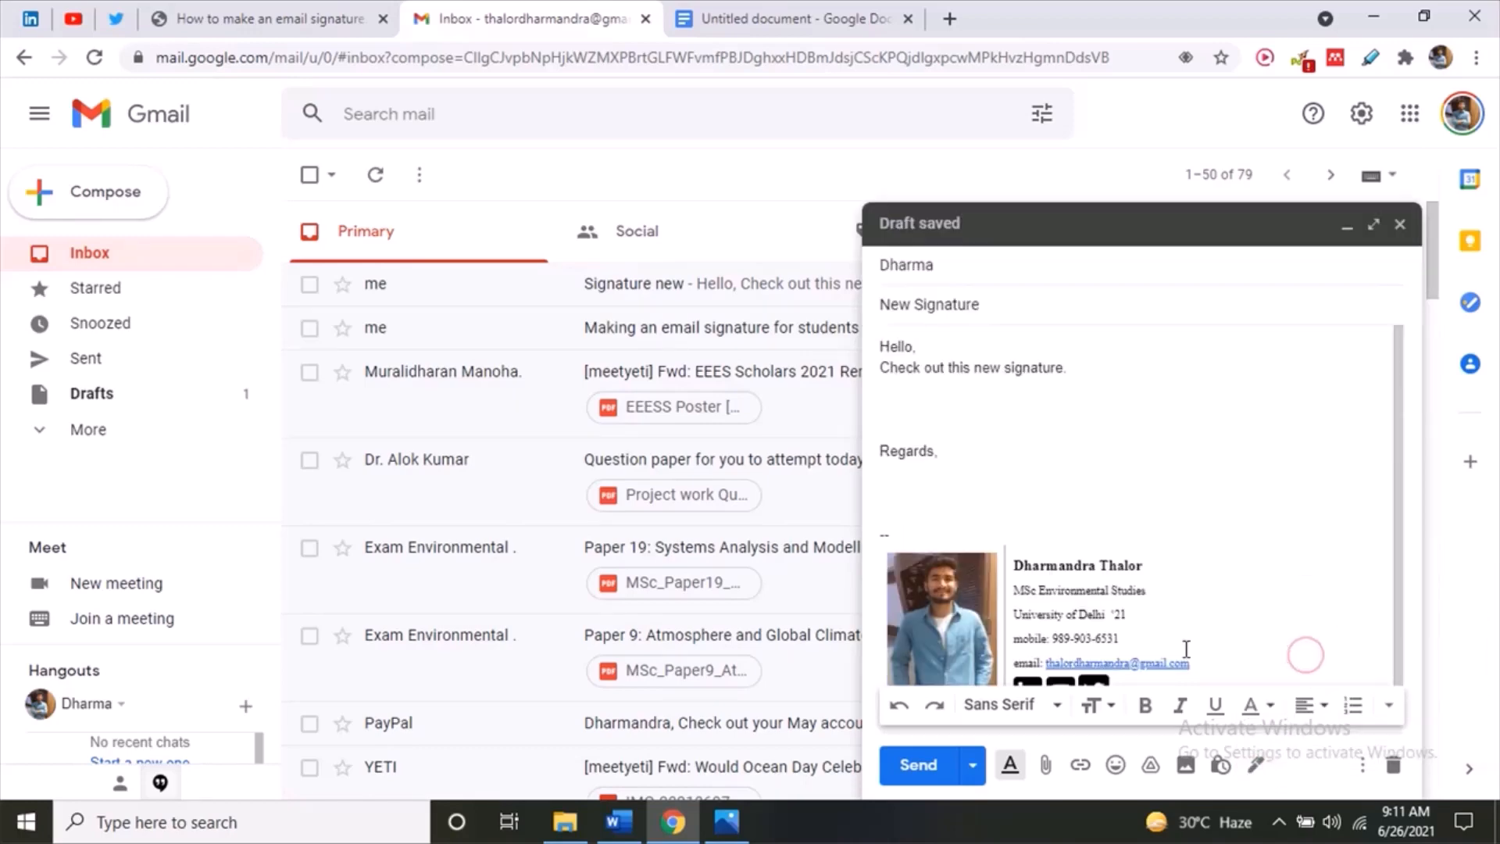
click(1255, 765)
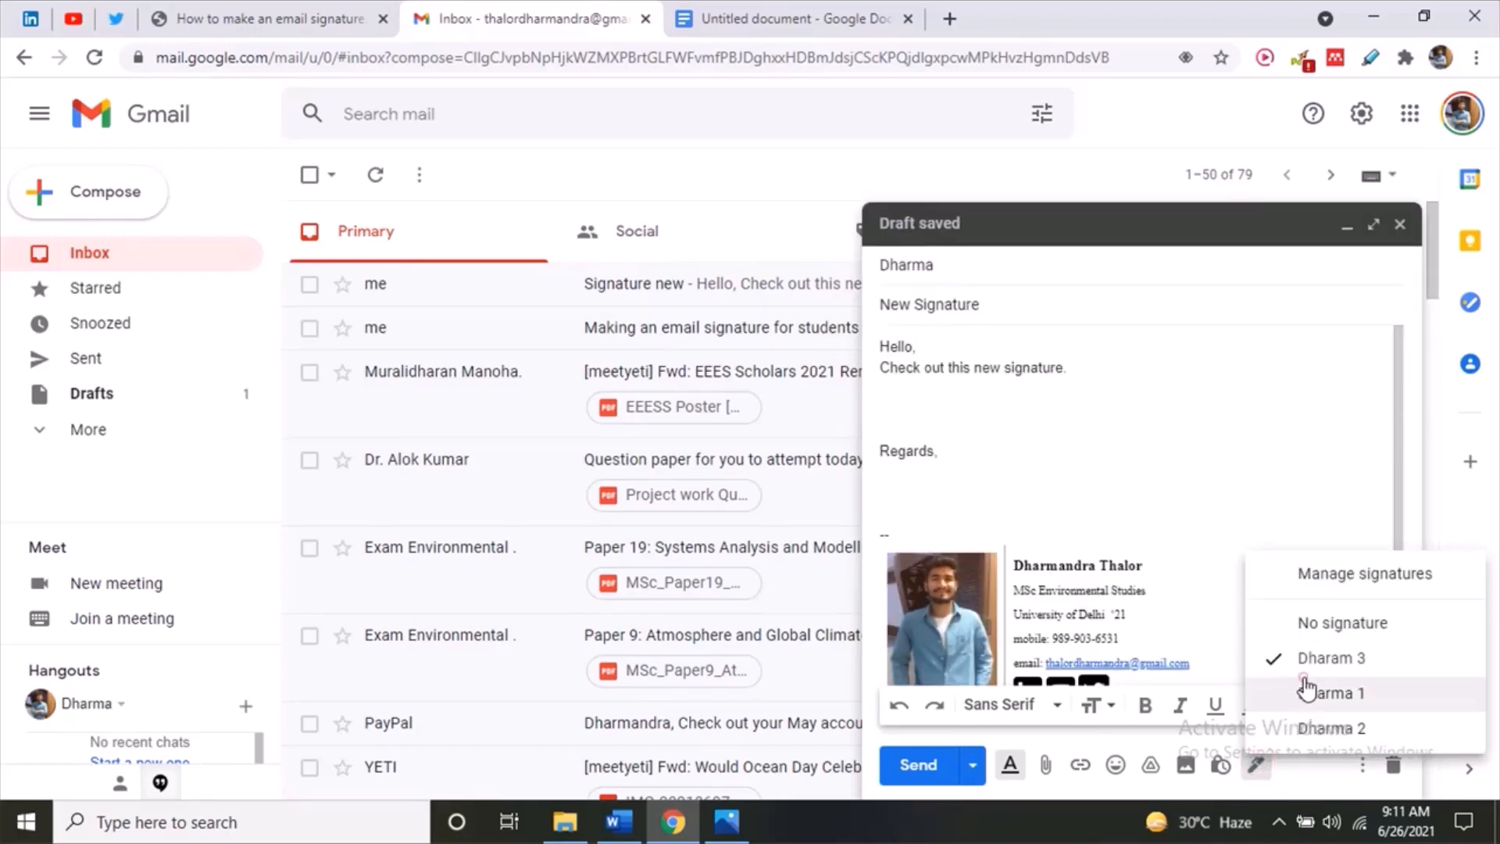
click(1306, 692)
click(1255, 765)
click(1313, 726)
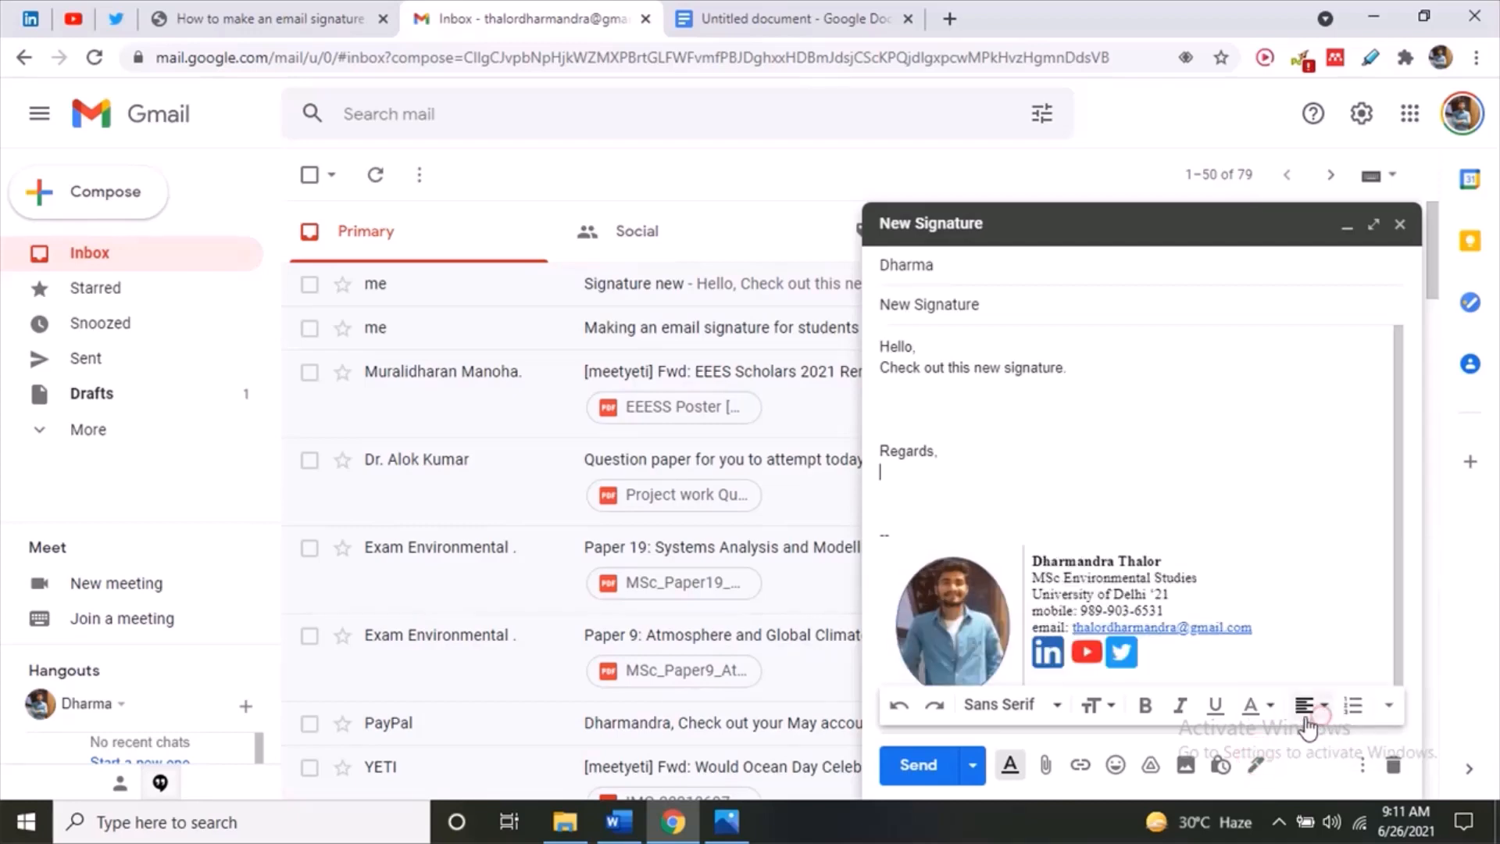
click(1265, 762)
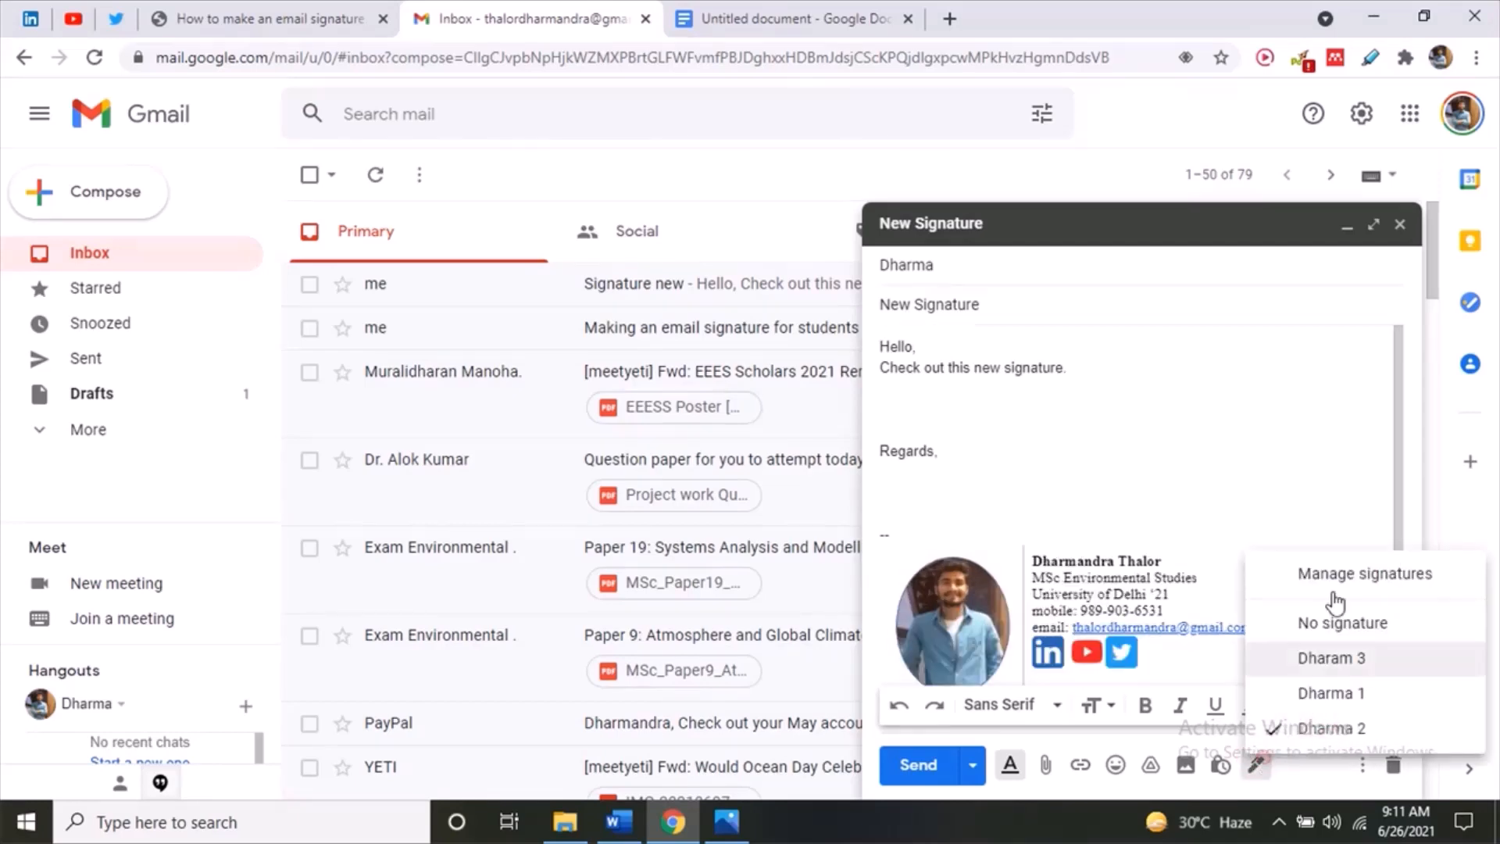
click(1328, 656)
- Remove the blank lines between "Regards," and the signature, and send the message
scroll(1396, 613, down, 1)
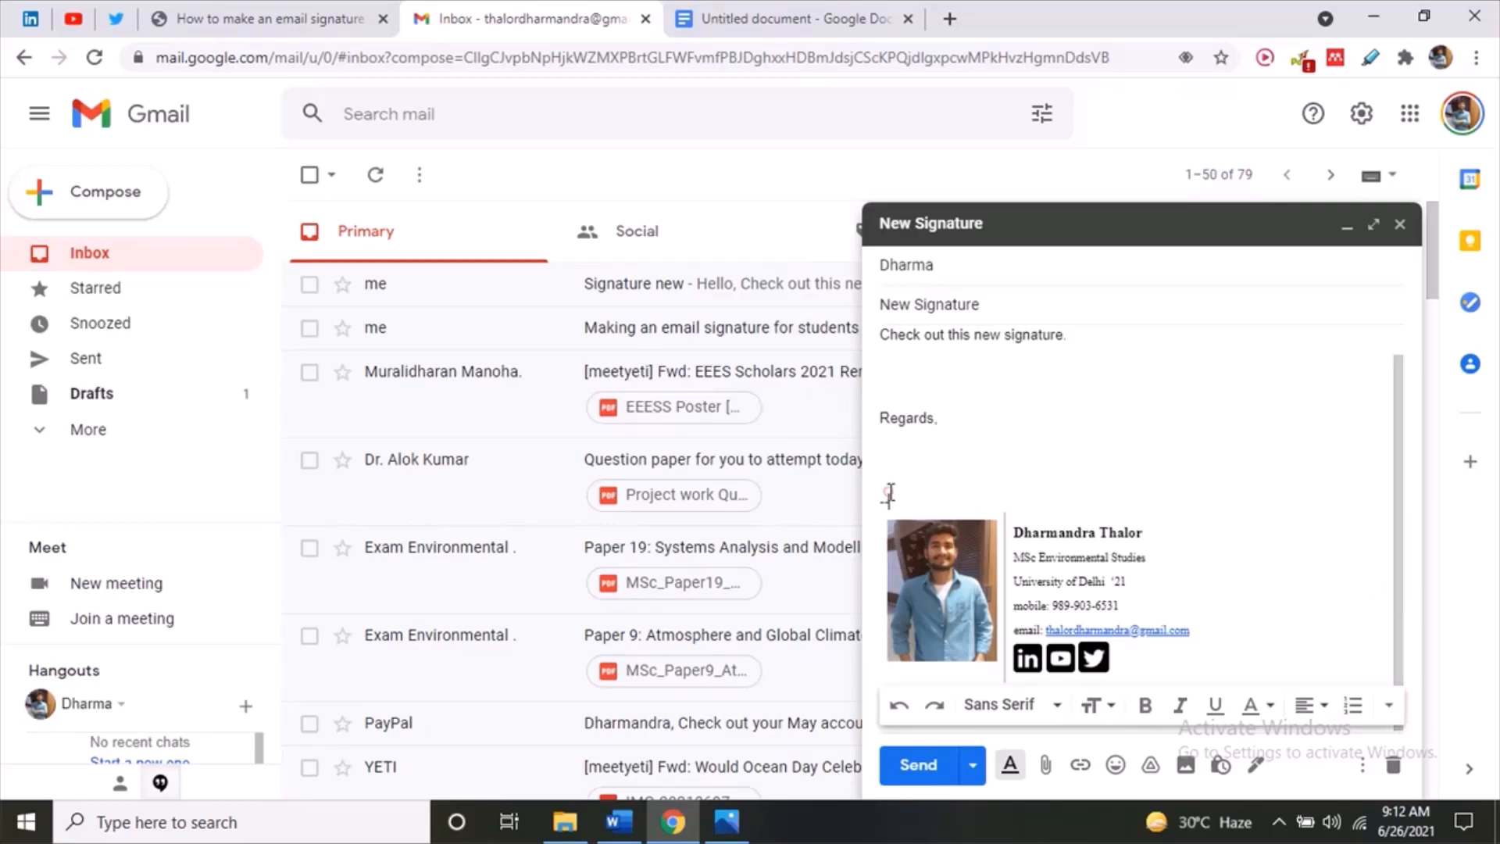
key(BackSpace)
key(BackSpace)
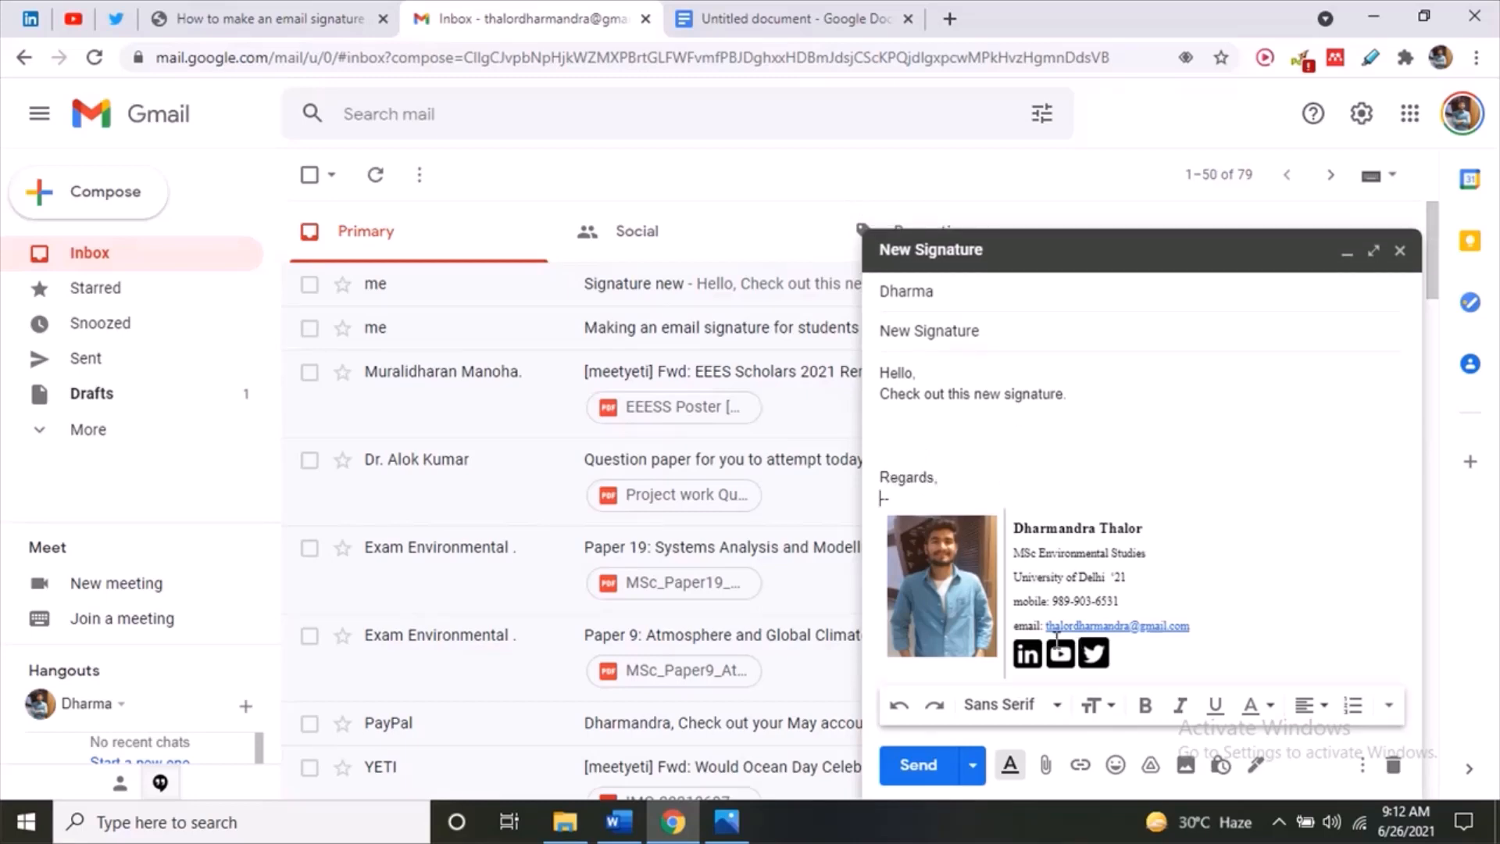
click(918, 764)
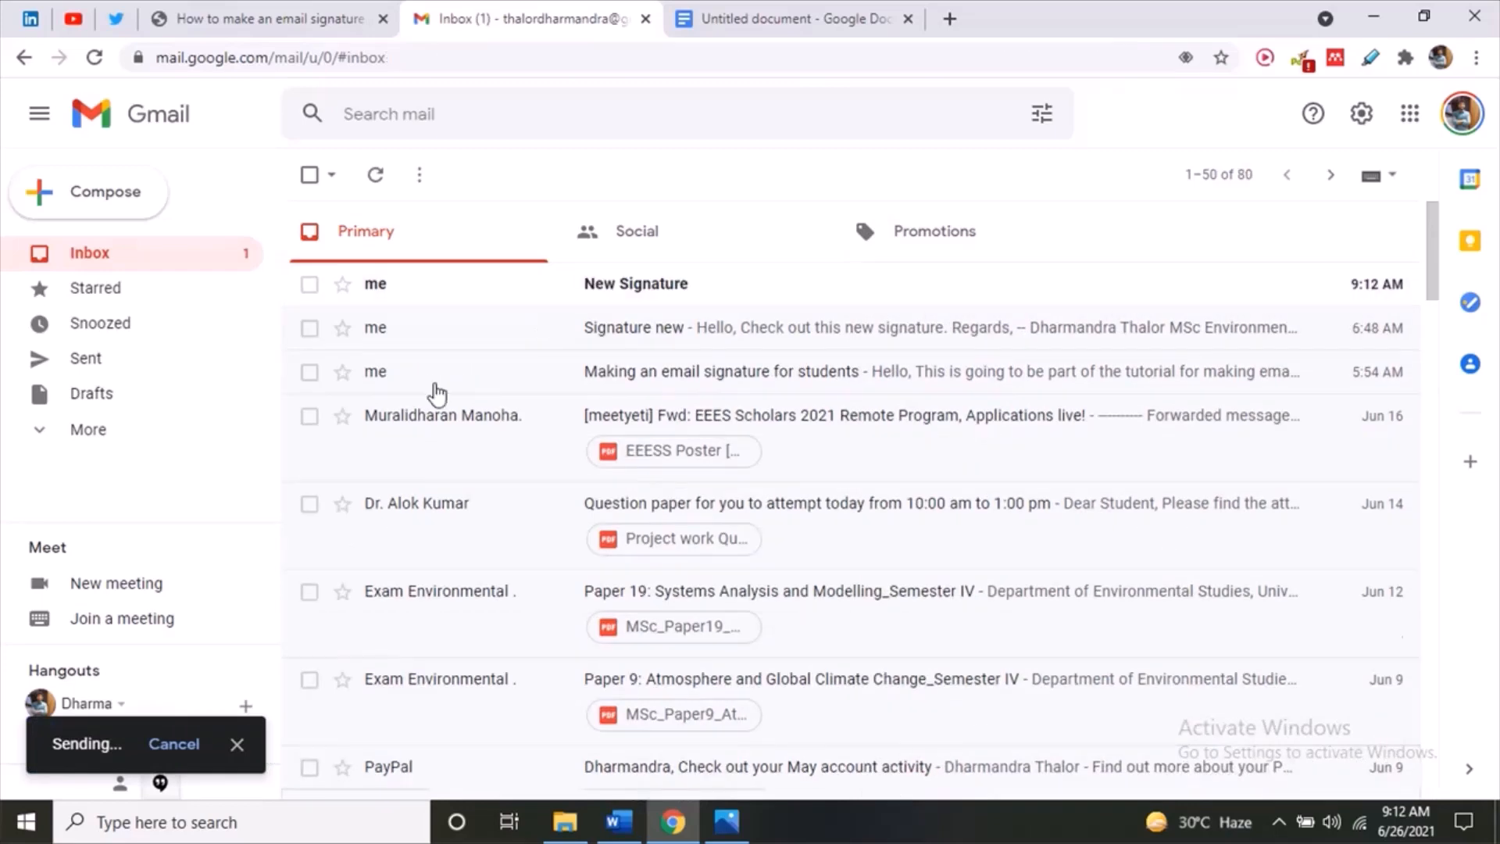
- Open the received "New Signature" message and check its body text and layout
click(457, 286)
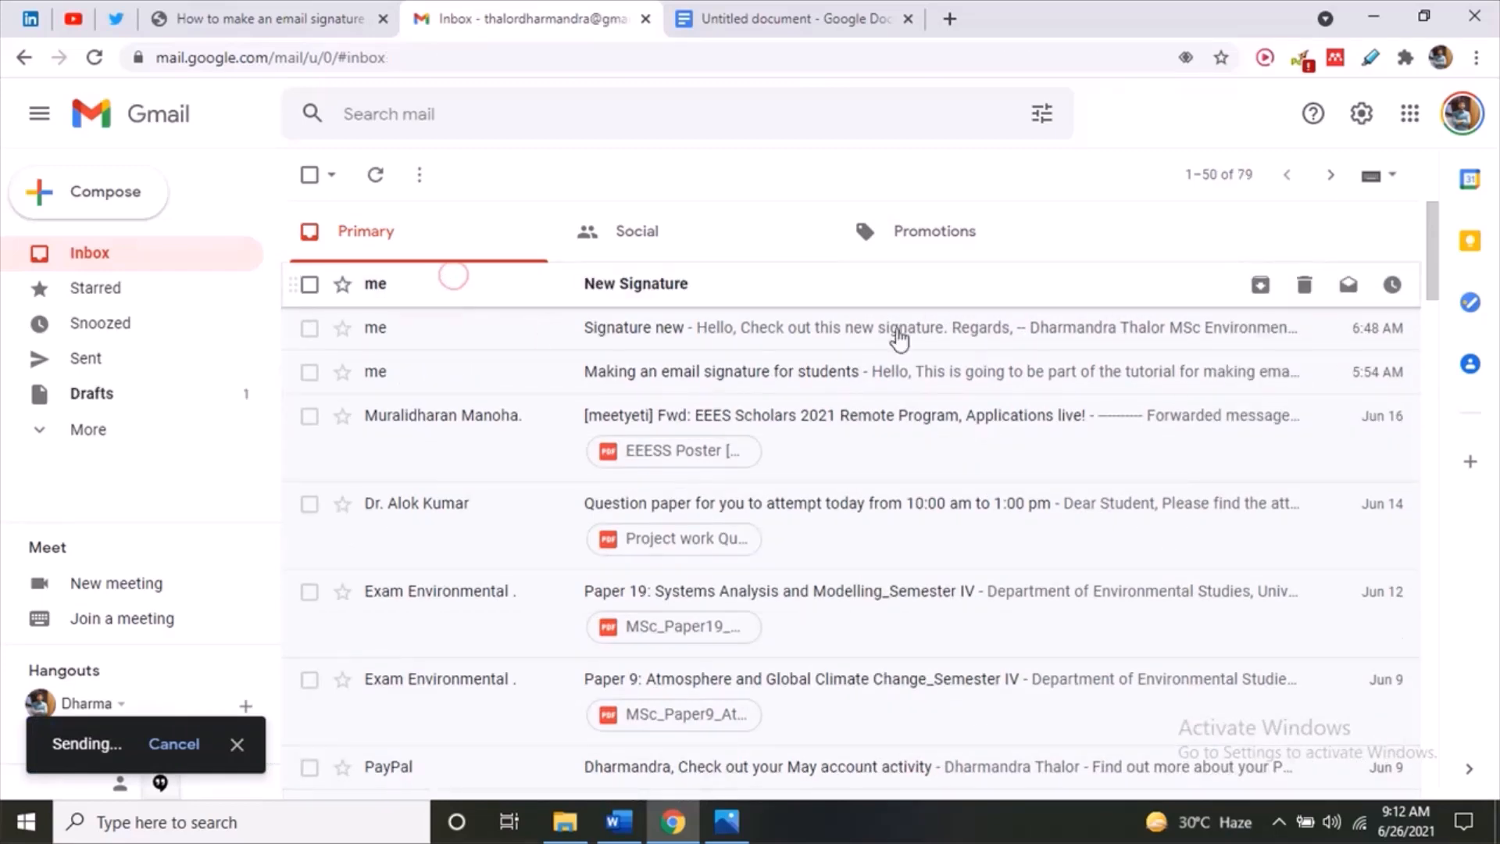
drag(452, 358, 528, 361)
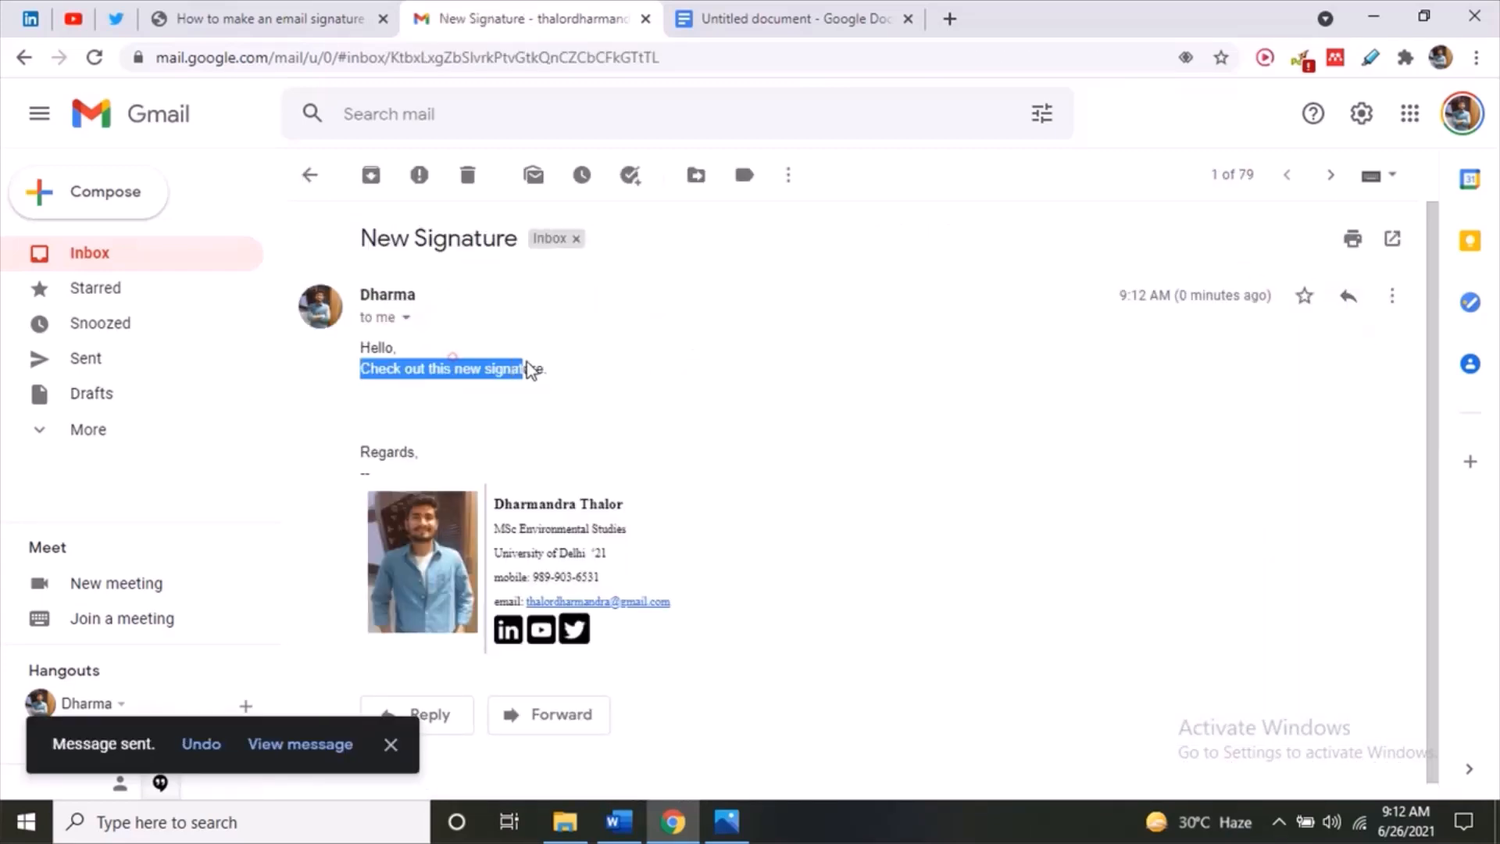
click(529, 360)
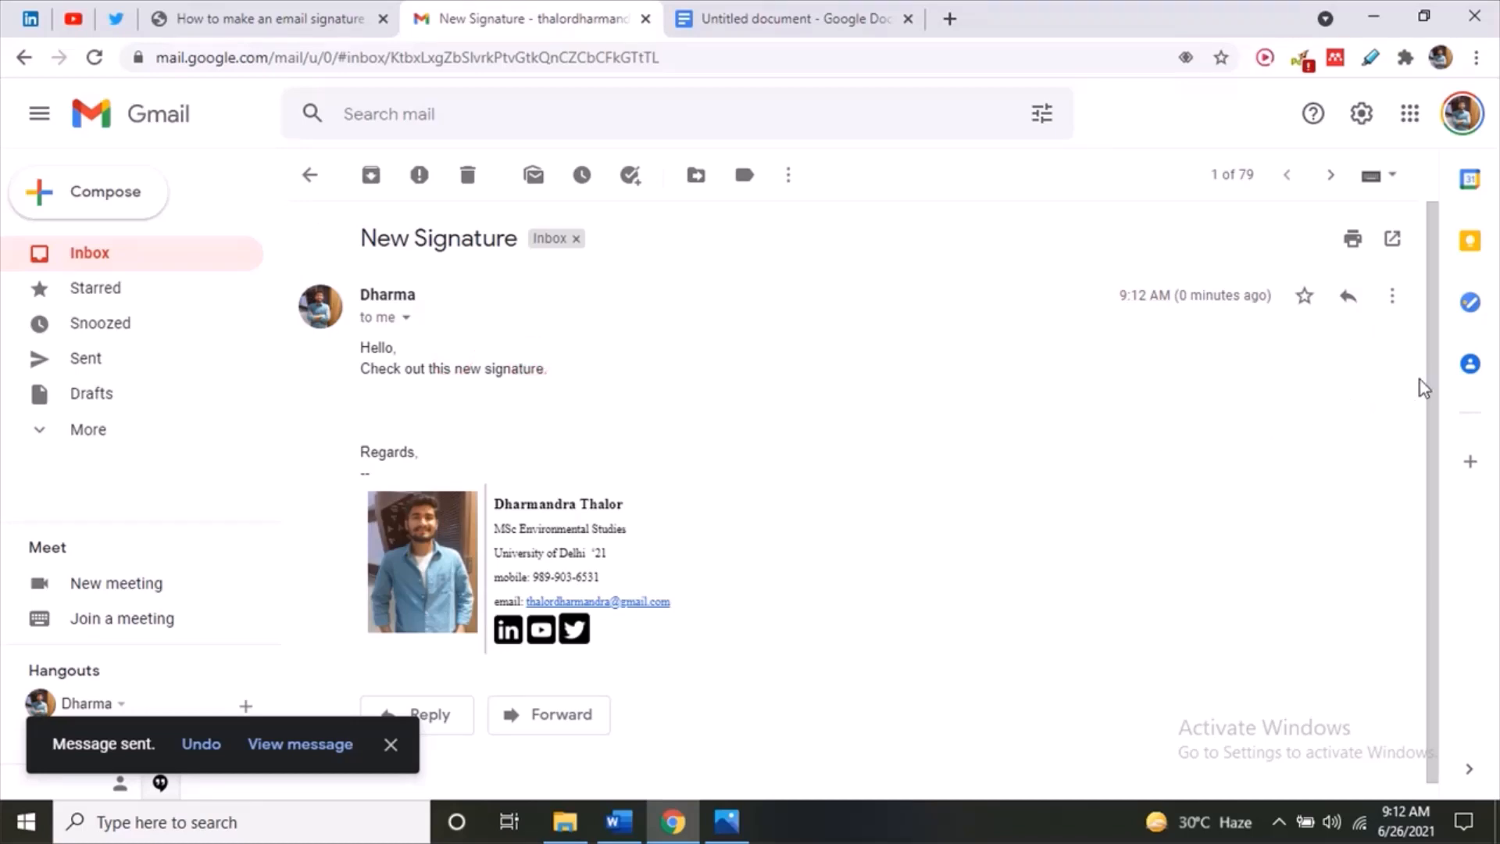
drag(1427, 377, 1430, 408)
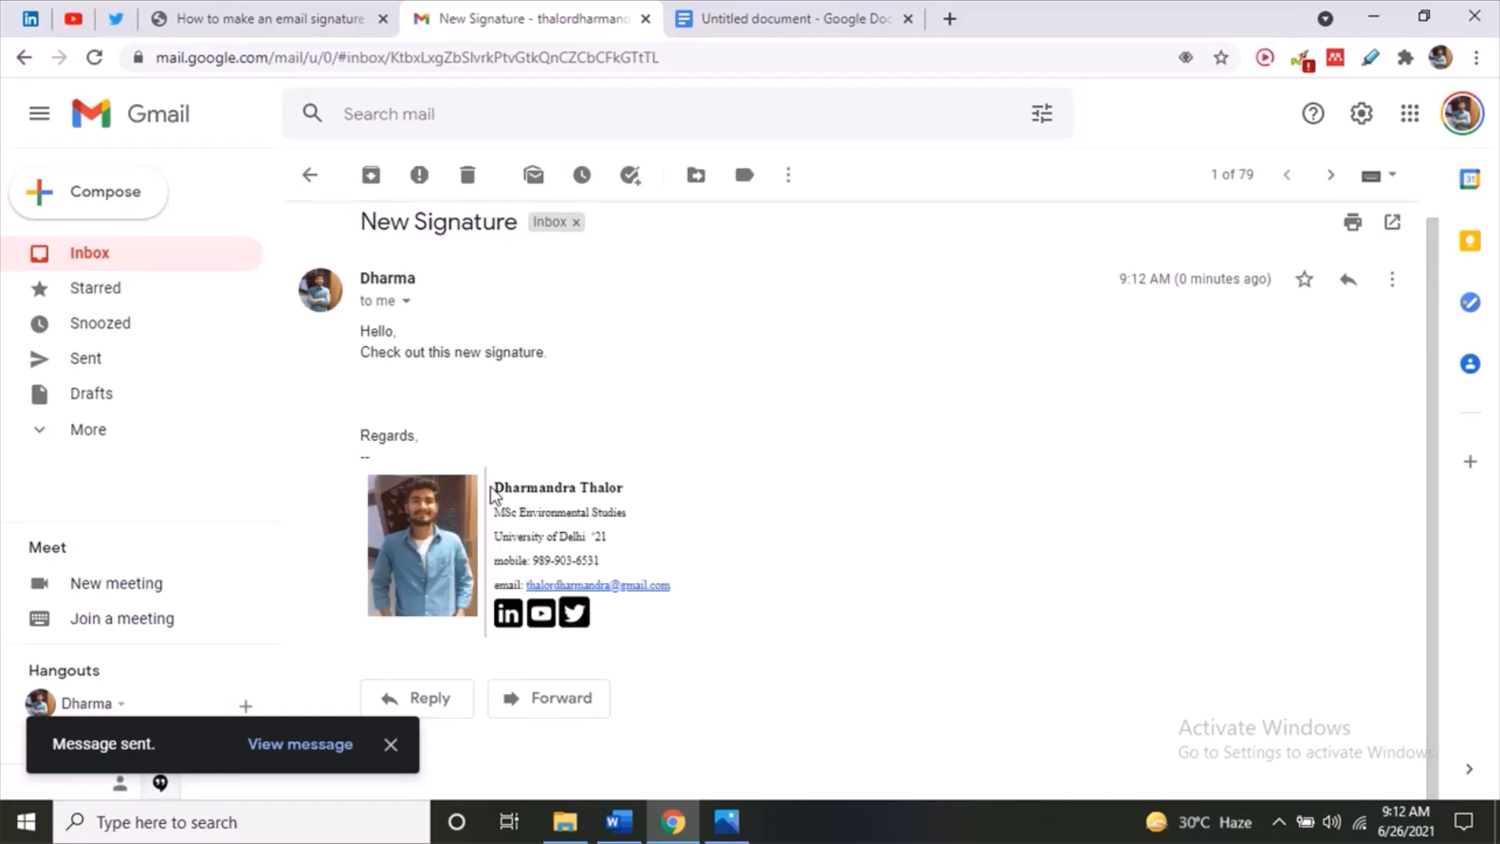
- Examine the signature's name, degree, university, mobile and email lines and the recipient details in the received message
triple_click(630, 486)
triple_click(496, 512)
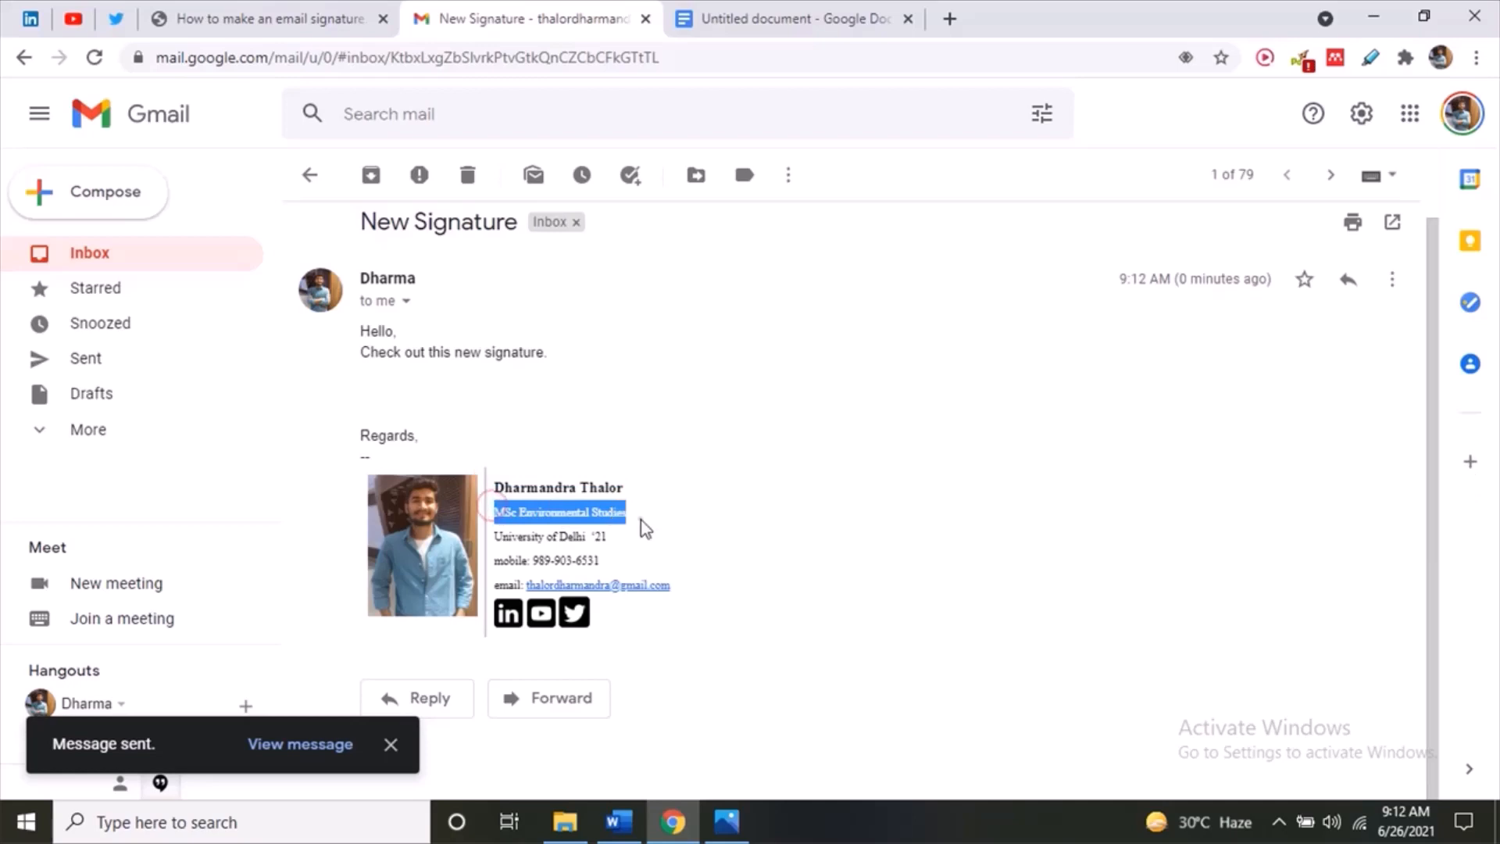
click(640, 518)
triple_click(509, 538)
click(634, 536)
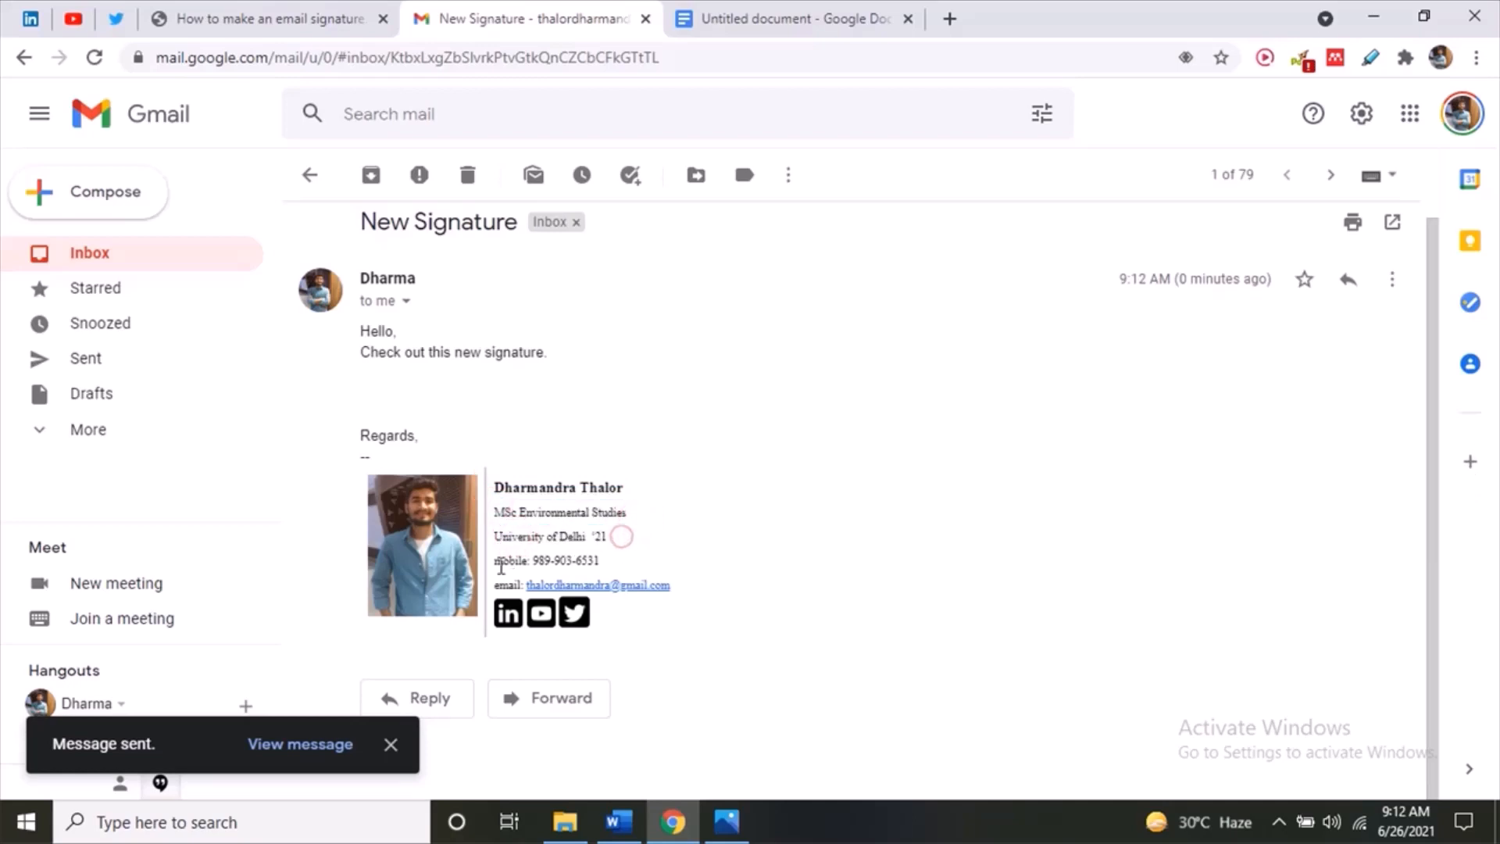
drag(495, 560, 654, 585)
click(784, 539)
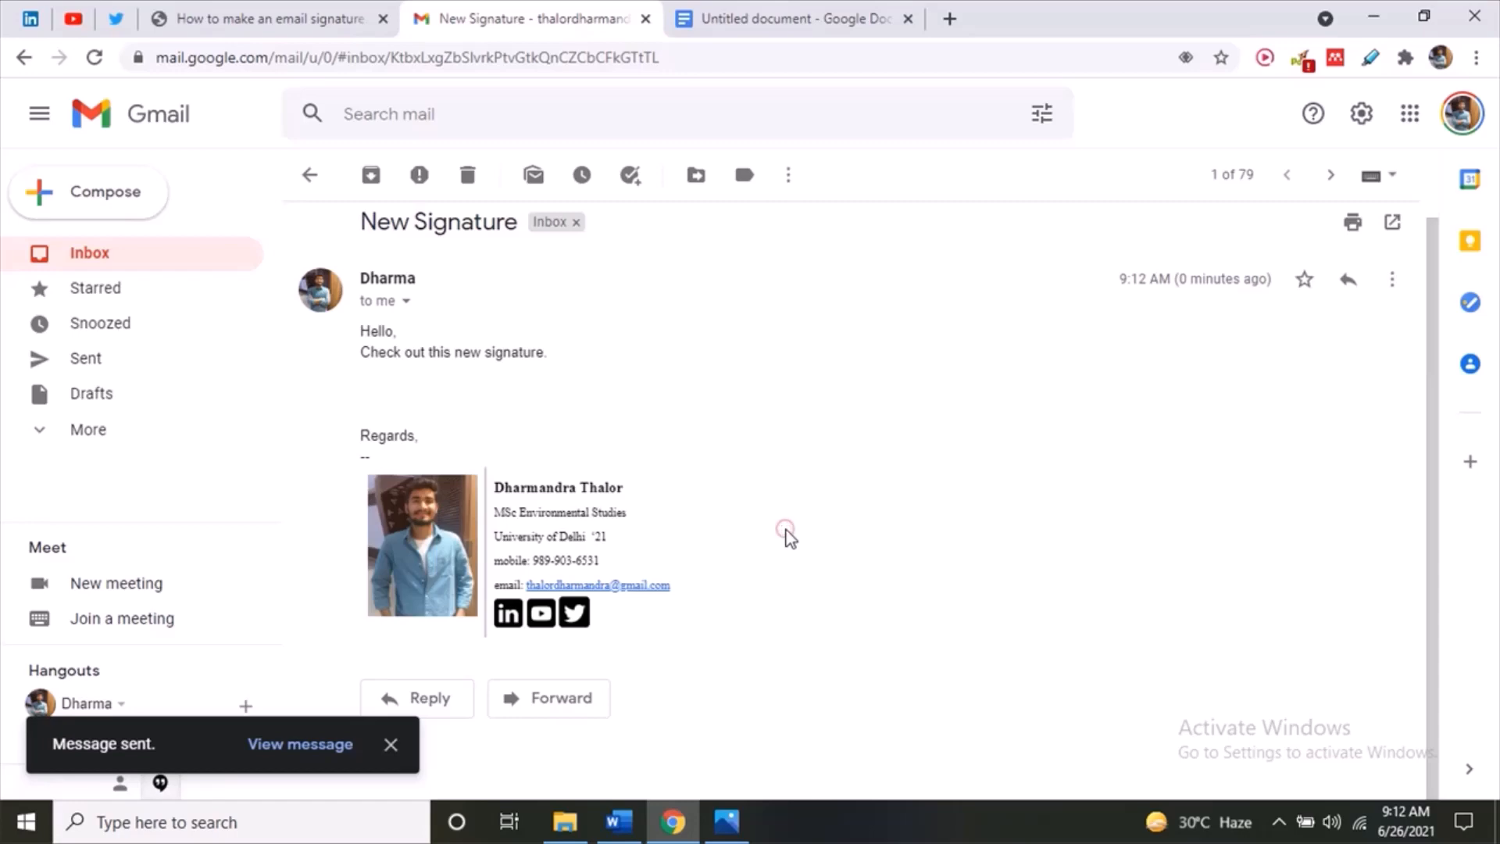
click(406, 303)
click(491, 296)
- Test the links on the signature's LinkedIn and YouTube icons, returning to the message after each
click(508, 617)
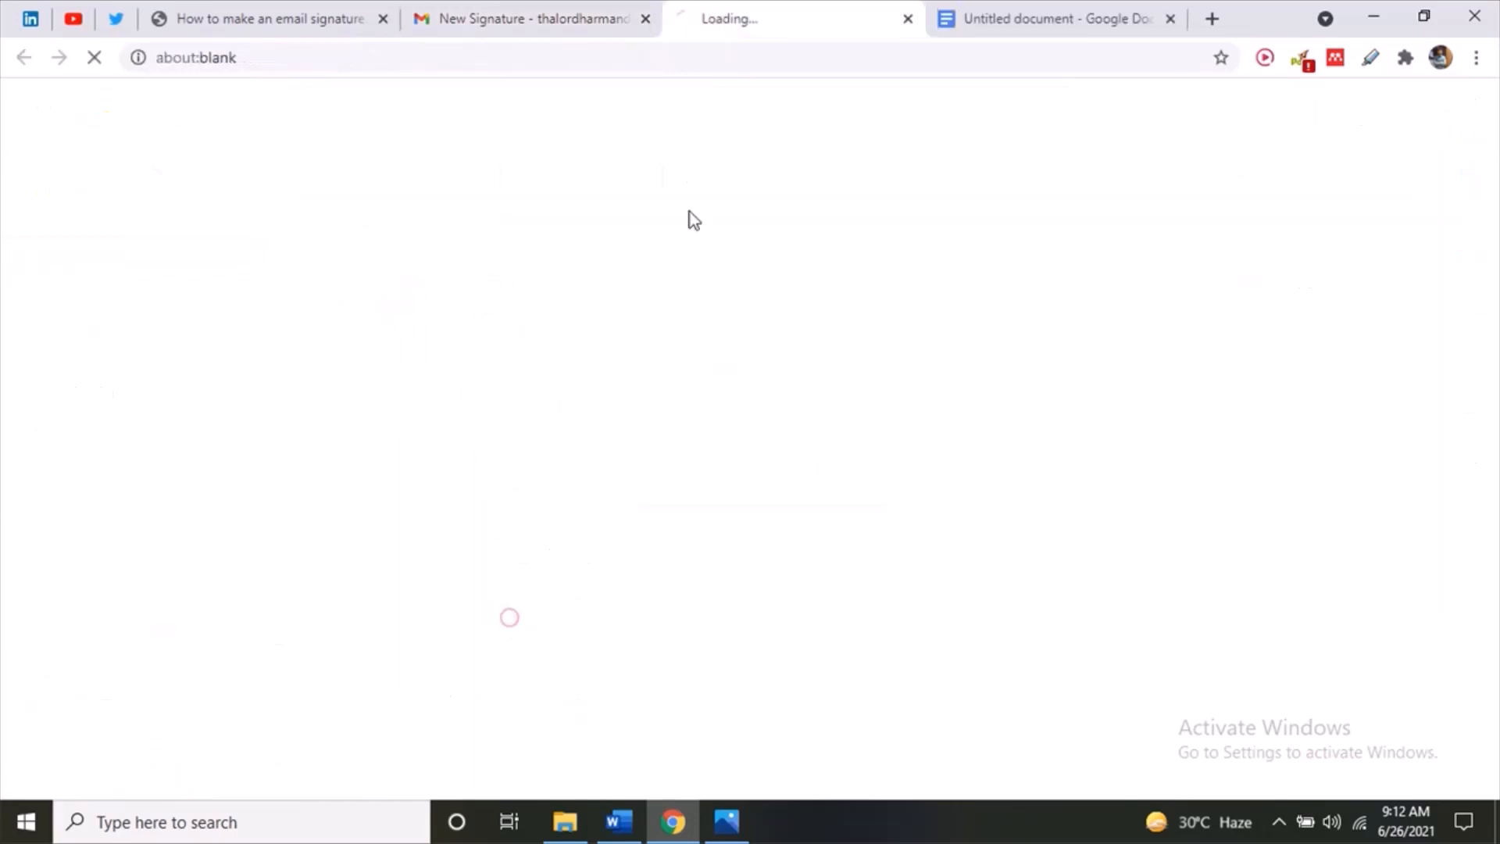
click(908, 18)
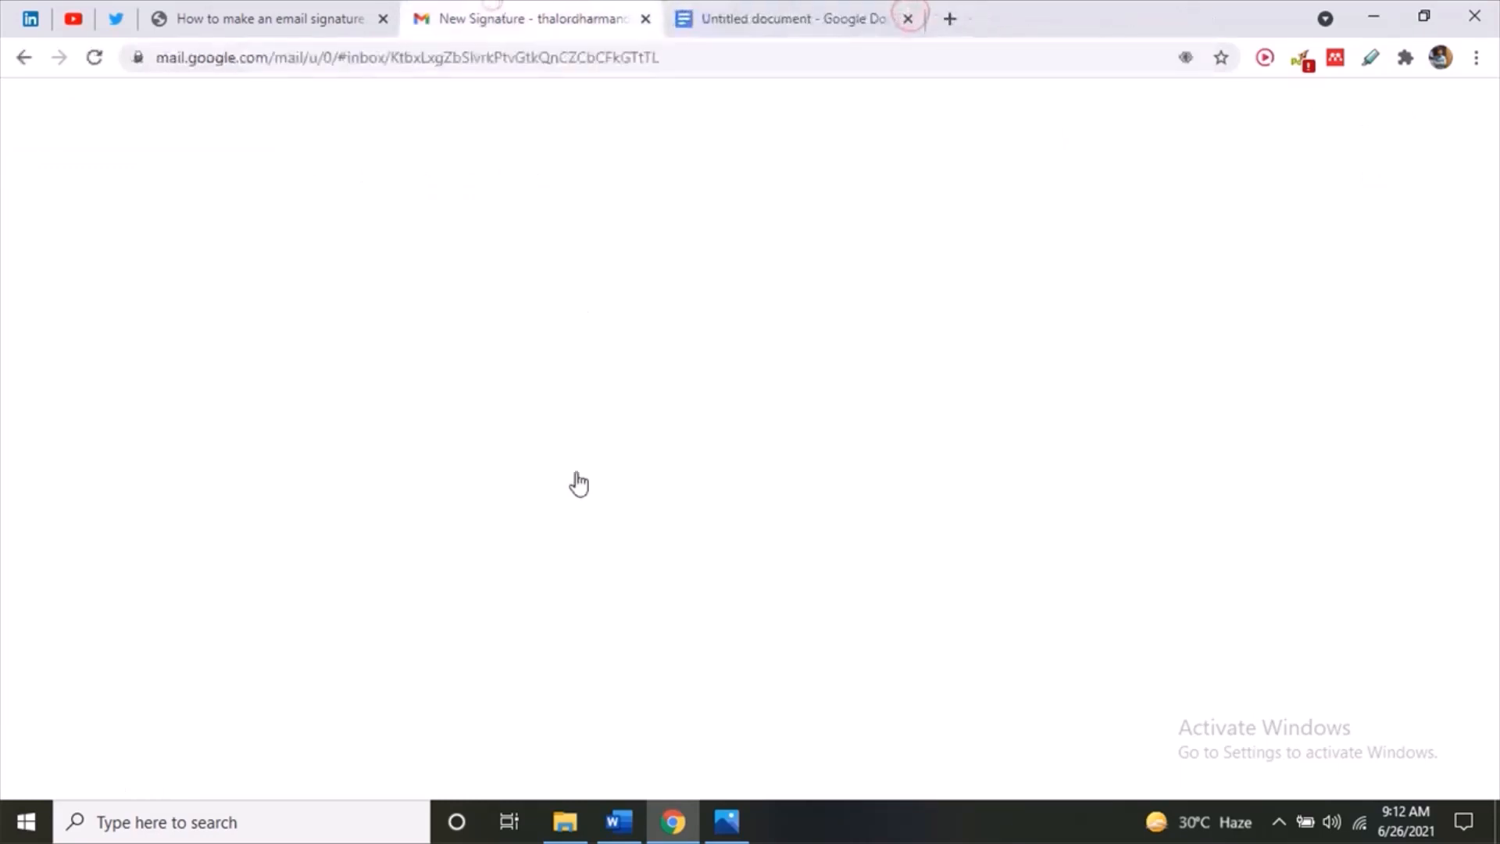
click(548, 615)
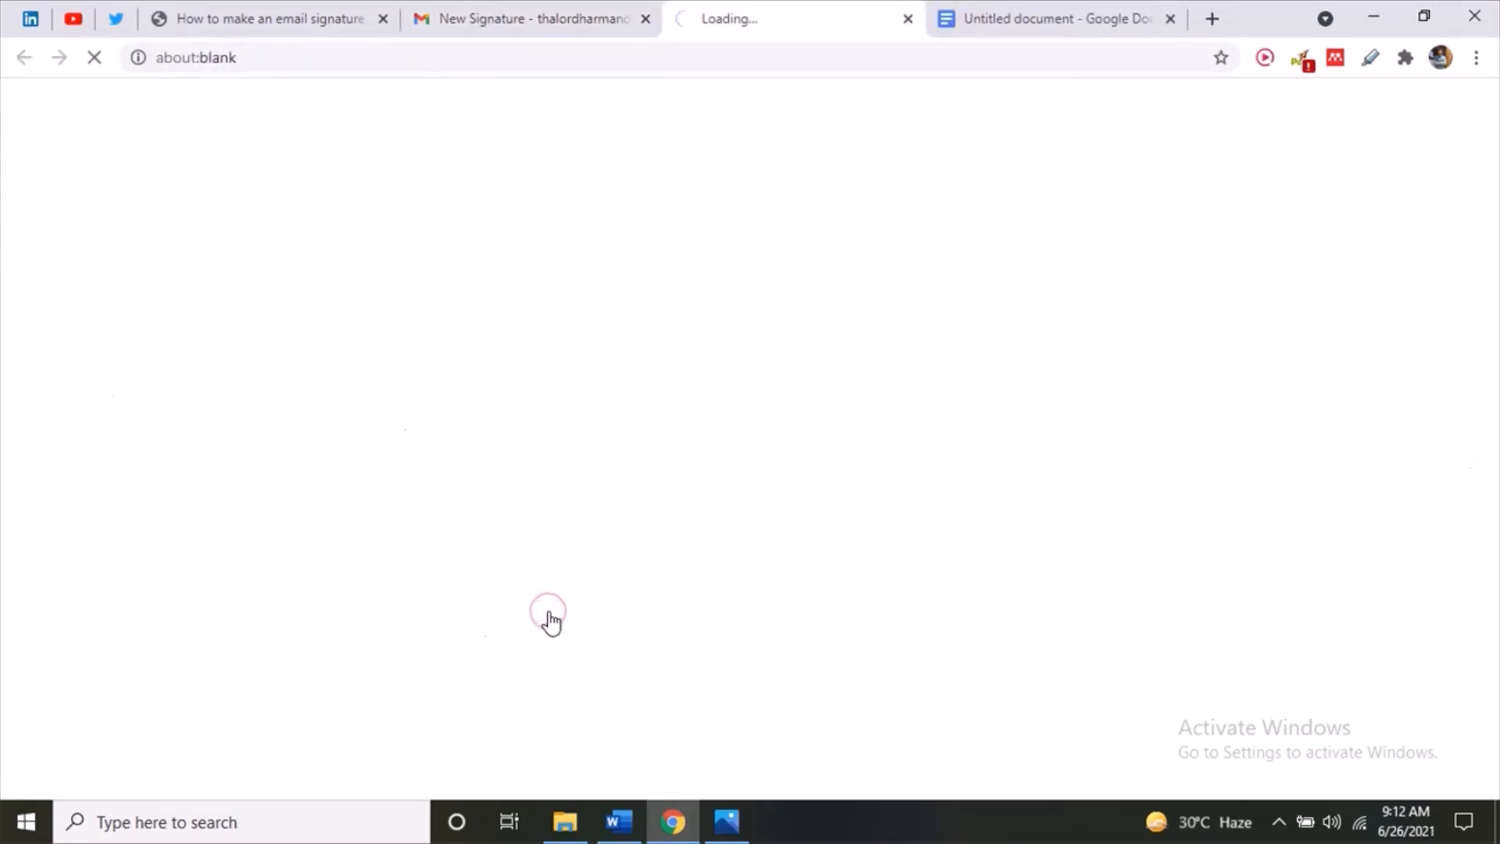
click(514, 12)
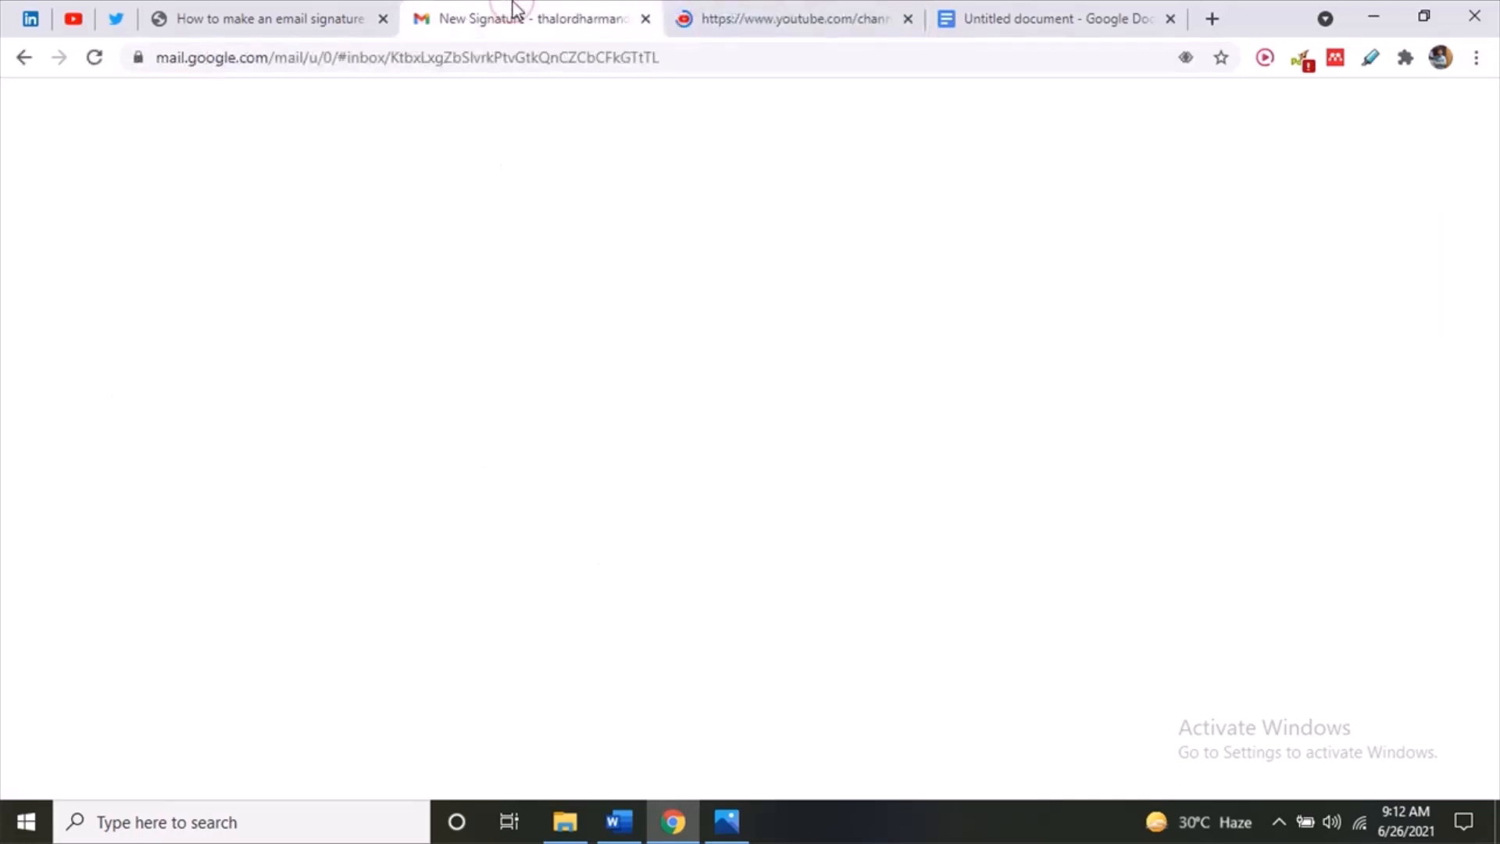